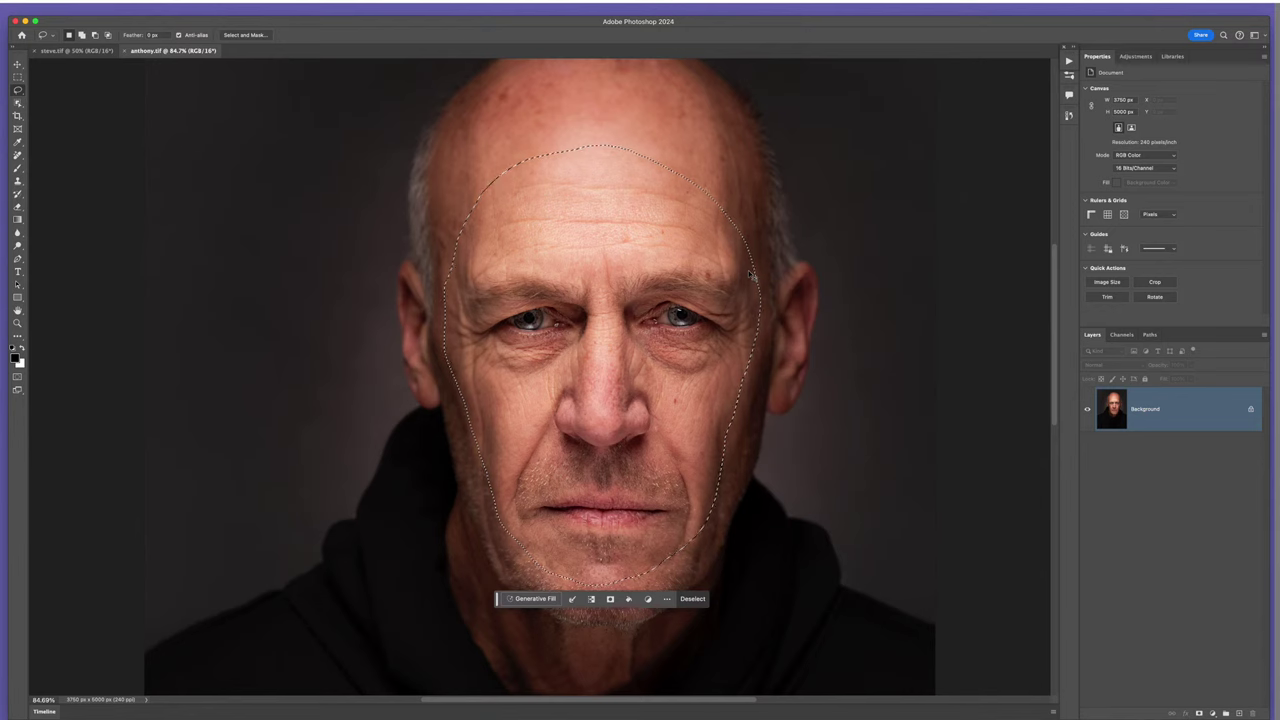
# - Copy the lassoed bald man's face onto its own new layer
pyautogui.press('super+j')
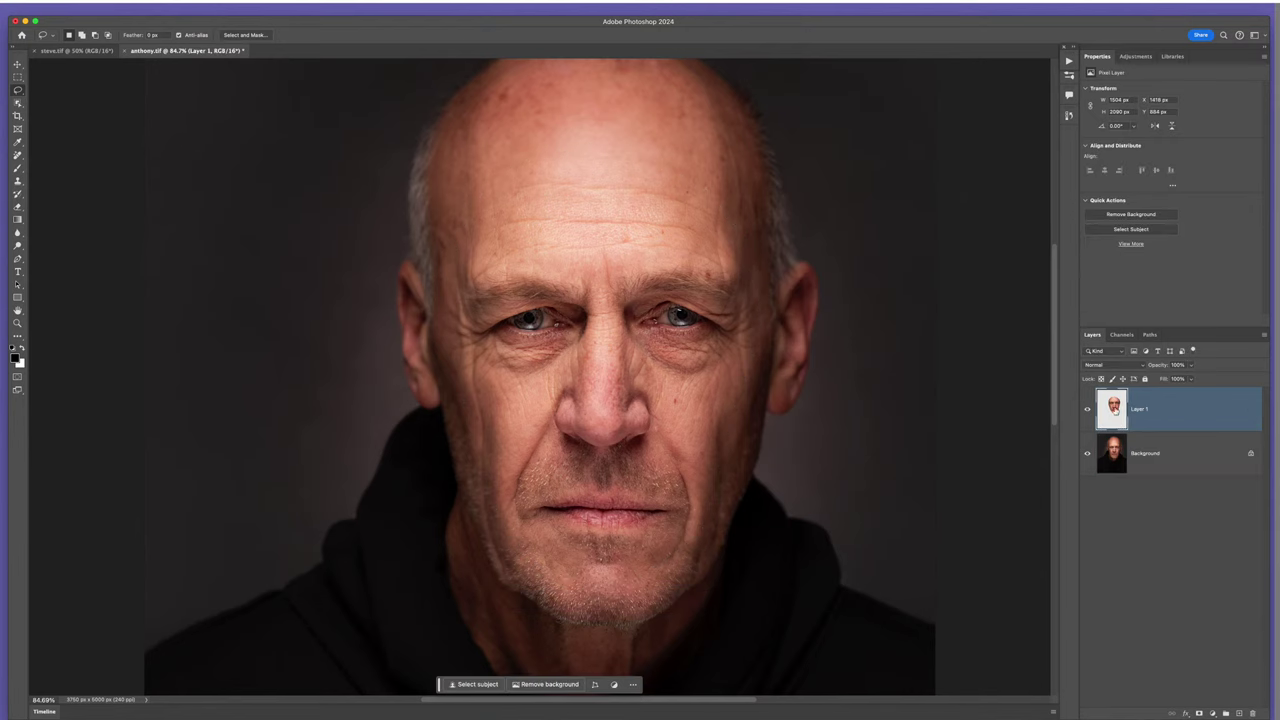
pyautogui.keyDown('alt'); pyautogui.click(1087, 418); pyautogui.keyUp('alt')
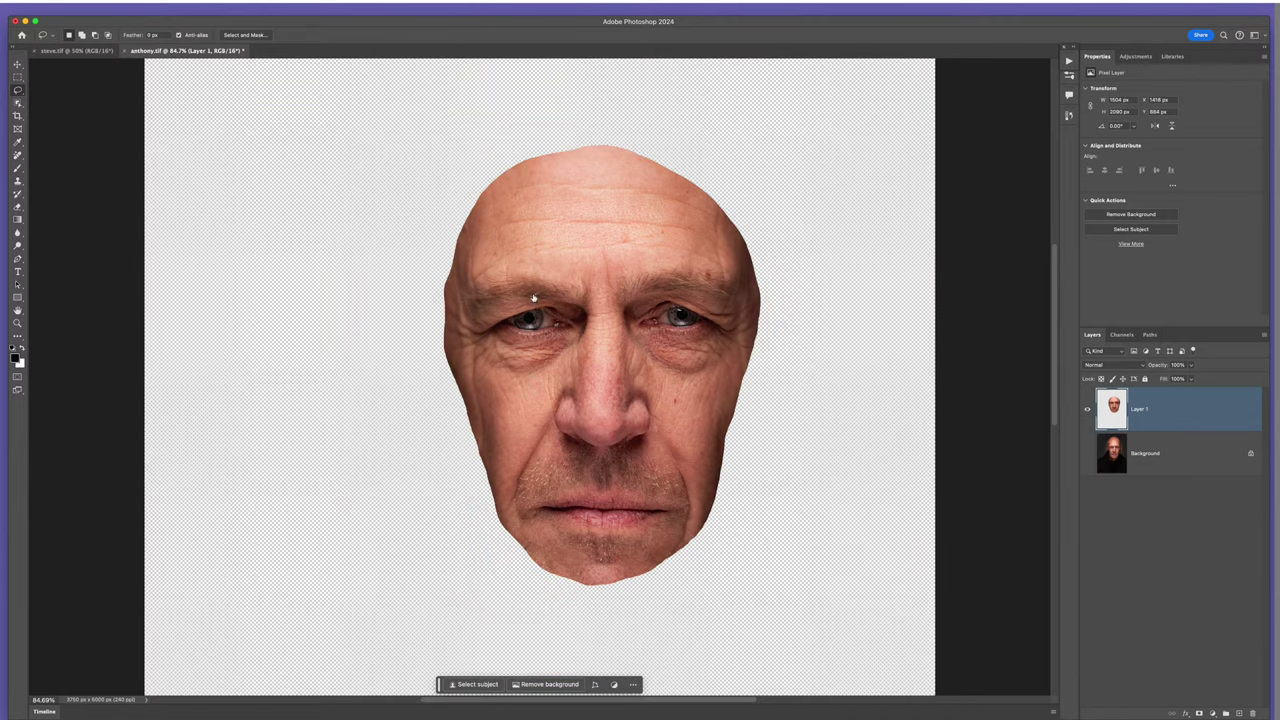
pyautogui.keyDown('alt'); pyautogui.click(1085, 424); pyautogui.keyUp('alt')
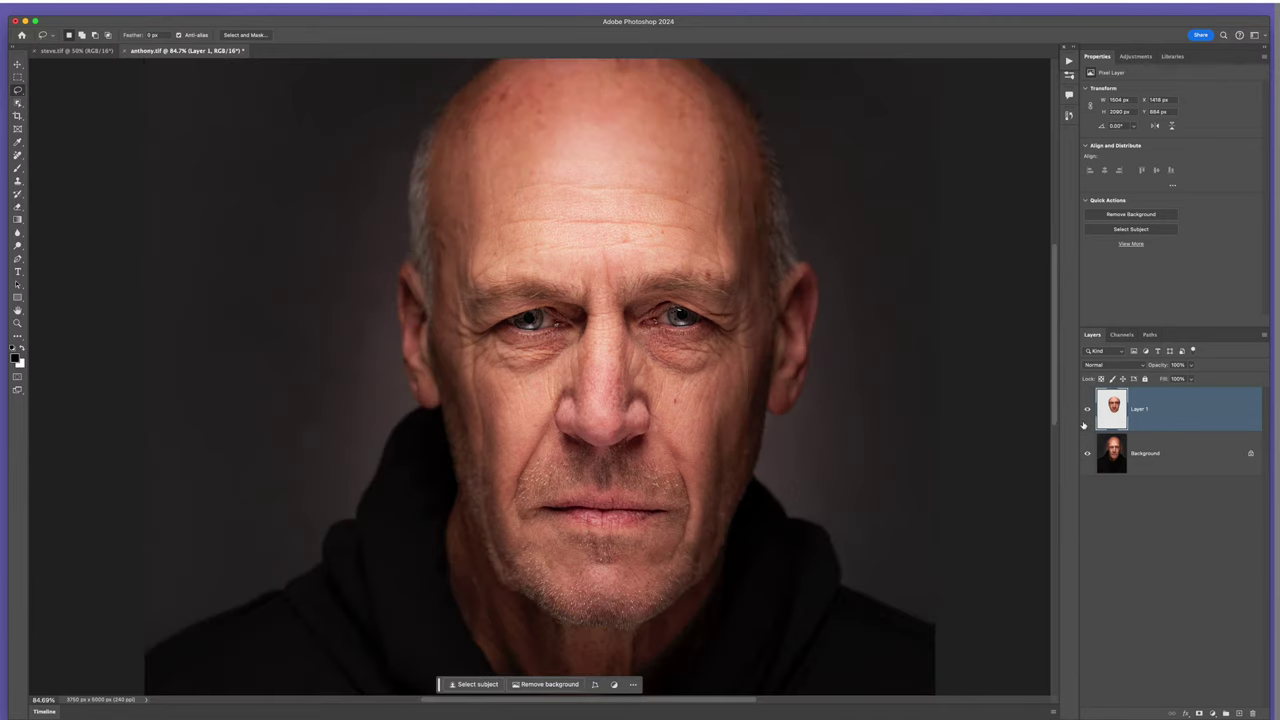
# - Drag the face layer into the steve.tif warrior document with the Move tool
pyautogui.press('v')
pyautogui.moveTo(586, 350); pyautogui.dragTo(718, 312)
pyautogui.click(75, 50)
# - Free-transform the face layer, shrinking and widening it to fit the warrior's head
pyautogui.scroll(3, 678, 348)
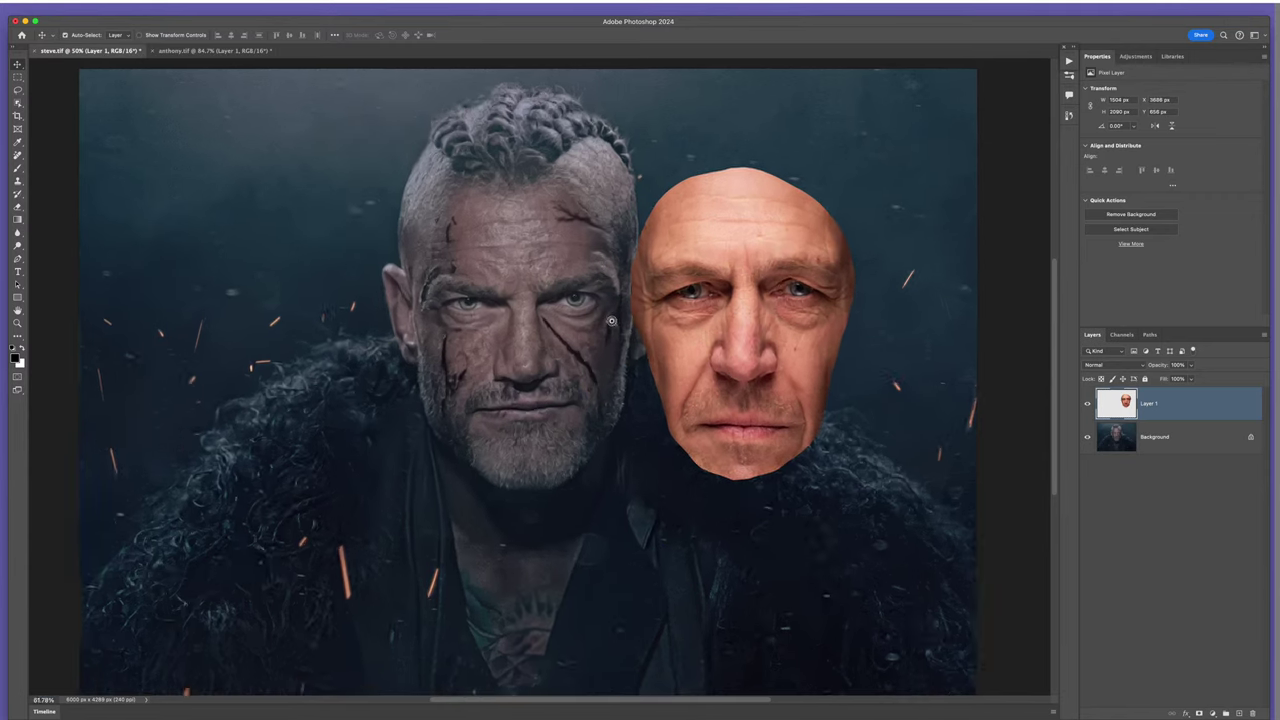
pyautogui.moveTo(747, 330); pyautogui.dragTo(758, 338)
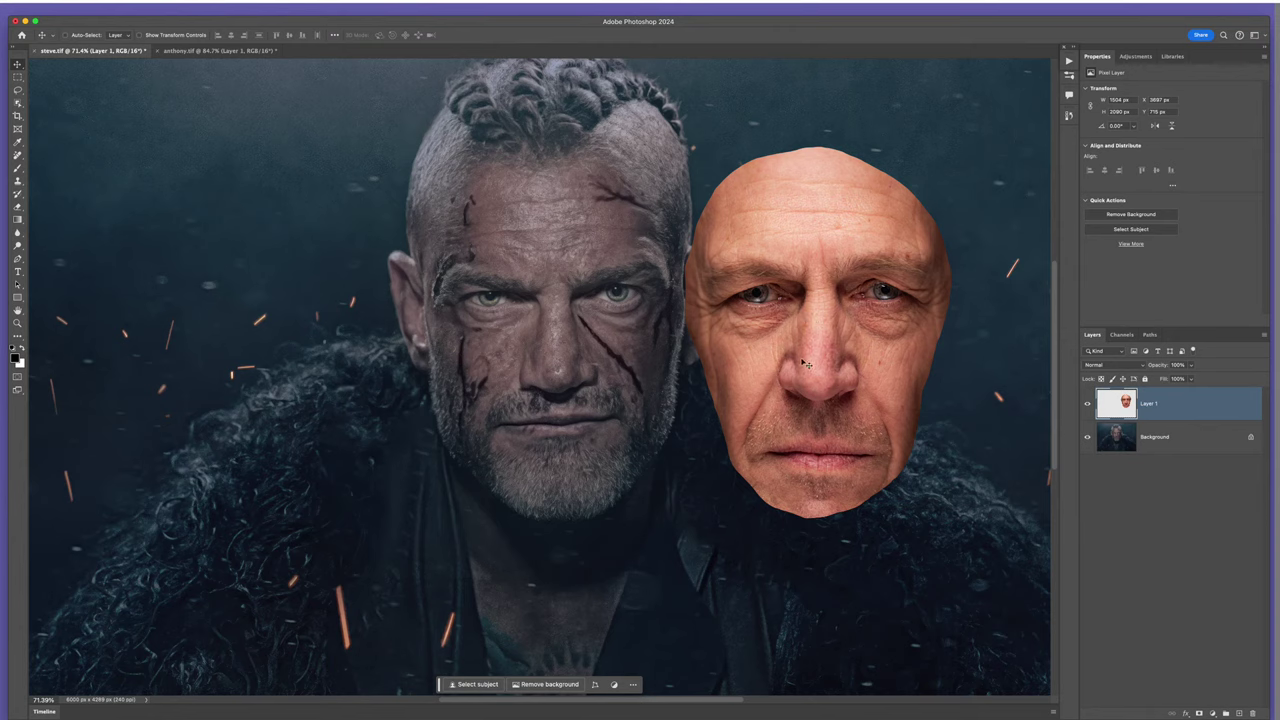
pyautogui.press('super+t')
pyautogui.moveTo(951, 518); pyautogui.dragTo(926, 488)
pyautogui.moveTo(845, 335); pyautogui.dragTo(550, 474)
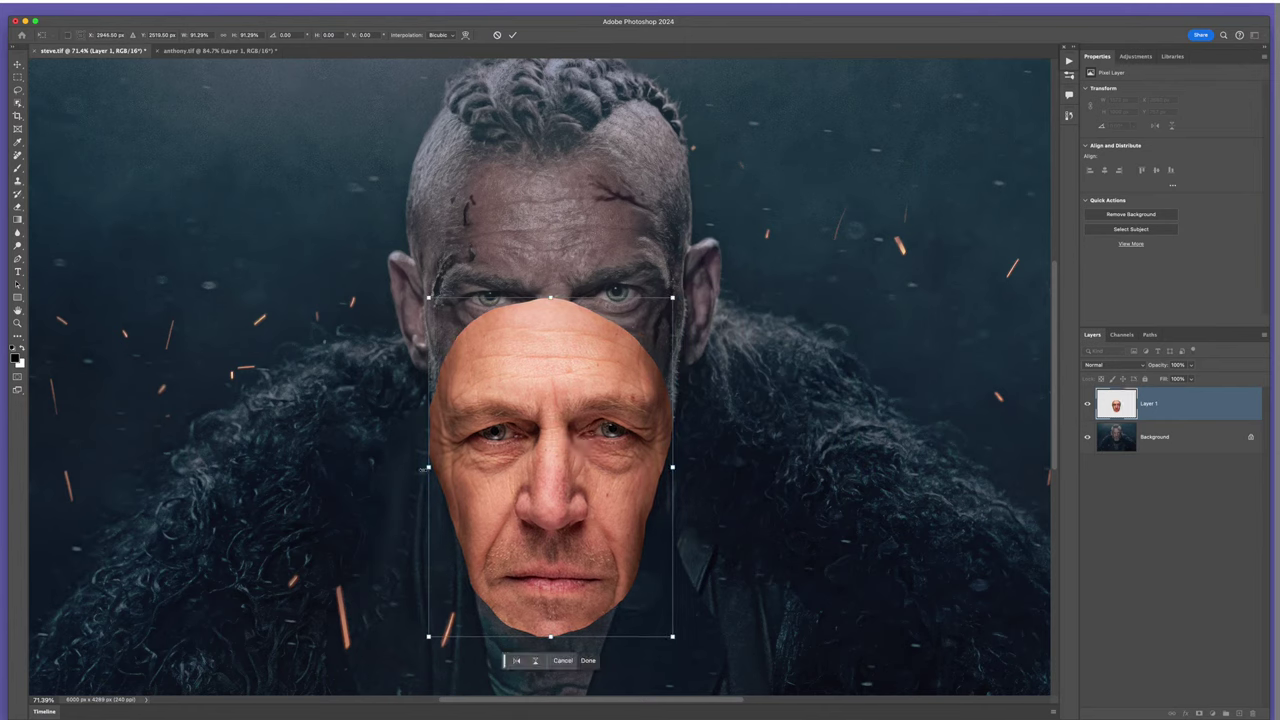
pyautogui.moveTo(428, 467); pyautogui.dragTo(421, 466)
pyautogui.press('Return')
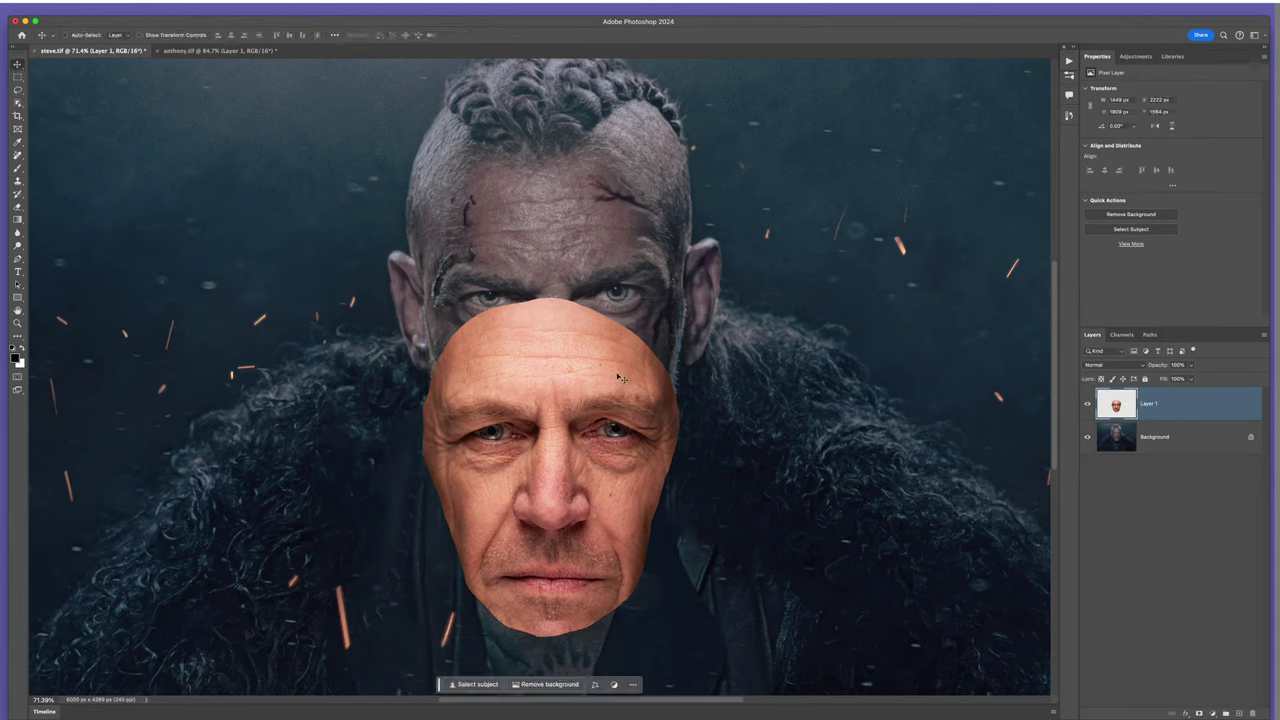
# - Align the face's eyes with the warrior's at reduced opacity, then restore 100% opacity
pyautogui.moveTo(557, 467); pyautogui.dragTo(560, 328)
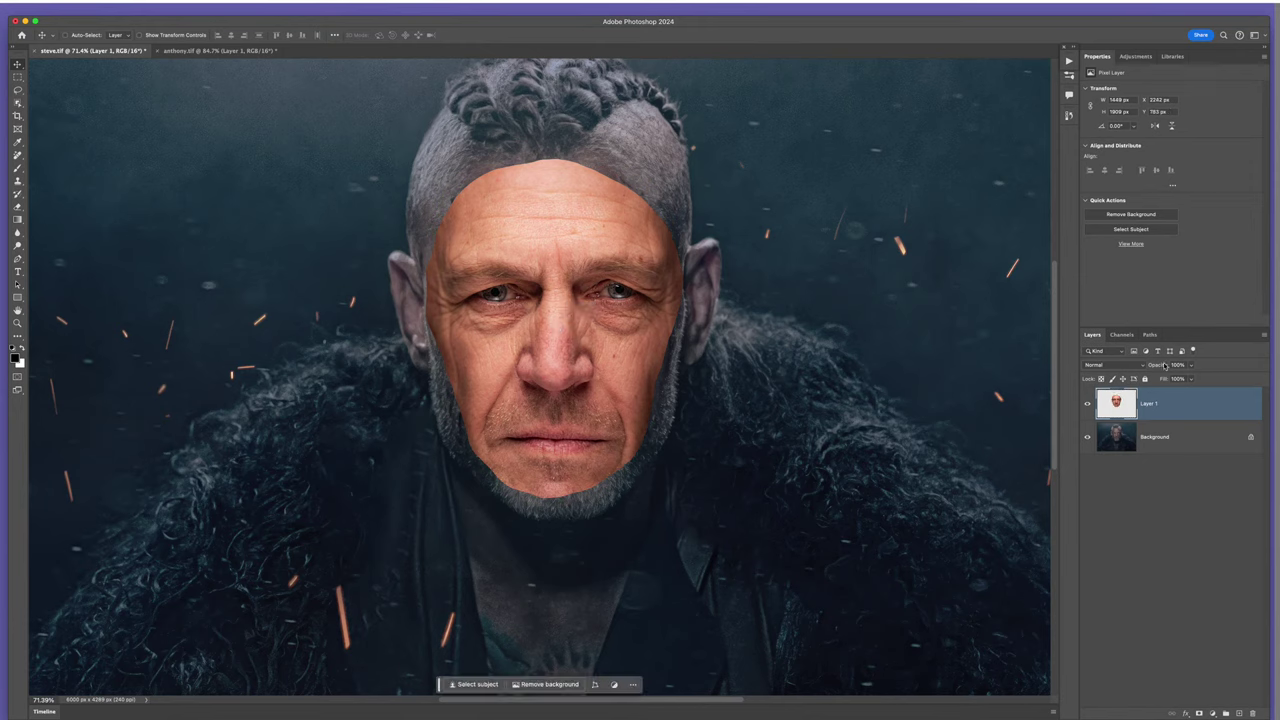
pyautogui.moveTo(1160, 366); pyautogui.dragTo(1136, 360)
pyautogui.moveTo(581, 279); pyautogui.dragTo(524, 347)
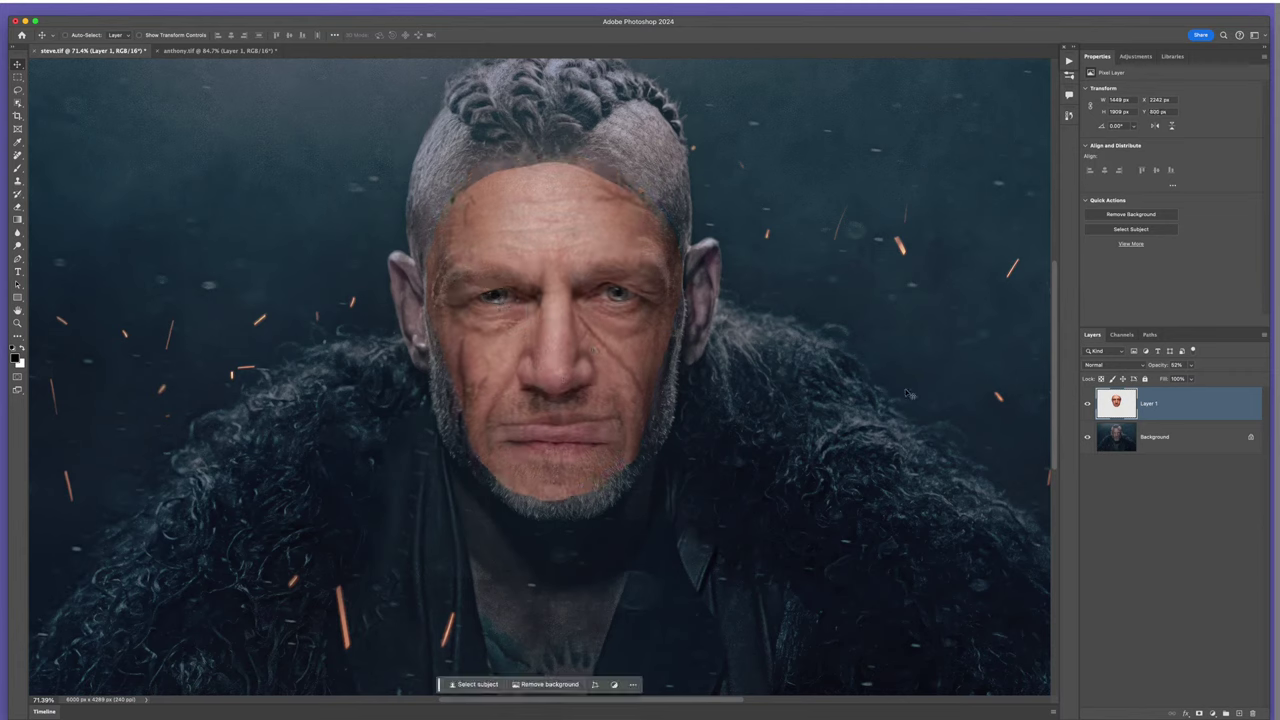
pyautogui.moveTo(1155, 366); pyautogui.dragTo(1212, 375)
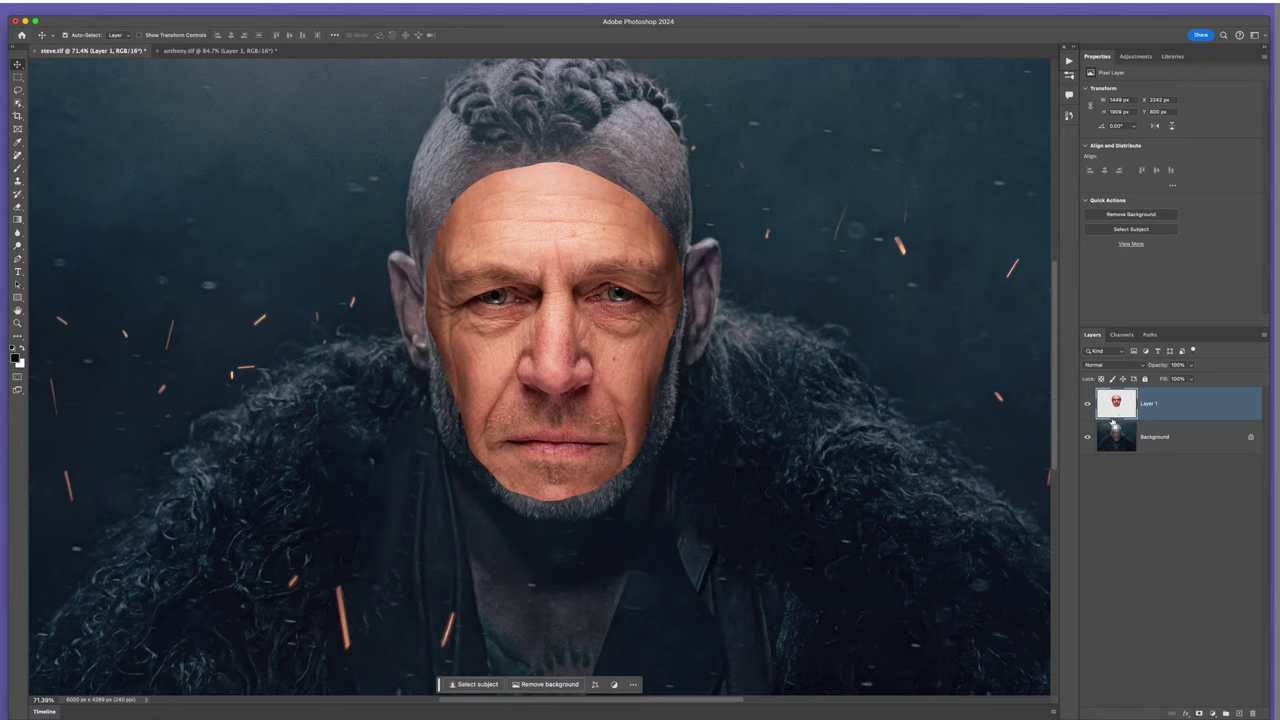
# - Load Layer 1's pixels as a selection of the pasted face outline
pyautogui.keyDown('ctrl'); pyautogui.click(1118, 408); pyautogui.keyUp('ctrl')
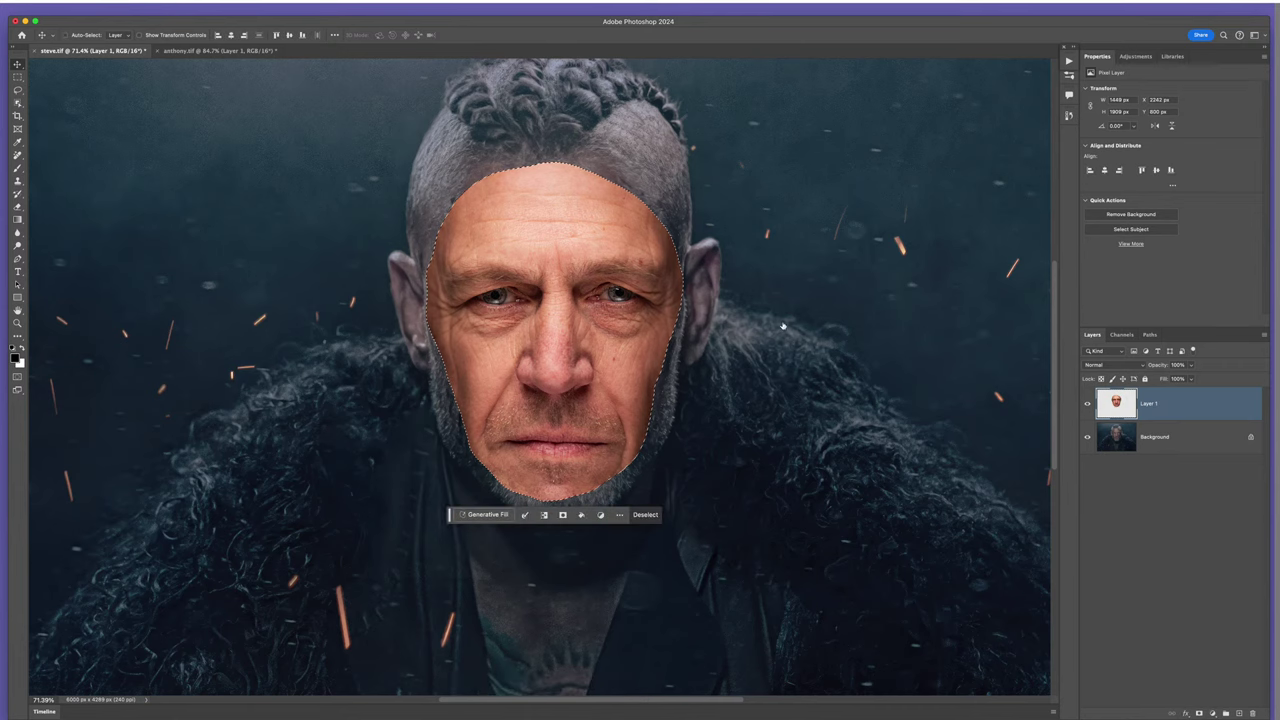
pyautogui.scroll(5, 671, 271)
pyautogui.scroll(-2, 671, 271)
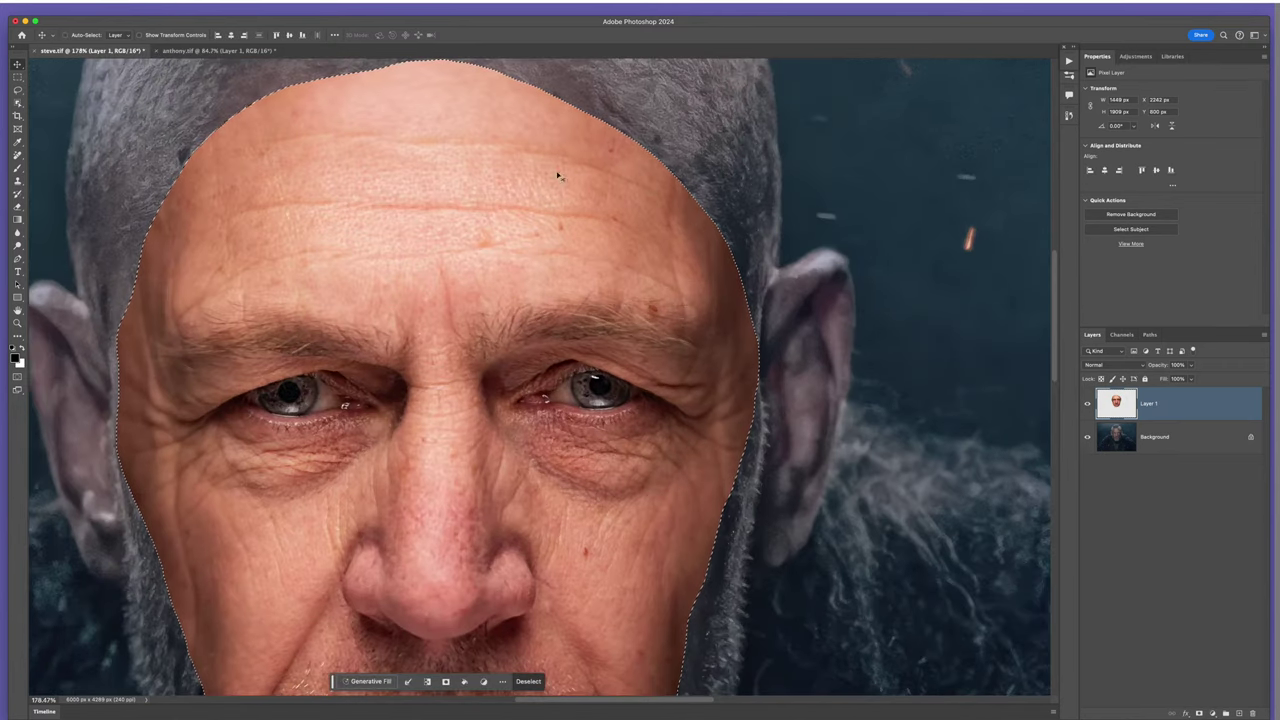
pyautogui.scroll(-3, 620, 272)
pyautogui.scroll(1, 620, 272)
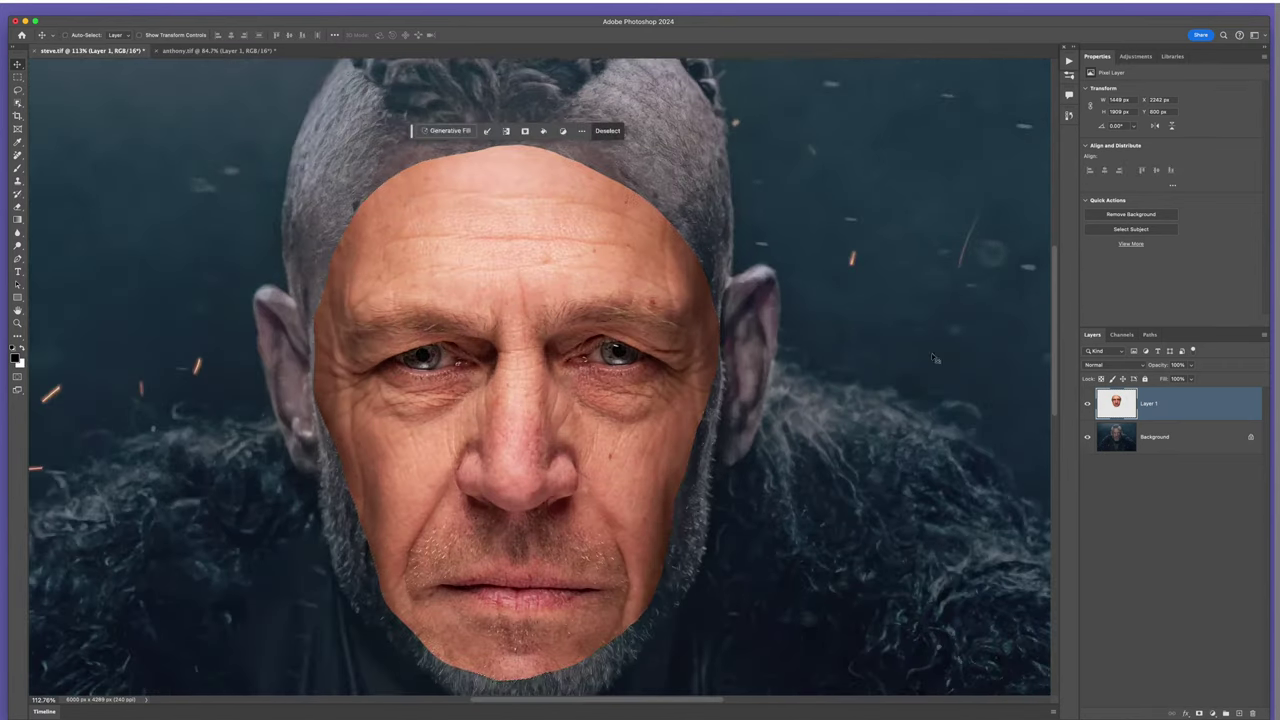
pyautogui.hotkey('ctrl', 'd')
pyautogui.rightClick(1118, 404)
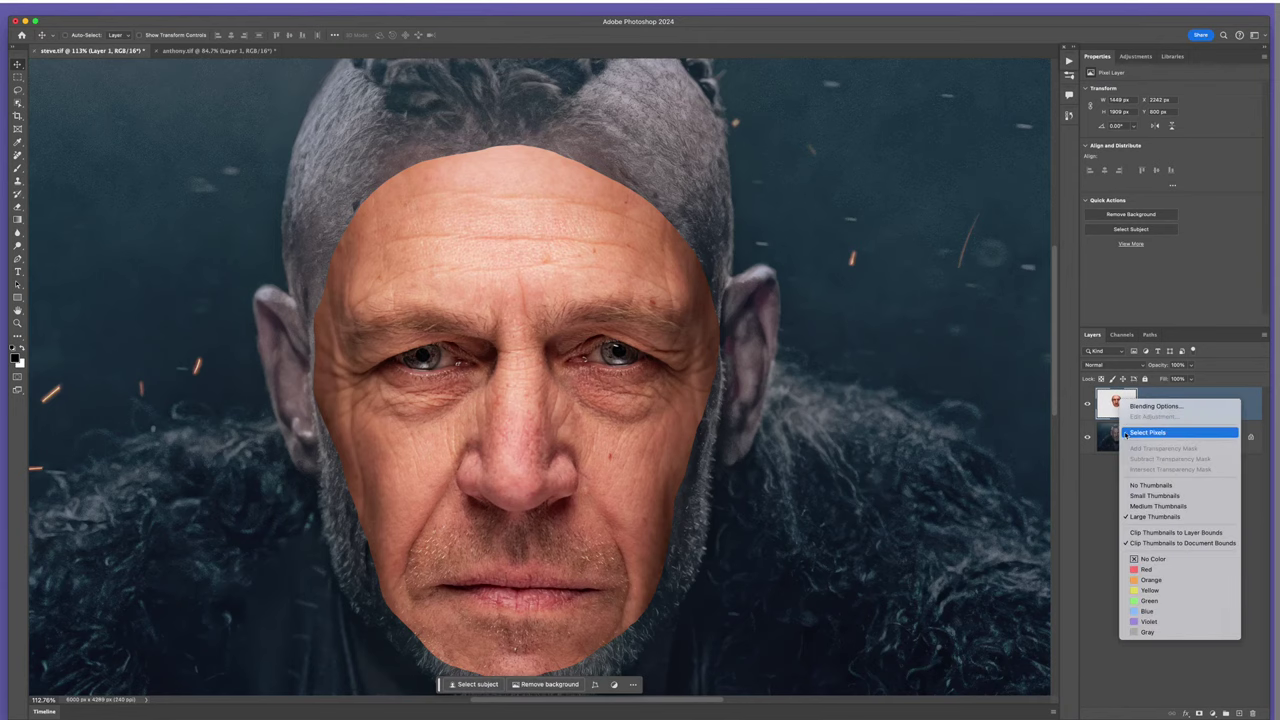
pyautogui.click(1162, 432)
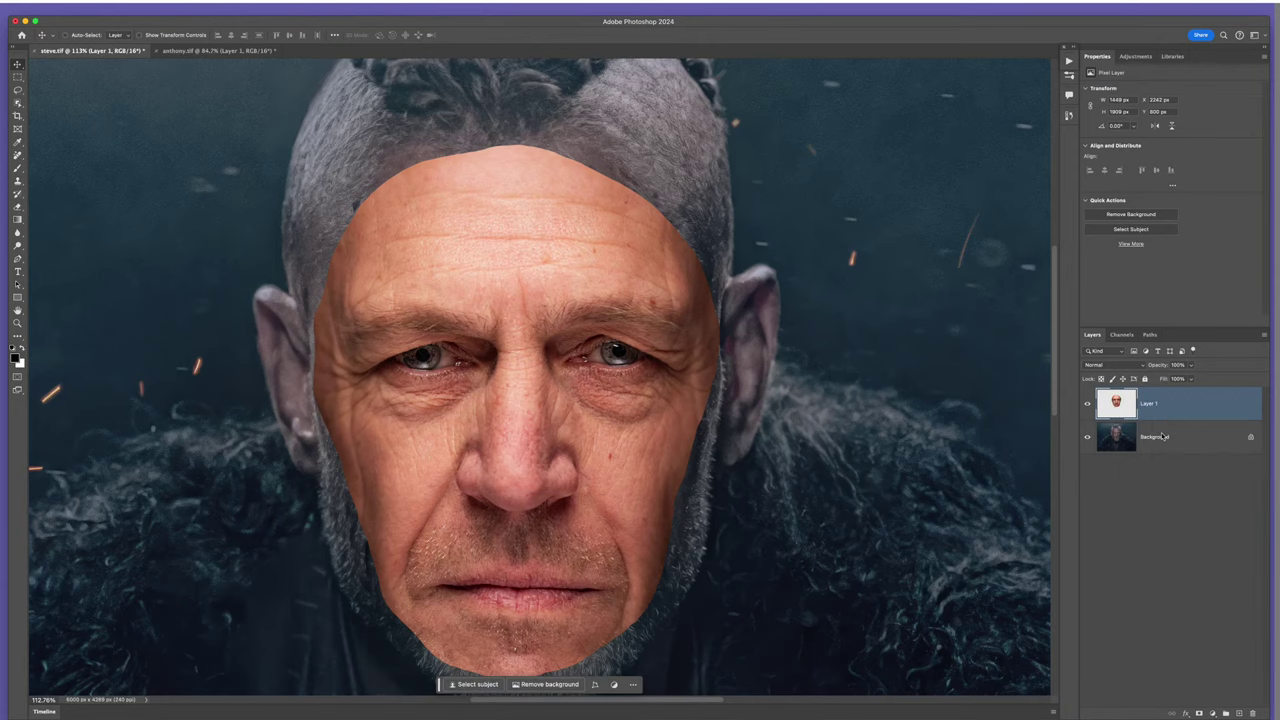
pyautogui.hscroll(-2, 681, 376)
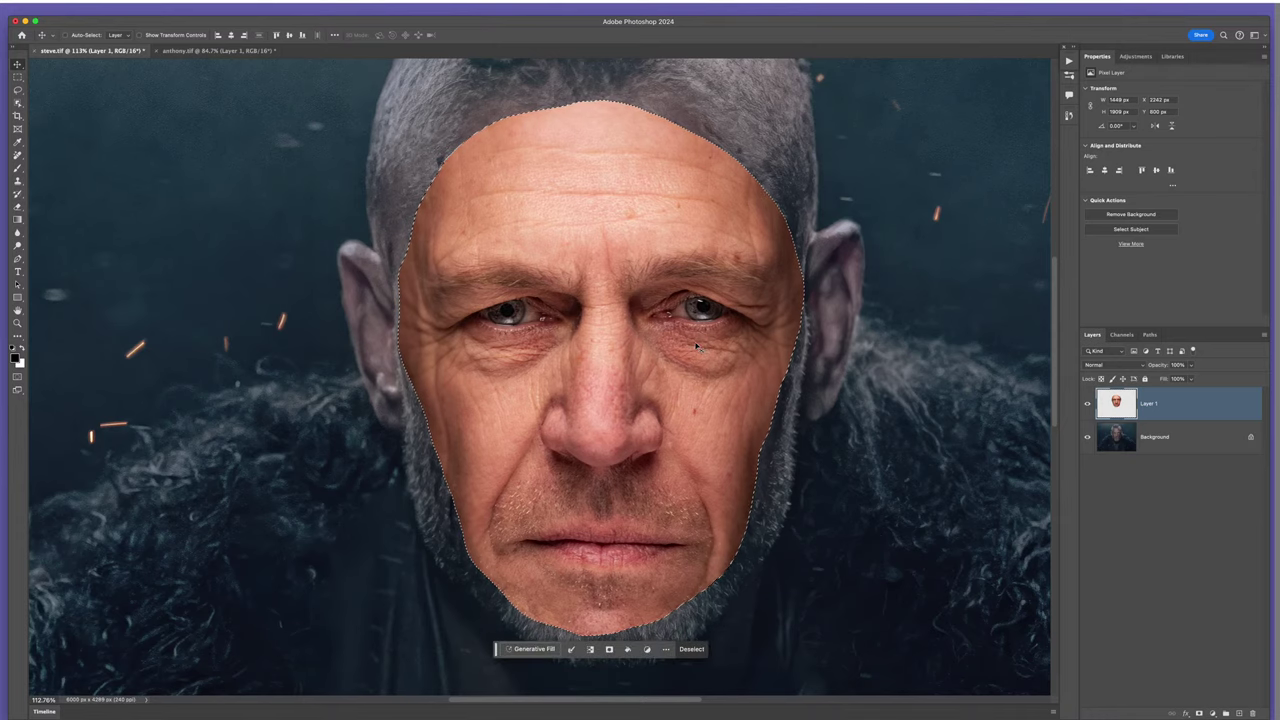
# - Contract the face selection slightly inward with Select > Modify > Contract
pyautogui.click(220, 8)
pyautogui.moveTo(262, 155)
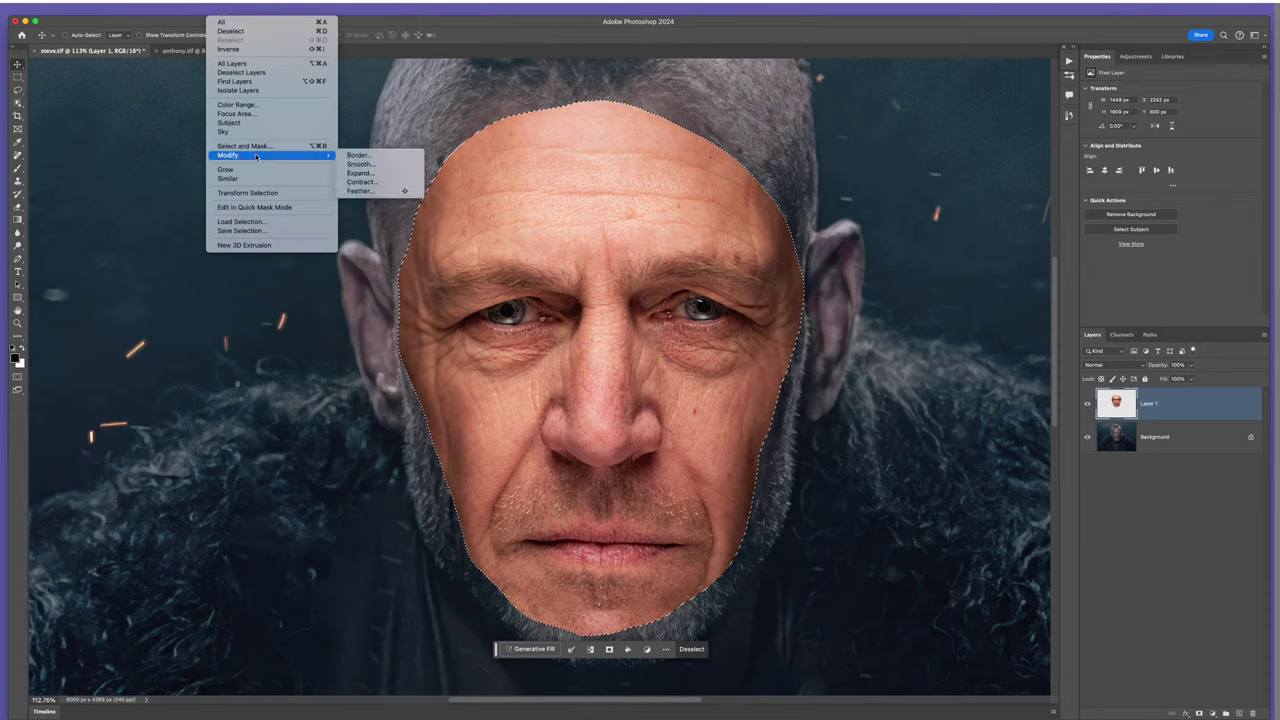
pyautogui.click(383, 183)
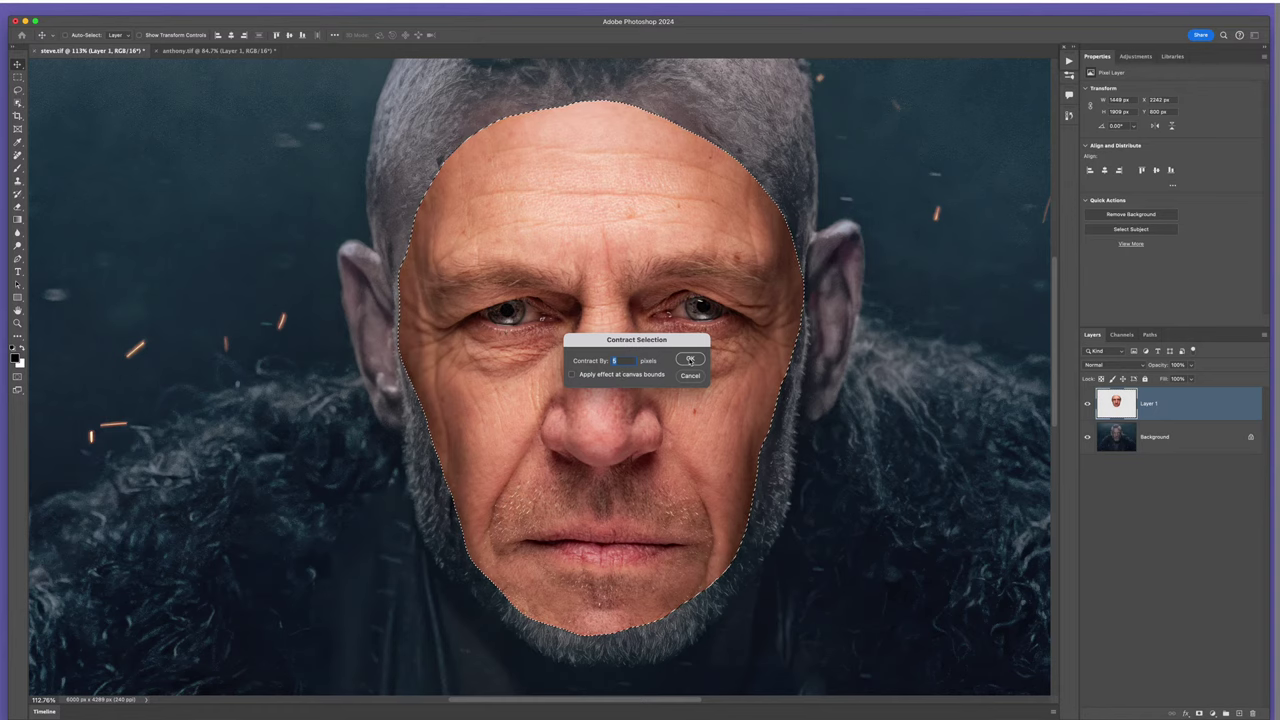
pyautogui.click(690, 359)
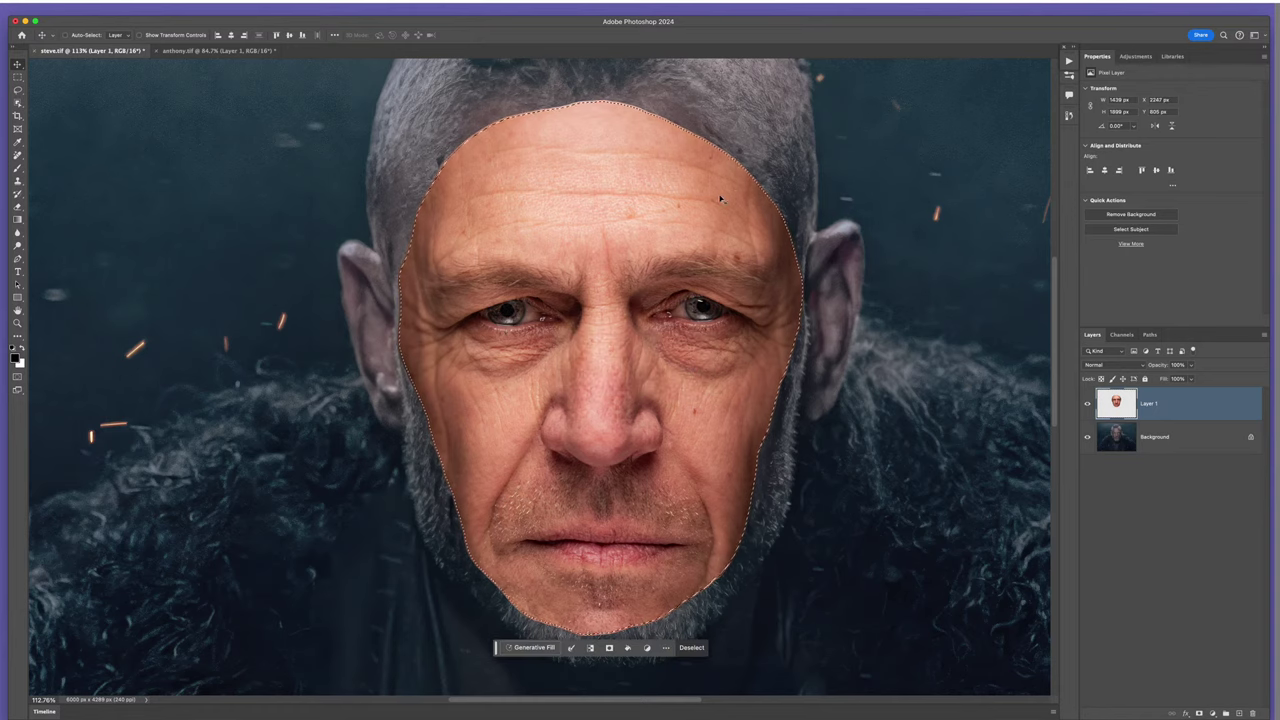
pyautogui.scroll(10, 714, 133)
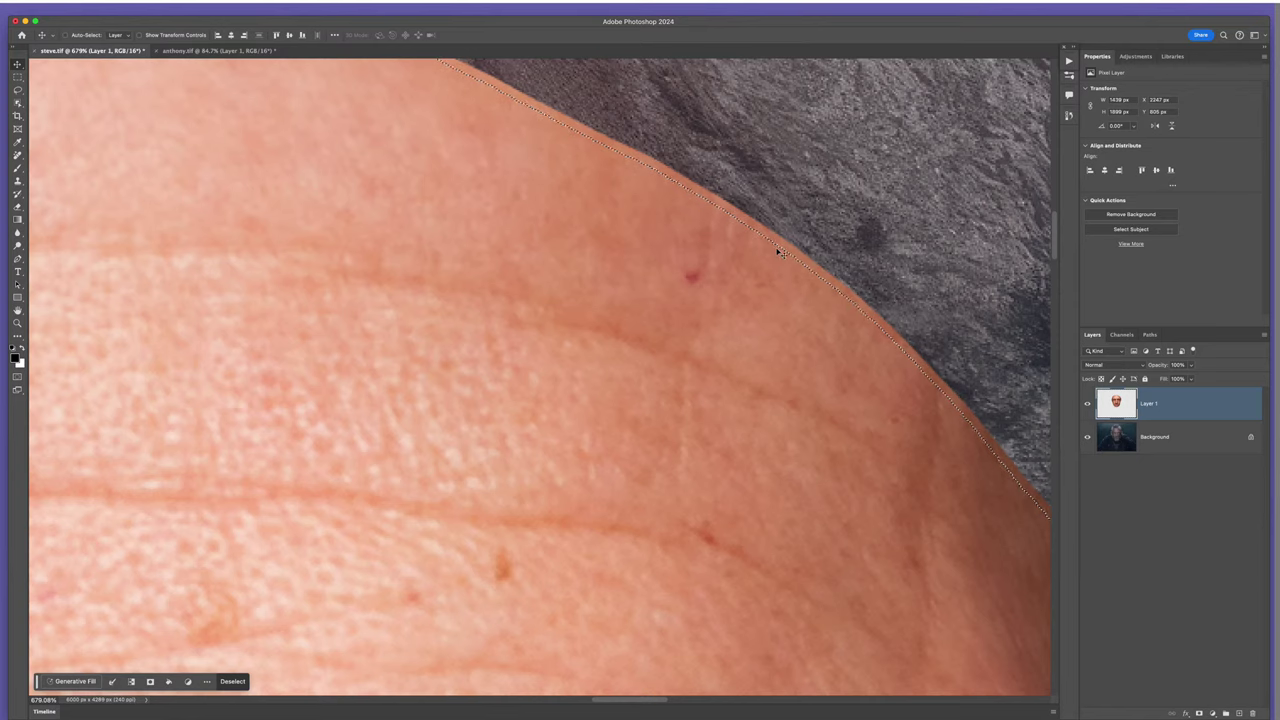
pyautogui.scroll(-10, 611, 300)
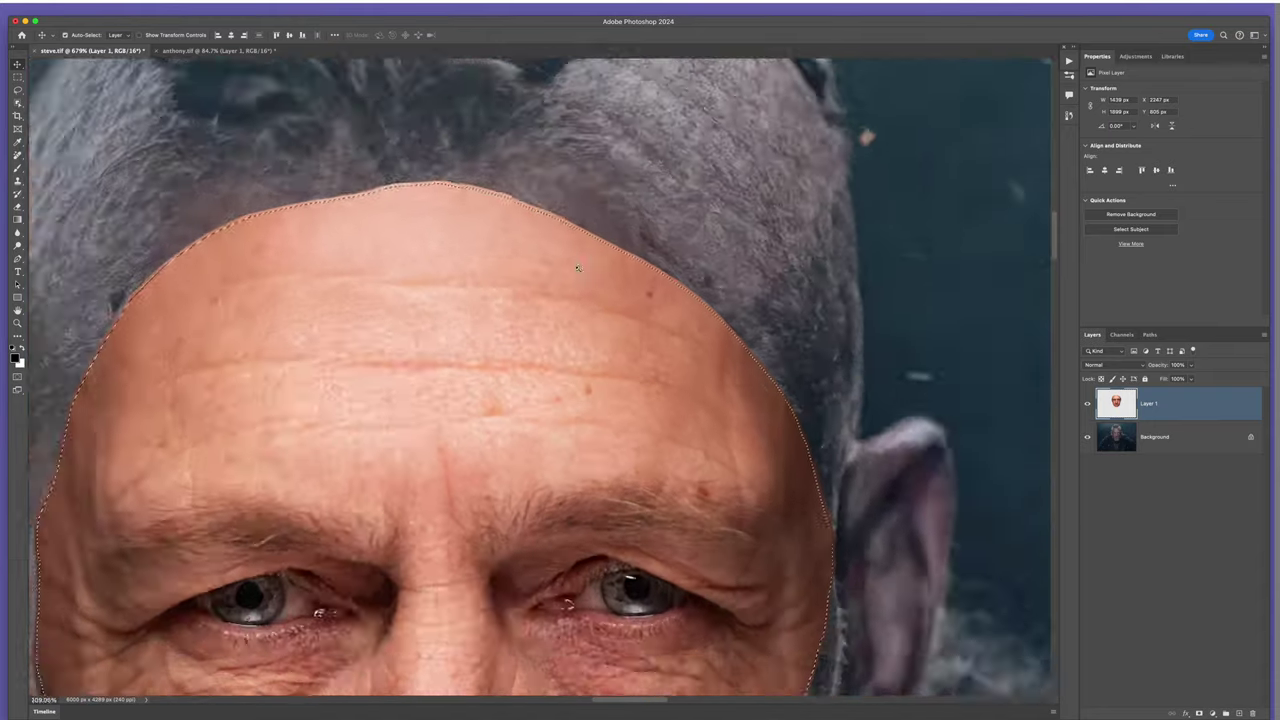
pyautogui.scroll(-4, 539, 378)
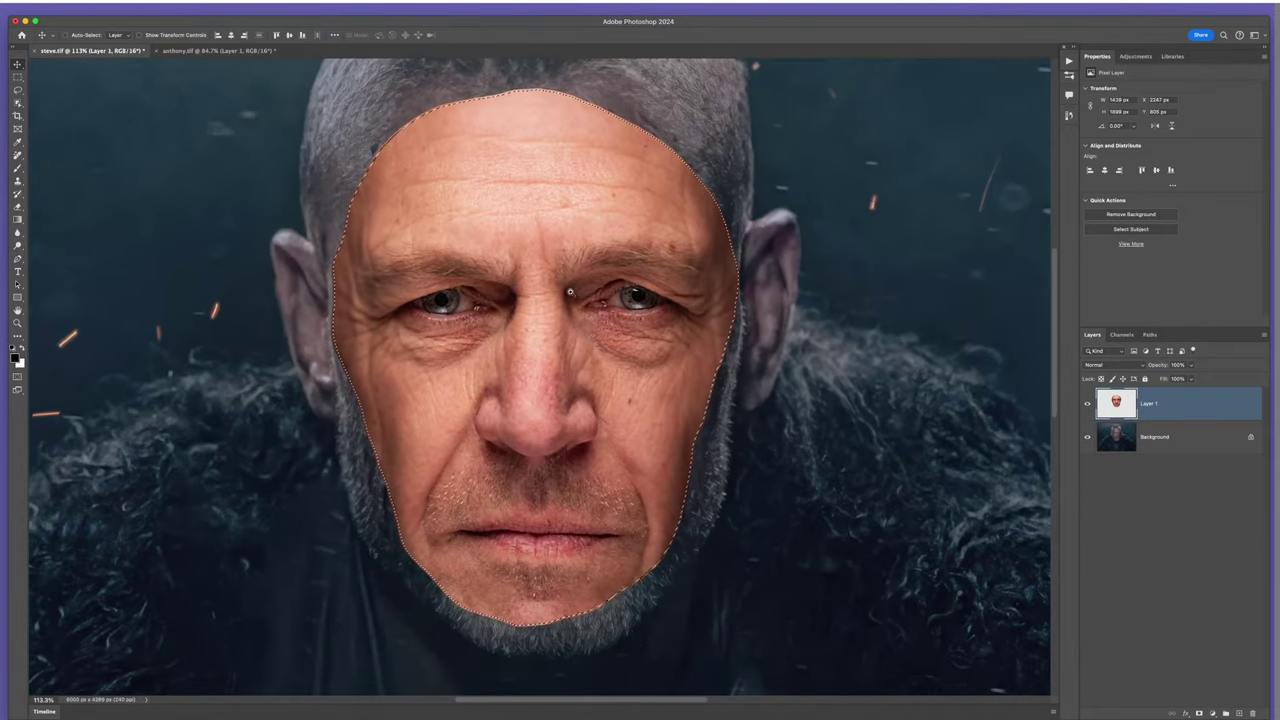
# - Unlock the warrior background layer, delete the face area inside the selection, and deselect
pyautogui.click(1118, 437)
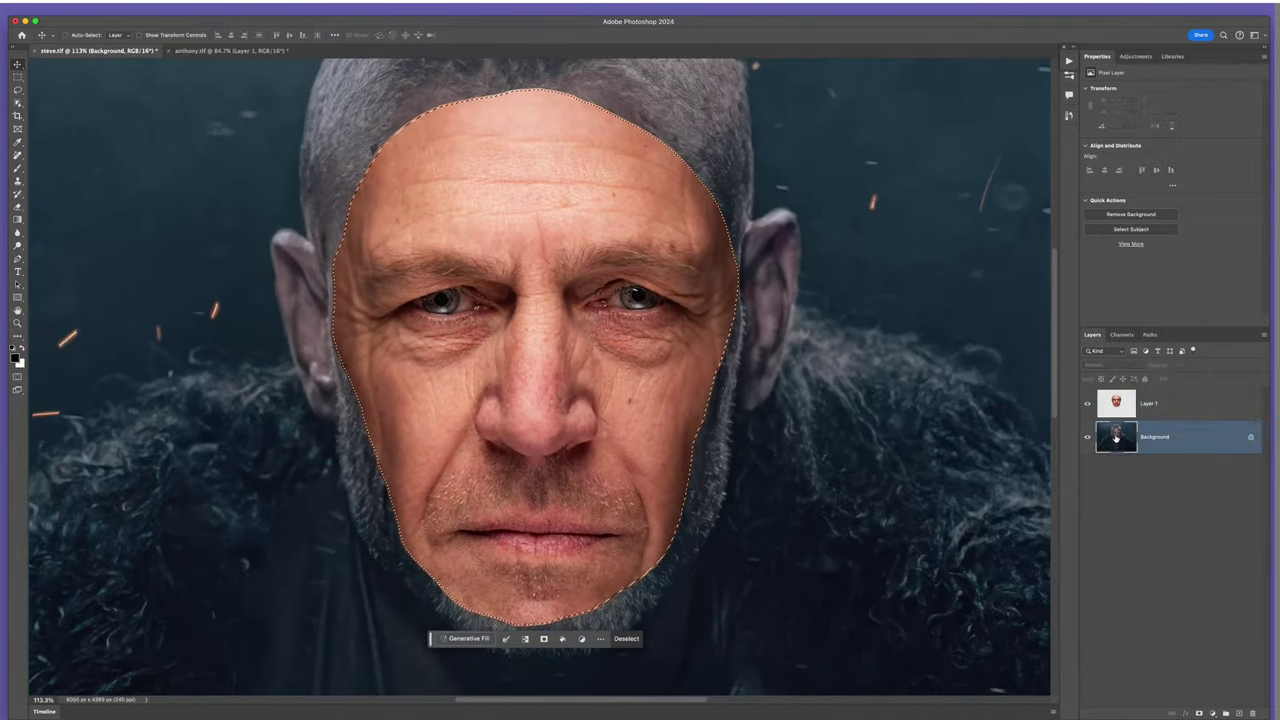
pyautogui.click(1250, 437)
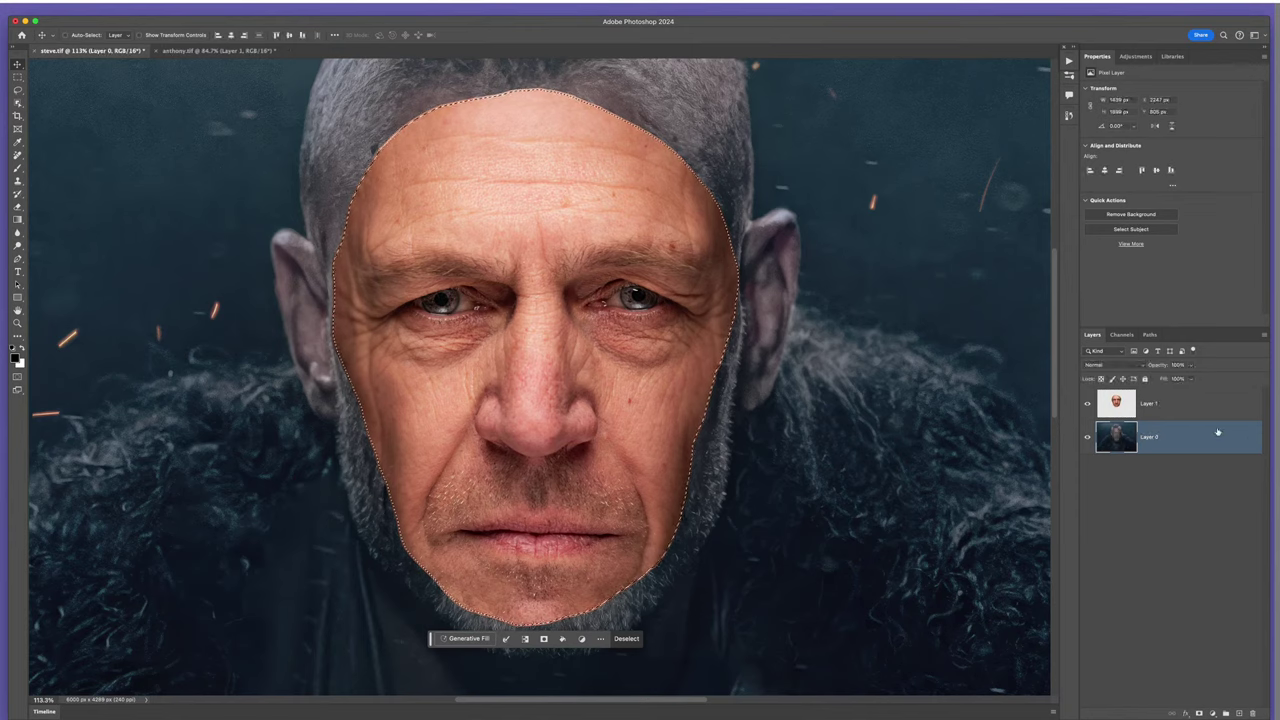
pyautogui.press('Delete')
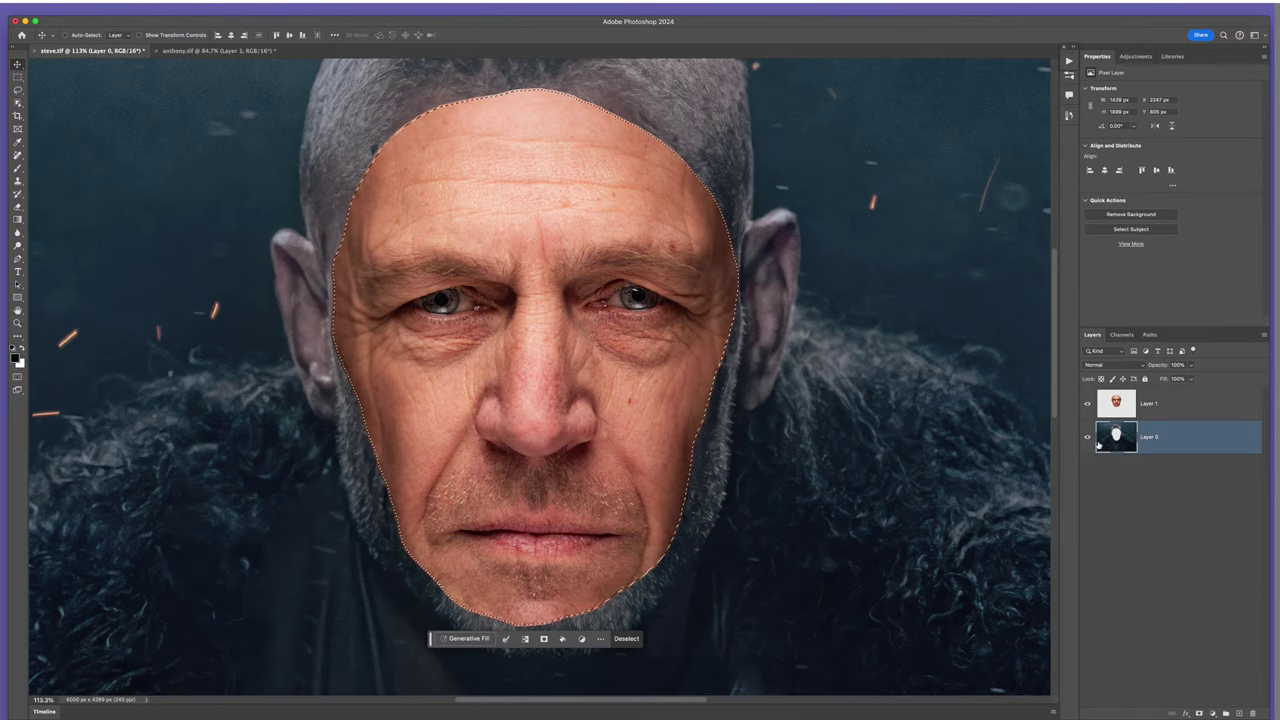
pyautogui.hotkey('ctrl', 'd')
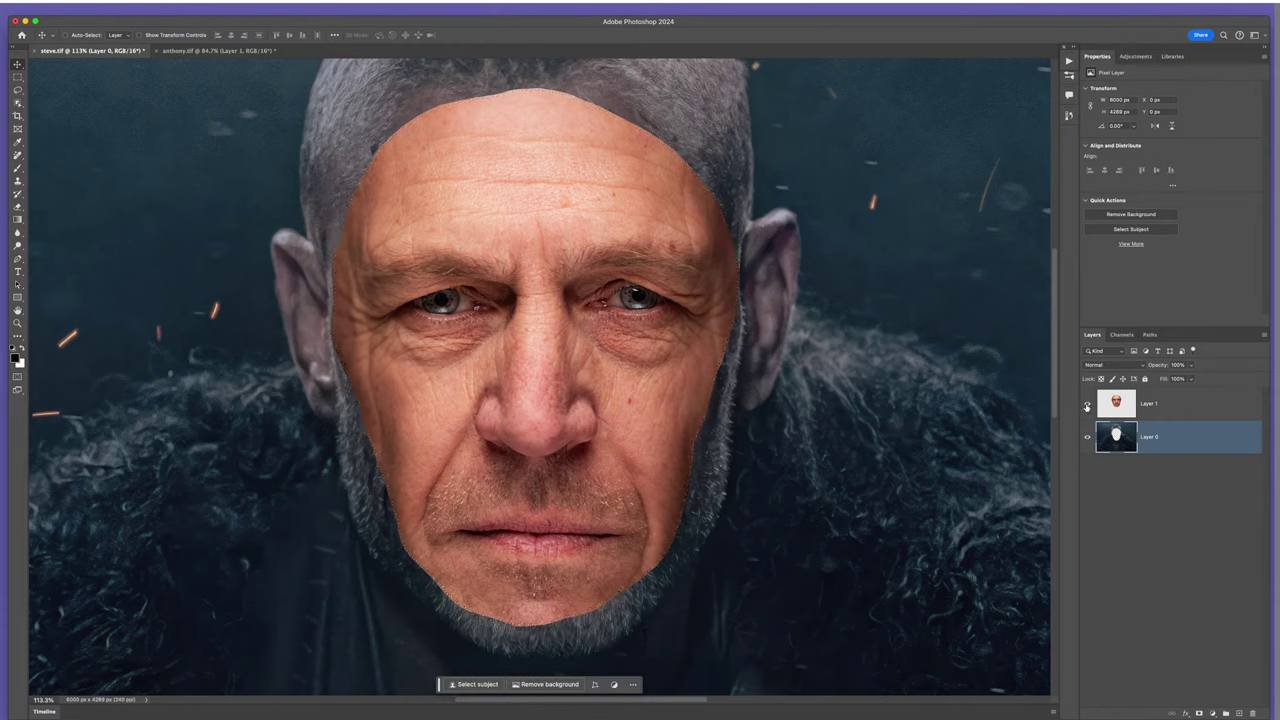
# - Check the cut-out hole, then set Layer 1's opacity to 52%
pyautogui.click(1087, 405)
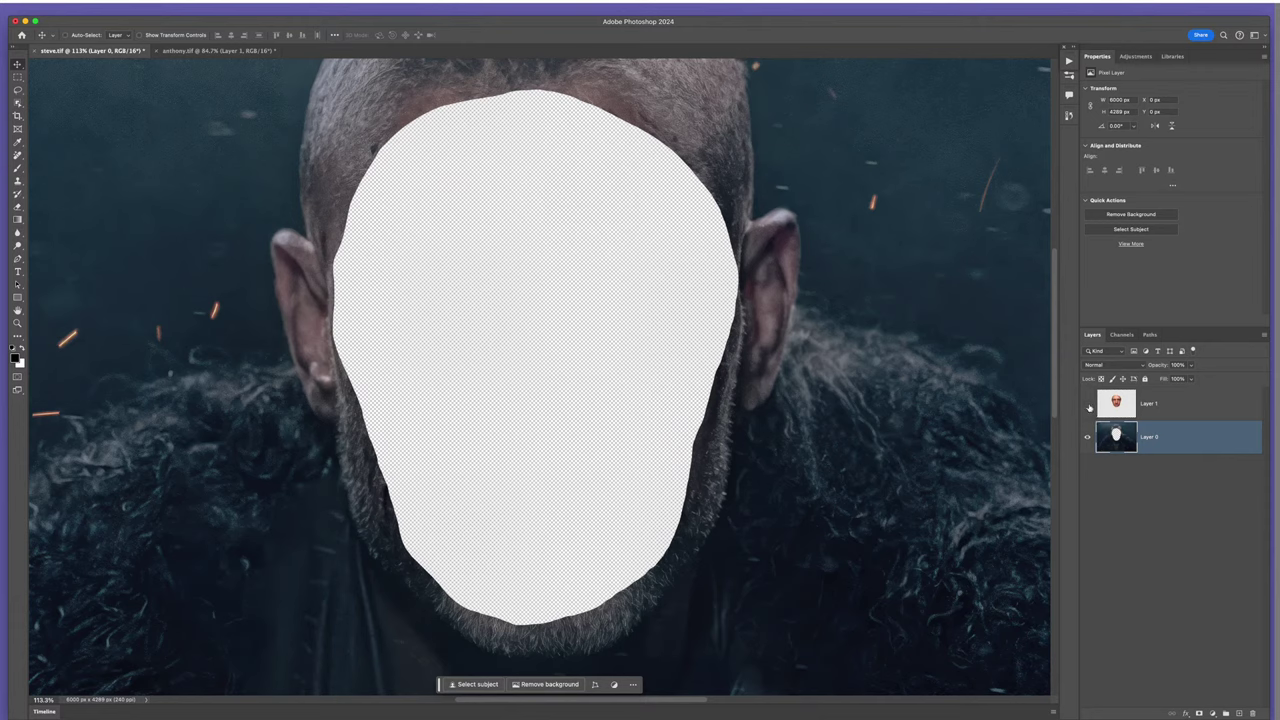
pyautogui.click(1088, 404)
pyautogui.click(1126, 412)
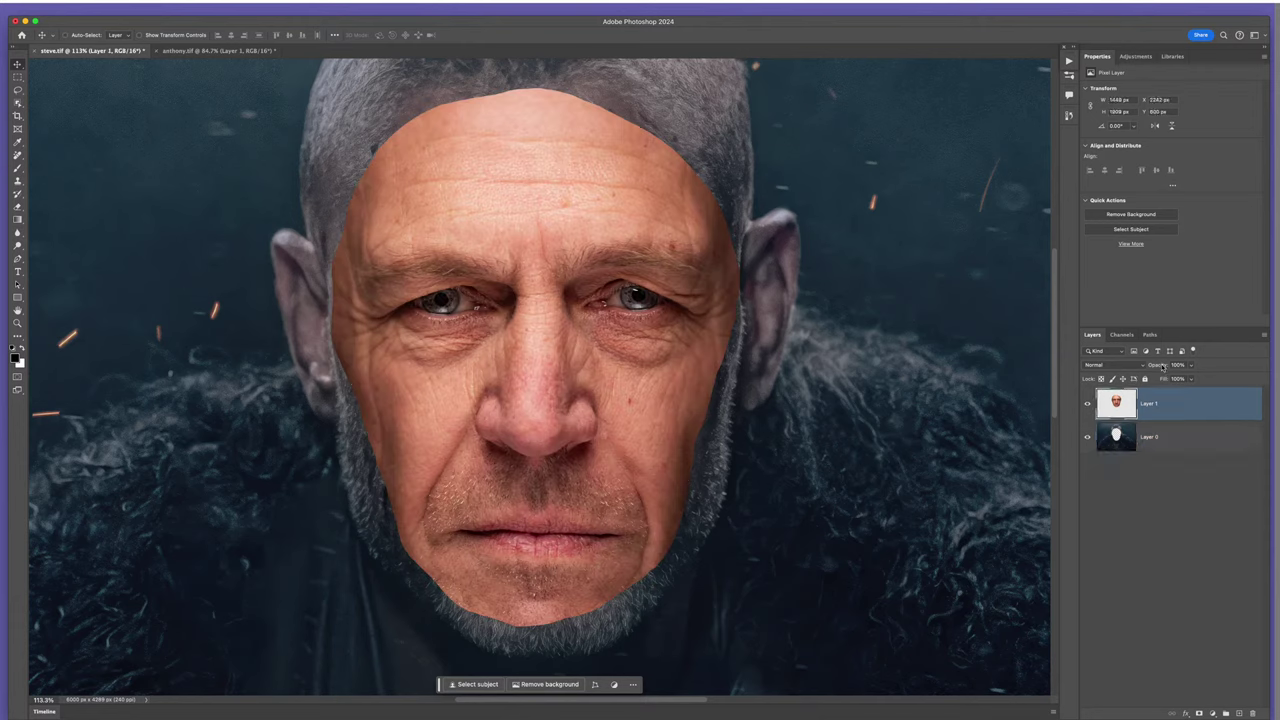
pyautogui.press('6')
pyautogui.press('5')
pyautogui.press('2')
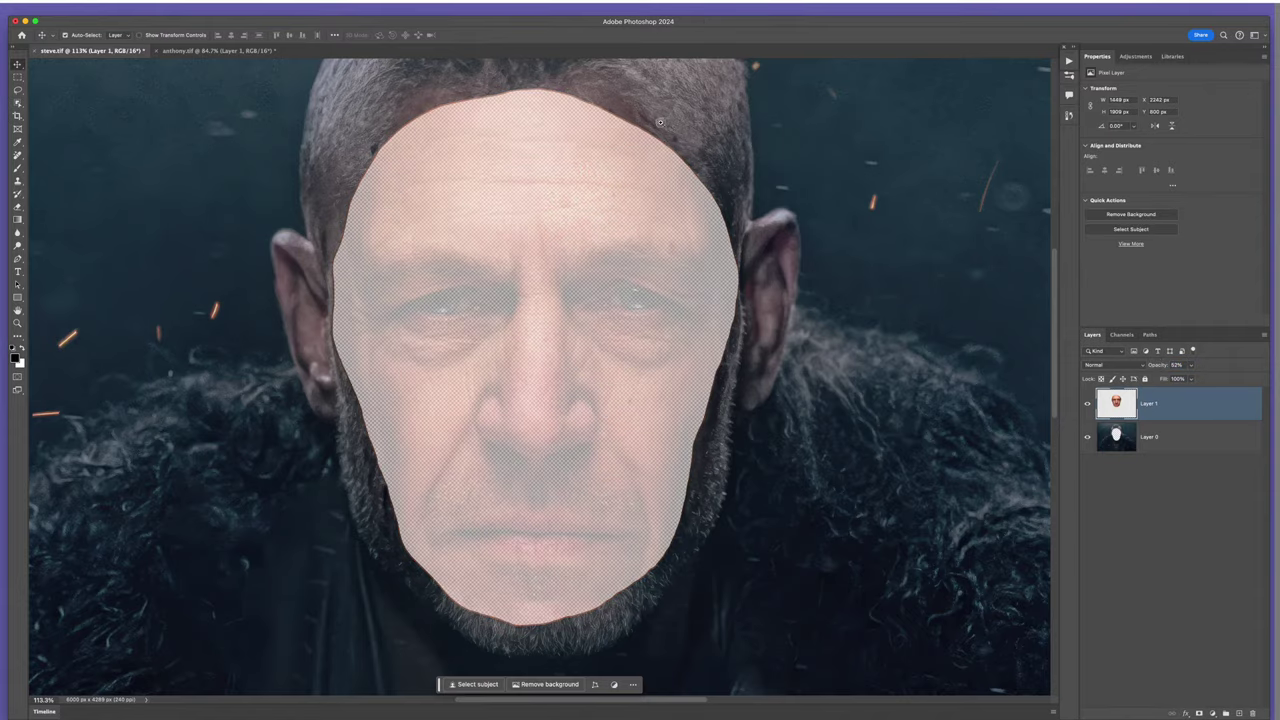
pyautogui.scroll(10, 746, 236)
pyautogui.scroll(-3, 777, 306)
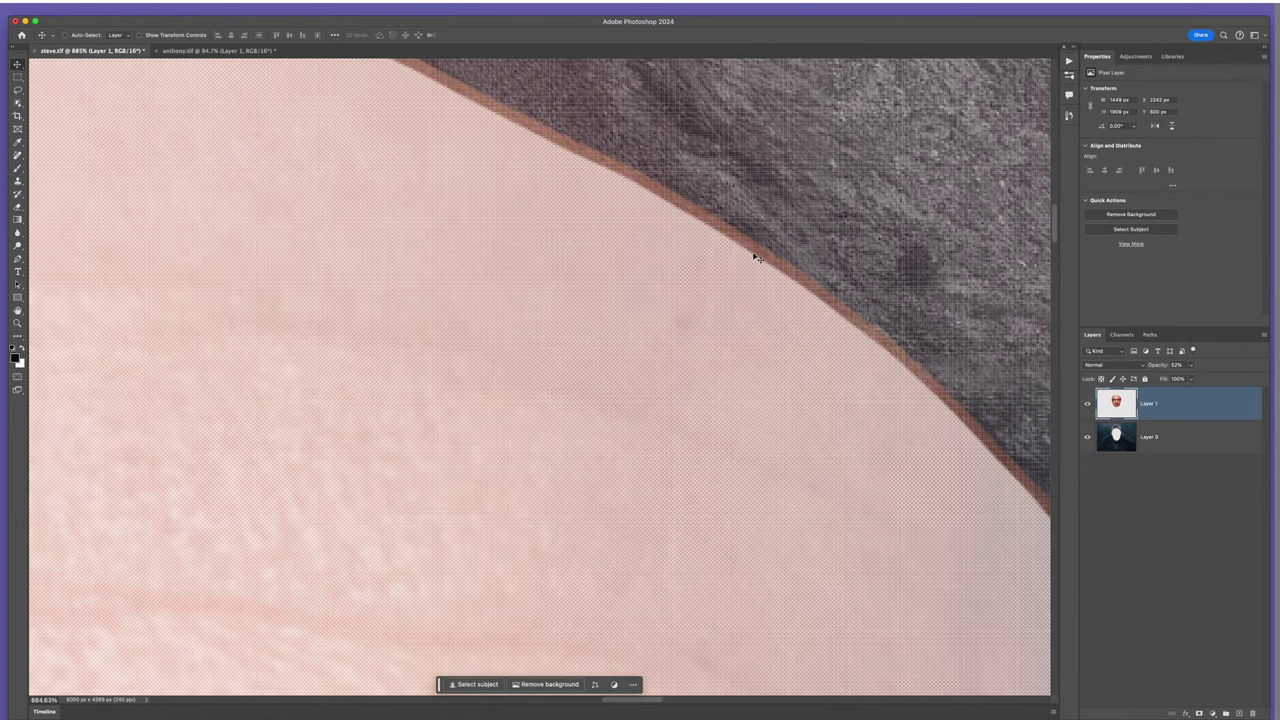
# - Return the face layer Layer 1 to 100% opacity
pyautogui.moveTo(1161, 368); pyautogui.dragTo(1222, 366)
pyautogui.scroll(-15, 837, 349)
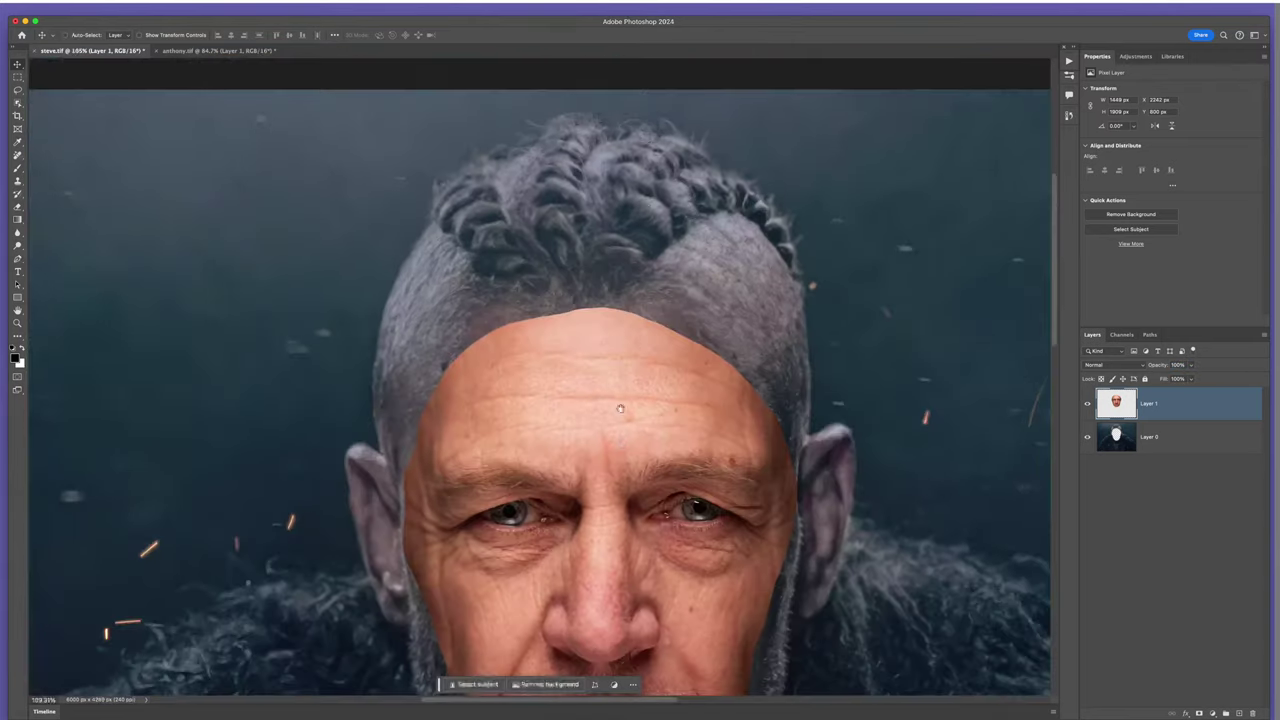
pyautogui.scroll(-6, 595, 293)
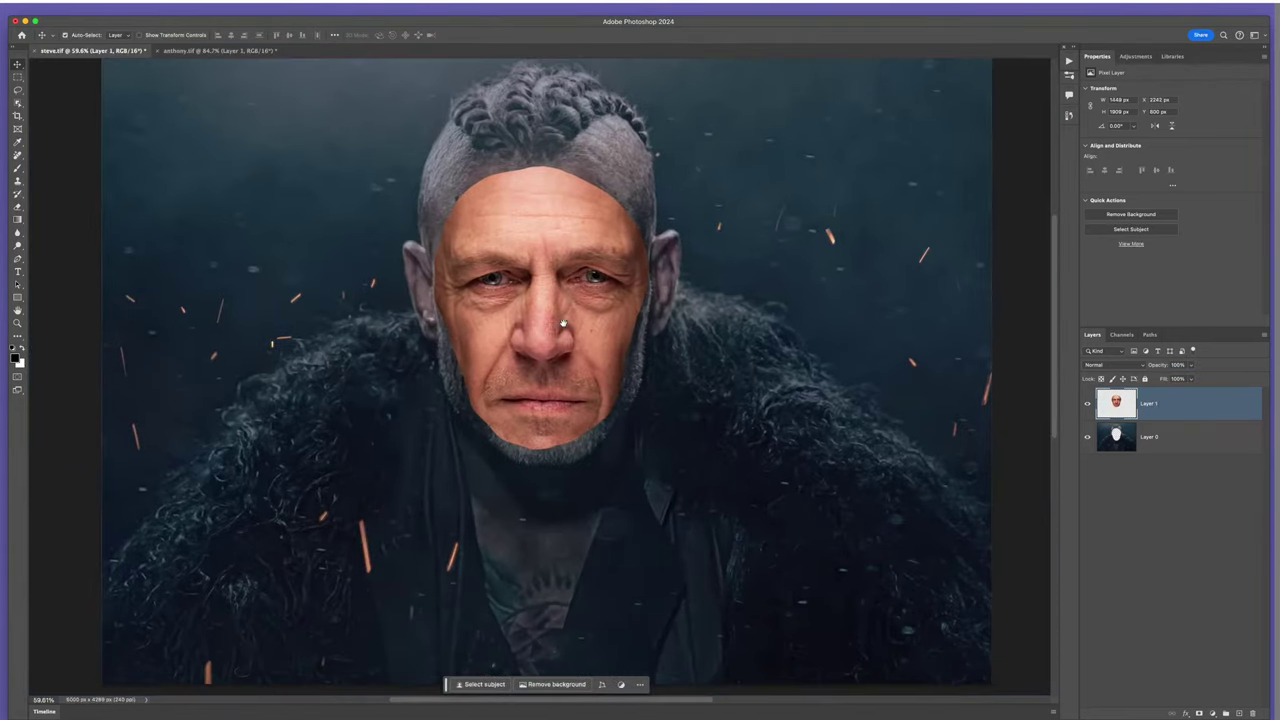
pyautogui.scroll(2, 564, 335)
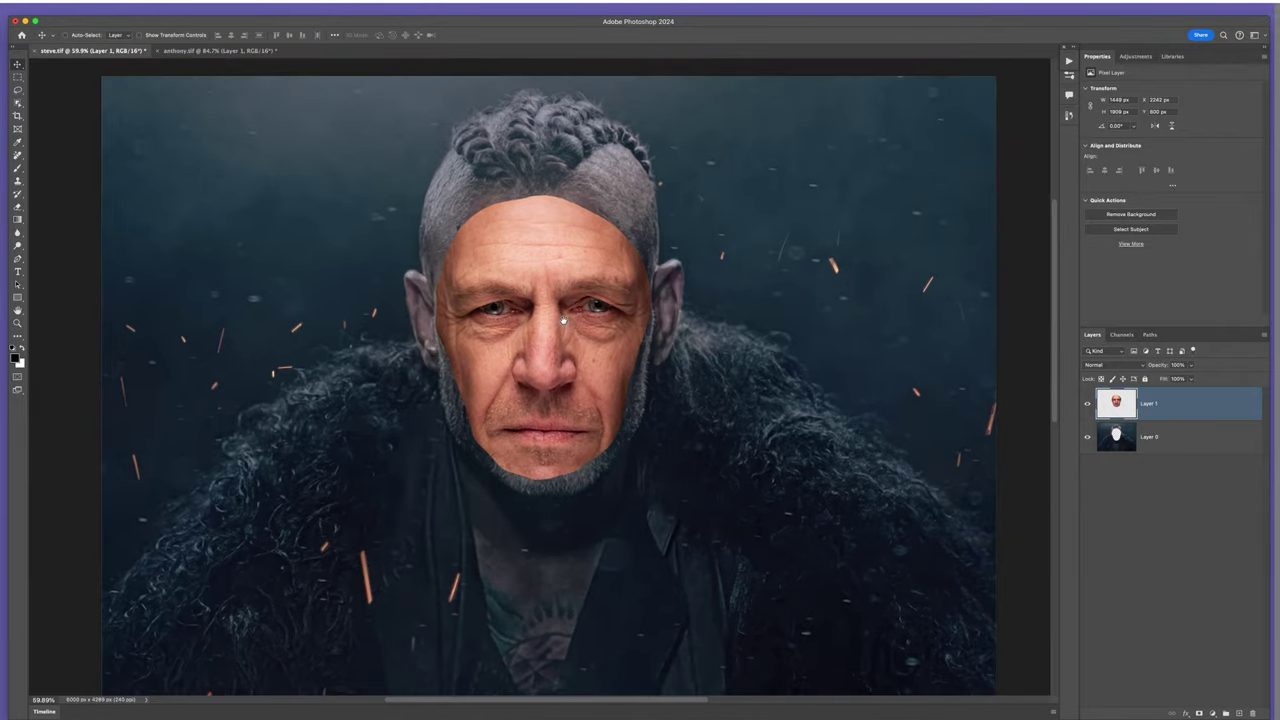
# - Select both layers and run Edit > Auto-Blend Layers with Seamless Tones and Colors
pyautogui.keyDown('shift'); pyautogui.click(1187, 437); pyautogui.keyUp('shift')
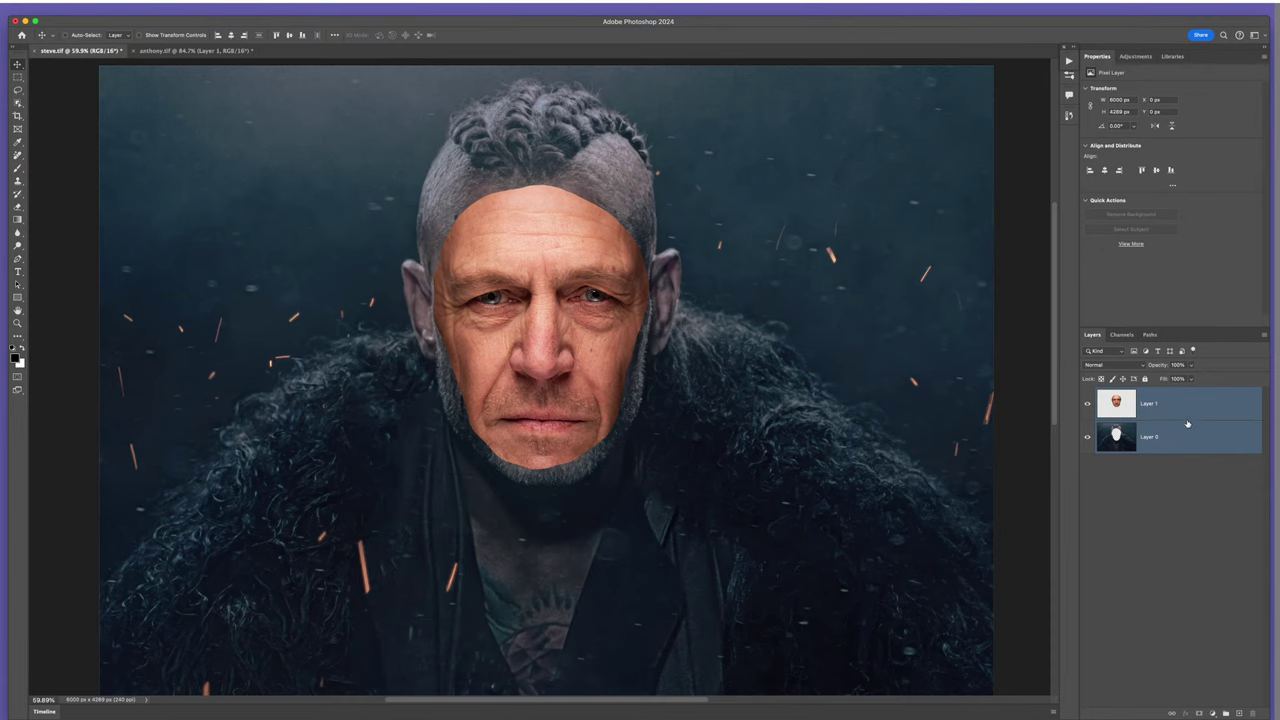
pyautogui.click(113, 10)
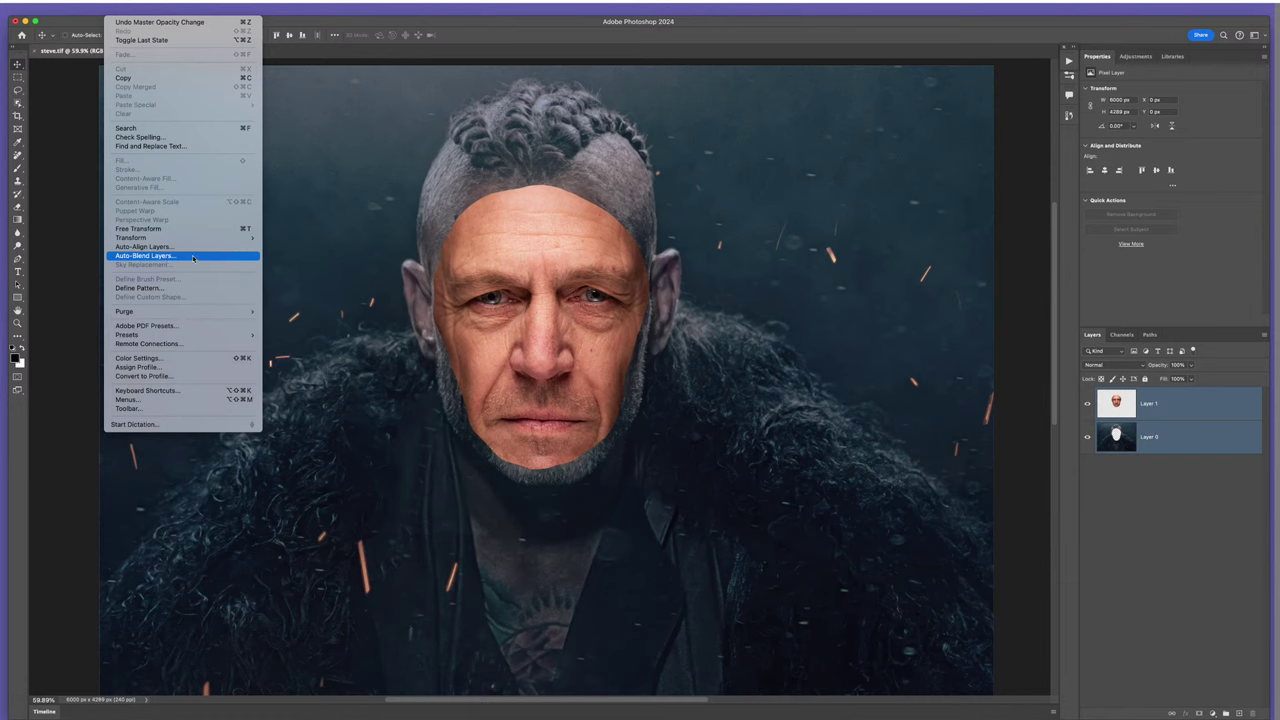
pyautogui.click(193, 258)
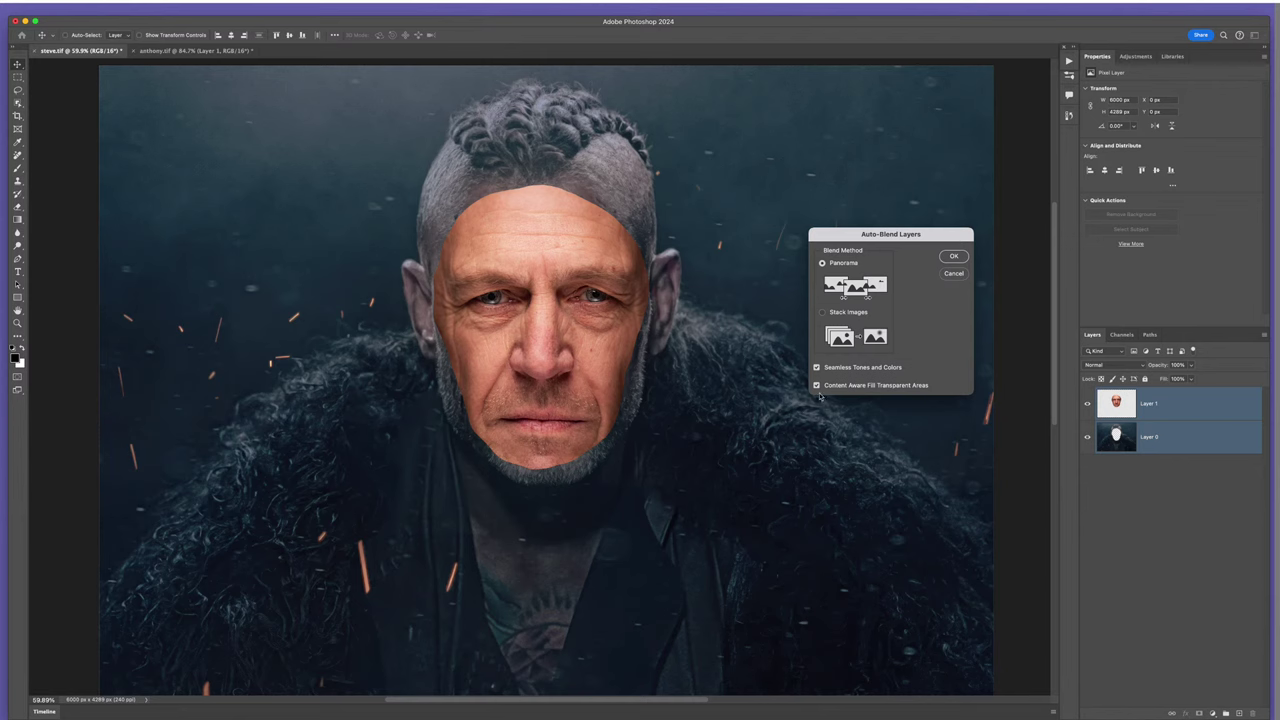
pyautogui.click(953, 256)
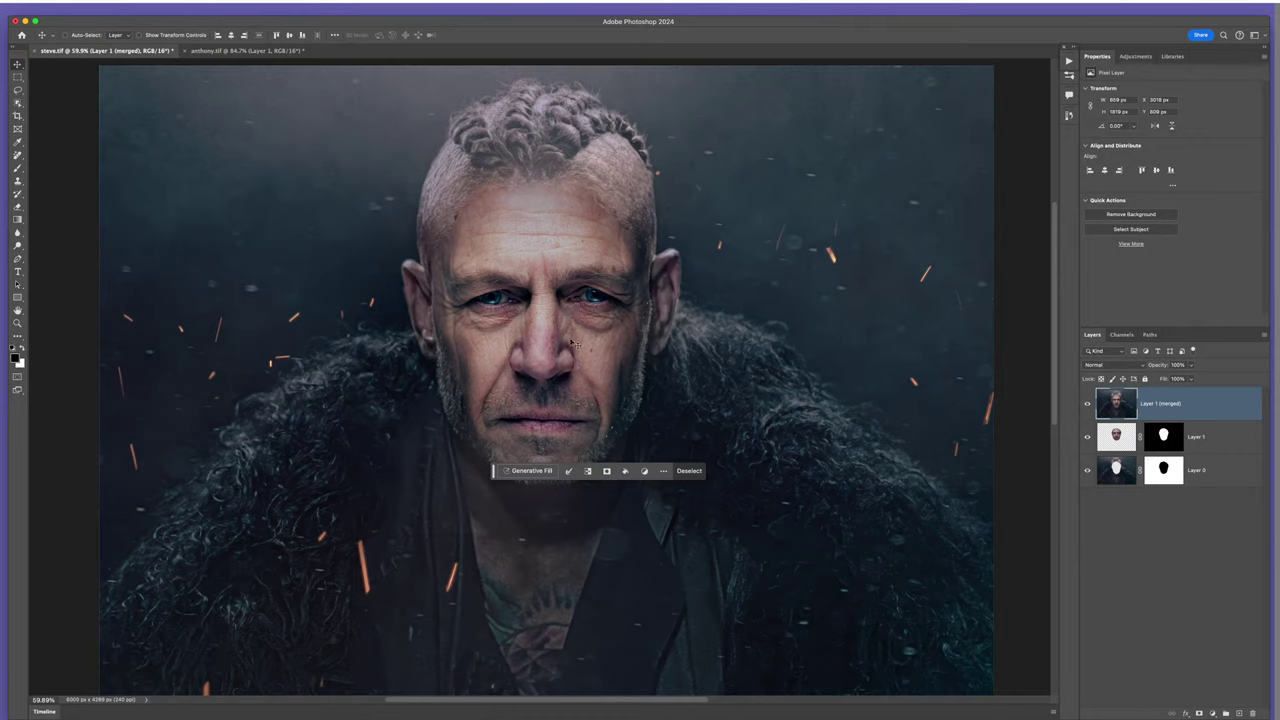
pyautogui.scroll(-5, 583, 346)
pyautogui.scroll(3, 590, 360)
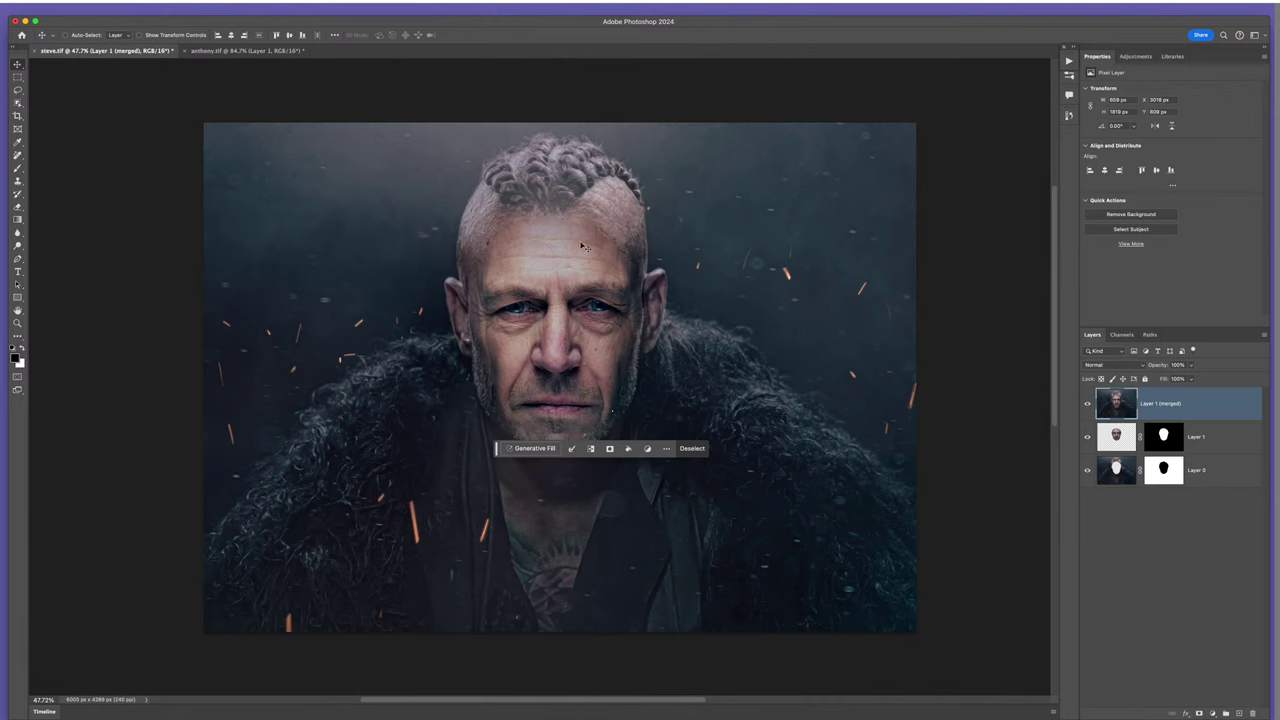
pyautogui.scroll(5, 582, 246)
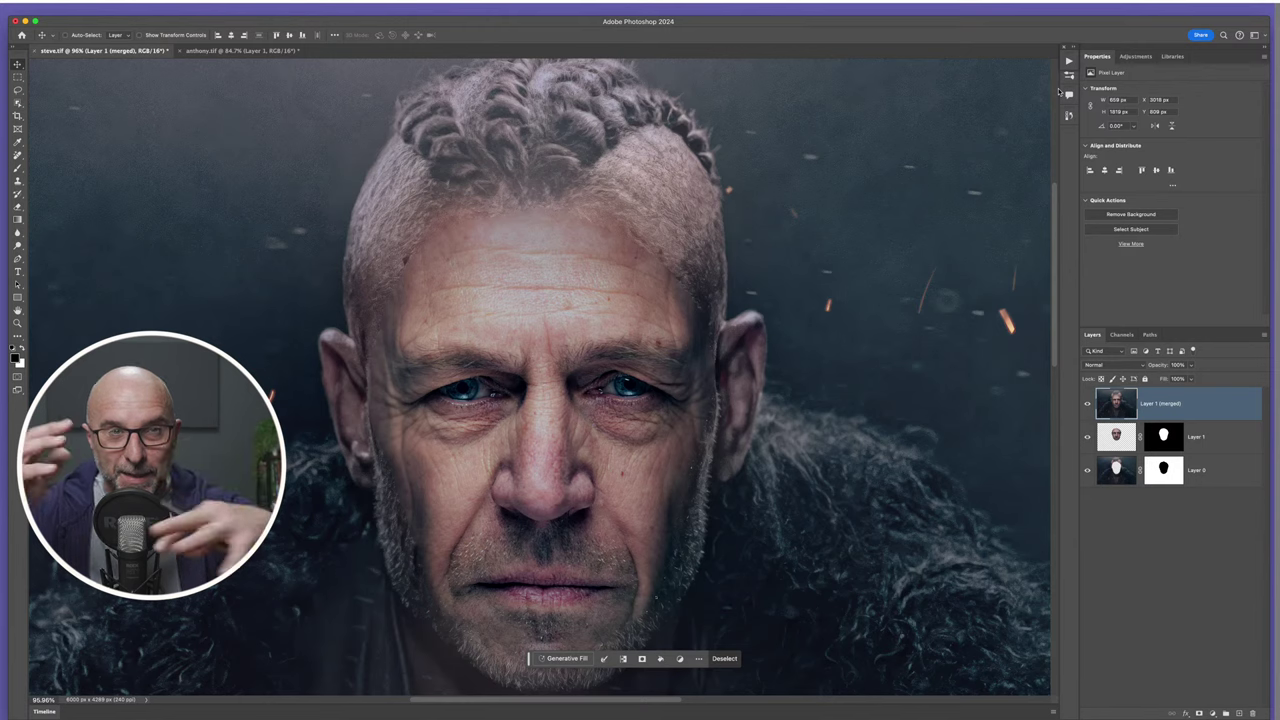
pyautogui.scroll(-5, 640, 320)
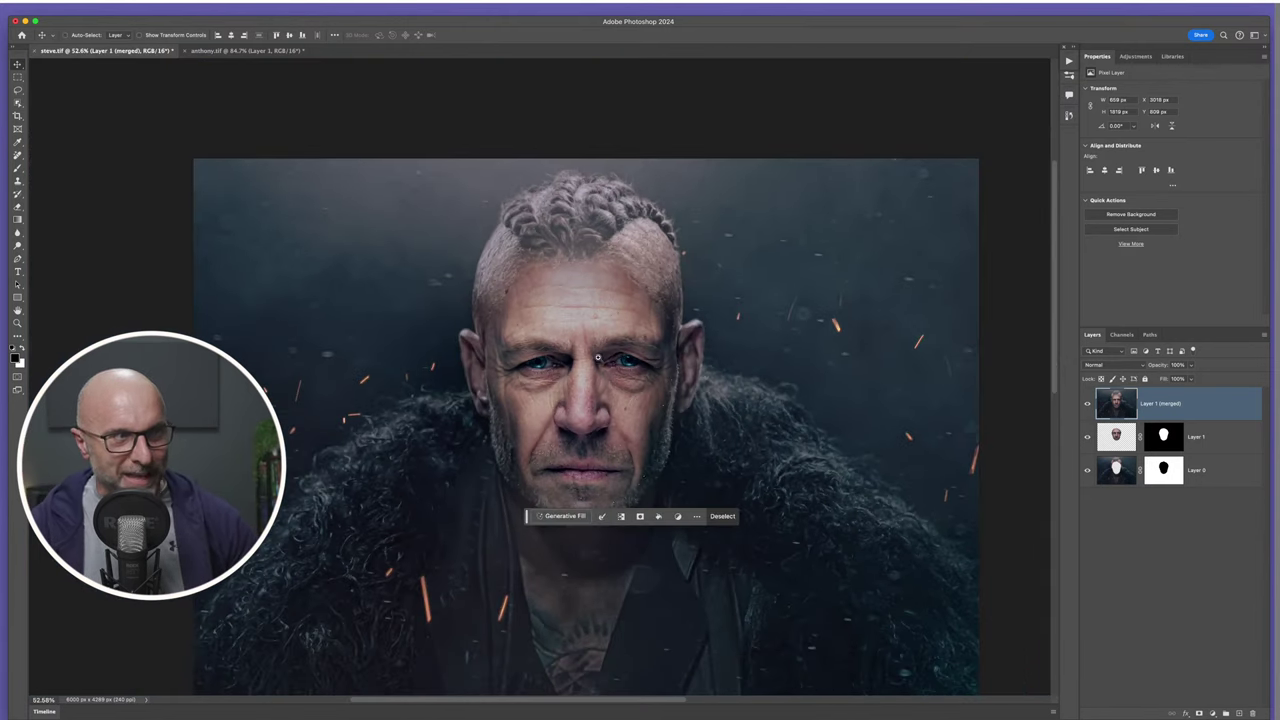
pyautogui.scroll(-2, 606, 362)
pyautogui.scroll(4, 590, 330)
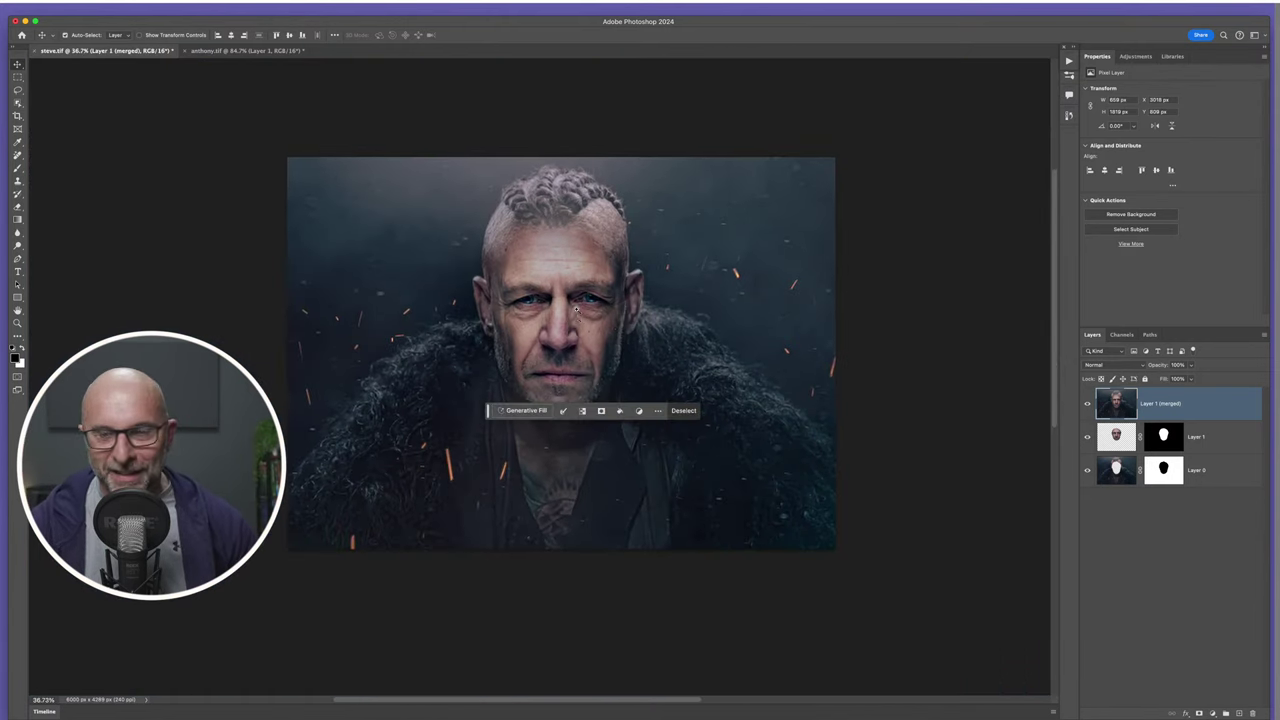
pyautogui.scroll(2, 585, 319)
pyautogui.scroll(-2, 607, 343)
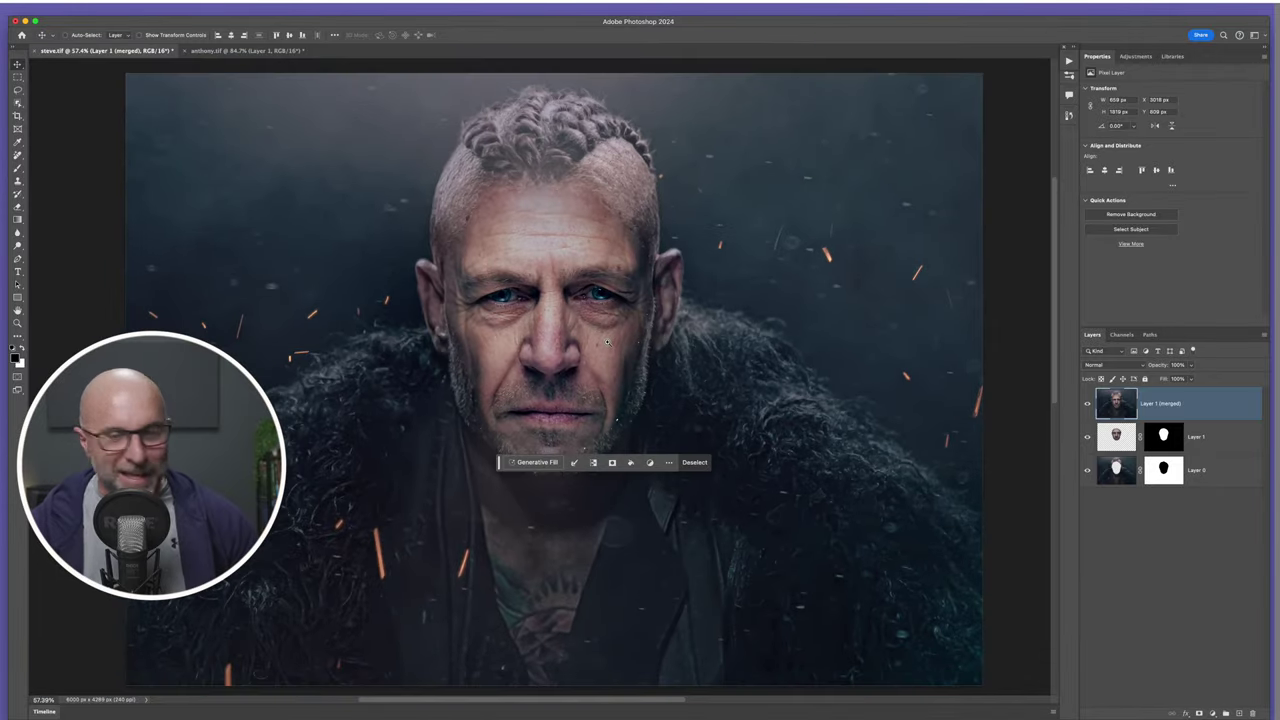
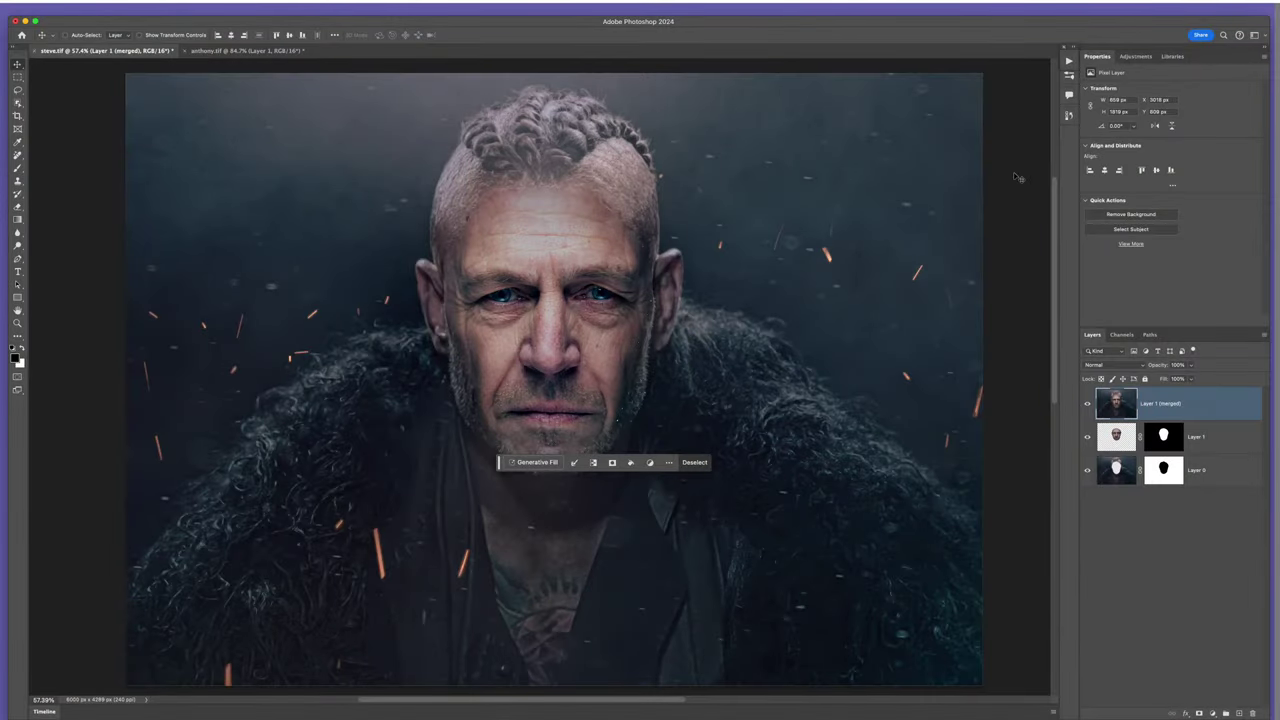
# - Close steve.tif and anthony.tif, discarding their changes
pyautogui.press('super+w')
pyautogui.press('super+d')
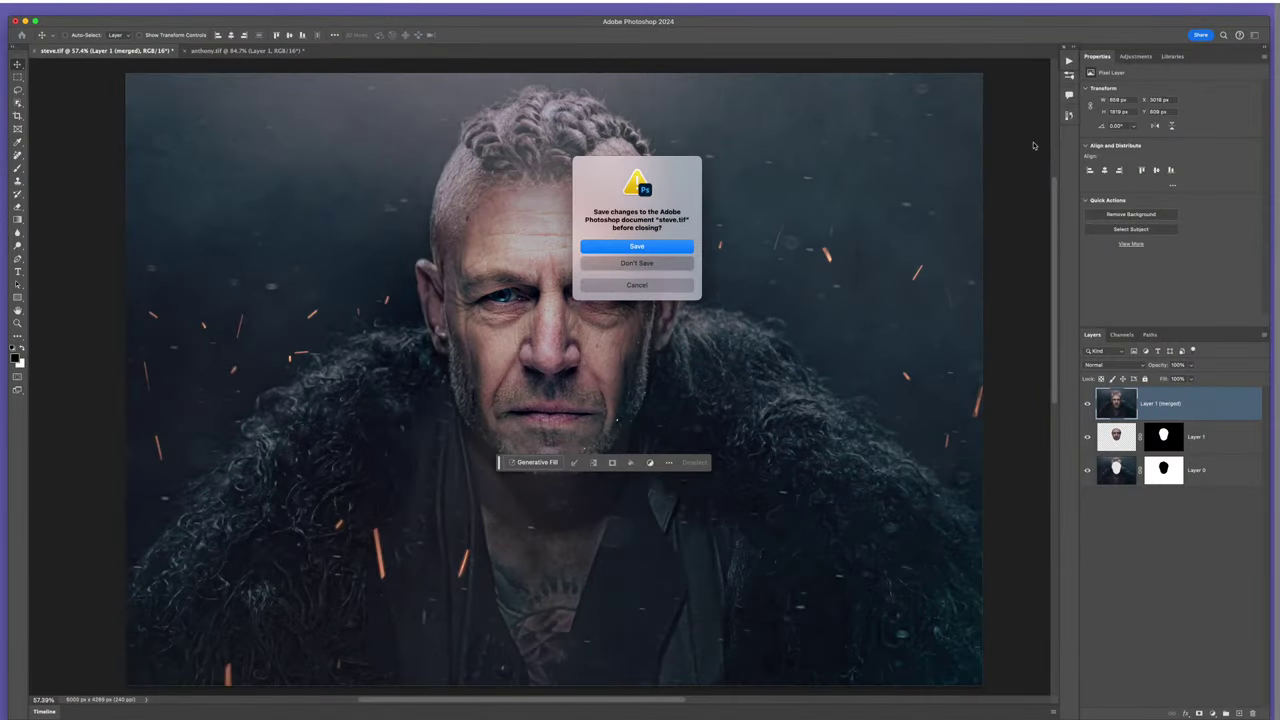
pyautogui.press('super+w')
pyautogui.press('super+d')
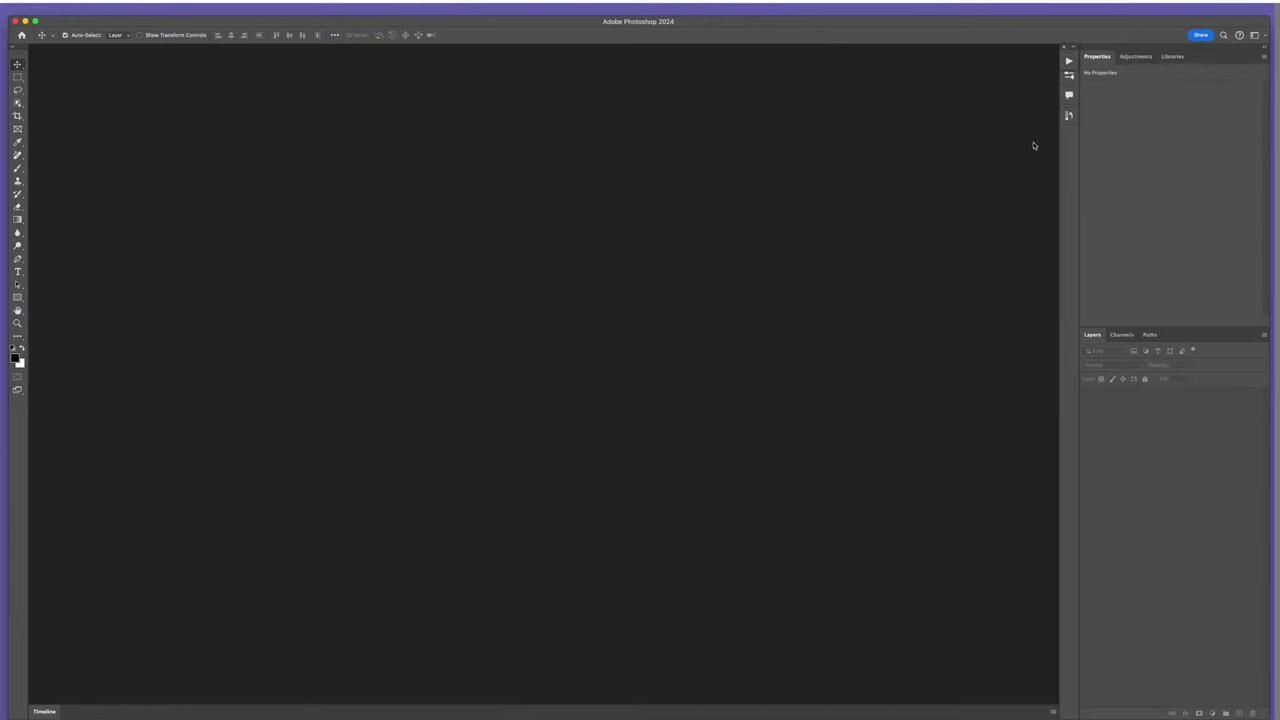
pyautogui.press('super+o')
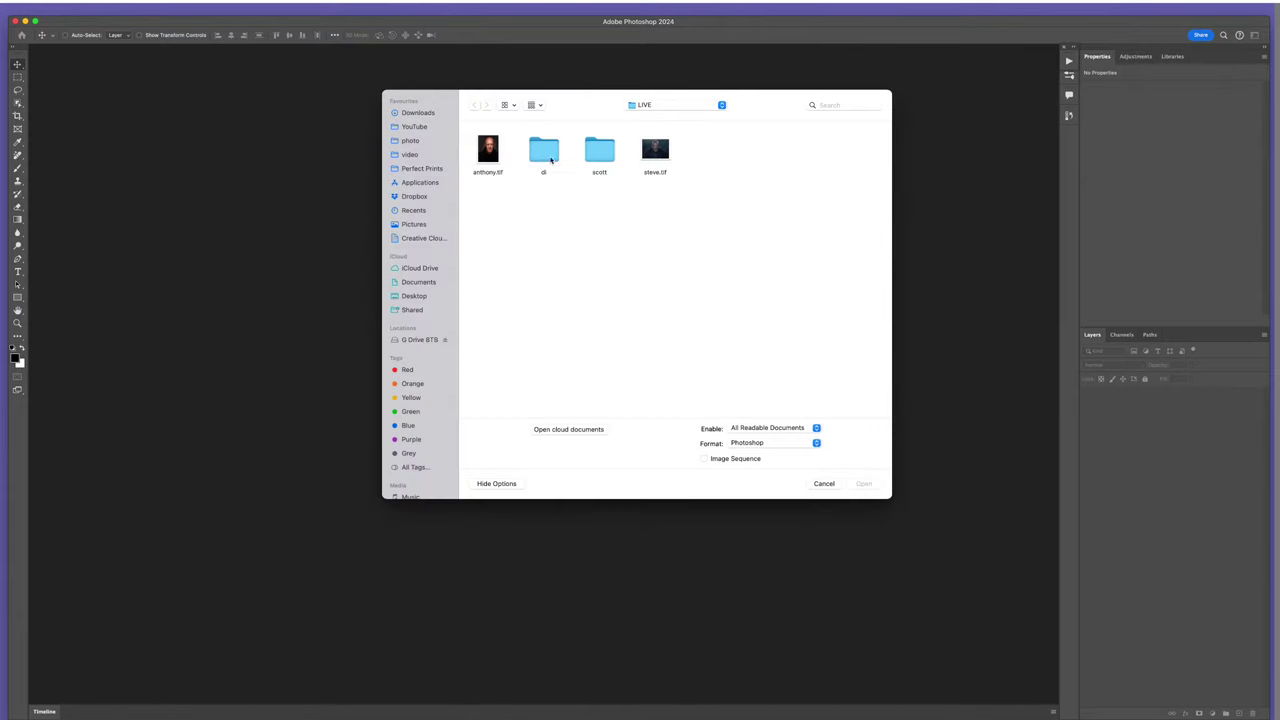
pyautogui.doubleClick(599, 150)
pyautogui.moveTo(645, 213); pyautogui.dragTo(592, 140)
pyautogui.click(864, 484)
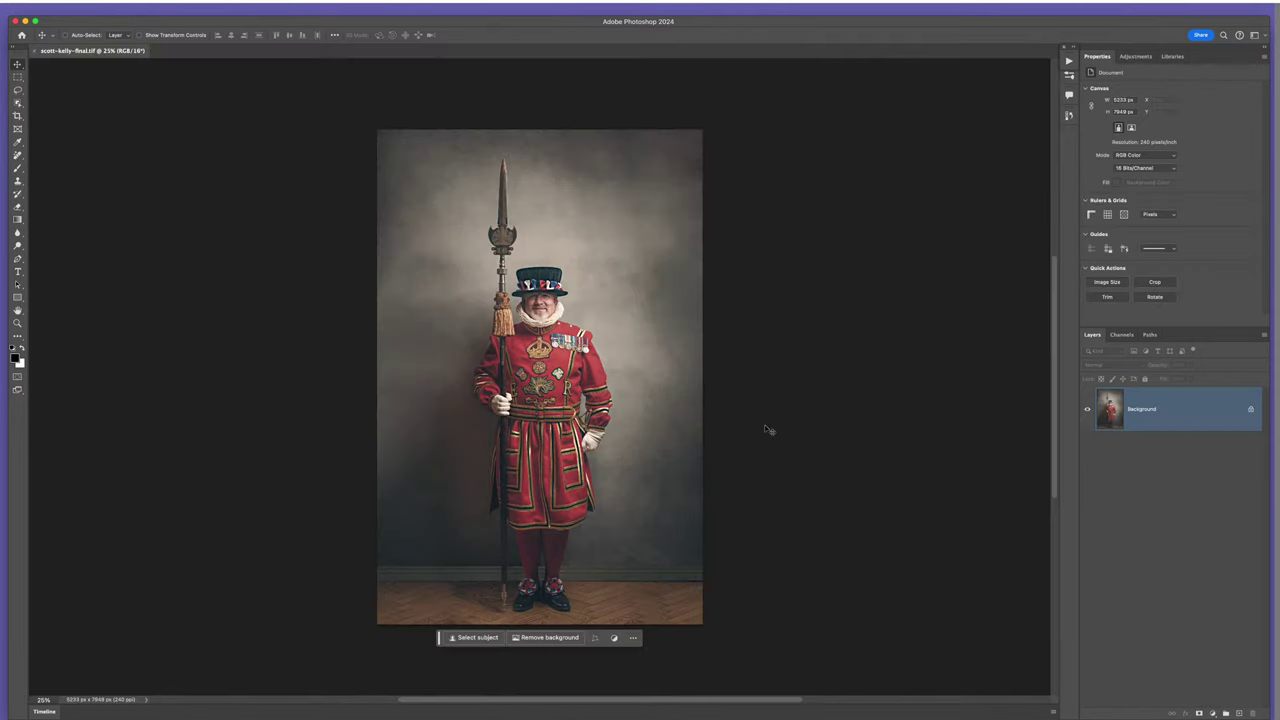
pyautogui.press('super+0')
pyautogui.scroll(-2, 560, 370)
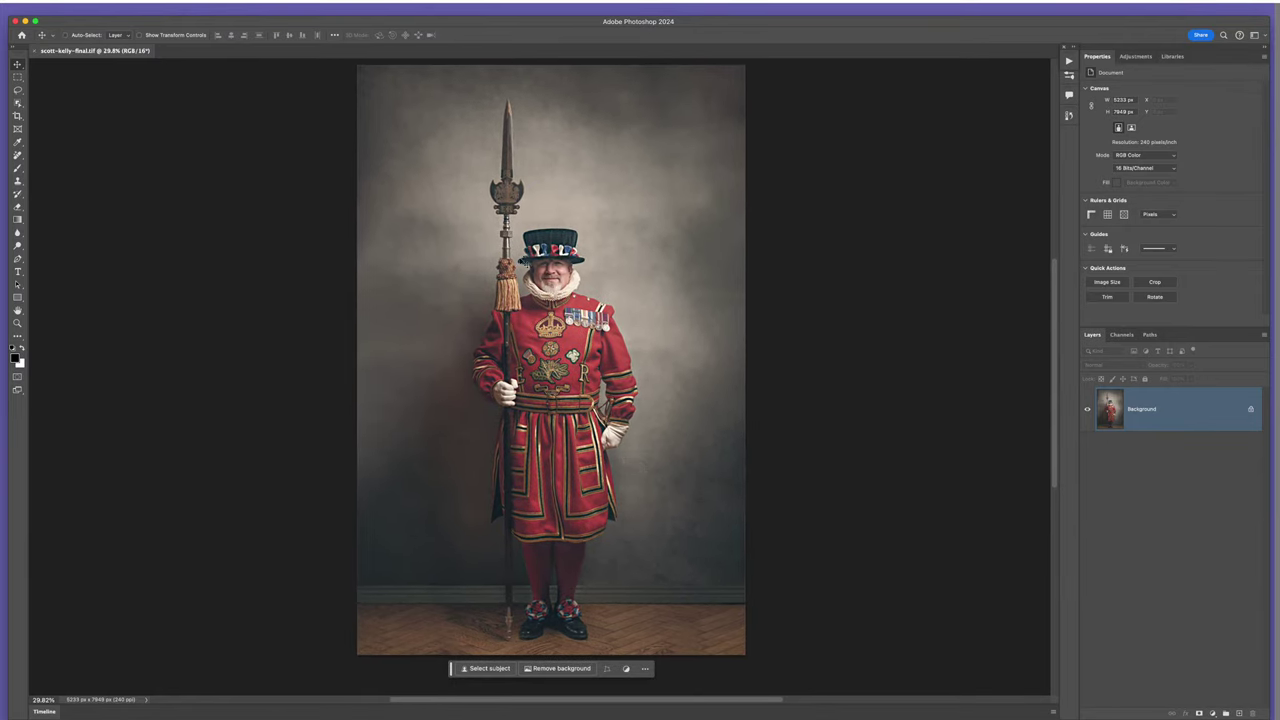
pyautogui.scroll(2, 552, 300)
pyautogui.scroll(-3, 552, 300)
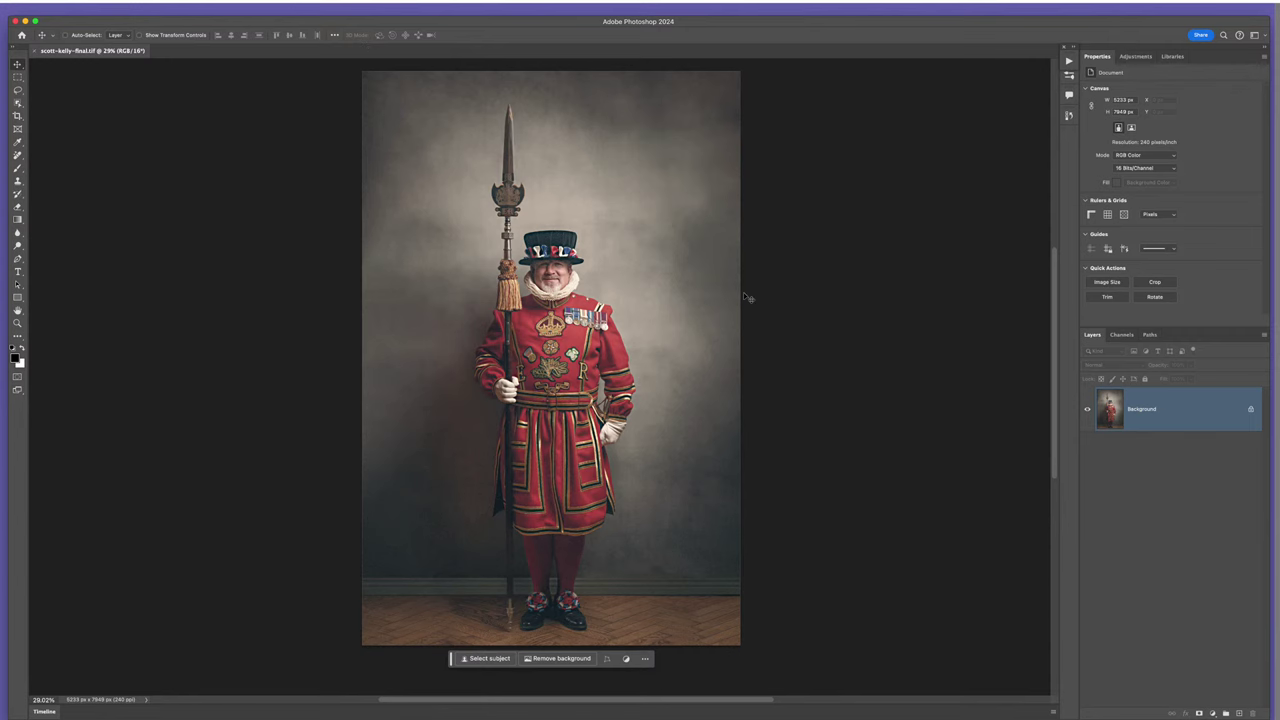
pyautogui.press('super+w')
# - Open scott-1.tif and scott-2.tif together and compare them by switching between their documents
pyautogui.press('super+o')
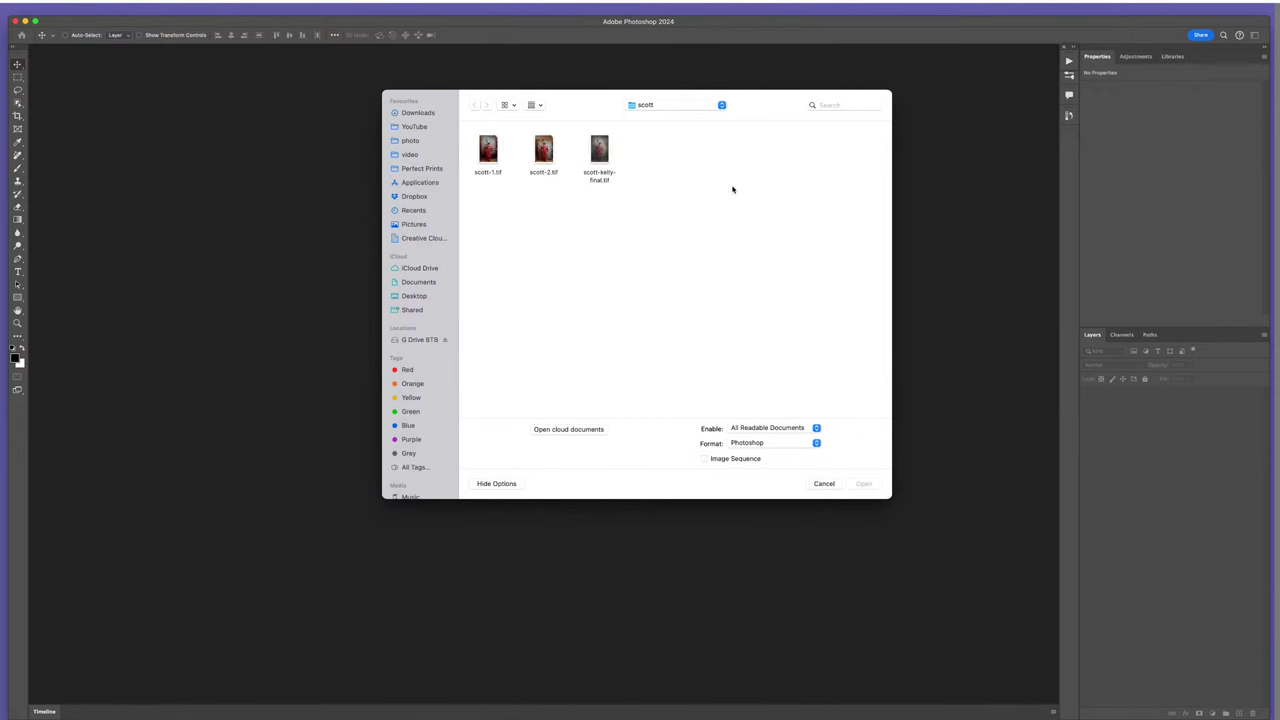
pyautogui.click(551, 173)
pyautogui.keyDown('shift'); pyautogui.click(488, 152); pyautogui.keyUp('shift')
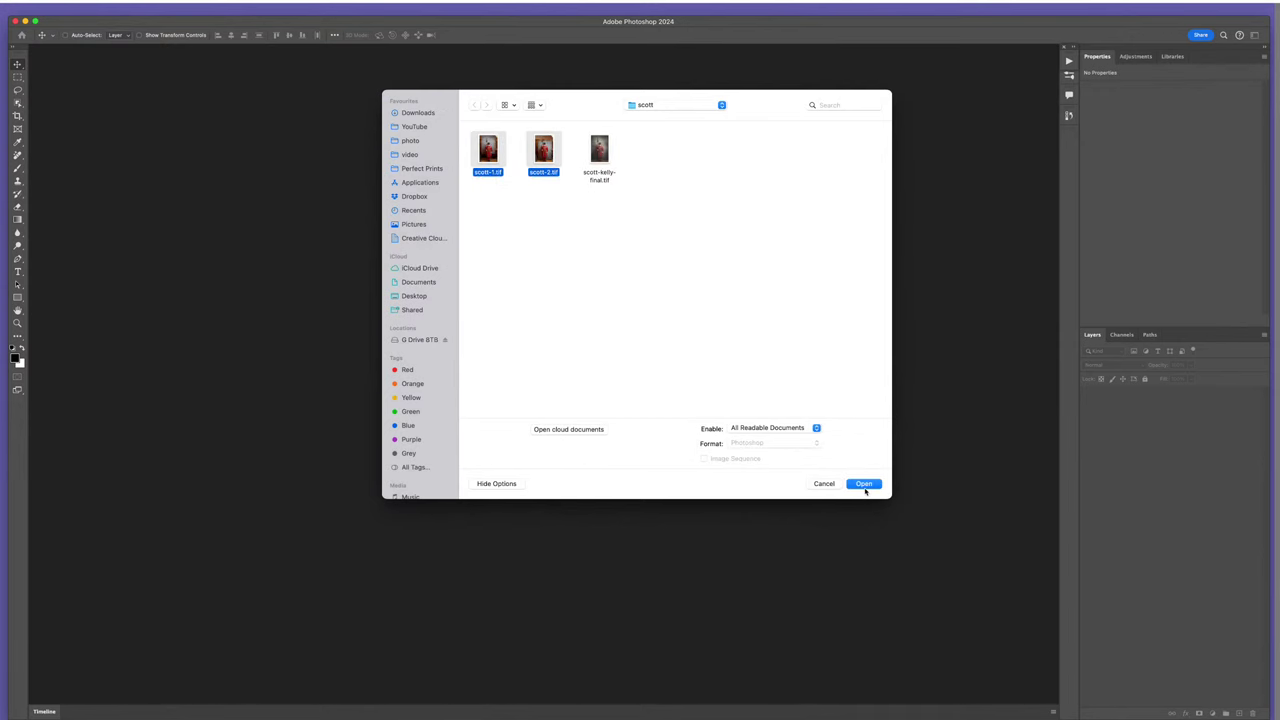
pyautogui.click(864, 484)
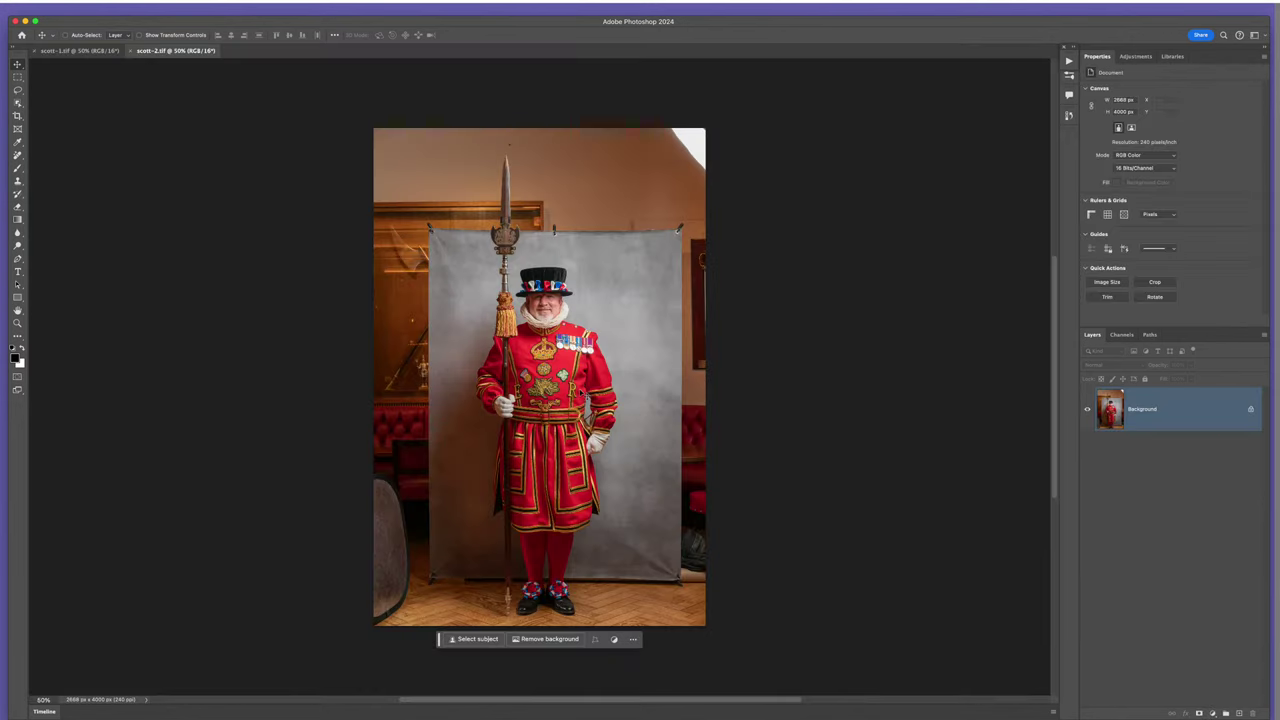
pyautogui.scroll(2, 558, 365)
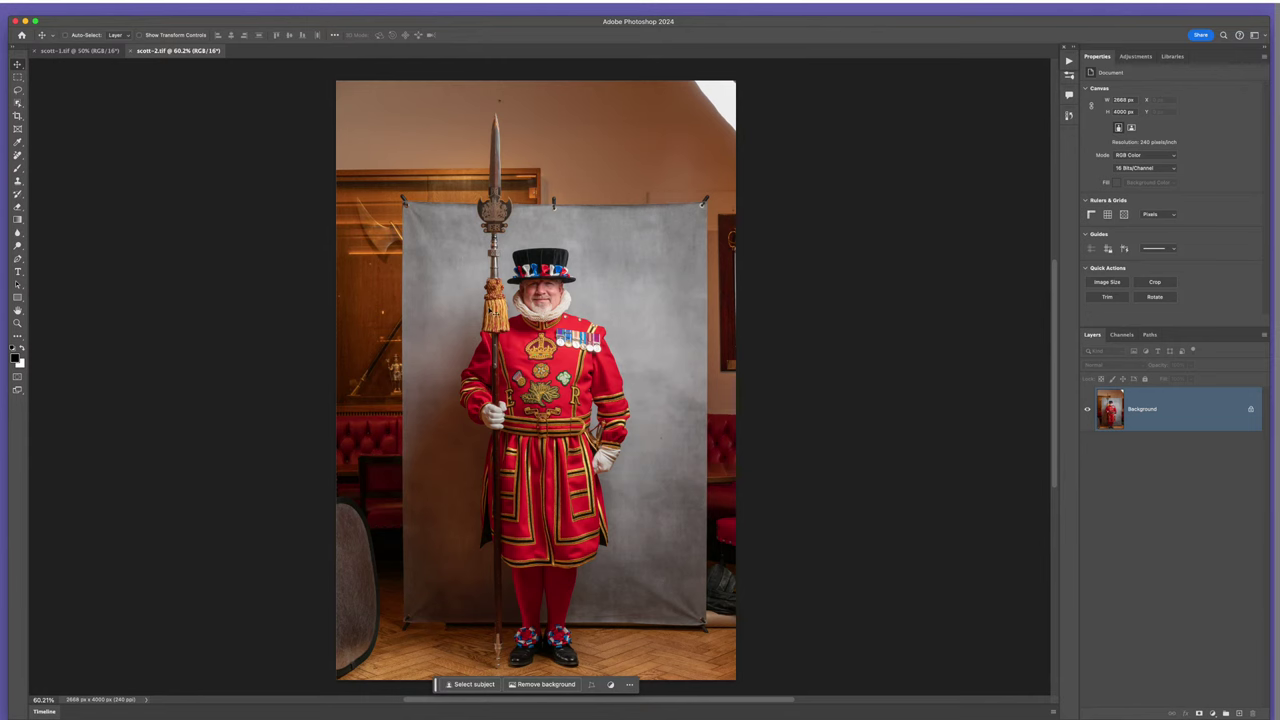
pyautogui.click(86, 51)
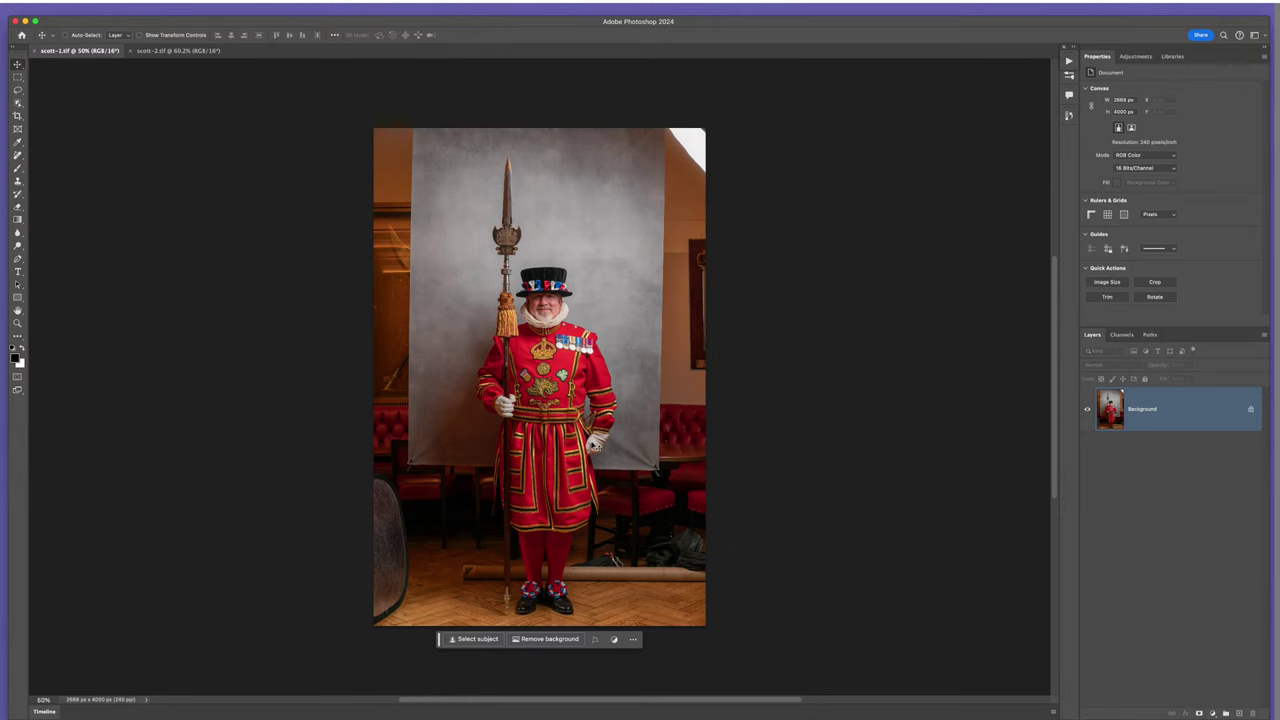
pyautogui.click(169, 51)
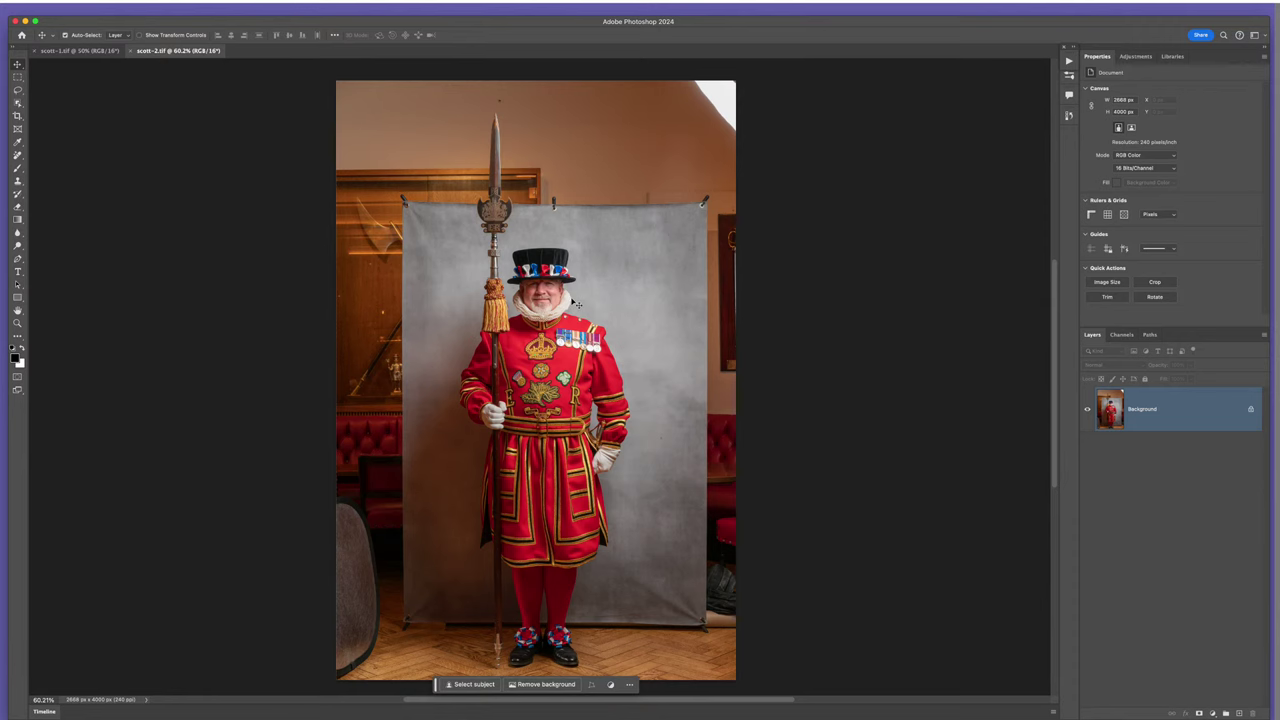
pyautogui.scroll(-2, 565, 298)
pyautogui.scroll(3, 555, 291)
pyautogui.scroll(-1, 555, 291)
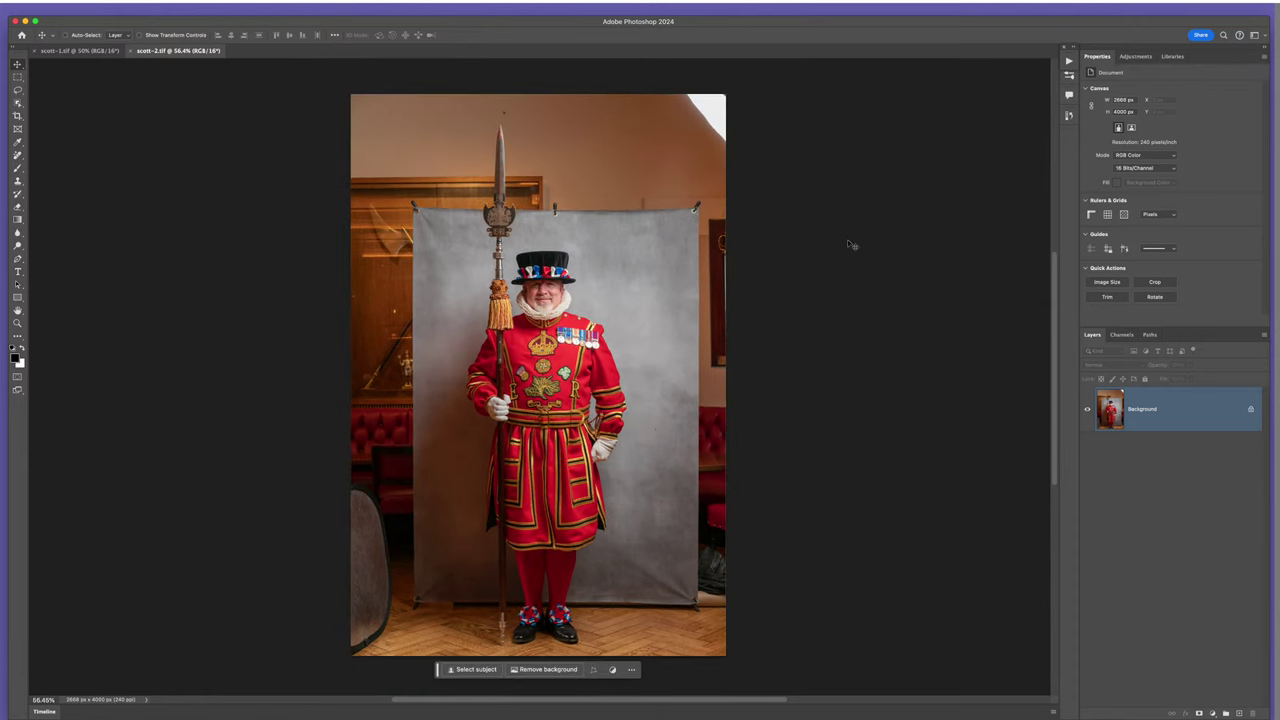
# - Crop scott-2 and scott-1 in from the left and right, tight around the Warder
pyautogui.press('c')
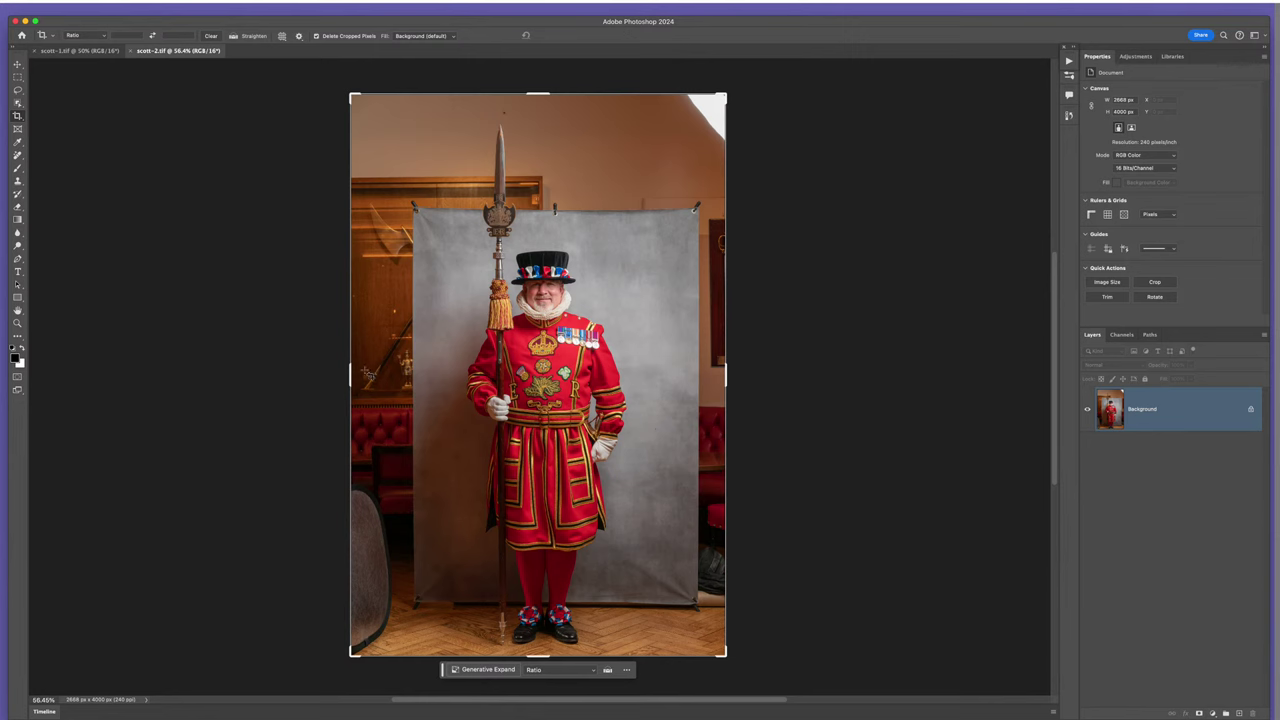
pyautogui.moveTo(350, 374); pyautogui.dragTo(387, 372)
pyautogui.moveTo(690, 375); pyautogui.dragTo(668, 372)
pyautogui.press('Return')
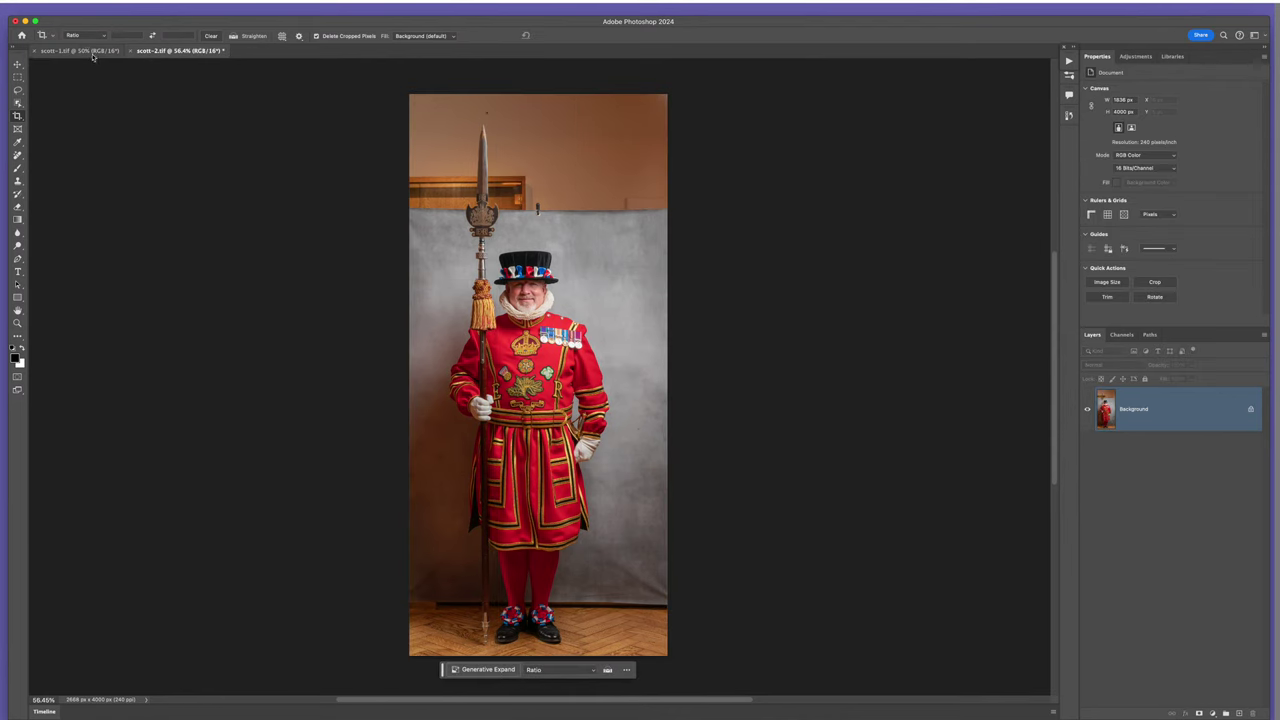
pyautogui.click(93, 53)
pyautogui.moveTo(376, 380); pyautogui.dragTo(396, 375)
pyautogui.moveTo(686, 373); pyautogui.dragTo(660, 380)
pyautogui.press('Return')
# - Drag scott-2's image onto scott-1 so it becomes a new layer
pyautogui.press('v')
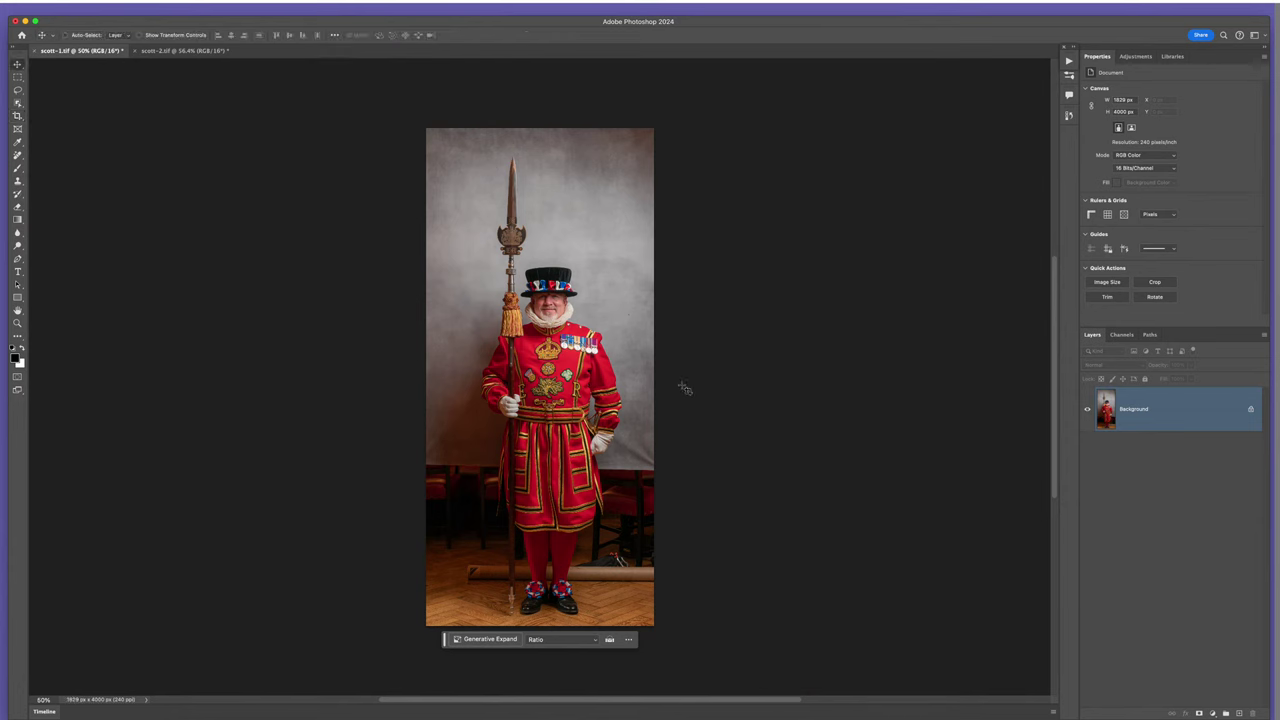
pyautogui.click(183, 50)
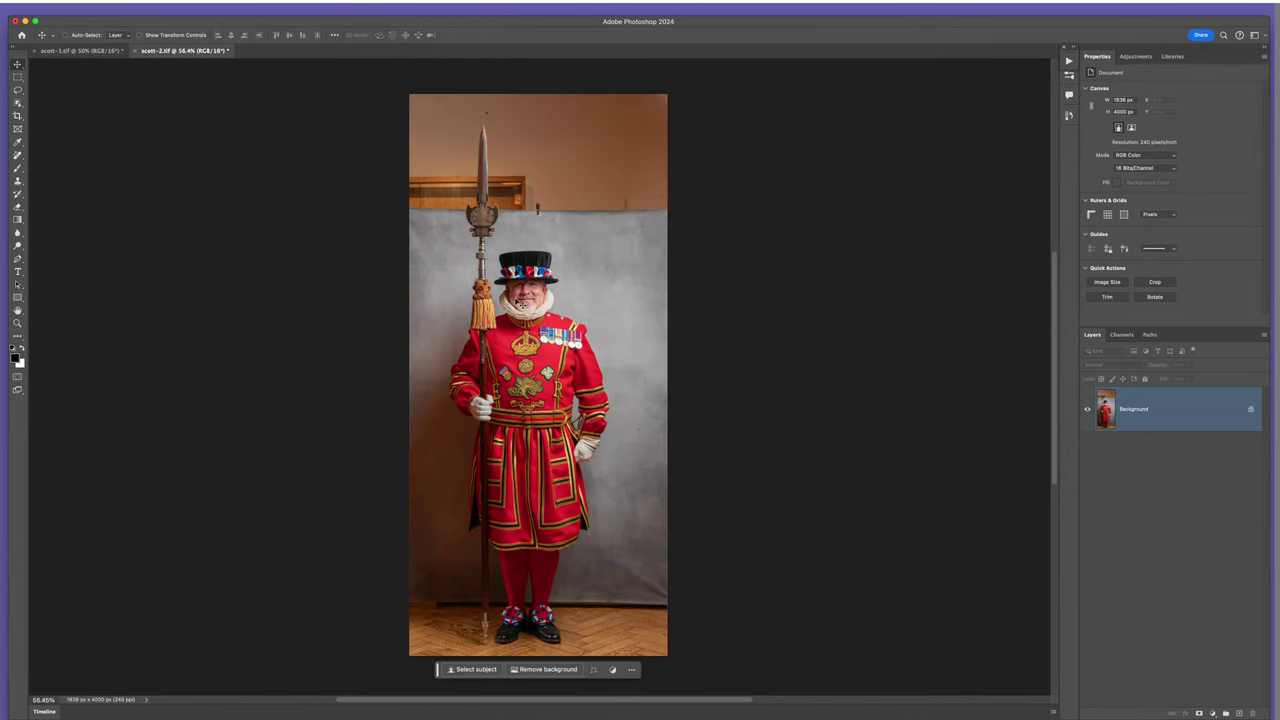
pyautogui.moveTo(563, 370); pyautogui.dragTo(493, 282)
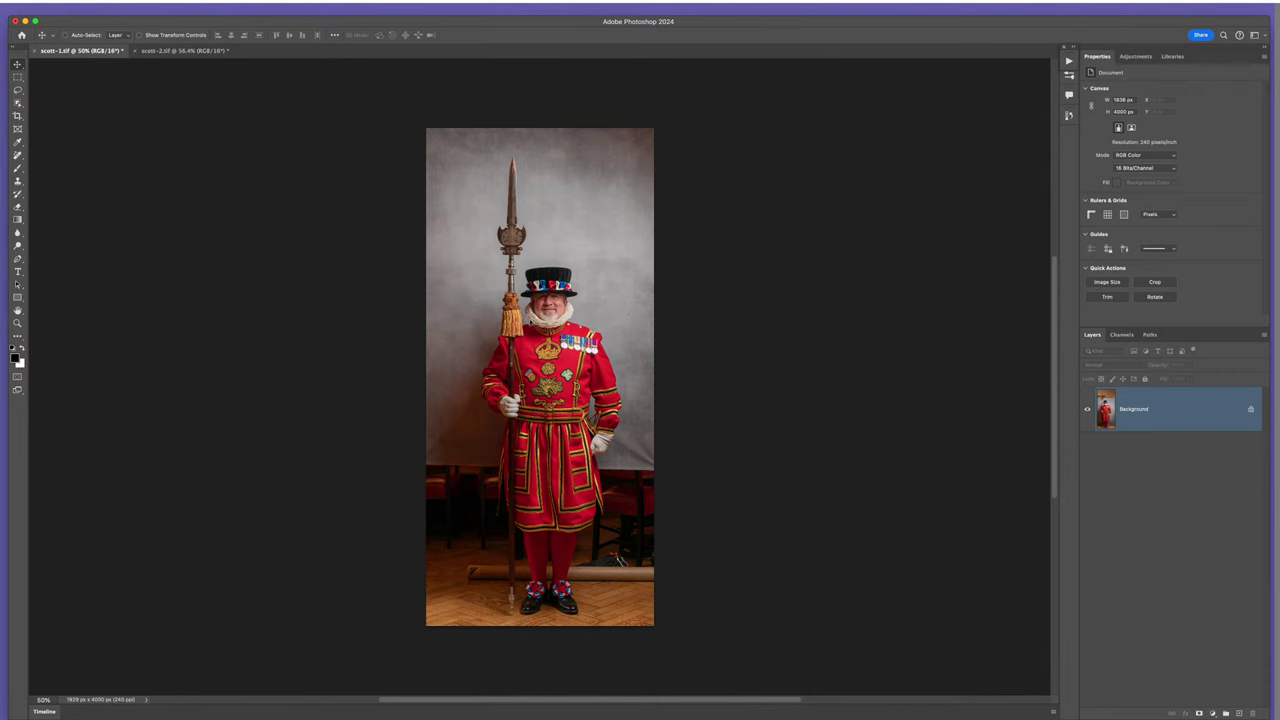
pyautogui.moveTo(520, 340); pyautogui.dragTo(521, 340)
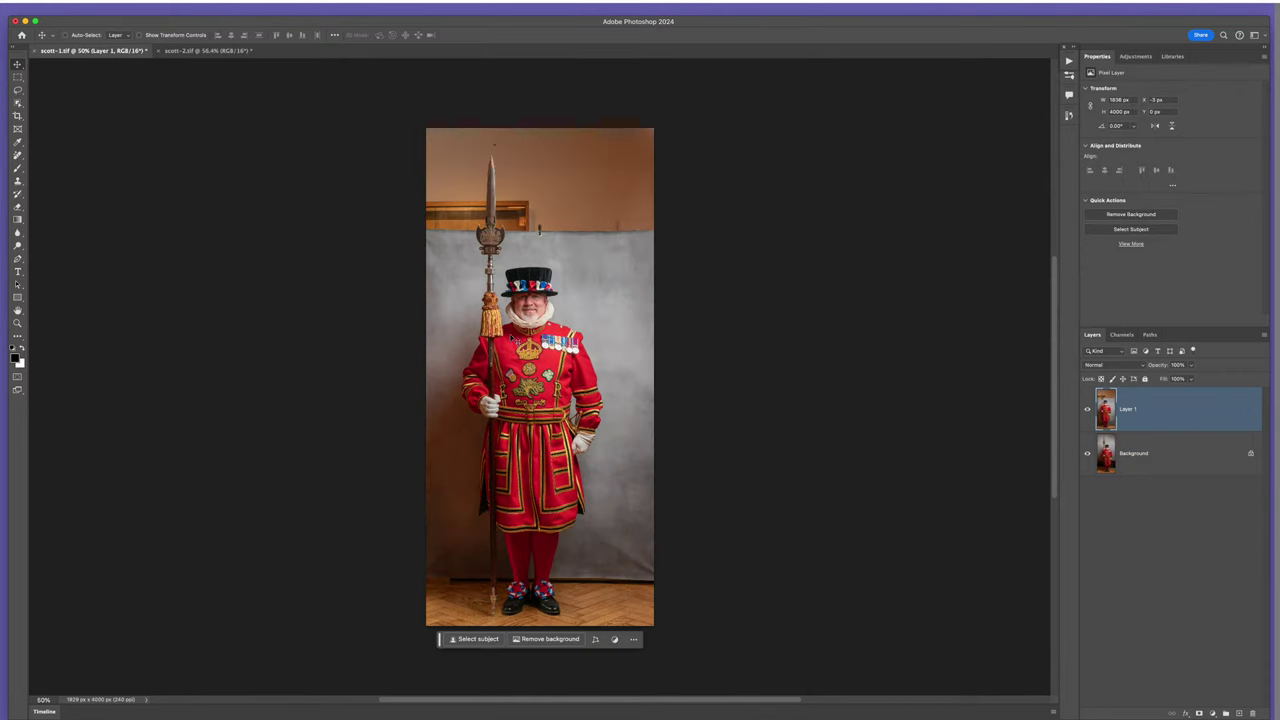
# - Flick Layer 1's visibility to compare the shots, then select it together with Background
pyautogui.click(1087, 411)
pyautogui.click(1087, 411)
pyautogui.click(1087, 411)
pyautogui.click(1087, 411)
pyautogui.click(1087, 411)
pyautogui.click(1087, 411)
pyautogui.click(1087, 411)
pyautogui.click(1087, 411)
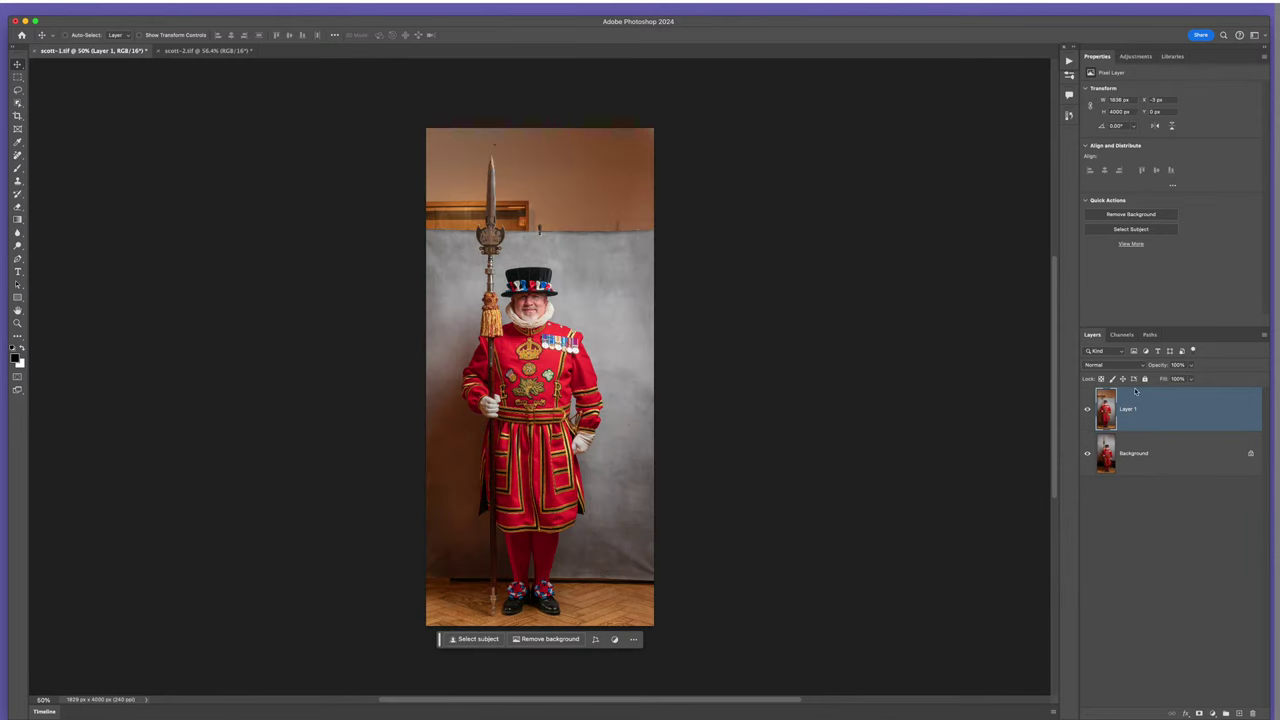
pyautogui.keyDown('shift'); pyautogui.click(1163, 451); pyautogui.keyUp('shift')
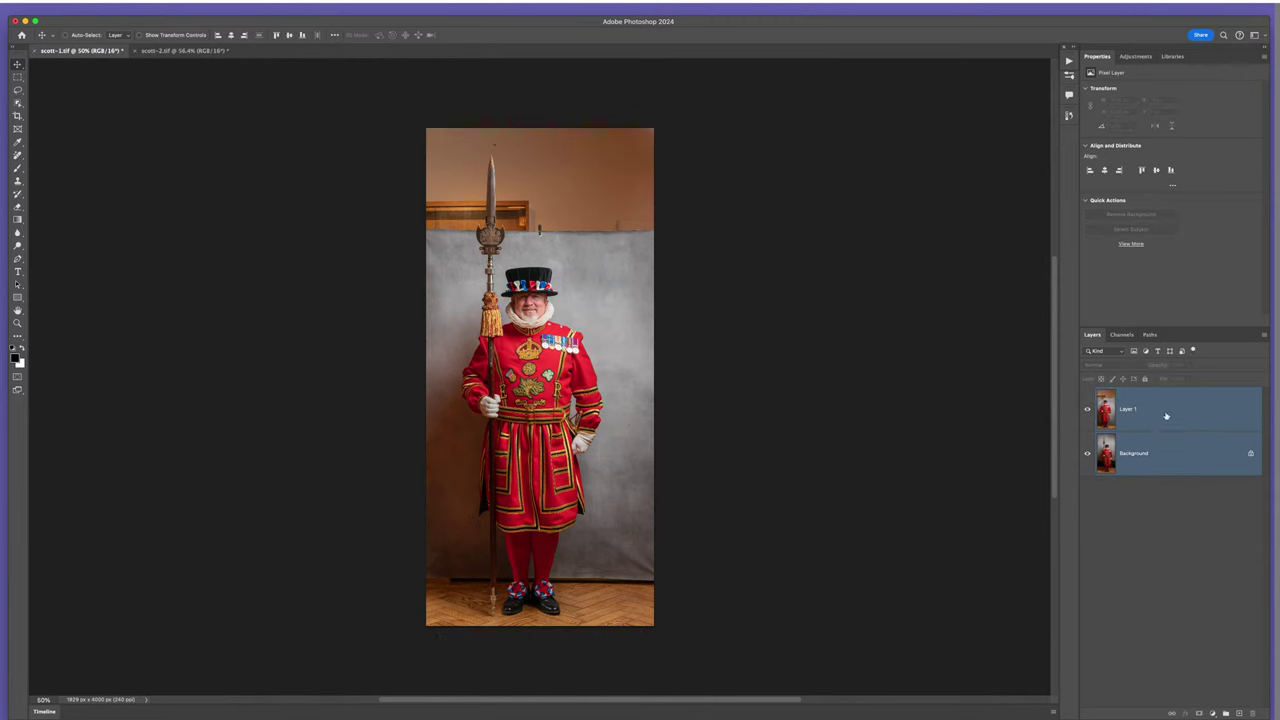
pyautogui.click(115, 10)
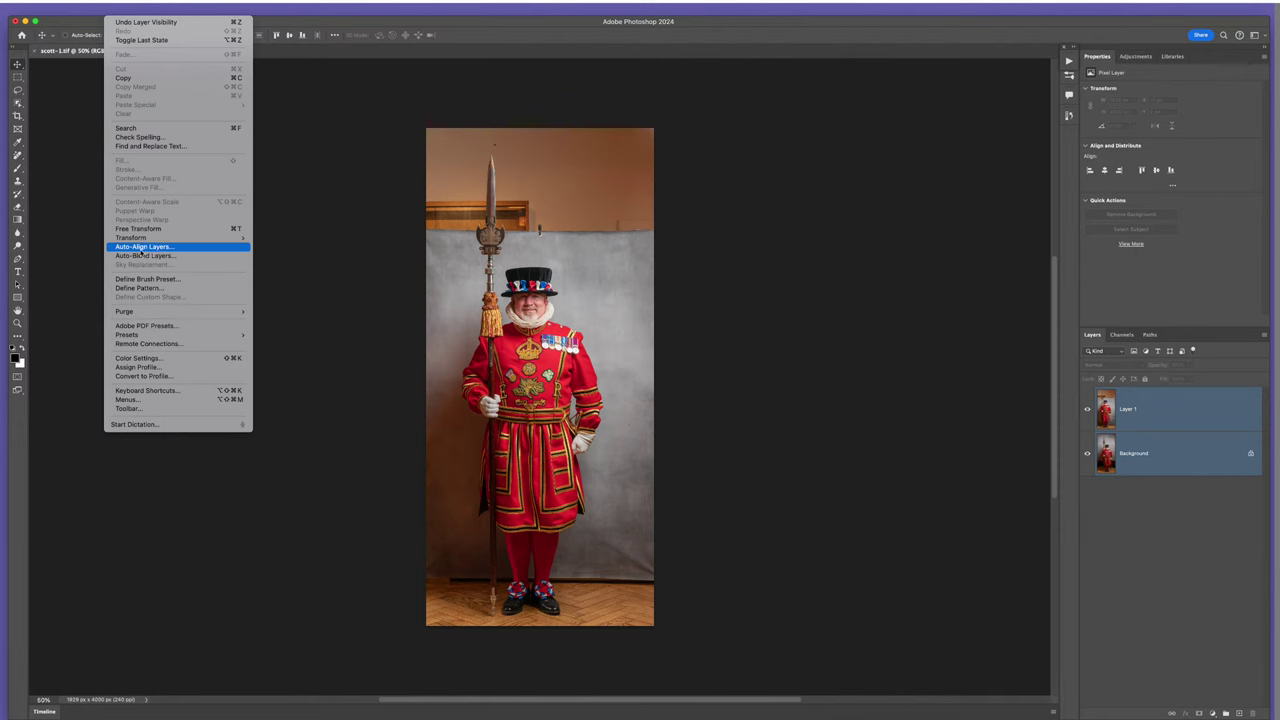
# - Auto-align the two layers with Auto projection, check by toggling Layer 1, then hide Layer 0
pyautogui.click(152, 247)
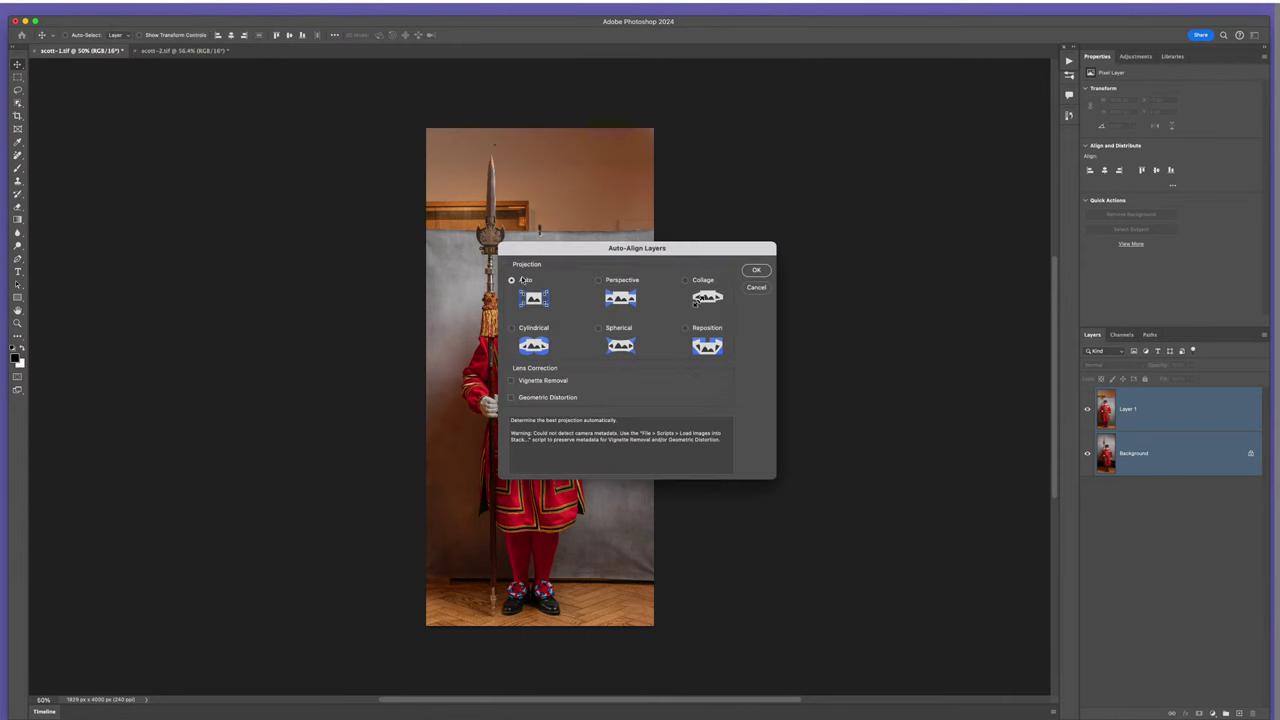
pyautogui.click(755, 271)
pyautogui.click(1087, 409)
pyautogui.click(1087, 409)
pyautogui.click(1087, 409)
pyautogui.click(1087, 409)
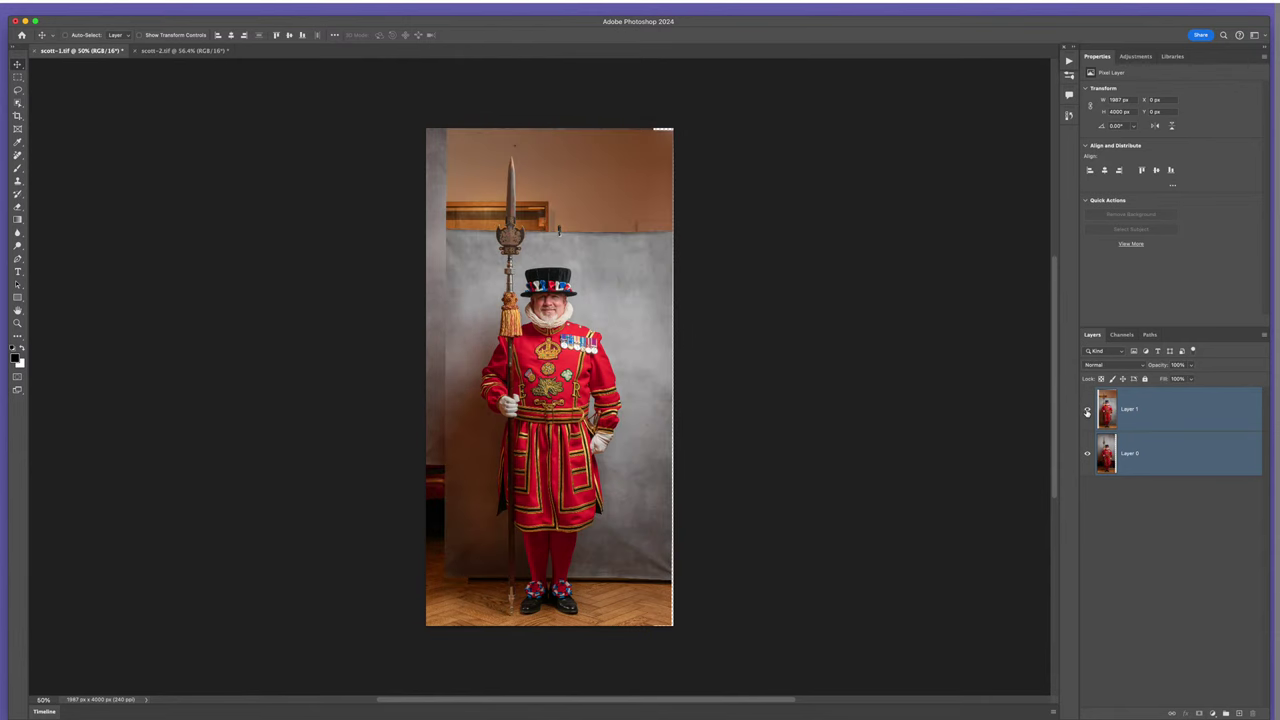
pyautogui.click(1087, 409)
pyautogui.click(1087, 409)
pyautogui.click(1087, 409)
pyautogui.click(1087, 409)
pyautogui.click(1087, 409)
pyautogui.click(1087, 409)
pyautogui.click(1087, 453)
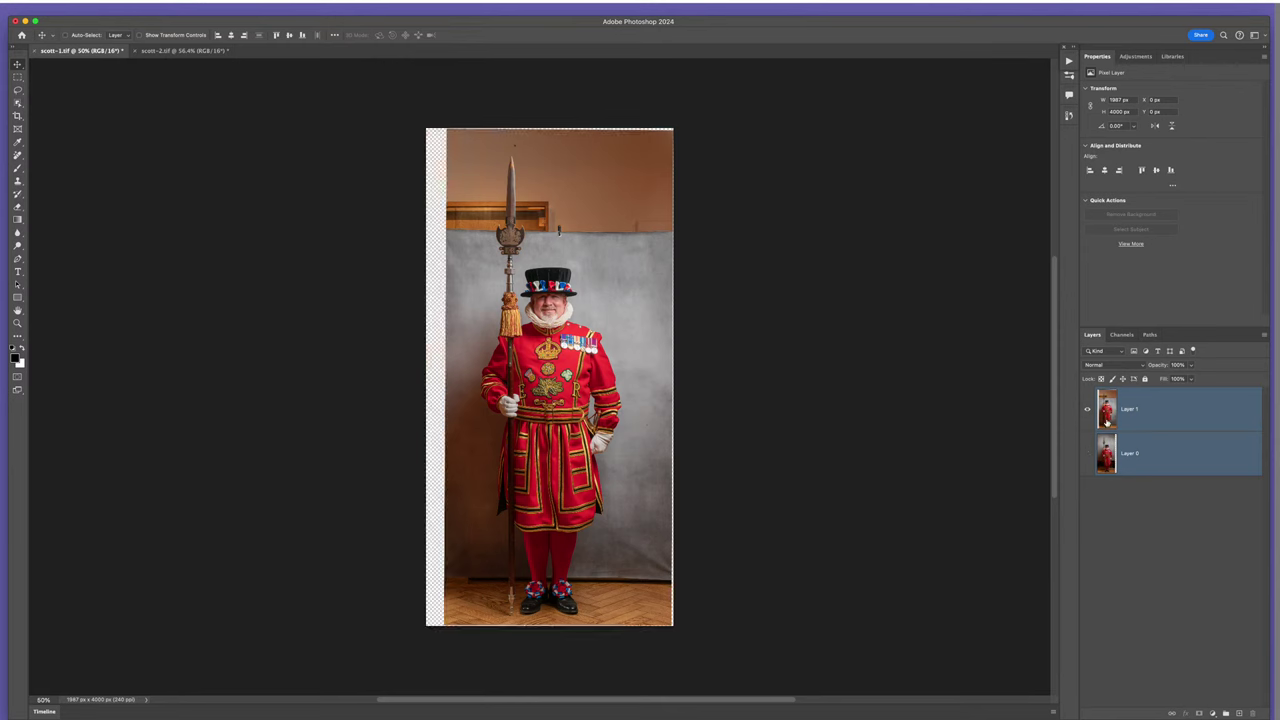
# - Delete the top wall strip above the grey backdrop from Layer 1
pyautogui.press('m')
pyautogui.moveTo(422, 124); pyautogui.dragTo(704, 239)
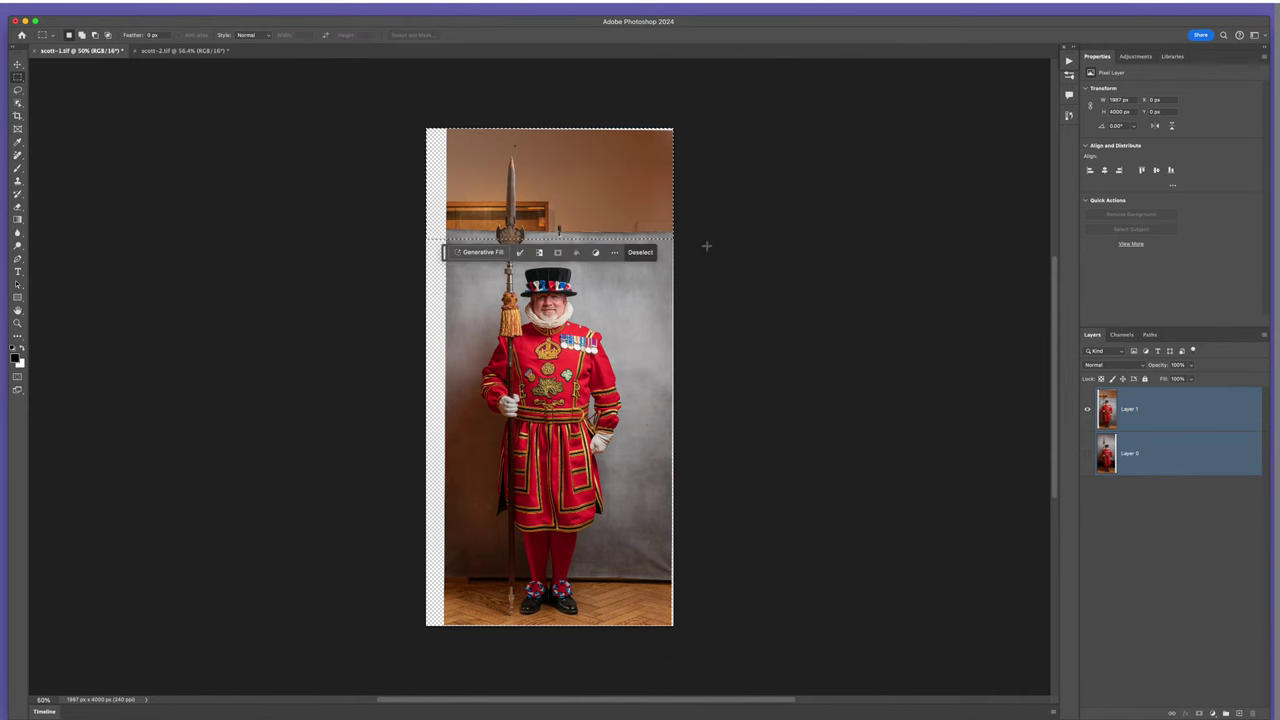
pyautogui.click(1107, 410)
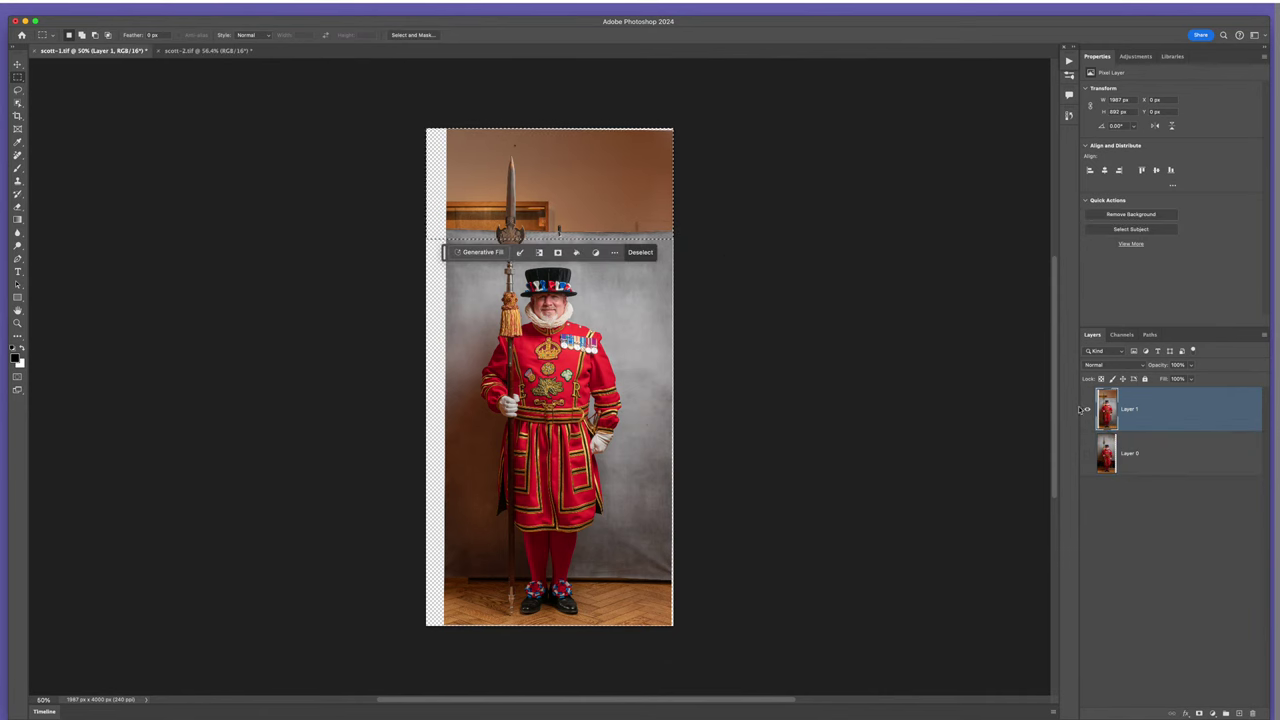
pyautogui.press('Delete')
pyautogui.press('super+d')
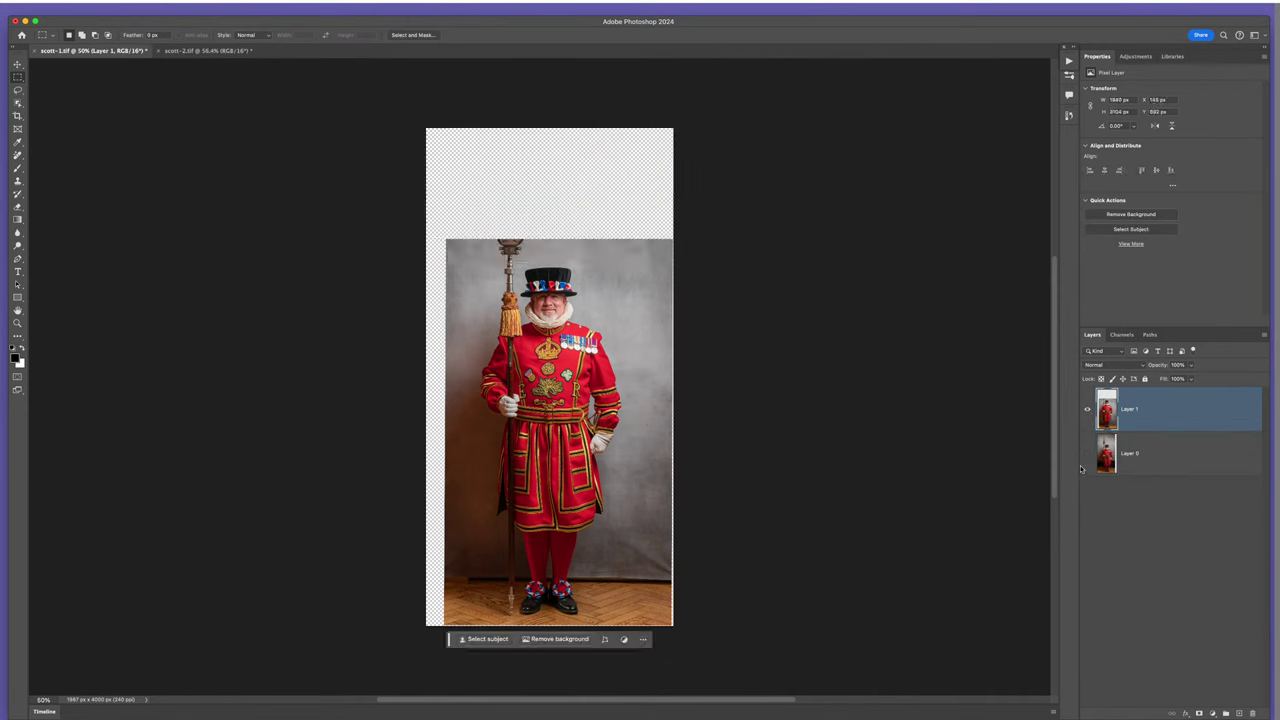
# - Erase the lower part of Layer 0 to transparency with a rectangular selection
pyautogui.click(1087, 455)
pyautogui.keyDown('alt'); pyautogui.click(1087, 455); pyautogui.keyUp('alt')
pyautogui.click(1116, 458)
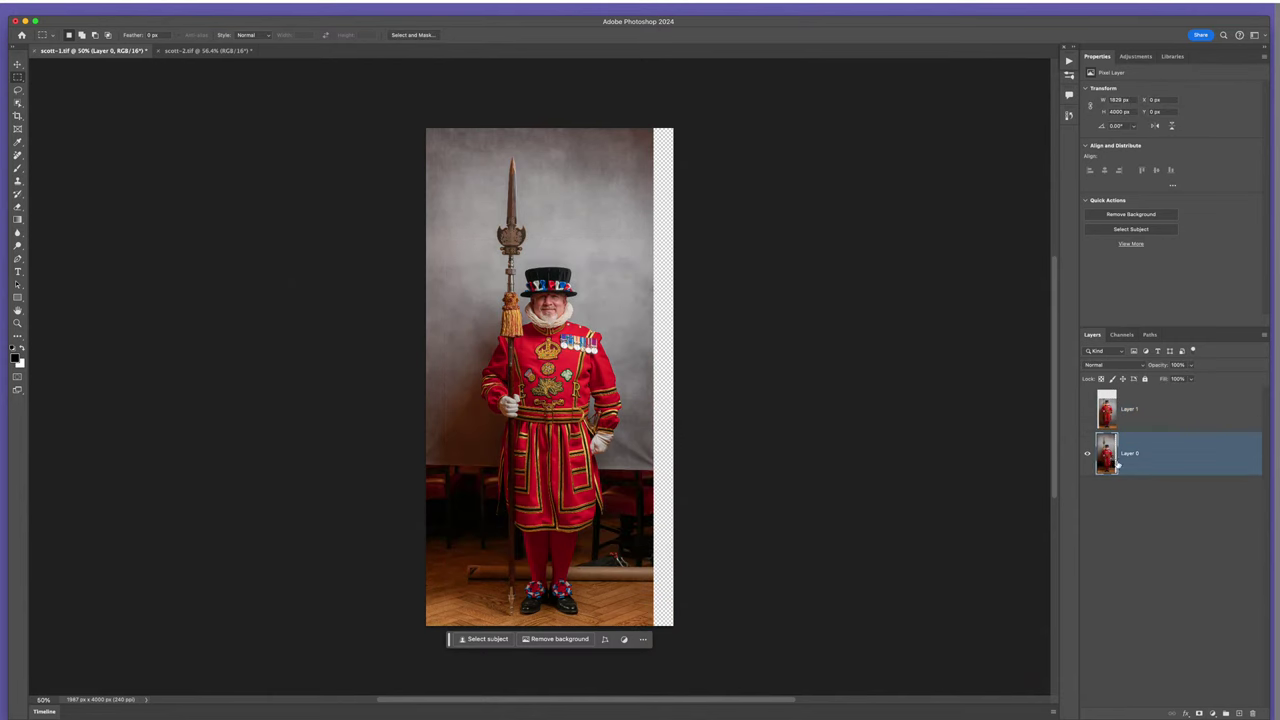
pyautogui.moveTo(410, 459); pyautogui.dragTo(717, 631)
pyautogui.press('BackSpace')
pyautogui.hotkey('ctrl', 'd')
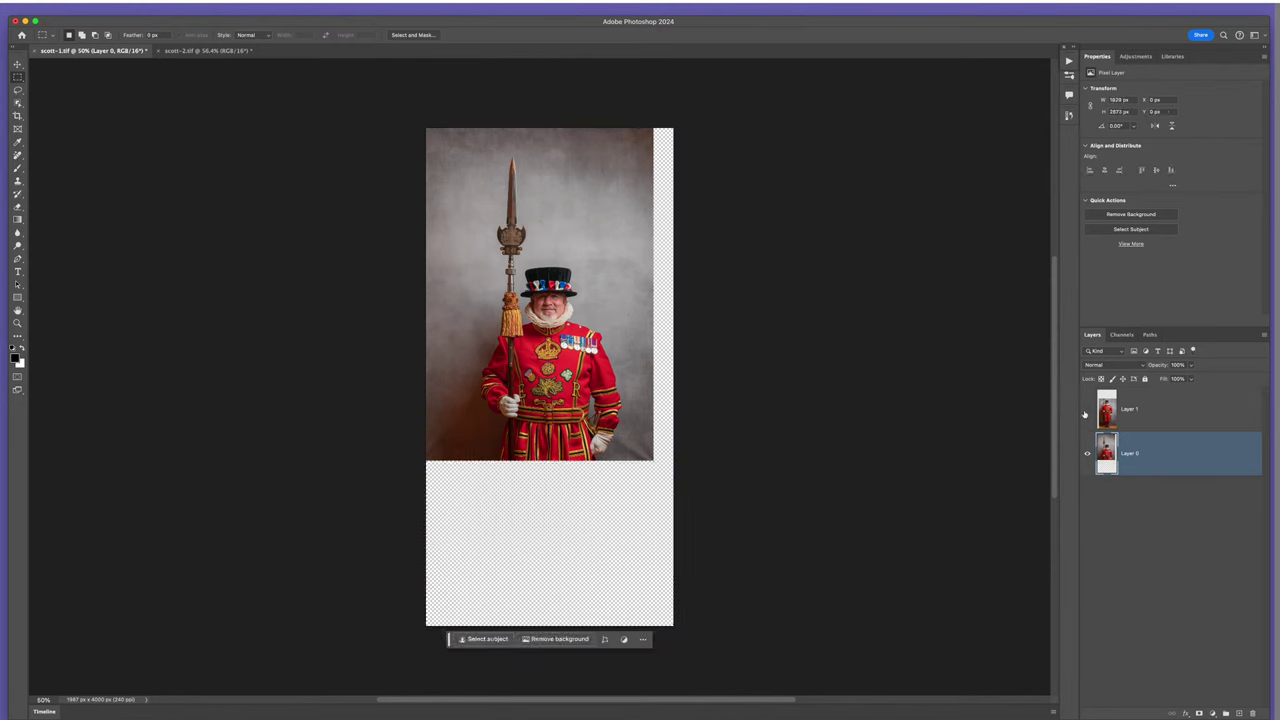
# - Show Layer 1 again and select both layers together
pyautogui.click(1087, 410)
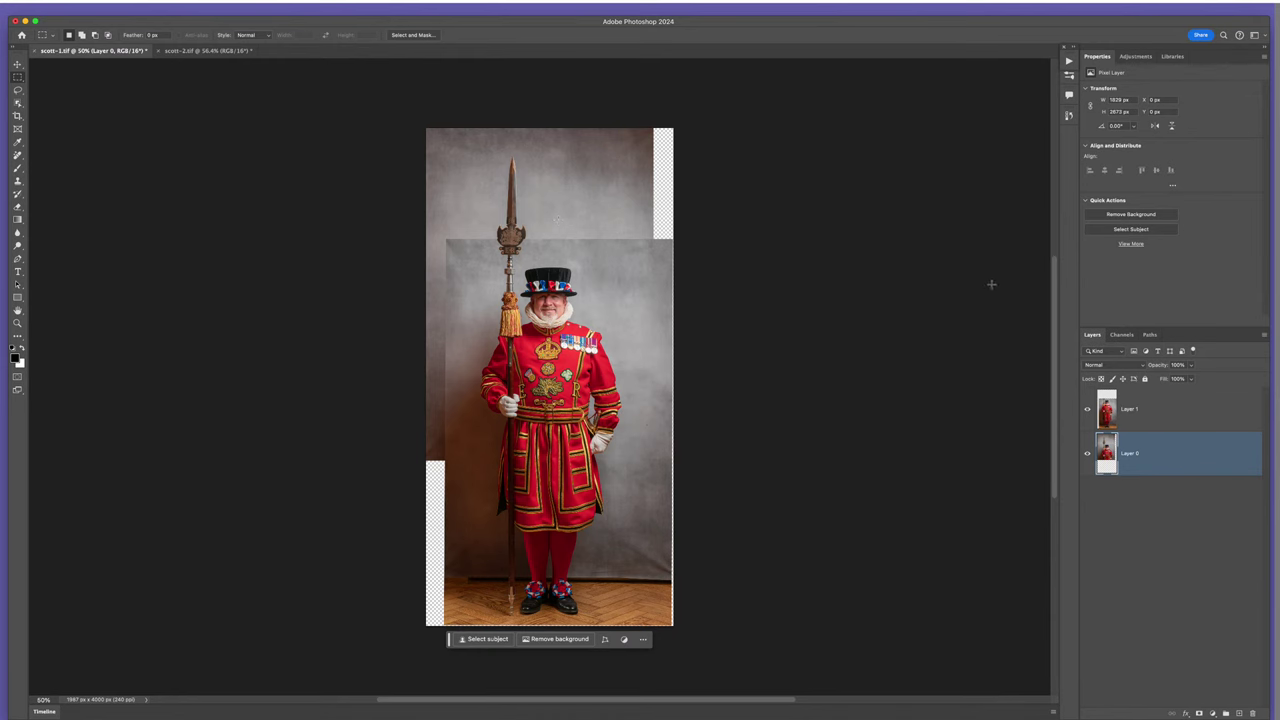
pyautogui.keyDown('shift'); pyautogui.click(1170, 412); pyautogui.keyUp('shift')
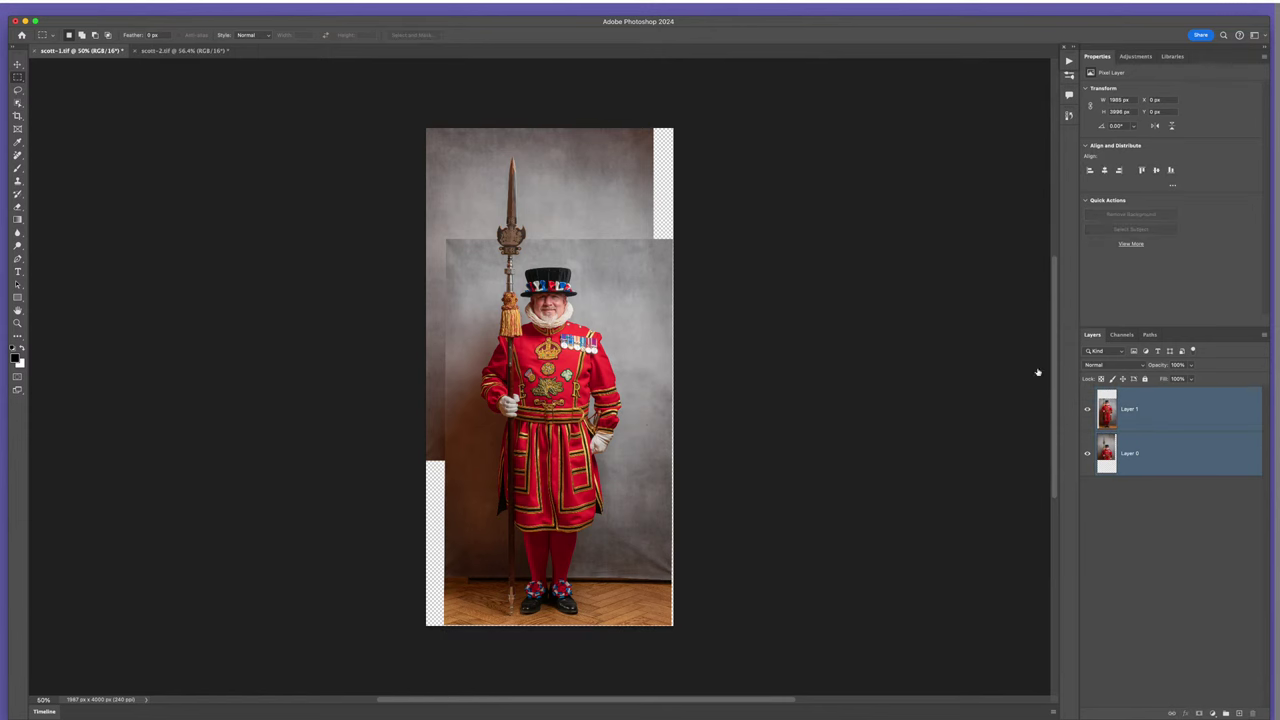
pyautogui.click(118, 12)
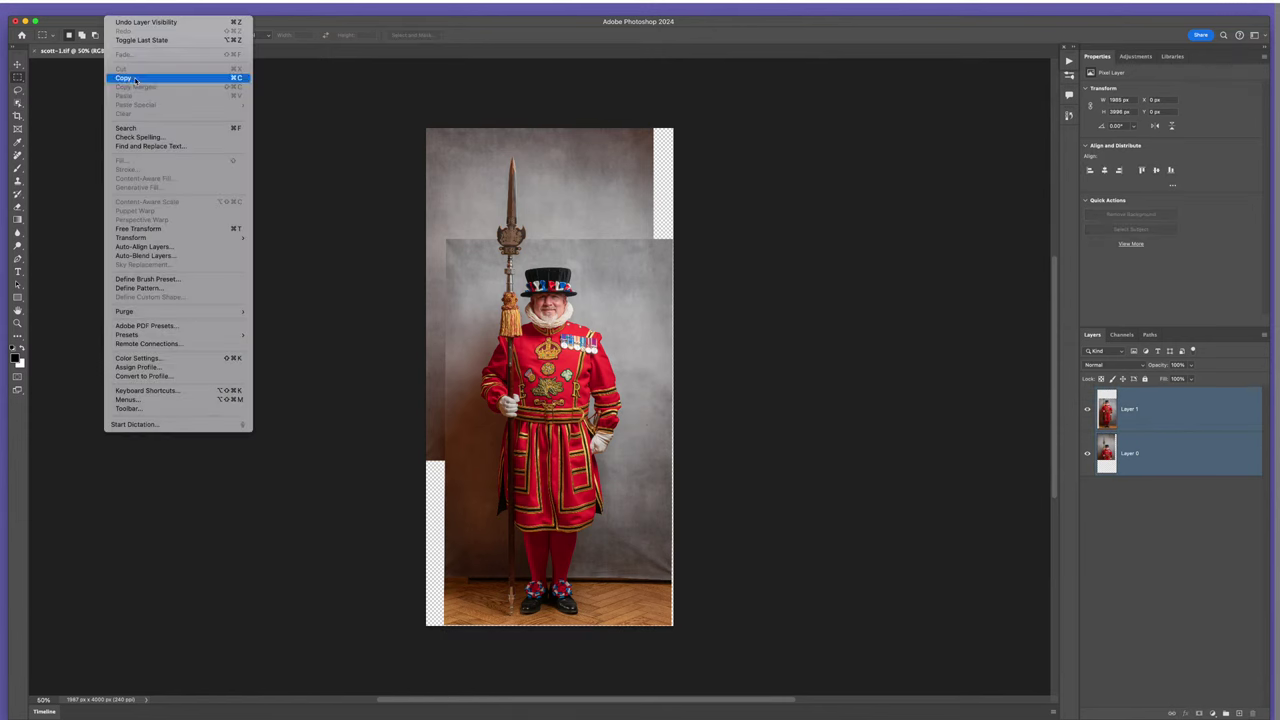
# - Auto-blend the layers as a Panorama with Seamless Tones and Content Aware Fill
pyautogui.click(153, 256)
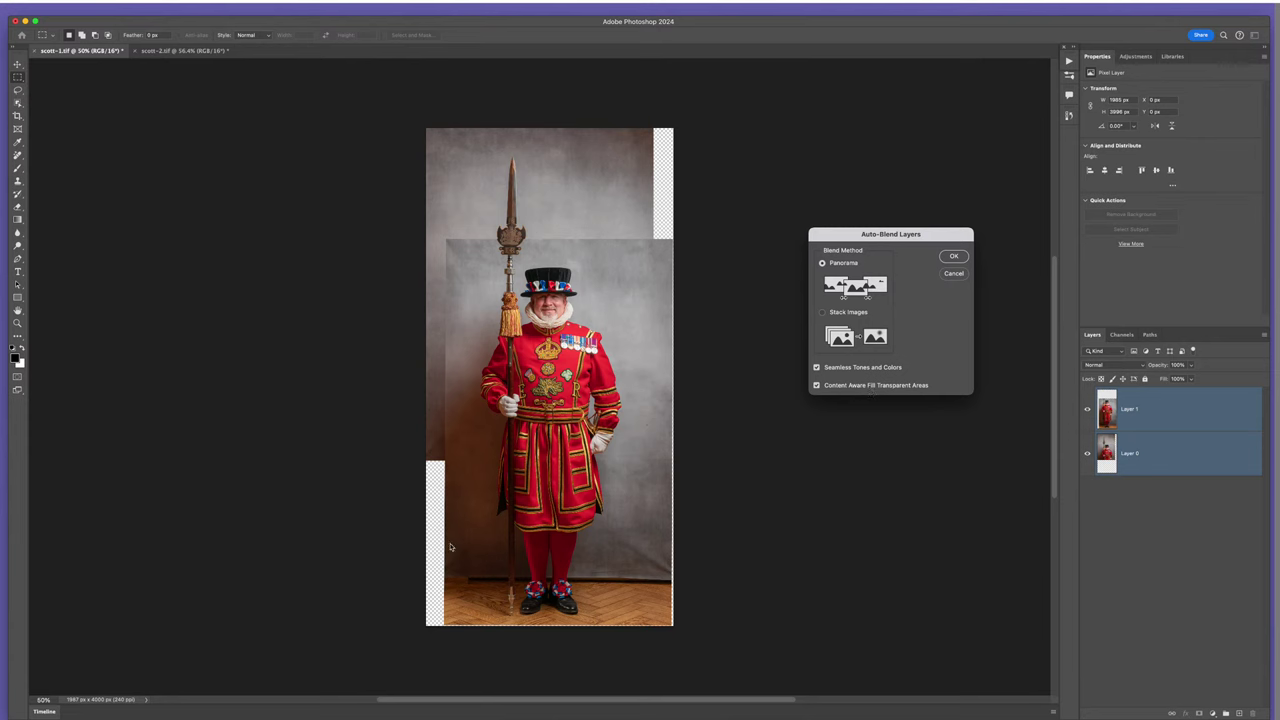
pyautogui.click(954, 258)
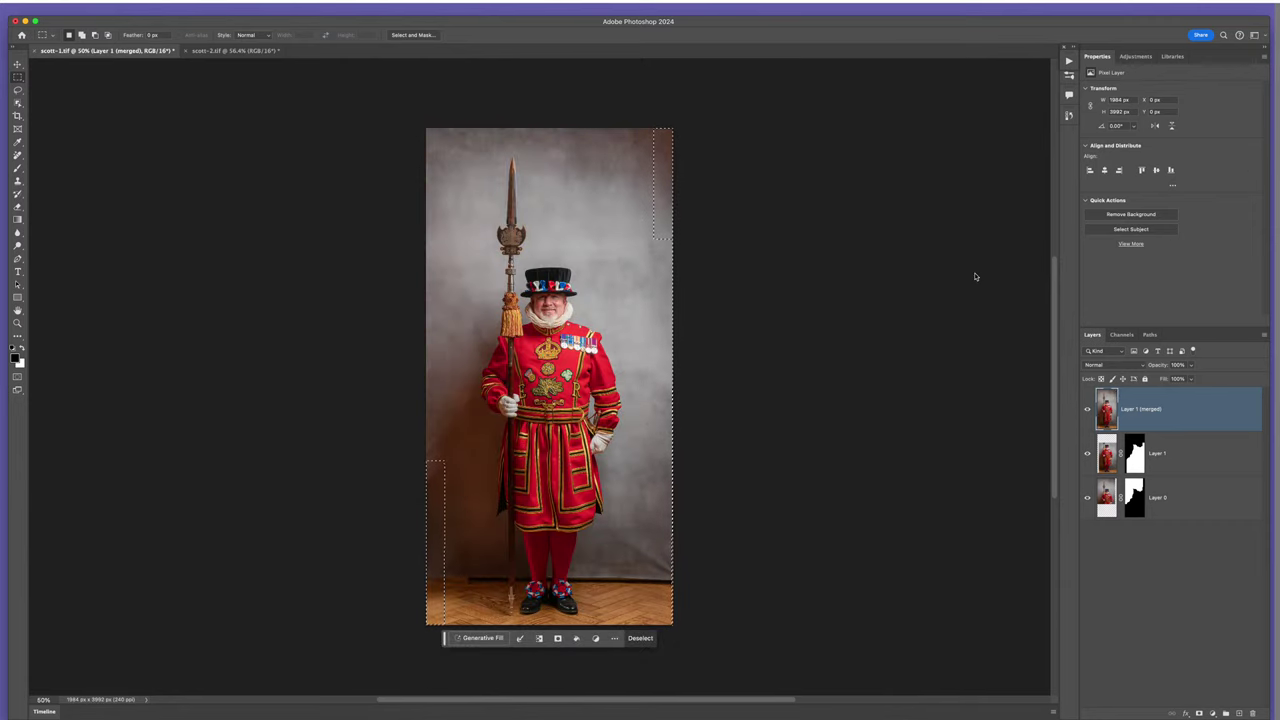
# - Deselect, zoom in to inspect the blended floor around the feet, then zoom back out
pyautogui.press('super+d')
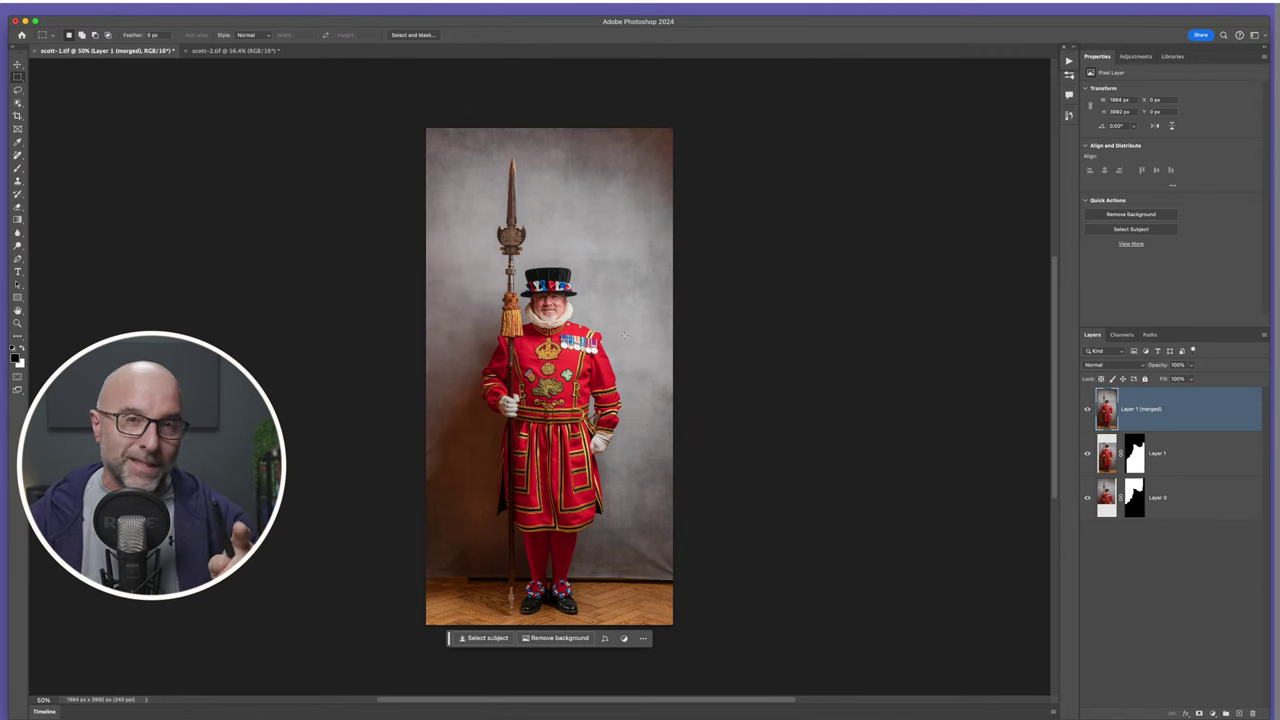
pyautogui.moveTo(609, 586); pyautogui.dragTo(772, 554)
pyautogui.moveTo(534, 565); pyautogui.dragTo(798, 449)
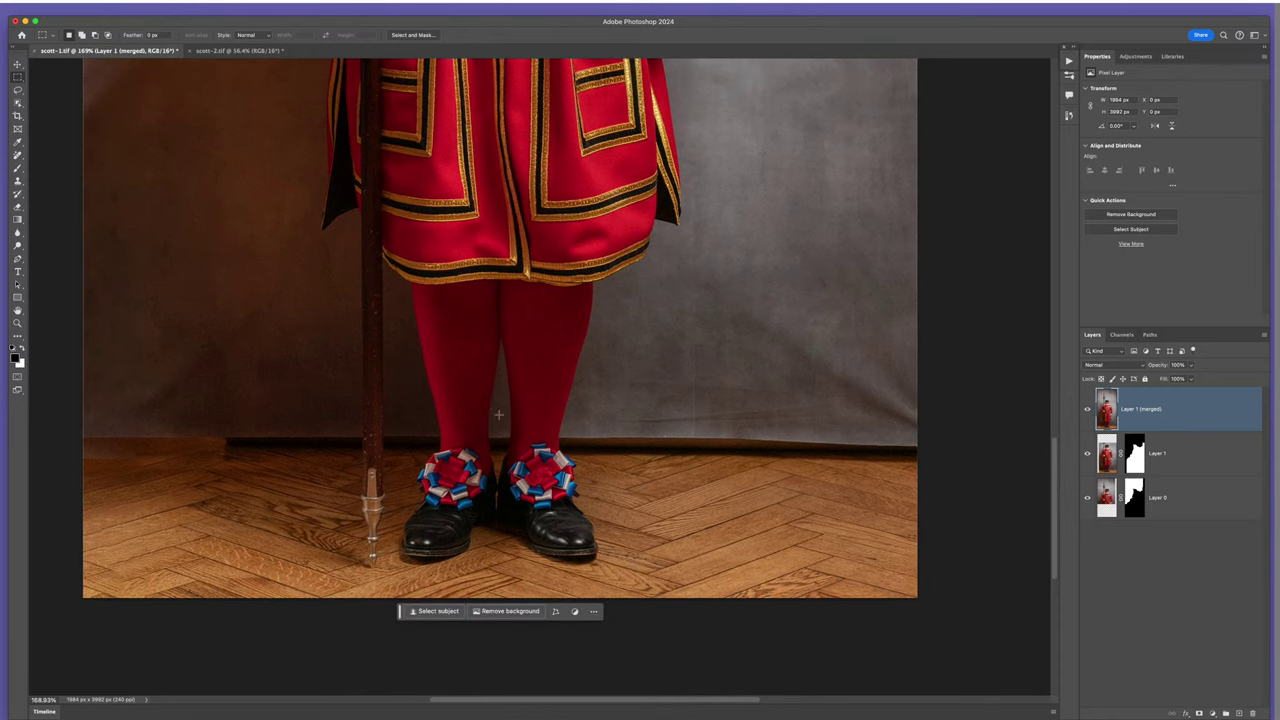
pyautogui.moveTo(611, 380); pyautogui.dragTo(591, 432)
pyautogui.scroll(-1, 591, 432)
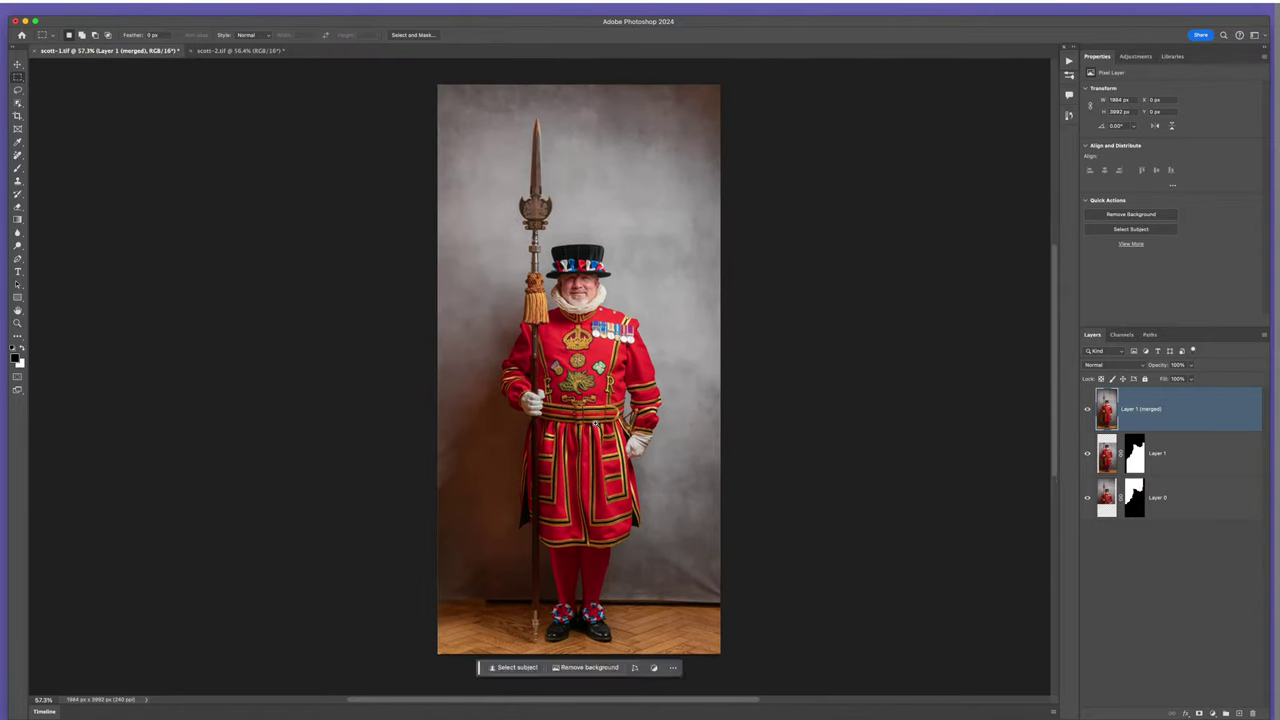
pyautogui.press('v')
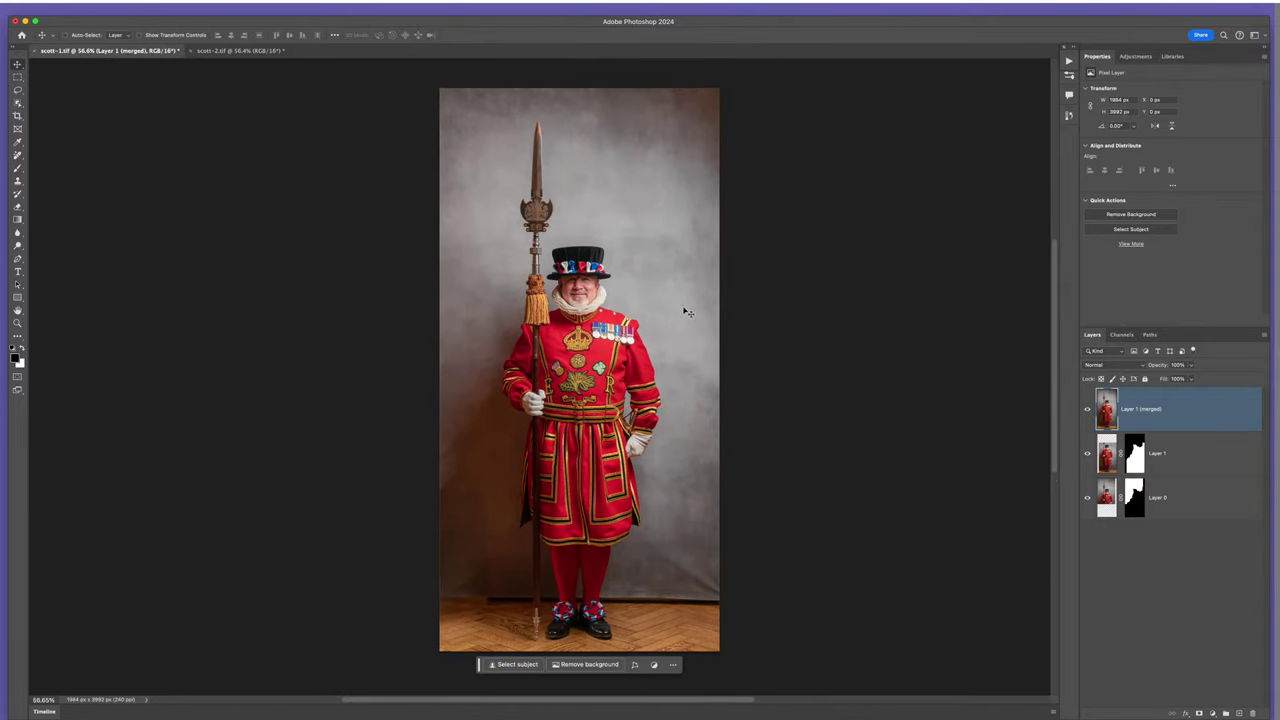
pyautogui.click(136, 10)
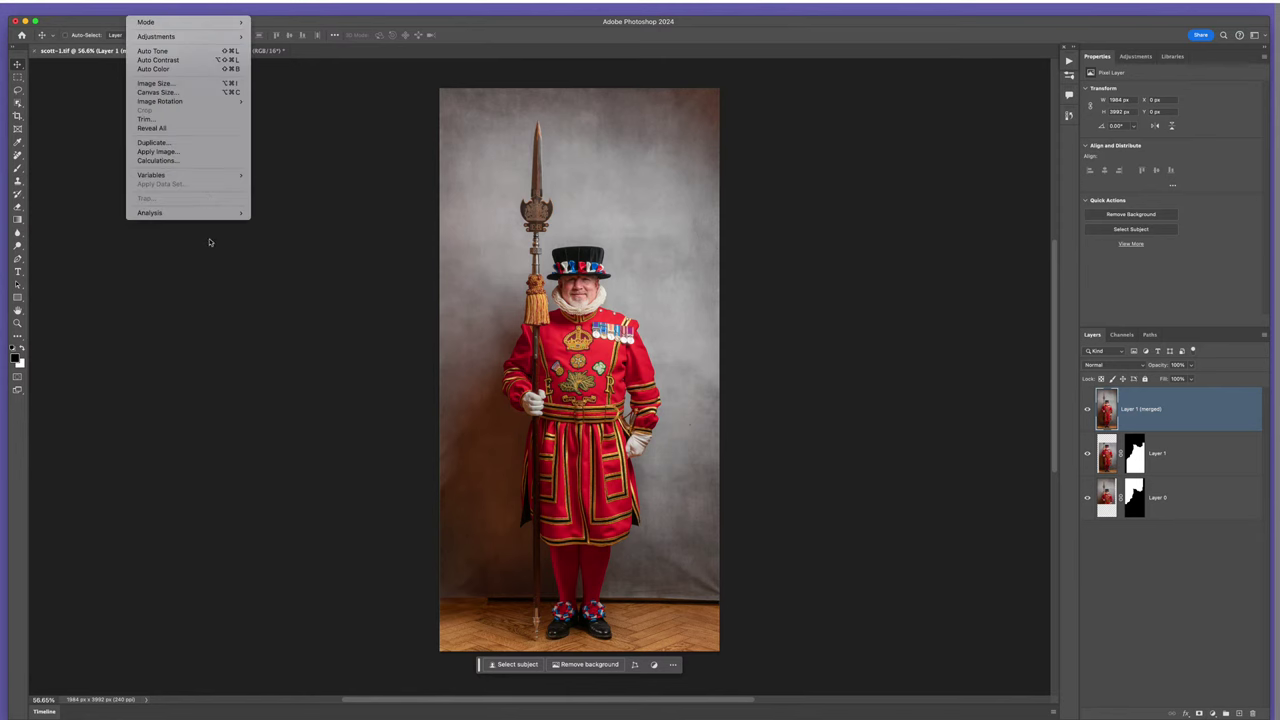
pyautogui.click(160, 84)
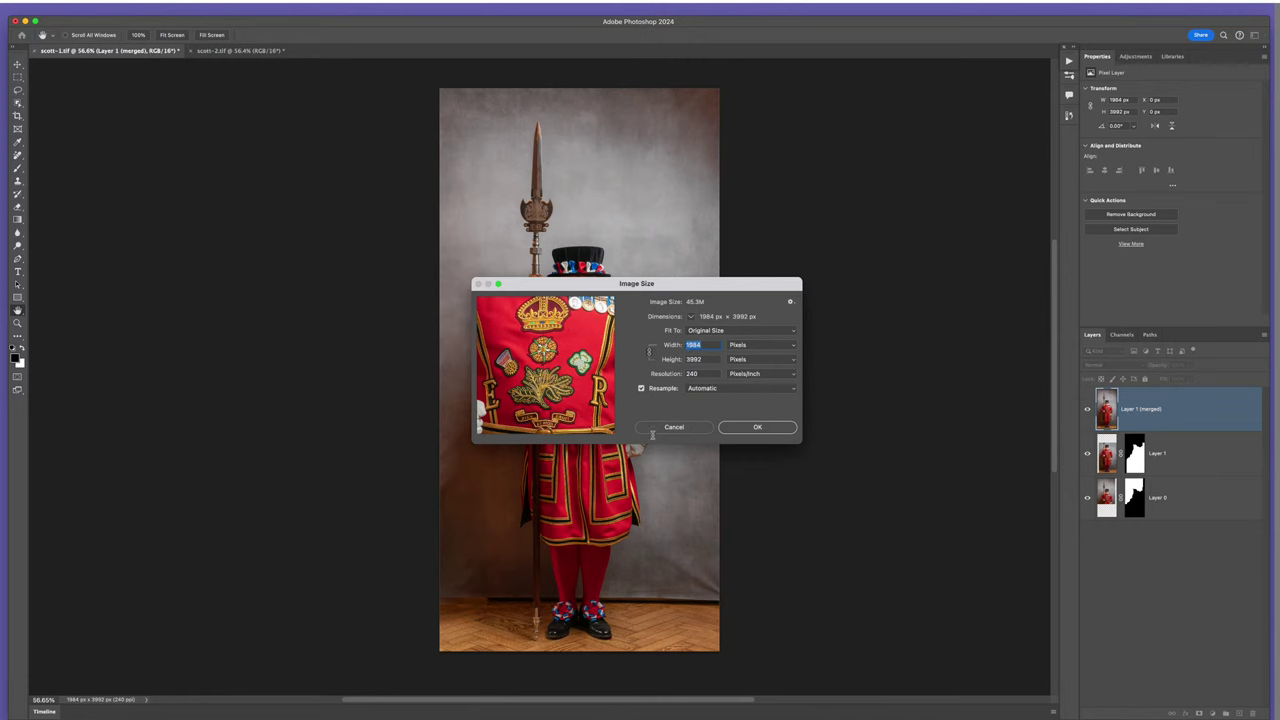
pyautogui.click(674, 427)
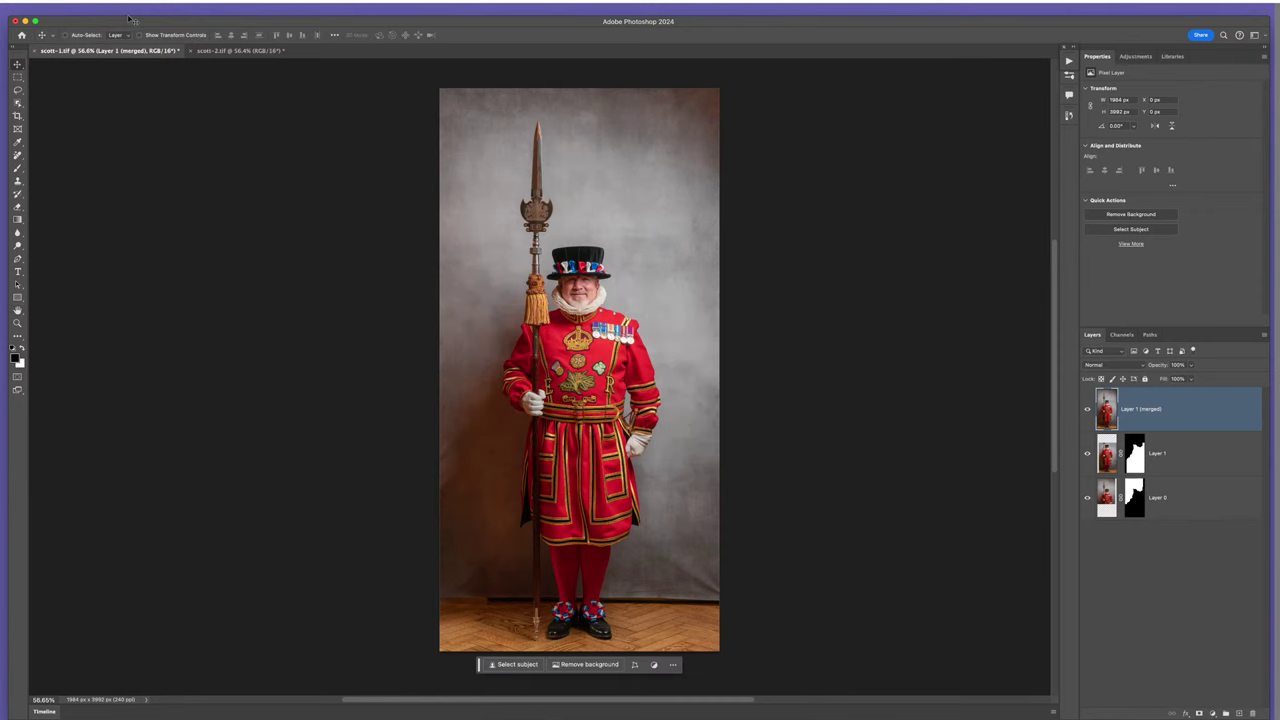
pyautogui.click(96, 12)
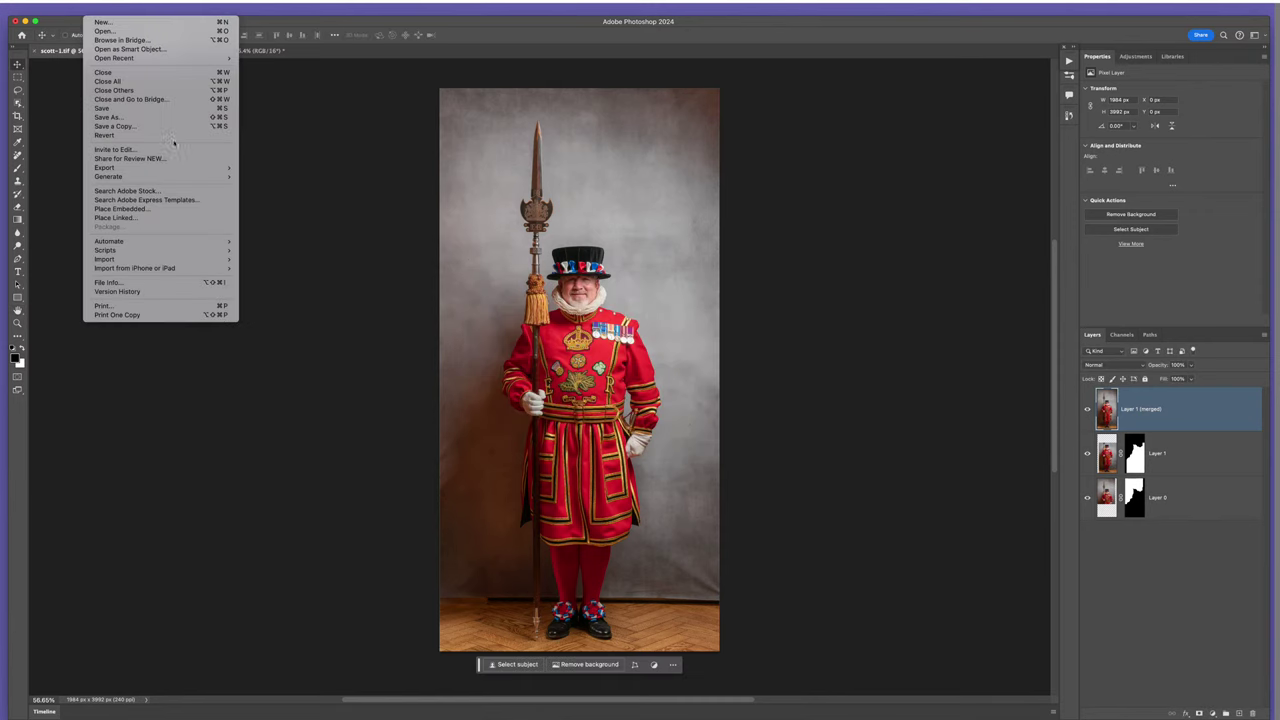
# - Create a new white 2000 × 250 px document at 300 ppi
pyautogui.click(102, 20)
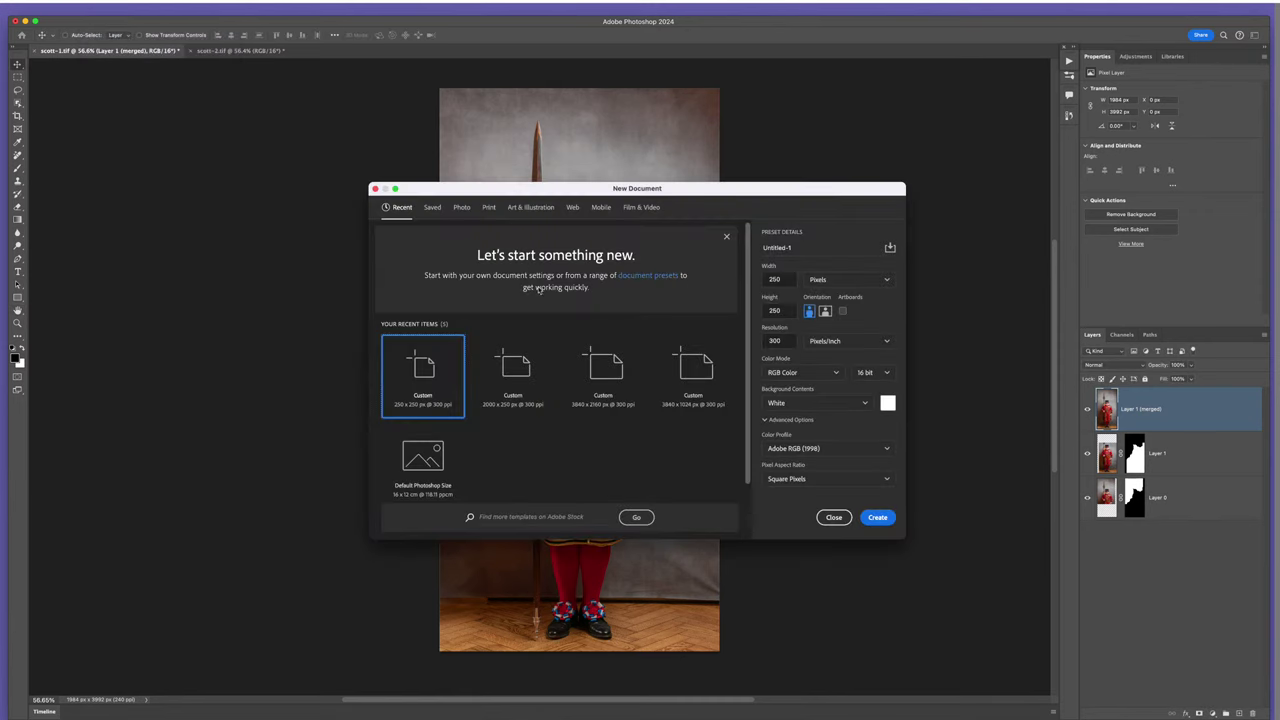
pyautogui.click(783, 280)
pyautogui.click(877, 517)
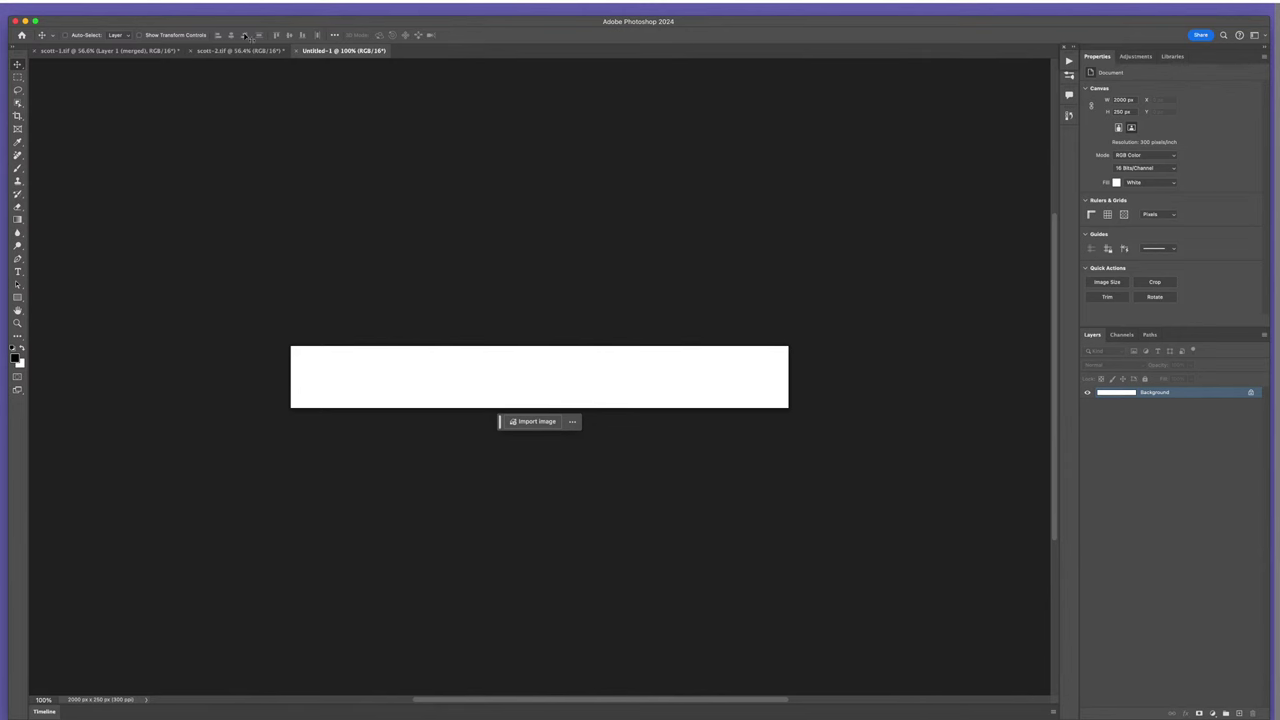
# - Select the whole strip and generative-fill it with the prompt 'pine wood'
pyautogui.click(223, 8)
pyautogui.click(230, 24)
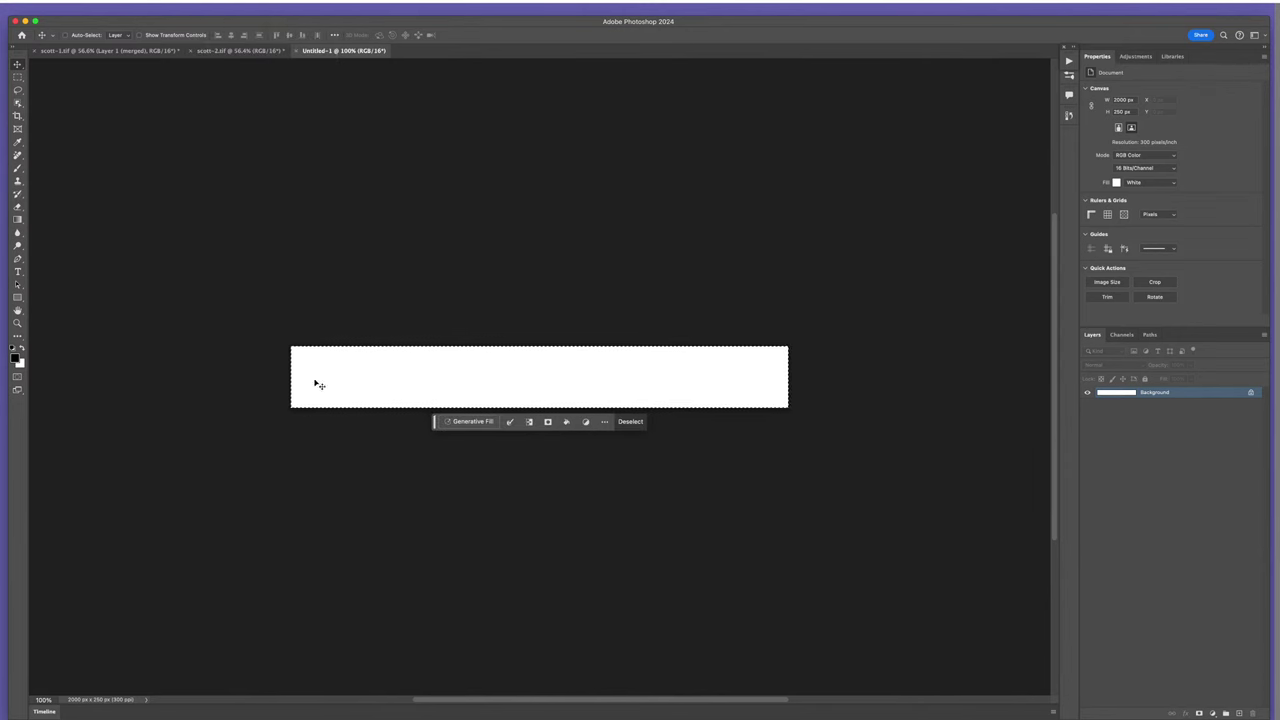
pyautogui.scroll(5, 754, 340)
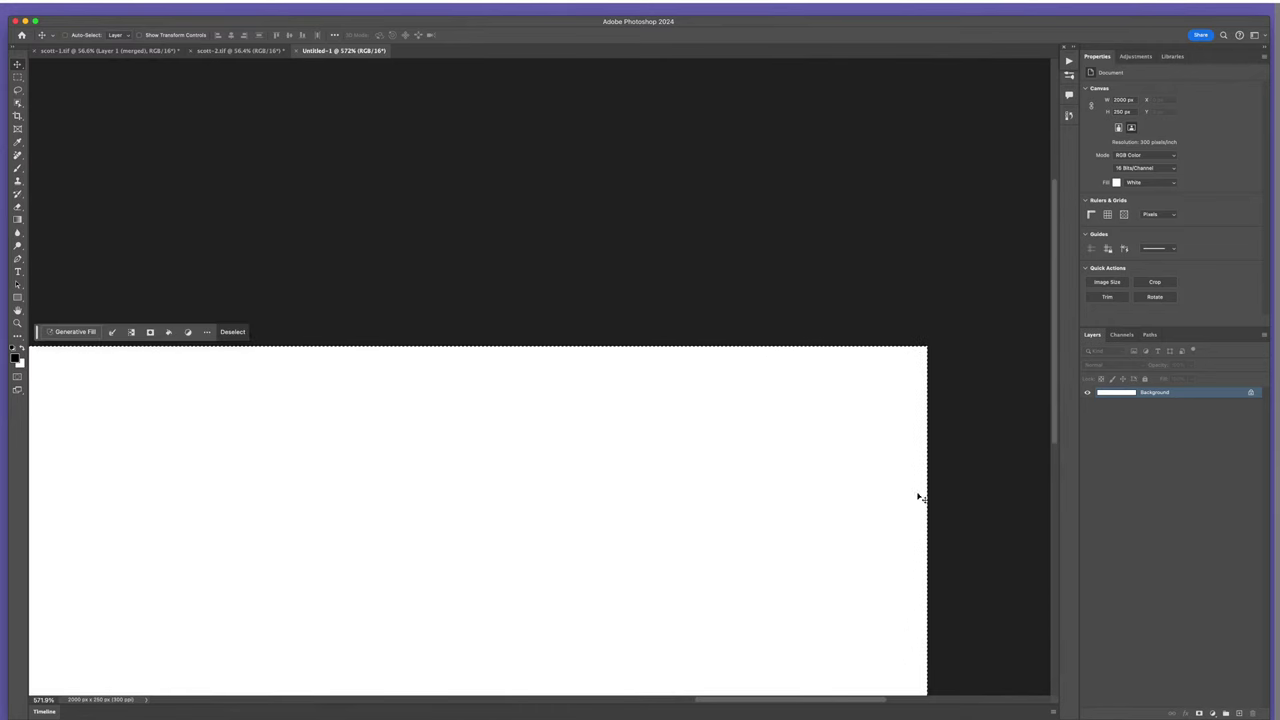
pyautogui.scroll(-5, 657, 420)
pyautogui.moveTo(551, 409); pyautogui.dragTo(663, 333)
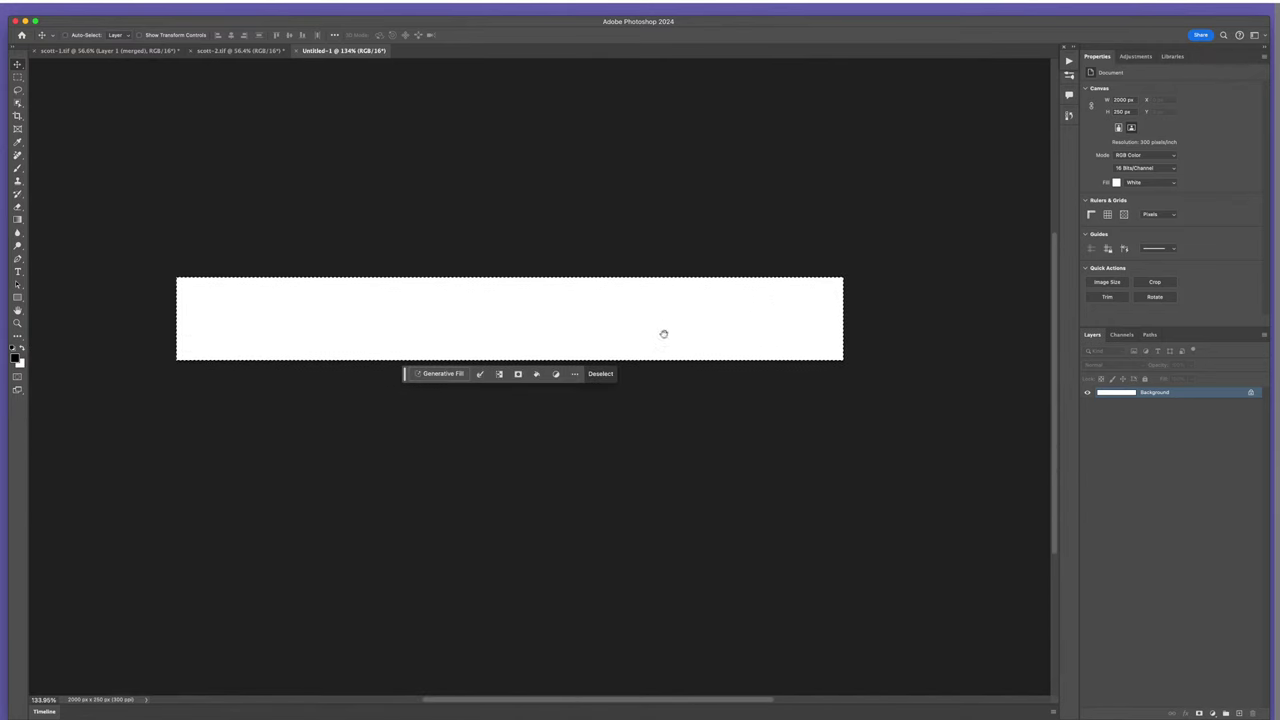
pyautogui.click(446, 374)
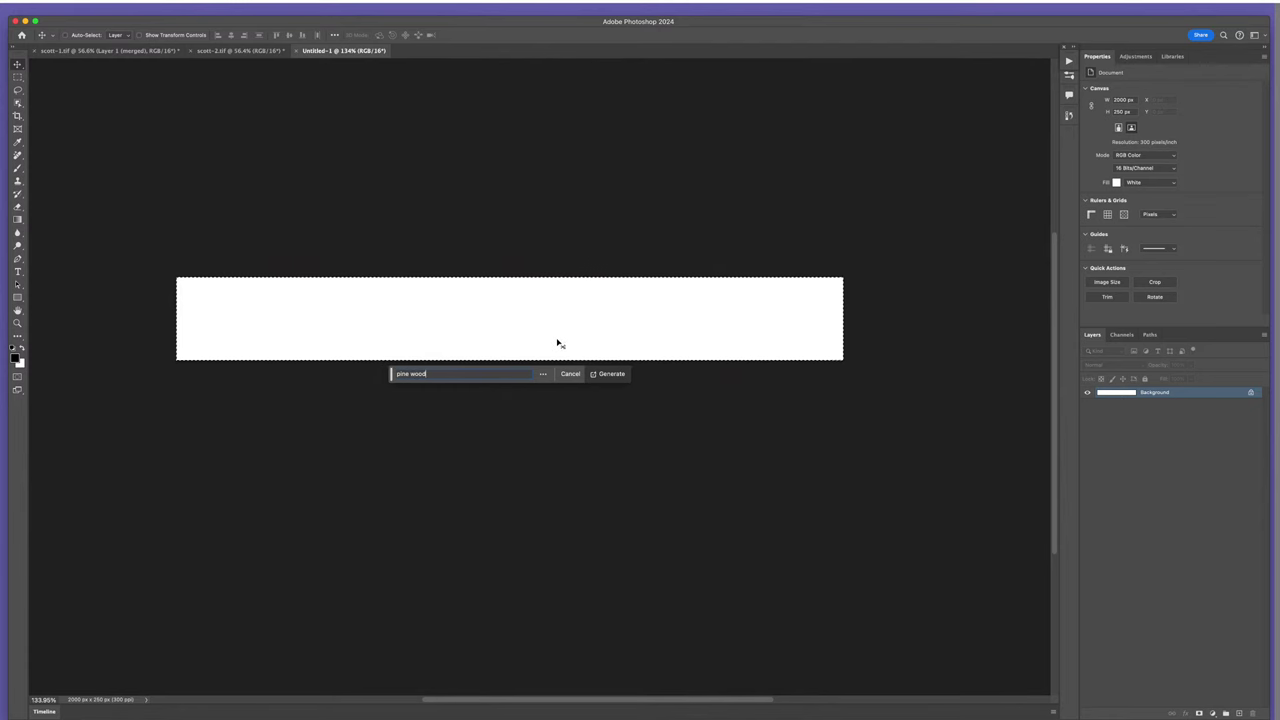
pyautogui.click(610, 374)
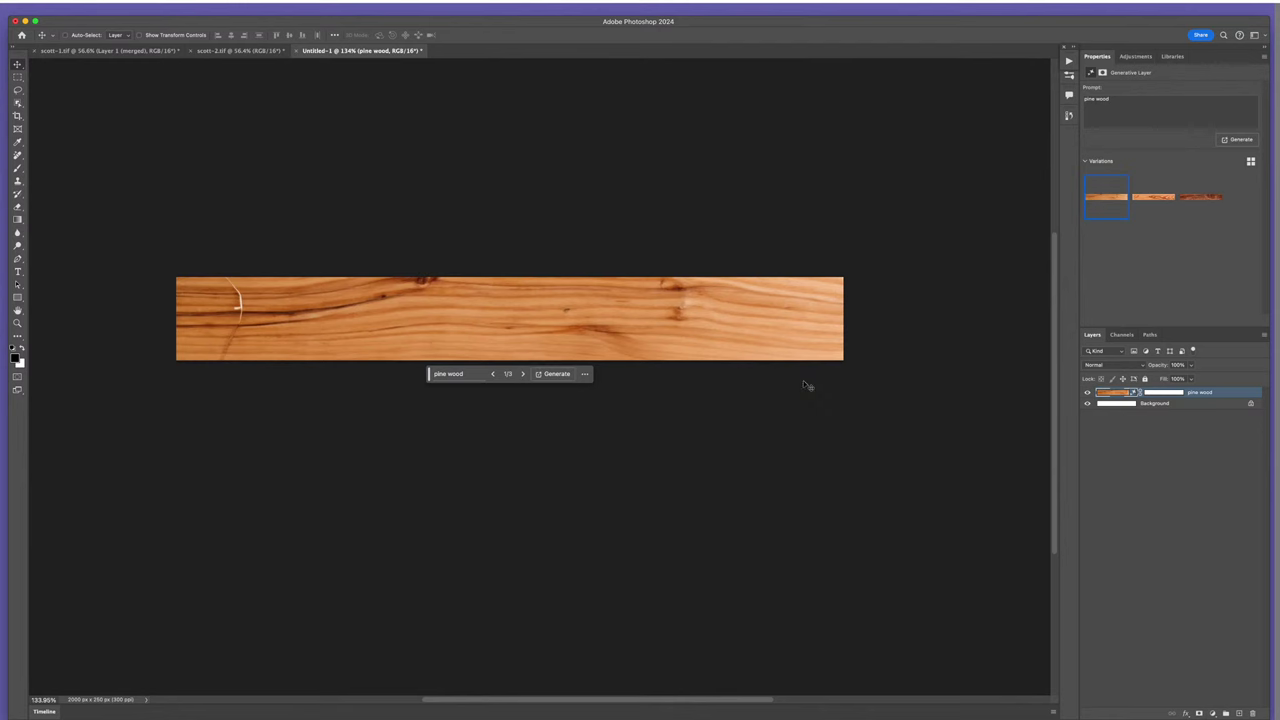
pyautogui.click(1145, 203)
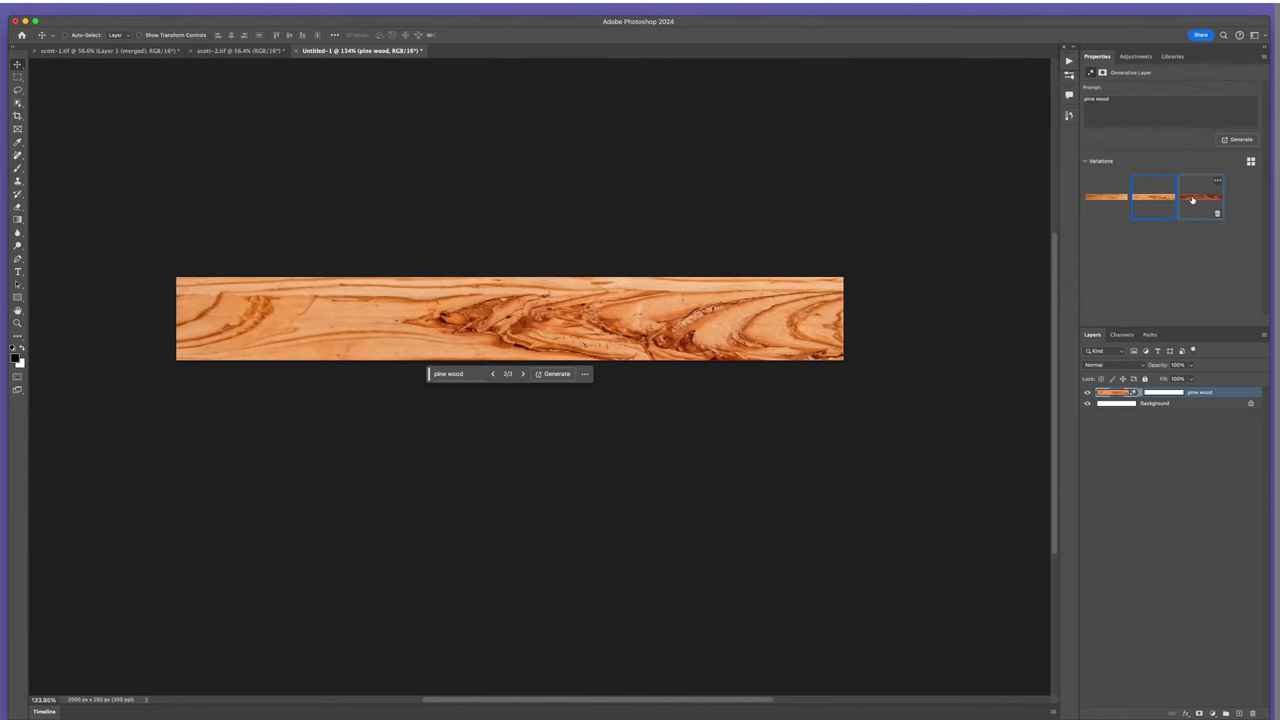
pyautogui.click(1192, 201)
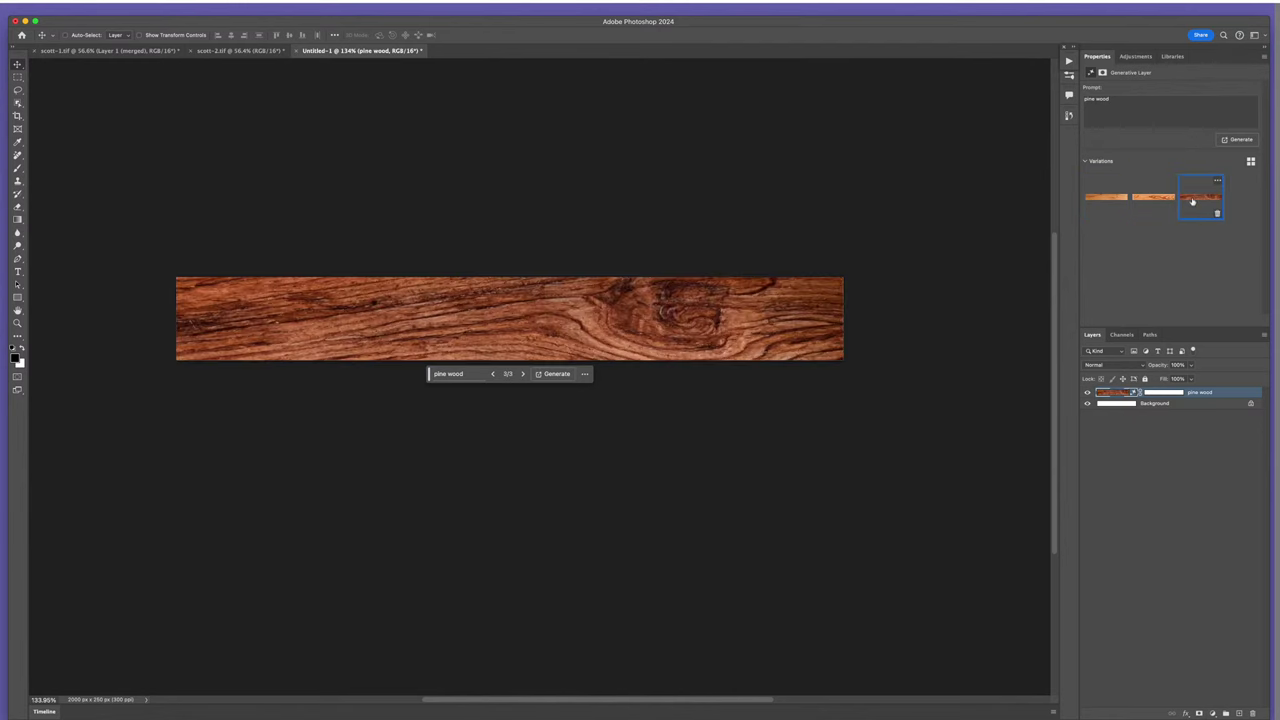
pyautogui.click(1108, 199)
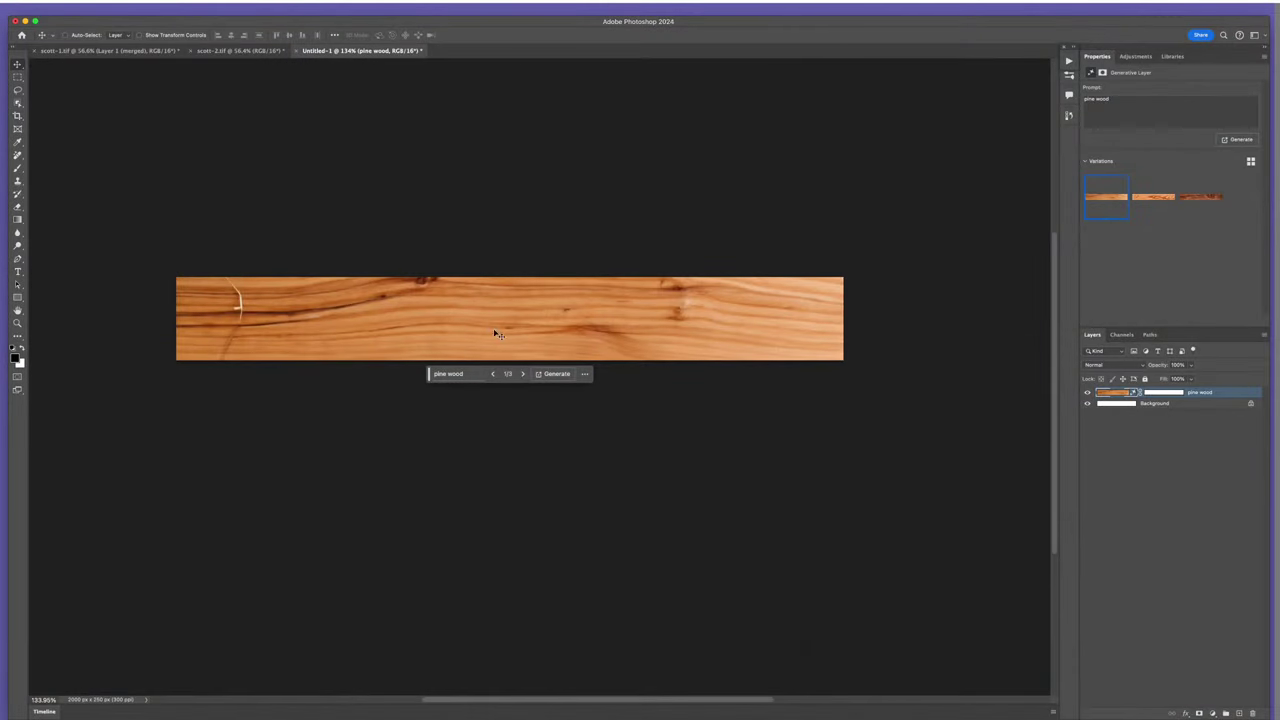
# - Create a new 250 × 250 px document, Untitled-2, at 300 ppi
pyautogui.scroll(2, 469, 297)
pyautogui.click(98, 8)
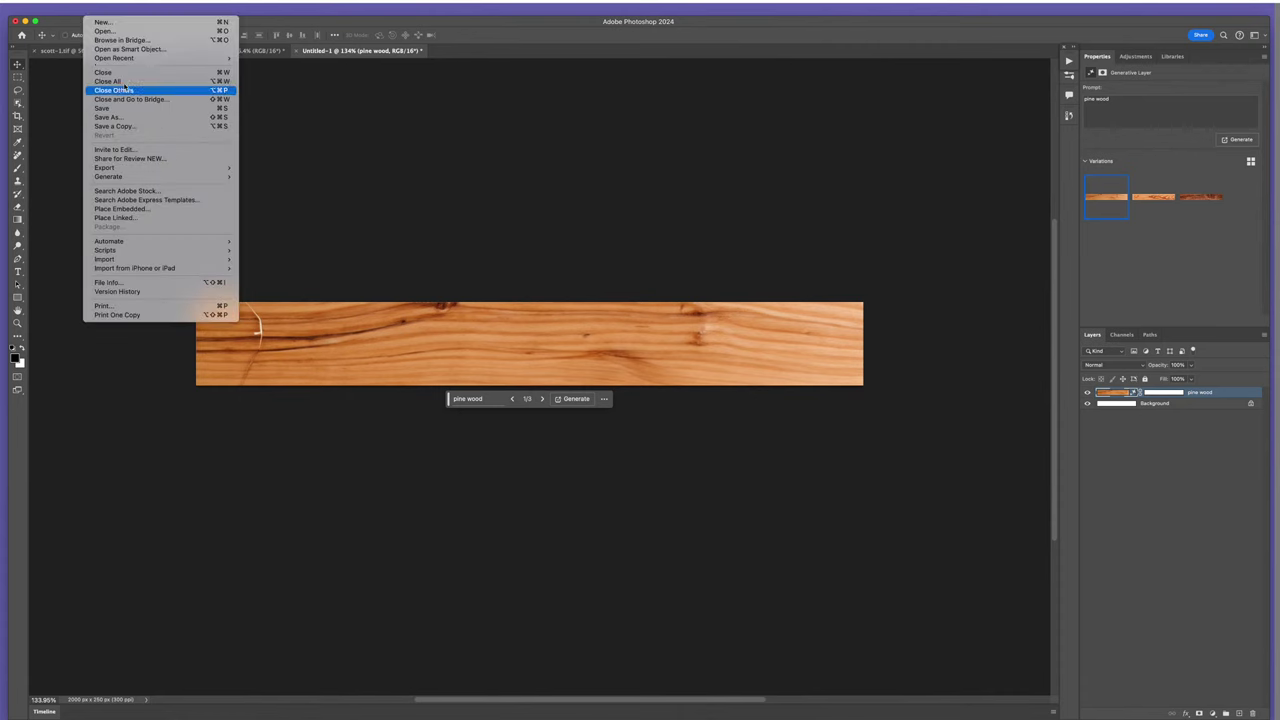
pyautogui.click(120, 29)
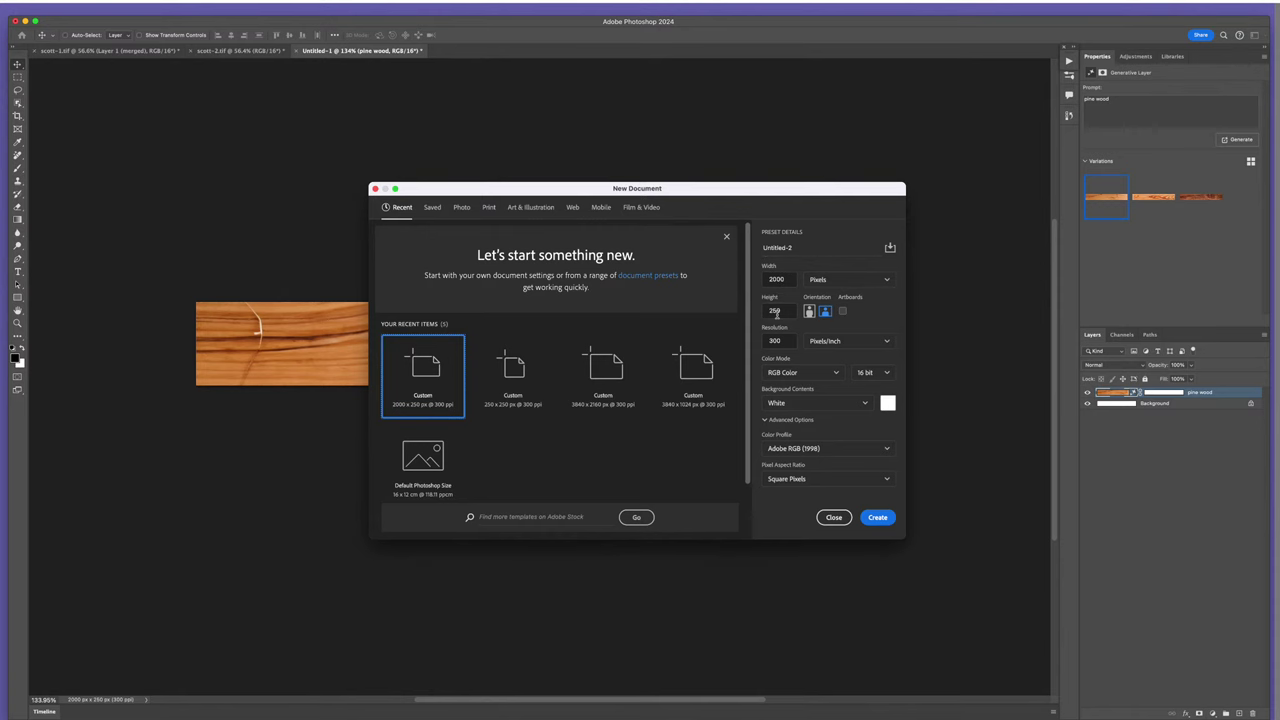
pyautogui.doubleClick(786, 279)
pyautogui.write('2')
pyautogui.press('Return')
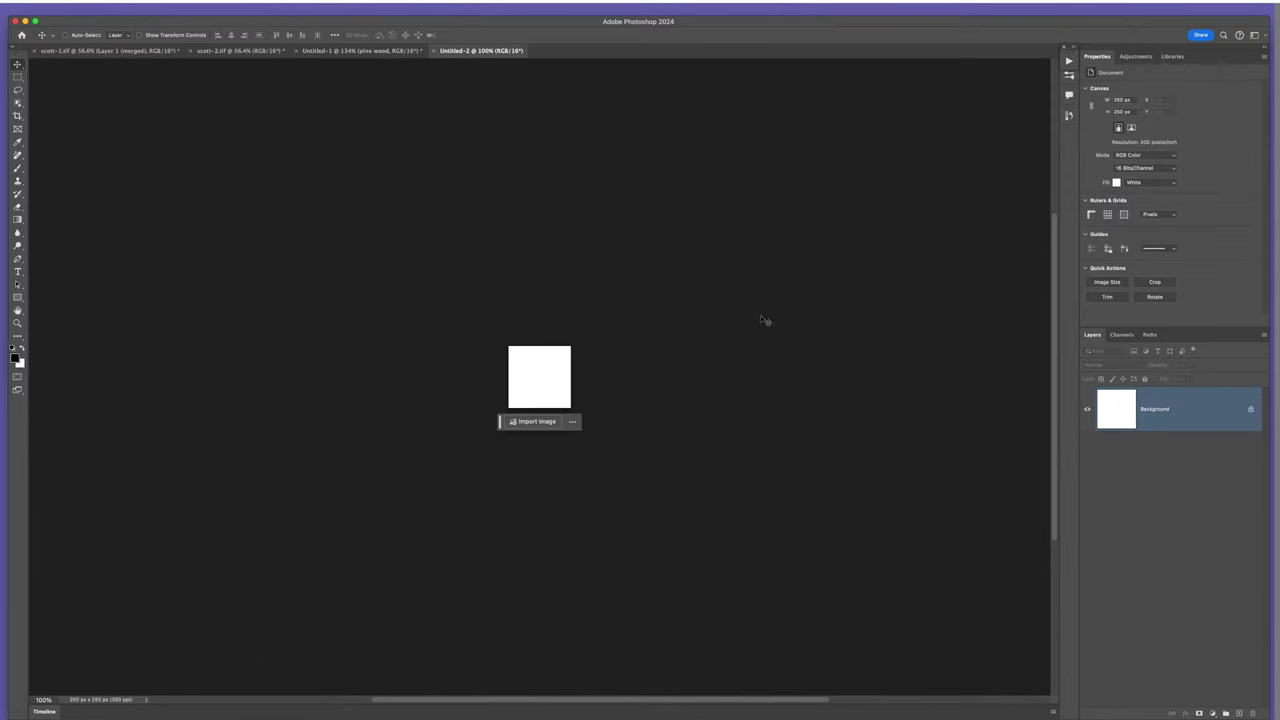
# - Zoom in and fill the Untitled-2 canvas with 50% Gray via Edit > Fill
pyautogui.moveTo(554, 380); pyautogui.dragTo(608, 396)
pyautogui.click(115, 10)
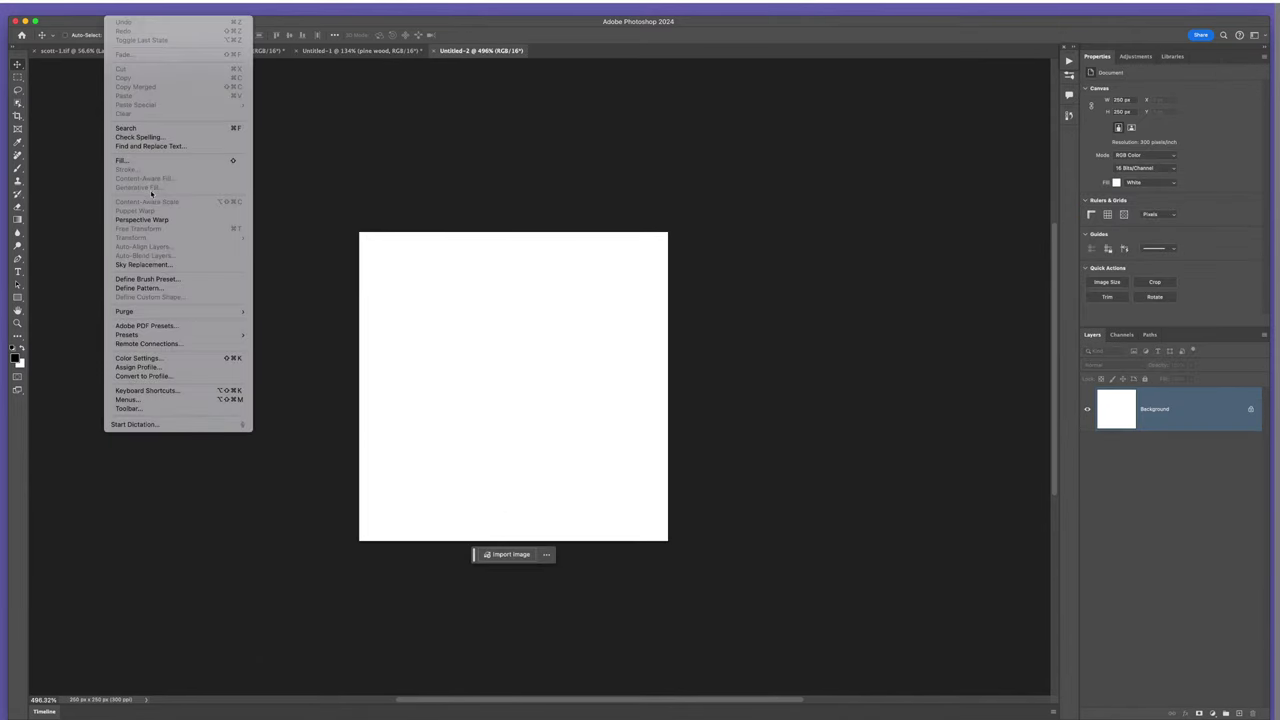
pyautogui.click(124, 160)
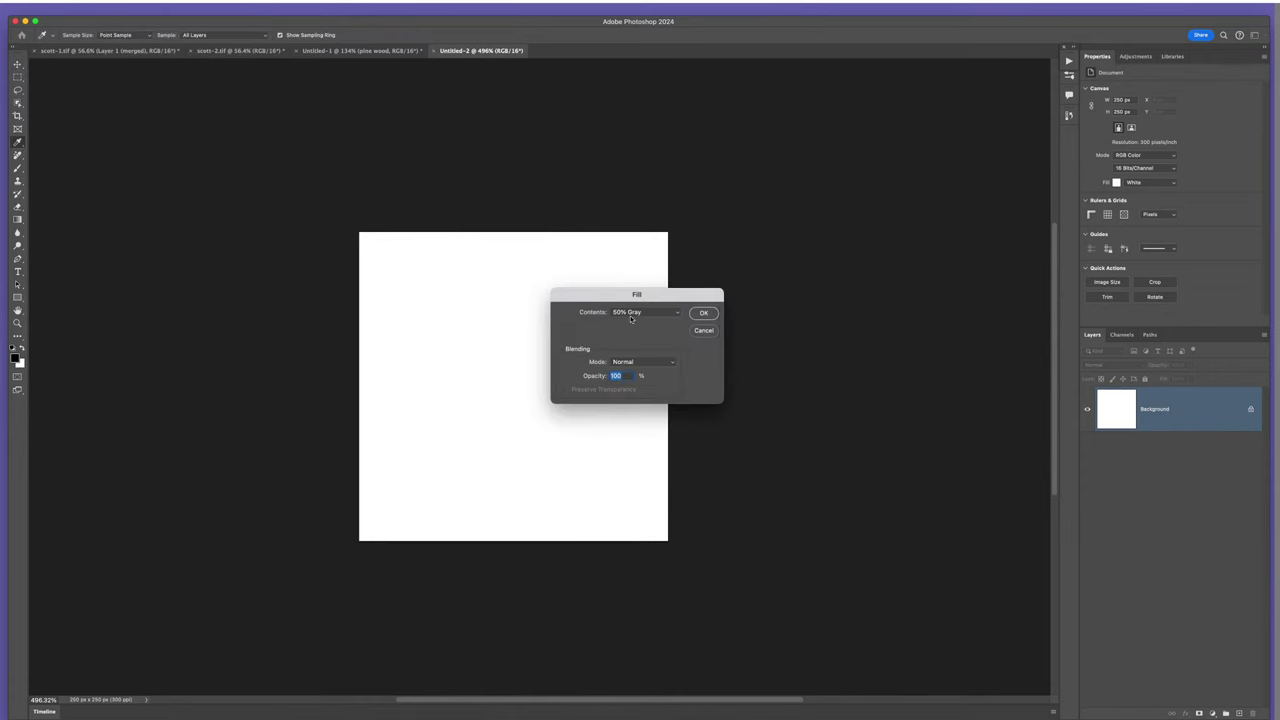
pyautogui.click(700, 313)
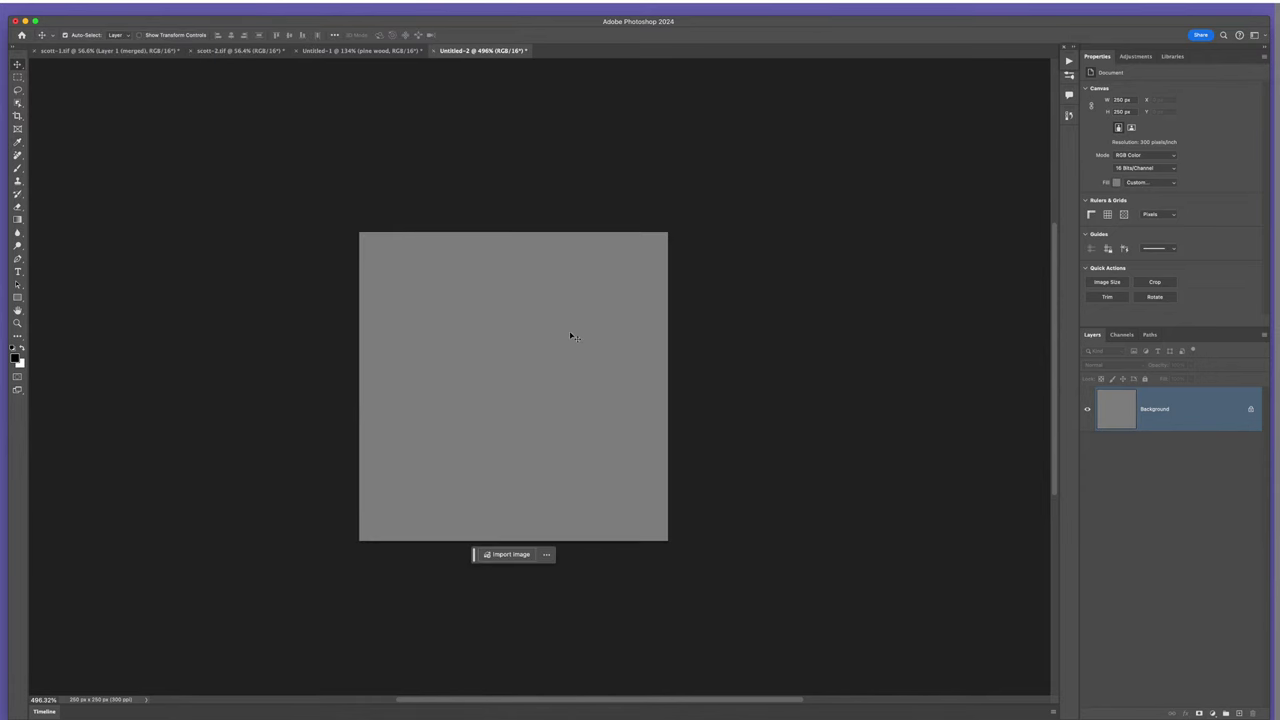
pyautogui.scroll(4, 570, 337)
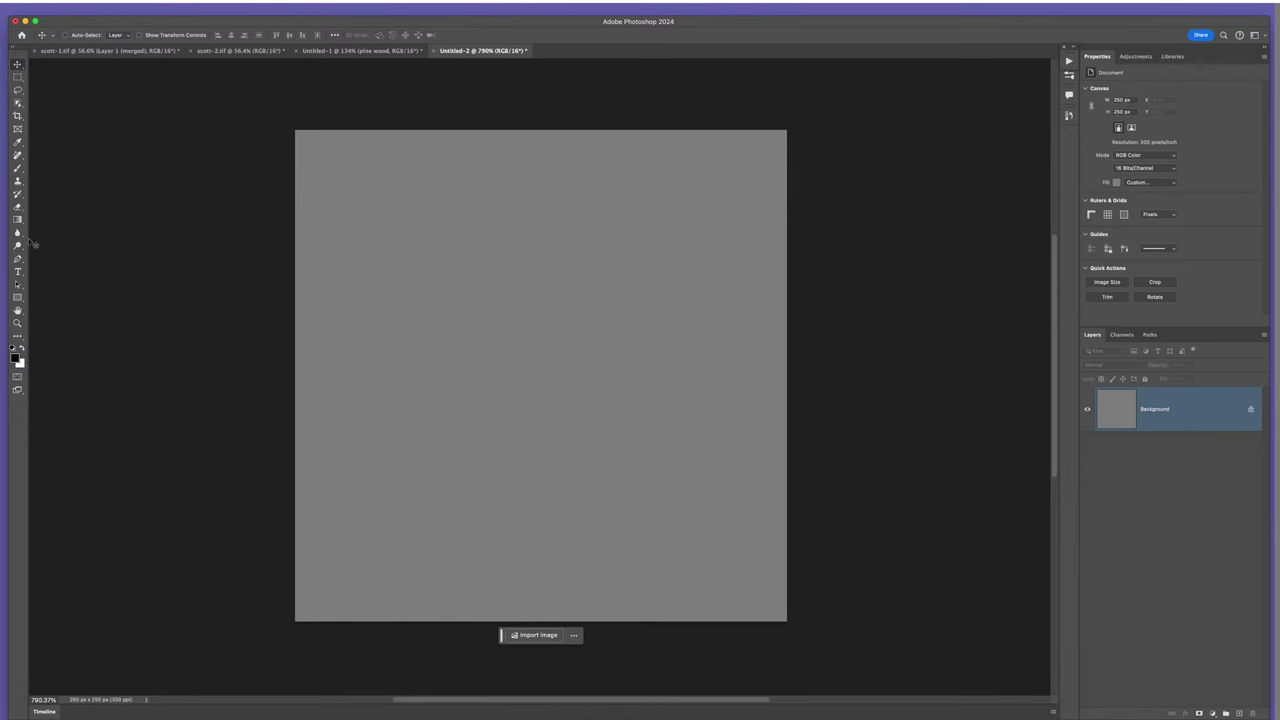
# - Switch to the Burn Tool and darken a band along the top edge
pyautogui.click(17, 245)
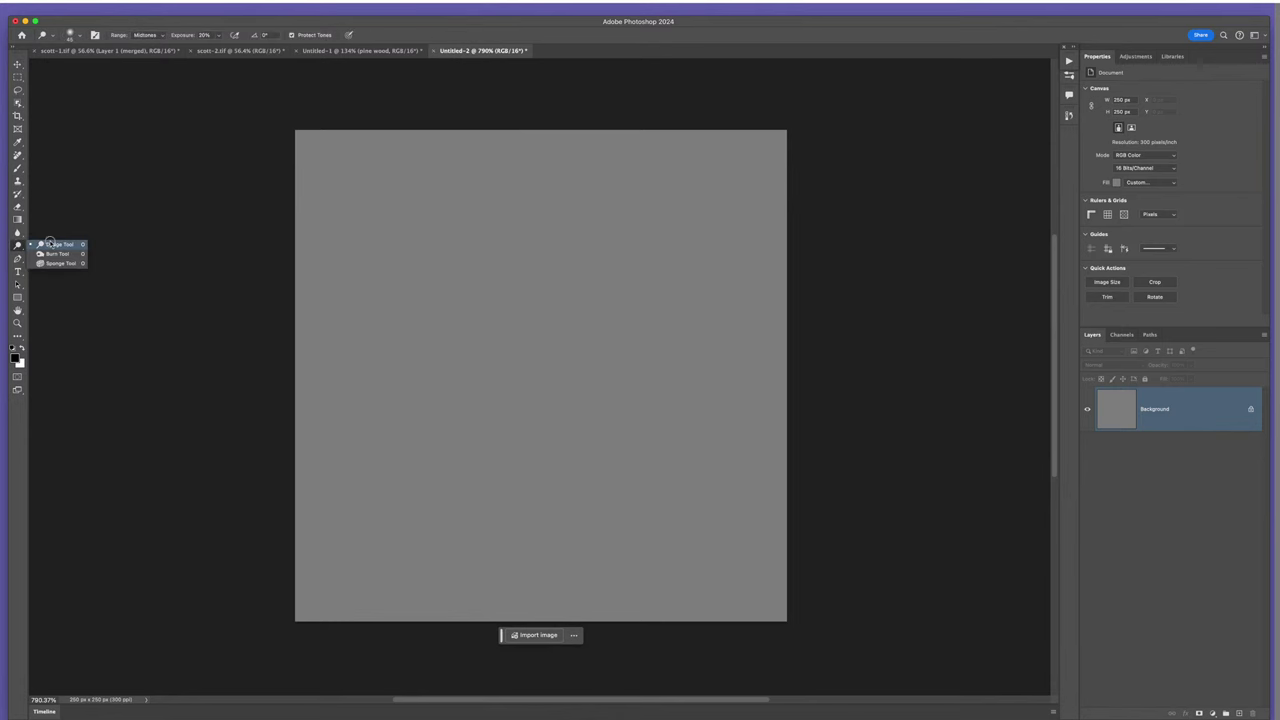
pyautogui.click(52, 244)
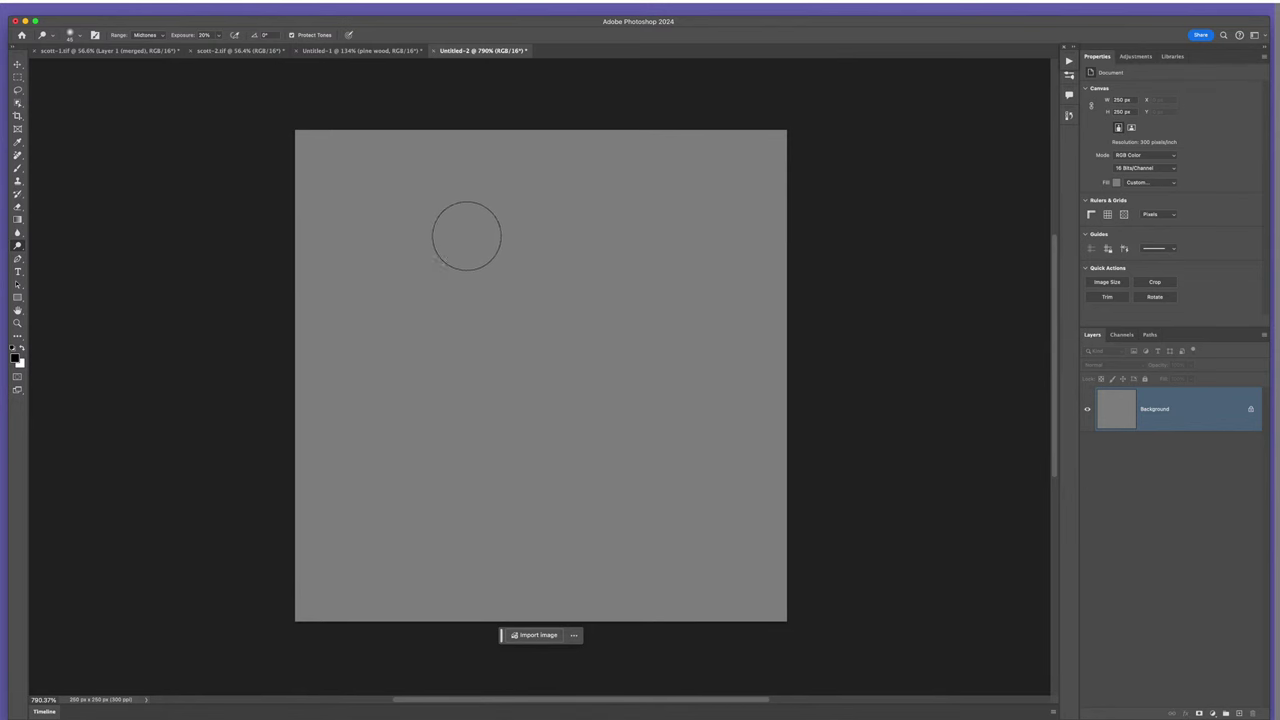
pyautogui.rightClick(17, 245)
pyautogui.click(63, 256)
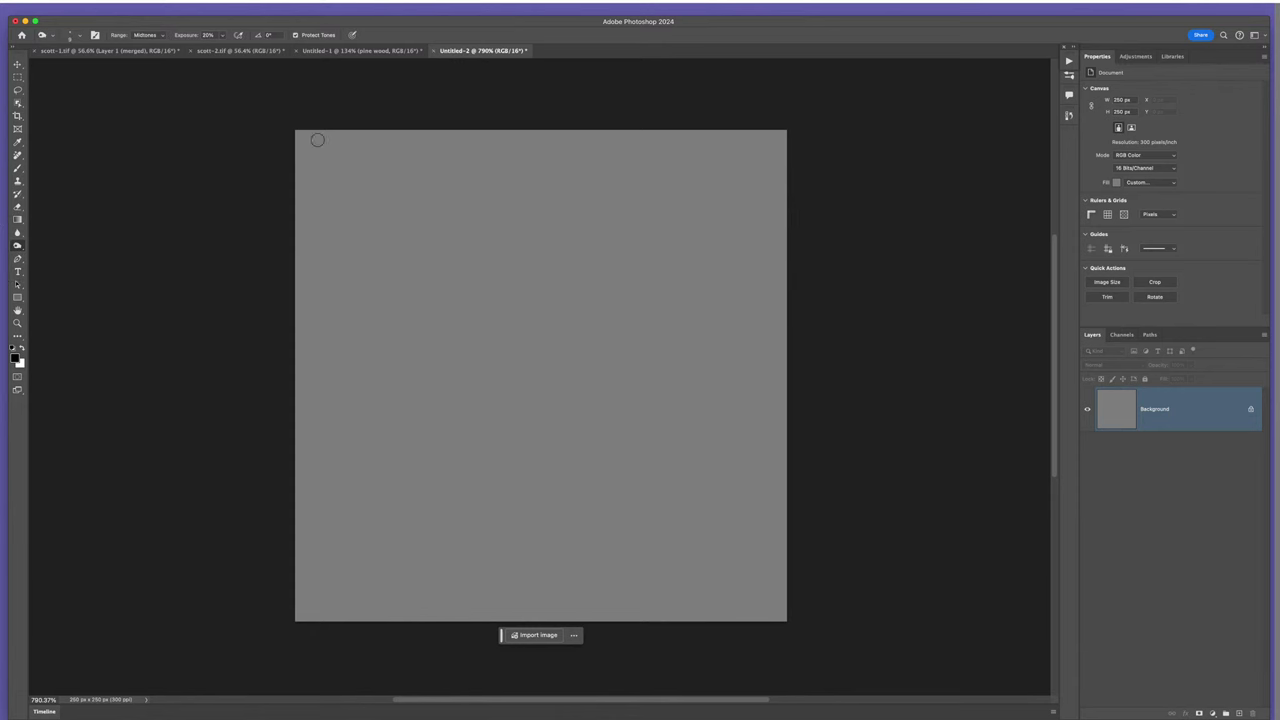
pyautogui.click(522, 291)
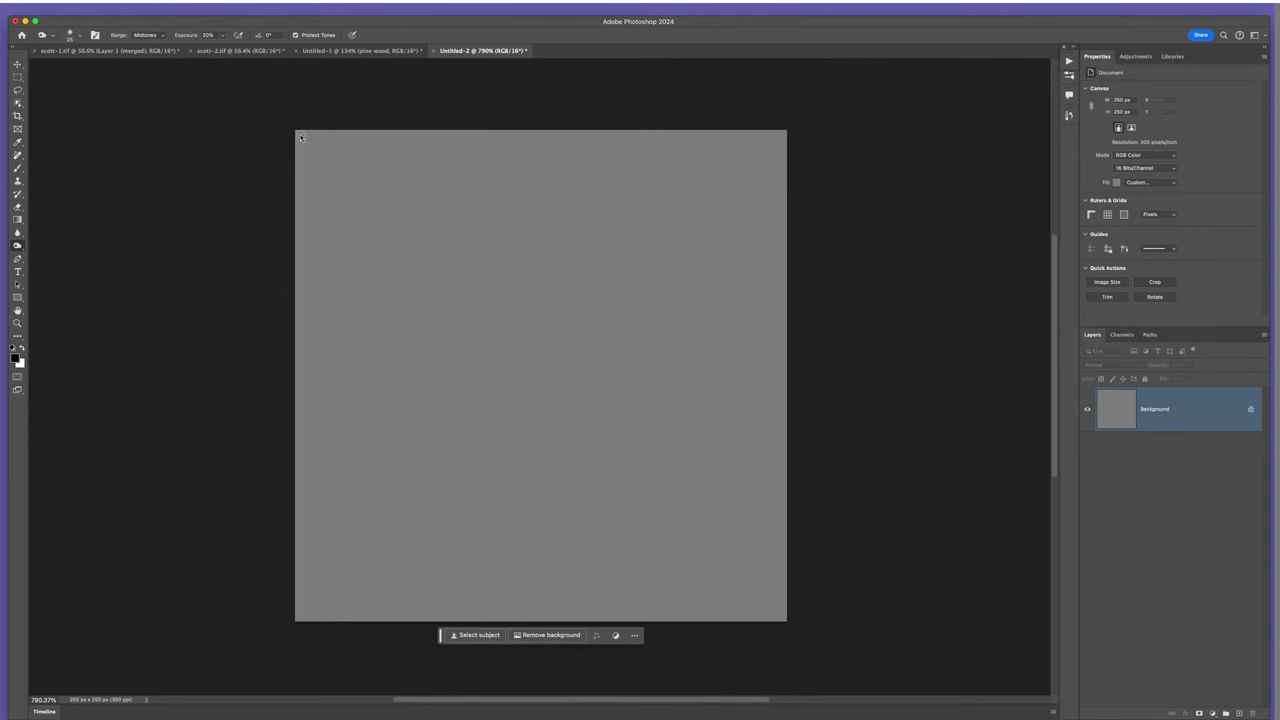
pyautogui.moveTo(318, 142); pyautogui.dragTo(814, 120)
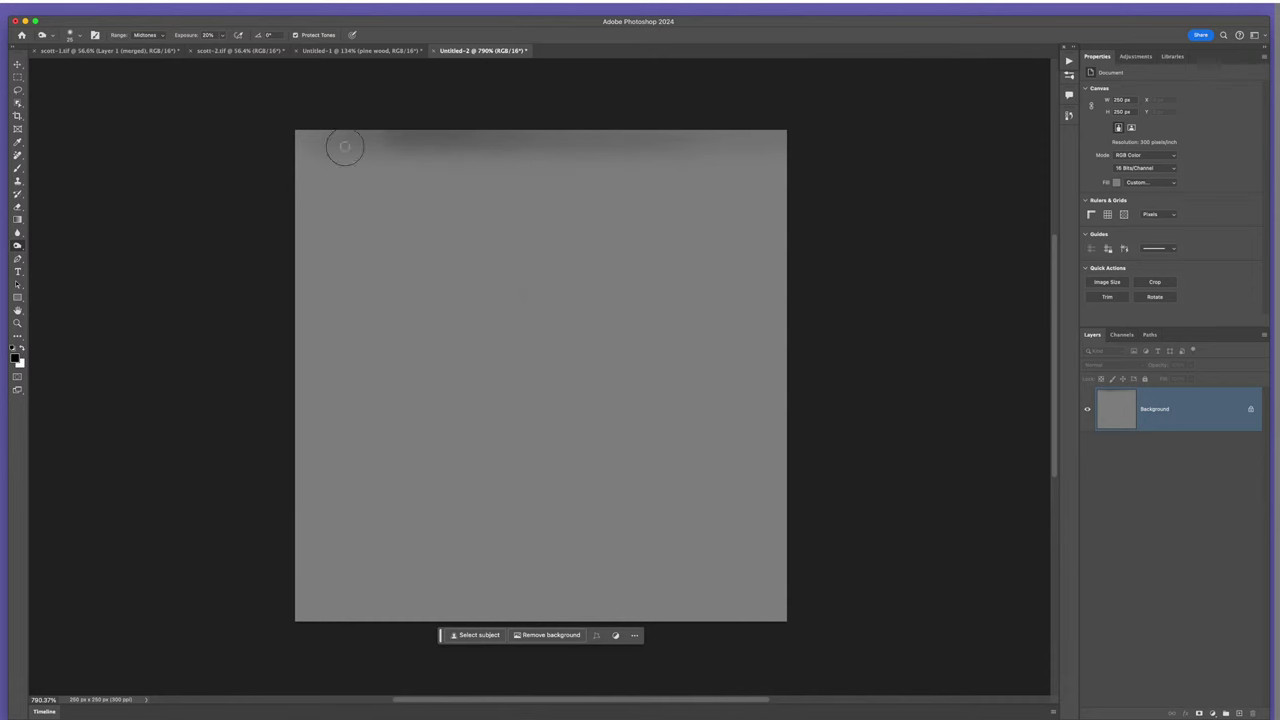
pyautogui.moveTo(306, 131); pyautogui.dragTo(710, 140)
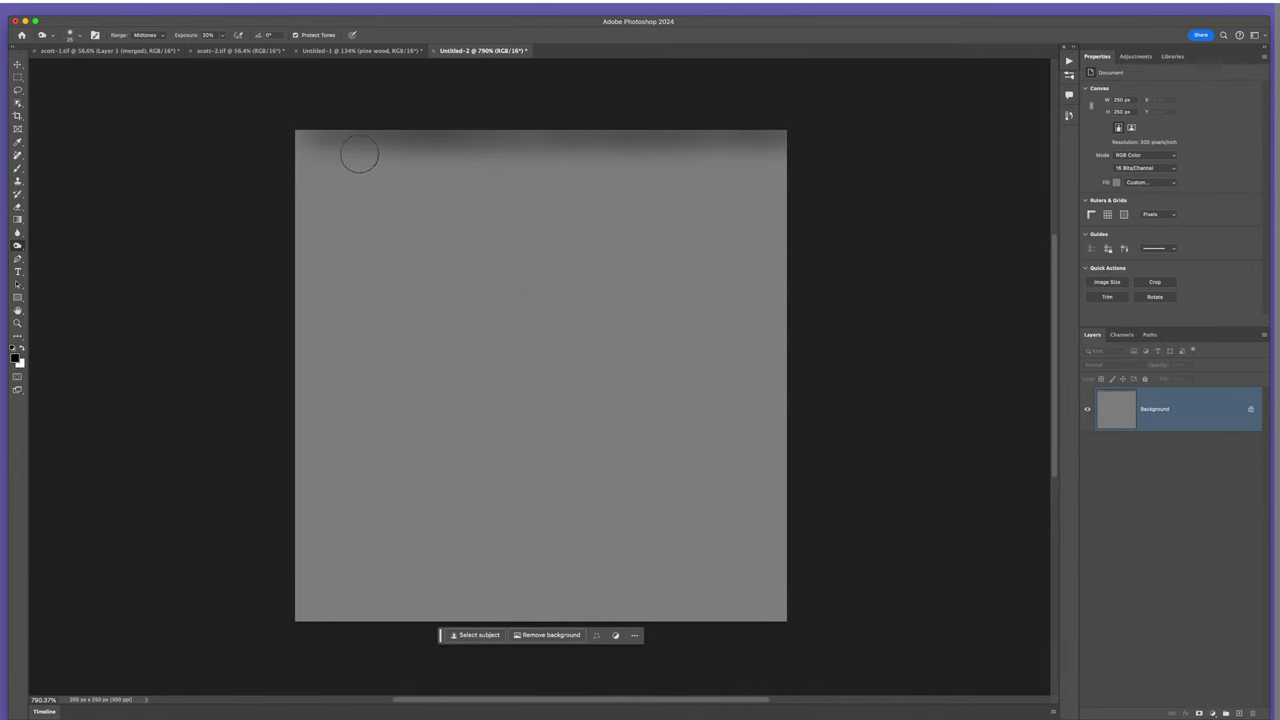
pyautogui.moveTo(283, 146)
pyautogui.mouseDown()
pyautogui.moveTo(696, 140)
pyautogui.moveTo(624, 130)
pyautogui.moveTo(661, 134)
pyautogui.mouseUp()
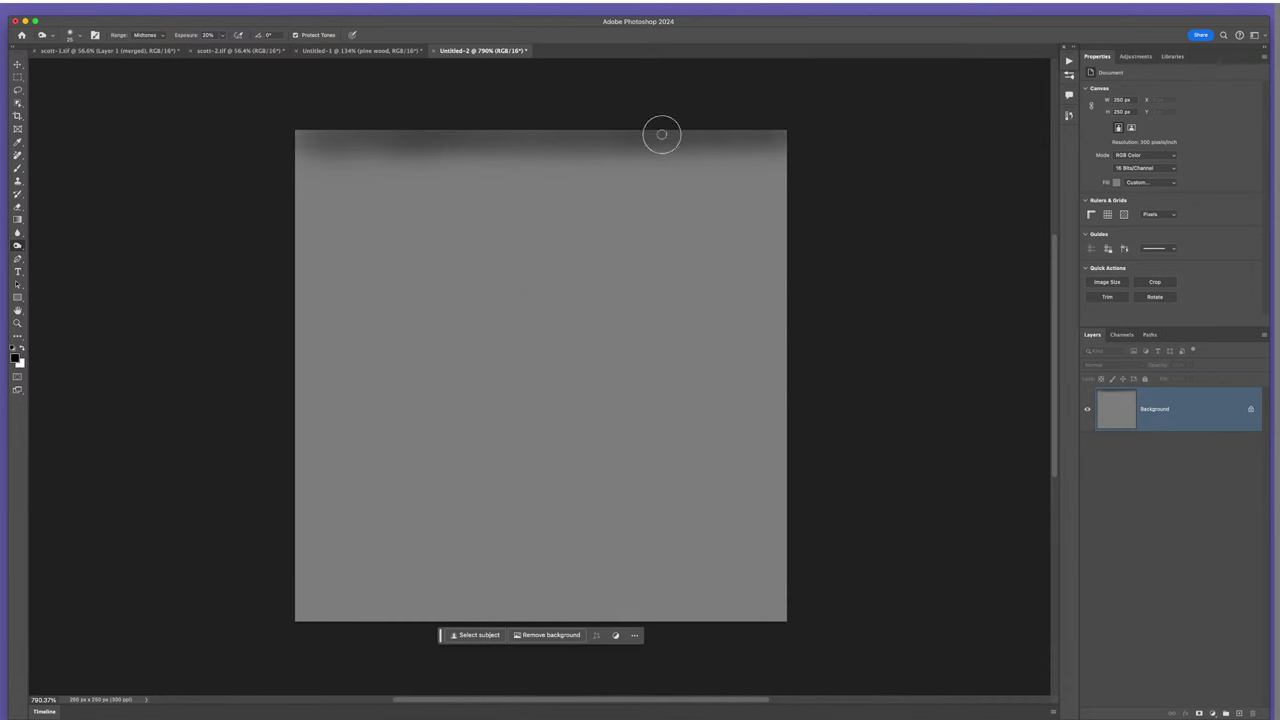
pyautogui.moveTo(320, 131); pyautogui.dragTo(749, 131)
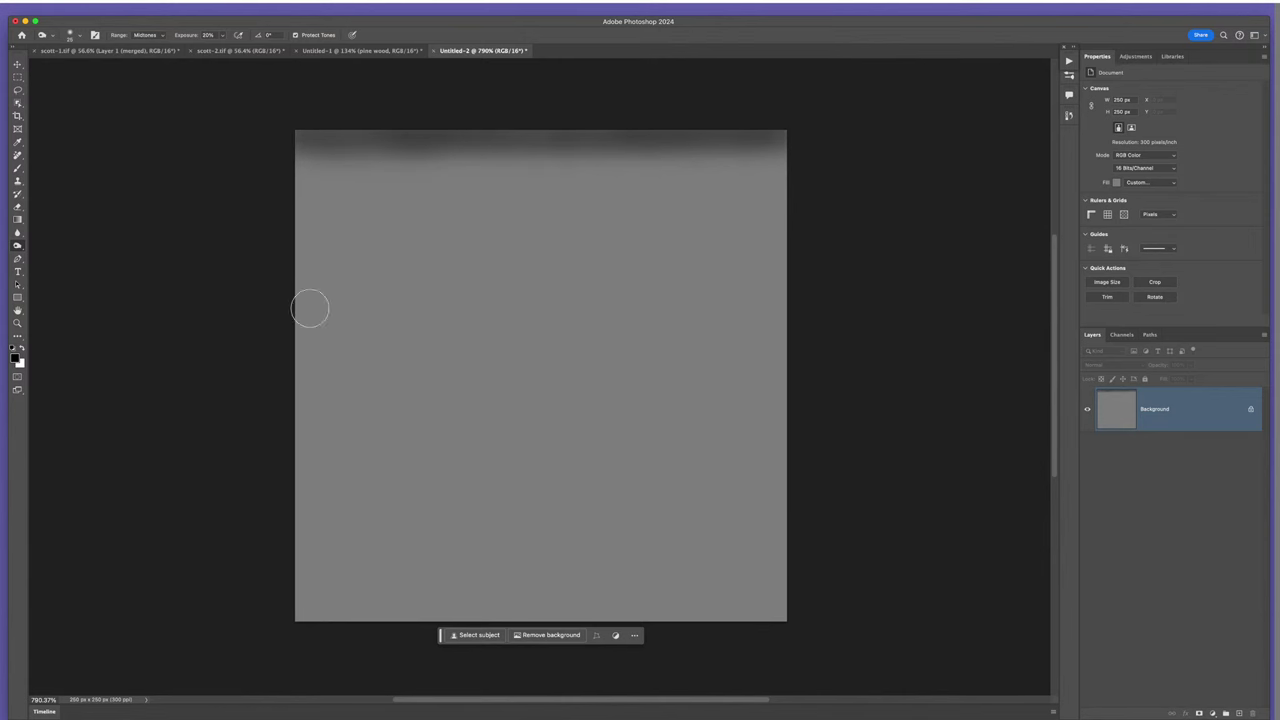
# - Burn a wide upper-middle band at brush size 45 and a thin bottom band at about 20
pyautogui.press(']')
pyautogui.press(']')
pyautogui.moveTo(309, 271)
pyautogui.mouseDown()
pyautogui.moveTo(821, 284)
pyautogui.moveTo(300, 286)
pyautogui.moveTo(813, 294)
pyautogui.moveTo(618, 270)
pyautogui.moveTo(383, 284)
pyautogui.moveTo(724, 282)
pyautogui.moveTo(398, 275)
pyautogui.moveTo(759, 253)
pyautogui.moveTo(488, 255)
pyautogui.moveTo(303, 281)
pyautogui.moveTo(836, 289)
pyautogui.moveTo(592, 275)
pyautogui.moveTo(706, 314)
pyautogui.mouseUp()
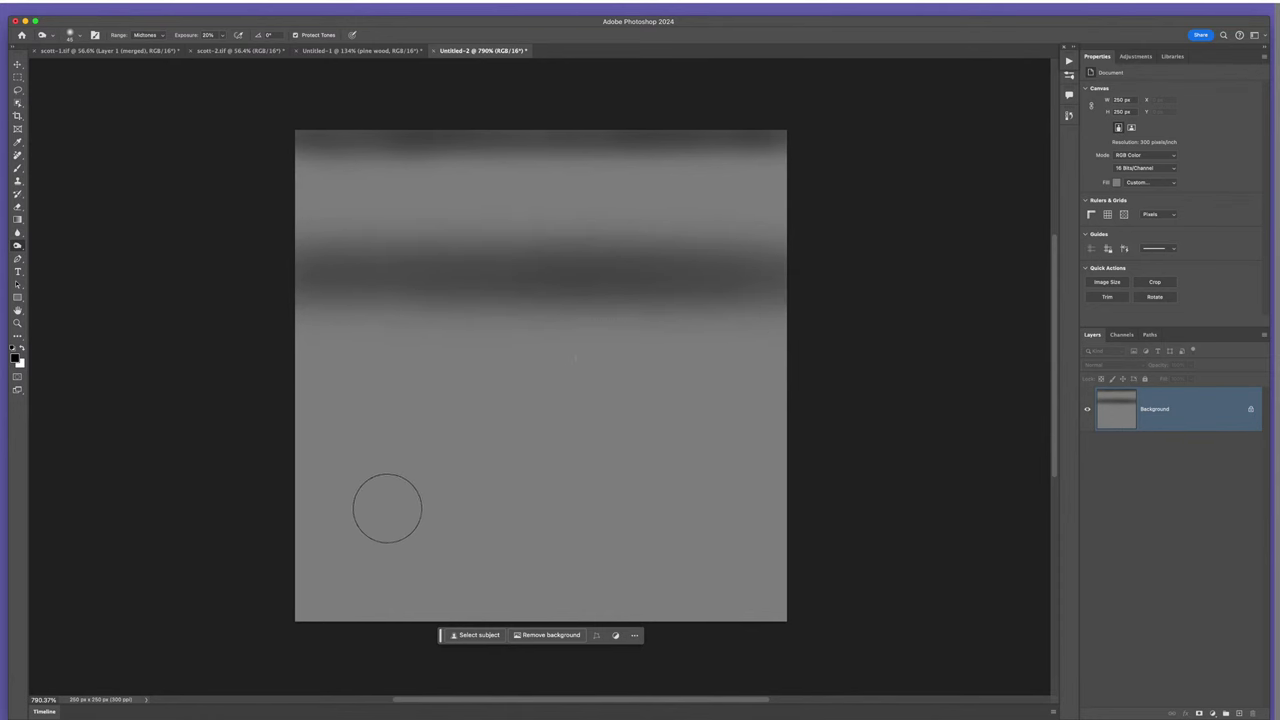
pyautogui.press('[')
pyautogui.press('[')
pyautogui.press('[')
pyautogui.moveTo(412, 538); pyautogui.dragTo(733, 524)
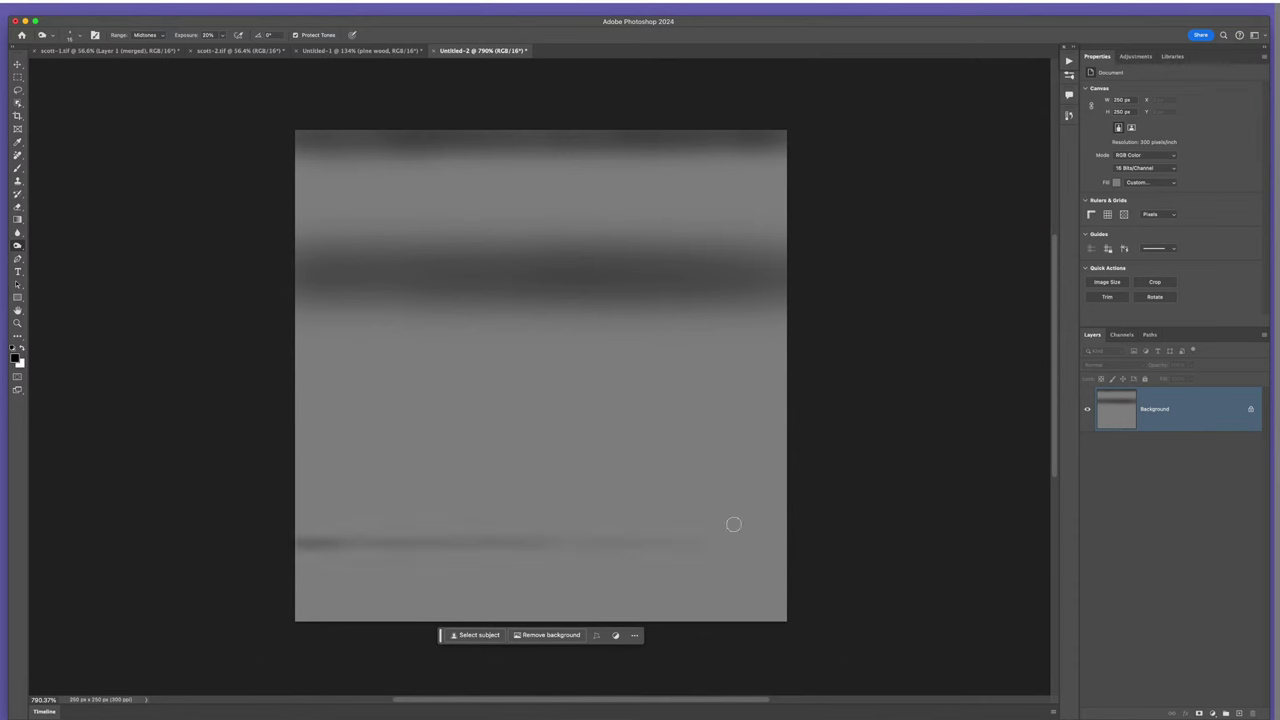
pyautogui.moveTo(393, 538)
pyautogui.mouseDown()
pyautogui.moveTo(752, 530)
pyautogui.moveTo(258, 547)
pyautogui.moveTo(662, 533)
pyautogui.moveTo(885, 545)
pyautogui.moveTo(486, 528)
pyautogui.moveTo(239, 538)
pyautogui.moveTo(854, 526)
pyautogui.mouseUp()
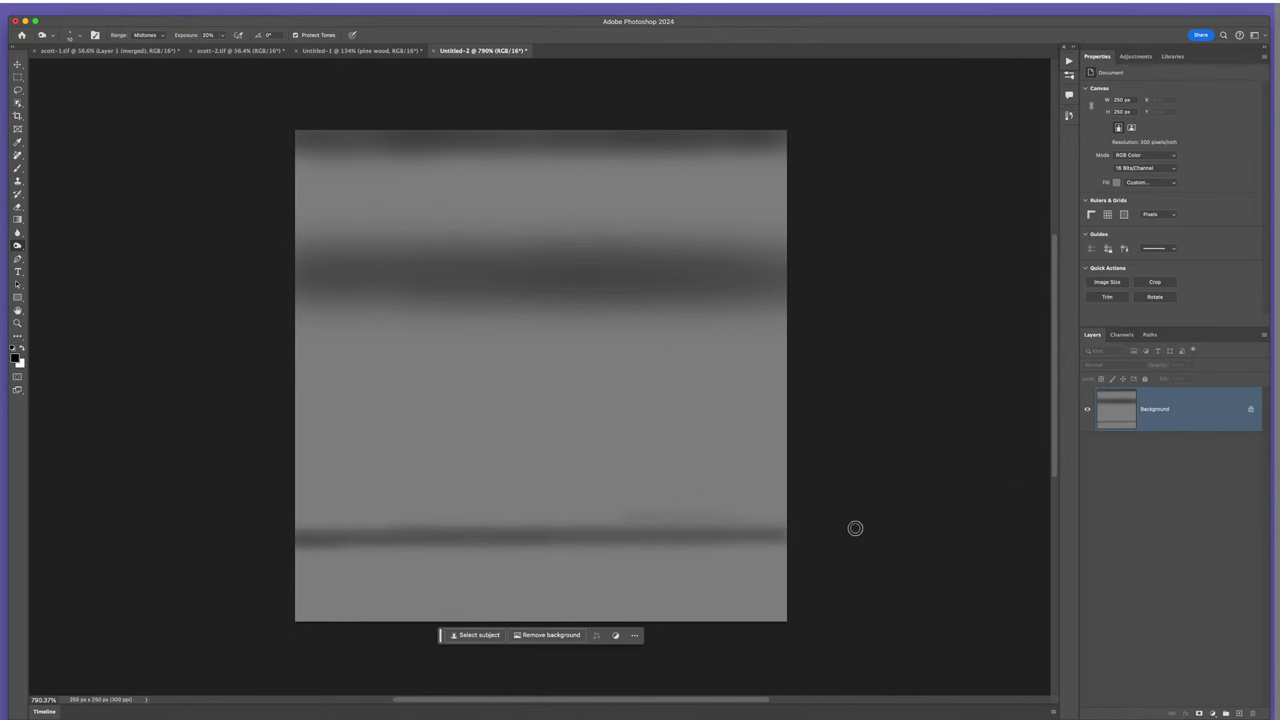
pyautogui.moveTo(779, 537); pyautogui.dragTo(263, 546)
pyautogui.click(16, 245)
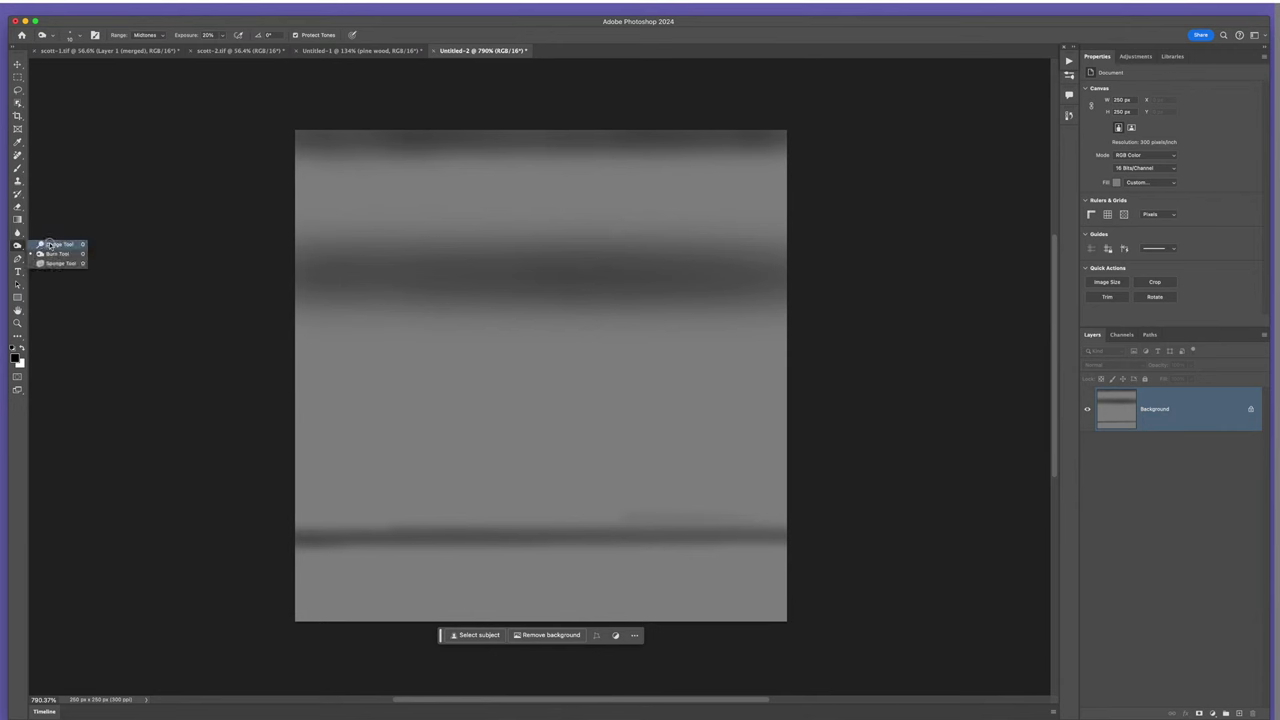
# - Dodge light stripes across the upper band, the middle gray area and below the lower dark line
pyautogui.click(55, 245)
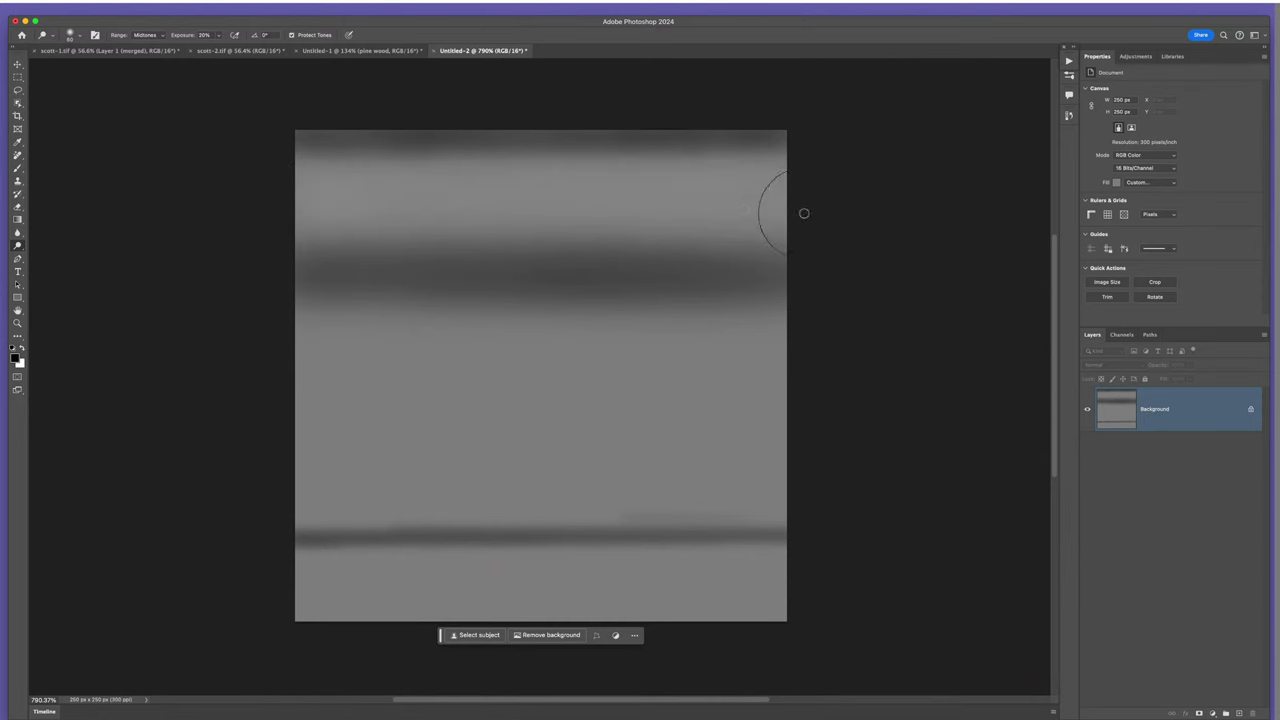
pyautogui.moveTo(675, 194)
pyautogui.mouseDown()
pyautogui.moveTo(581, 187)
pyautogui.moveTo(776, 177)
pyautogui.moveTo(717, 194)
pyautogui.moveTo(260, 201)
pyautogui.moveTo(849, 199)
pyautogui.mouseUp()
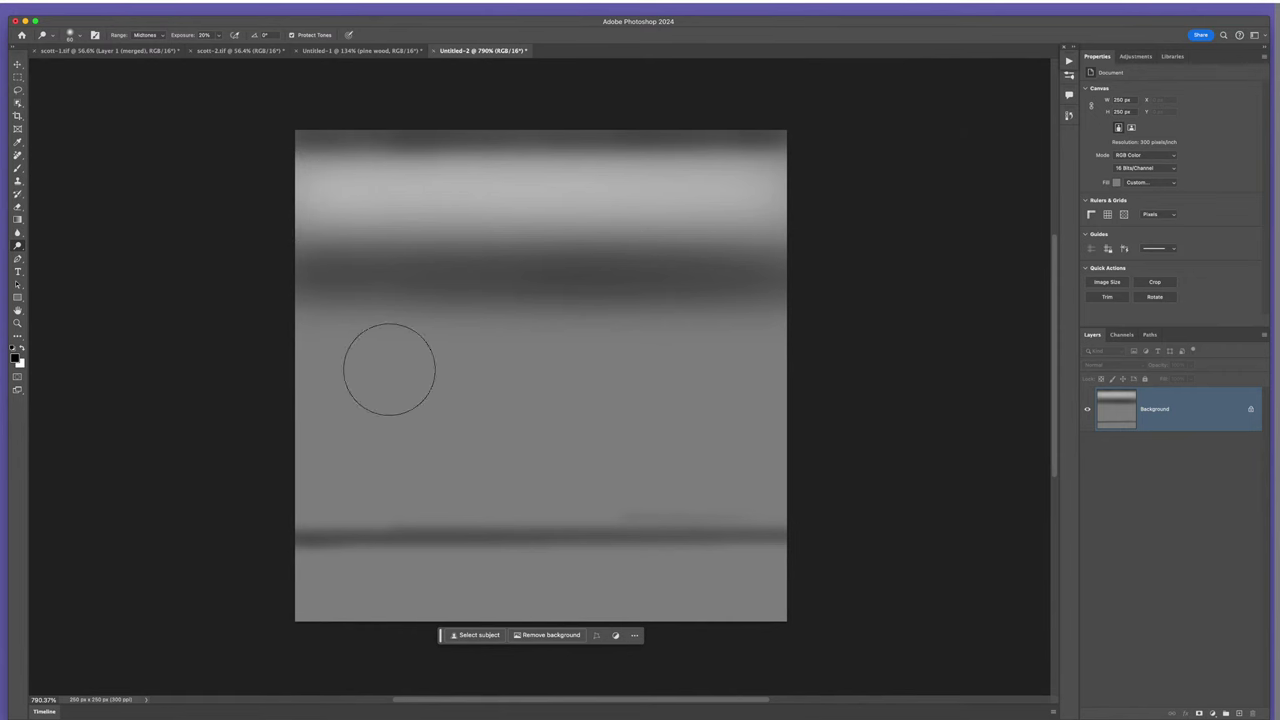
pyautogui.press(']')
pyautogui.press(']')
pyautogui.press(']')
pyautogui.press(']')
pyautogui.press(']')
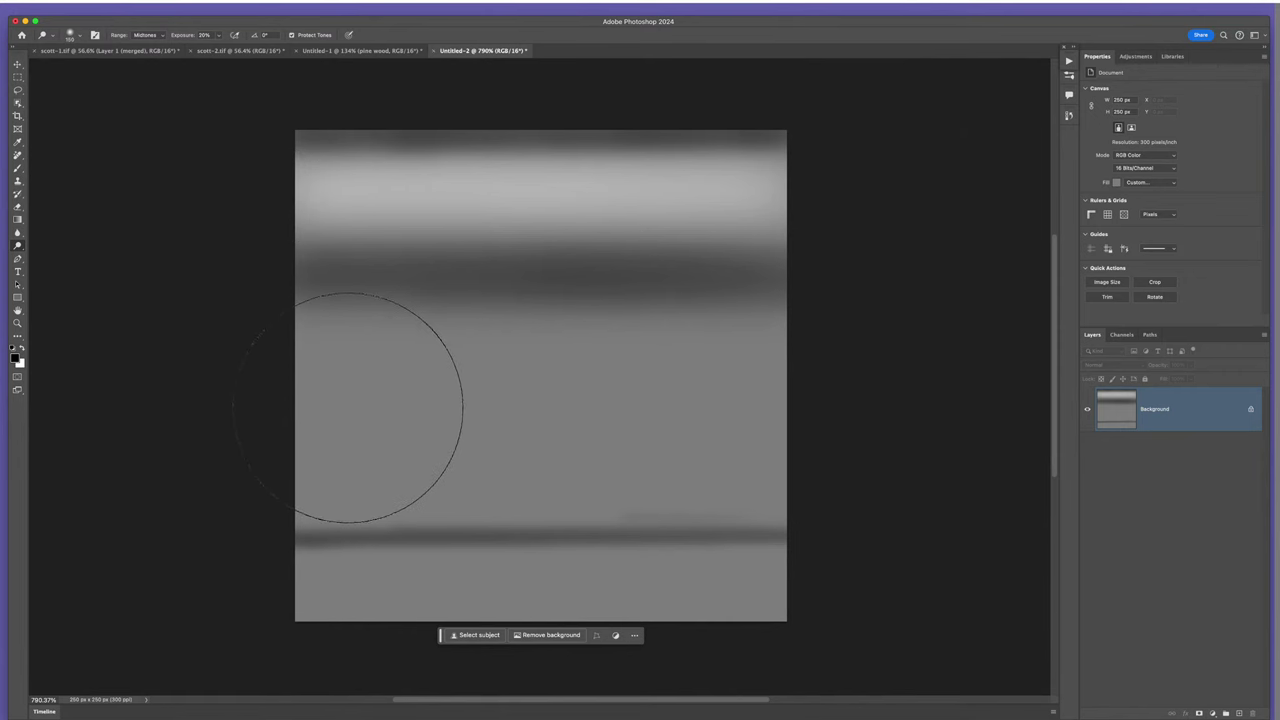
pyautogui.moveTo(367, 405)
pyautogui.mouseDown()
pyautogui.moveTo(719, 390)
pyautogui.moveTo(351, 405)
pyautogui.moveTo(667, 376)
pyautogui.moveTo(702, 390)
pyautogui.moveTo(819, 389)
pyautogui.moveTo(272, 410)
pyautogui.moveTo(719, 378)
pyautogui.moveTo(894, 406)
pyautogui.moveTo(834, 394)
pyautogui.moveTo(255, 416)
pyautogui.moveTo(776, 368)
pyautogui.moveTo(350, 390)
pyautogui.moveTo(792, 366)
pyautogui.moveTo(409, 366)
pyautogui.moveTo(878, 382)
pyautogui.moveTo(540, 402)
pyautogui.moveTo(502, 418)
pyautogui.moveTo(512, 429)
pyautogui.moveTo(440, 530)
pyautogui.mouseUp()
pyautogui.press('[')
pyautogui.press('[')
pyautogui.press('[')
pyautogui.press('[')
pyautogui.press('[')
pyautogui.press('[')
pyautogui.press('[')
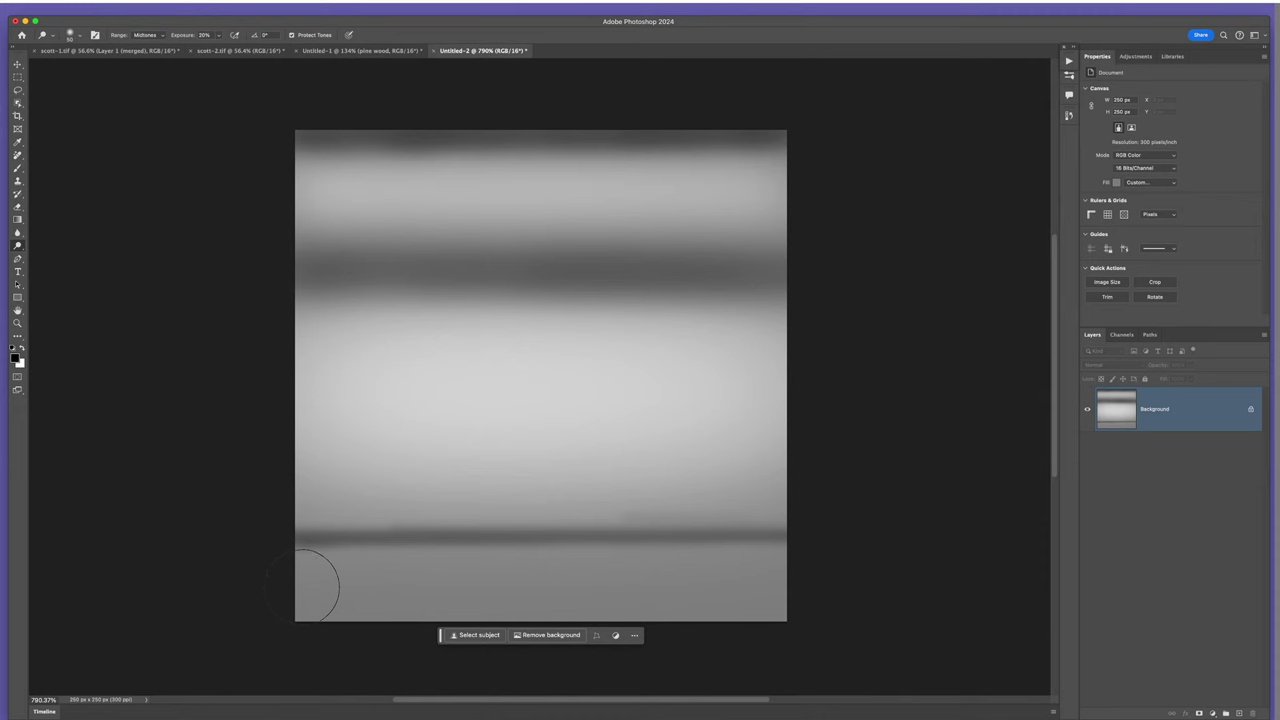
pyautogui.press(']')
pyautogui.press(']')
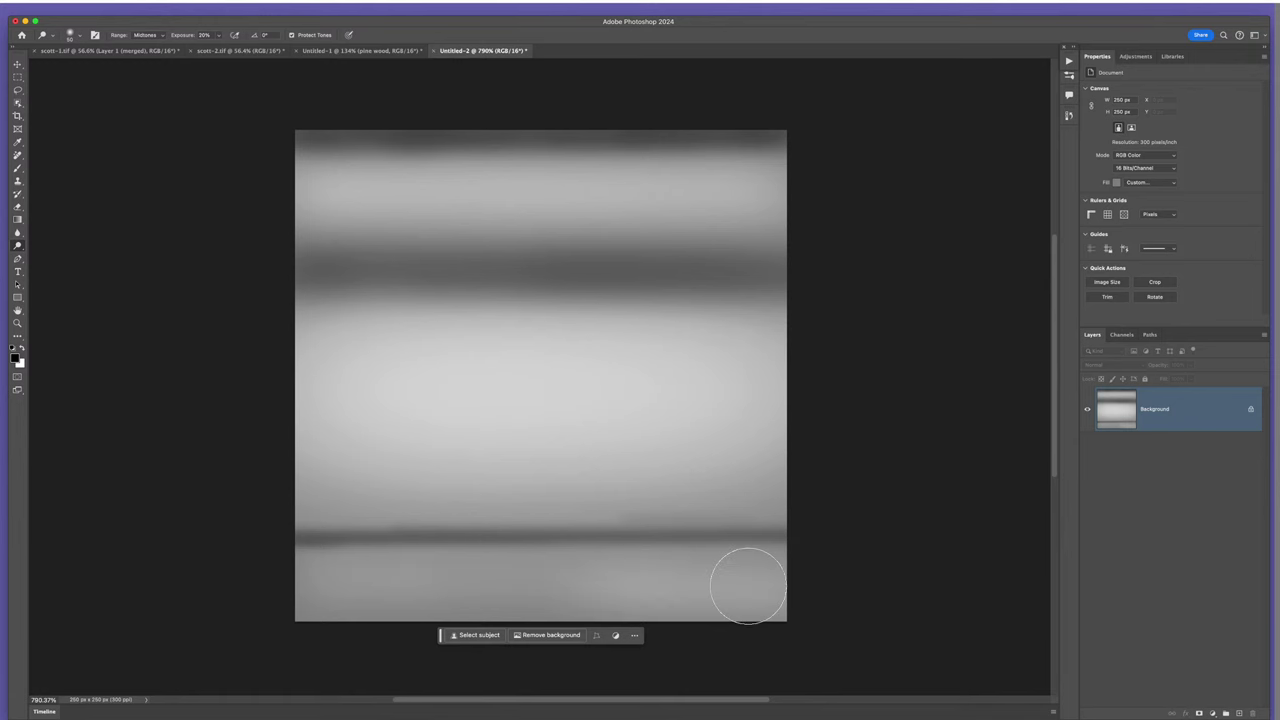
pyautogui.moveTo(248, 594)
pyautogui.mouseDown()
pyautogui.moveTo(866, 574)
pyautogui.moveTo(470, 582)
pyautogui.moveTo(337, 600)
pyautogui.moveTo(743, 571)
pyautogui.moveTo(265, 588)
pyautogui.moveTo(803, 580)
pyautogui.moveTo(649, 583)
pyautogui.mouseUp()
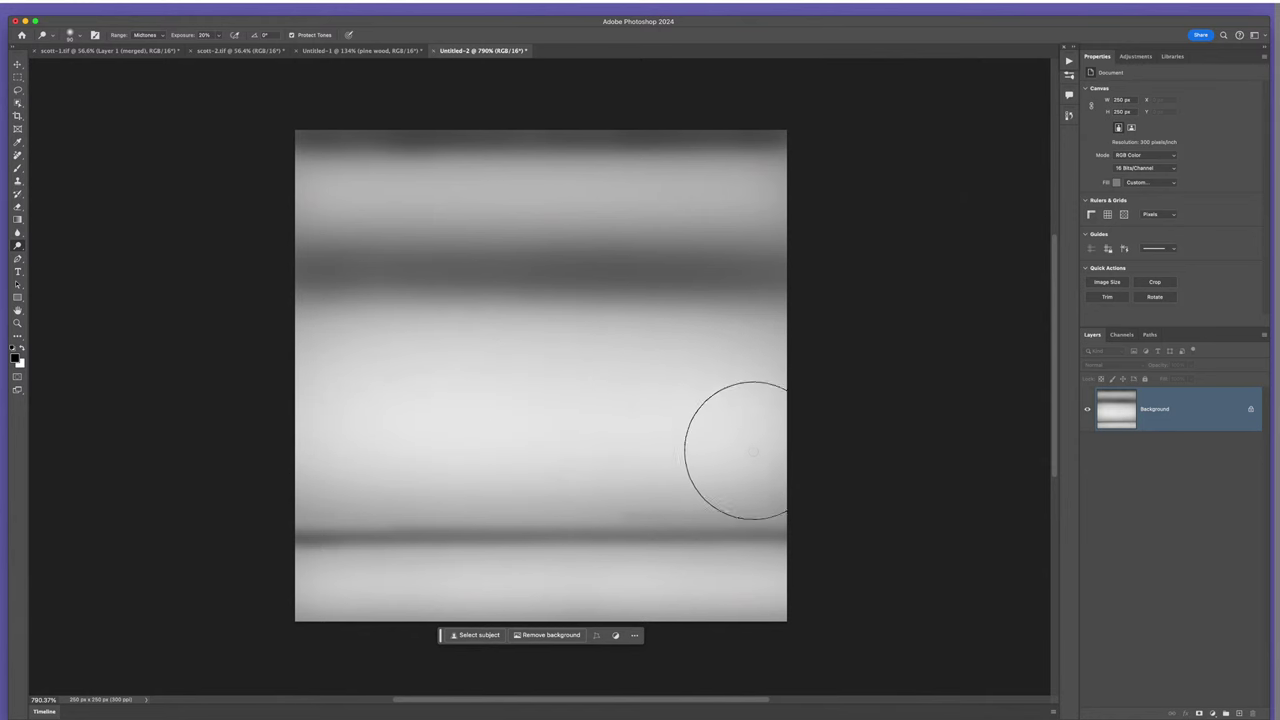
pyautogui.press('[')
pyautogui.press('[')
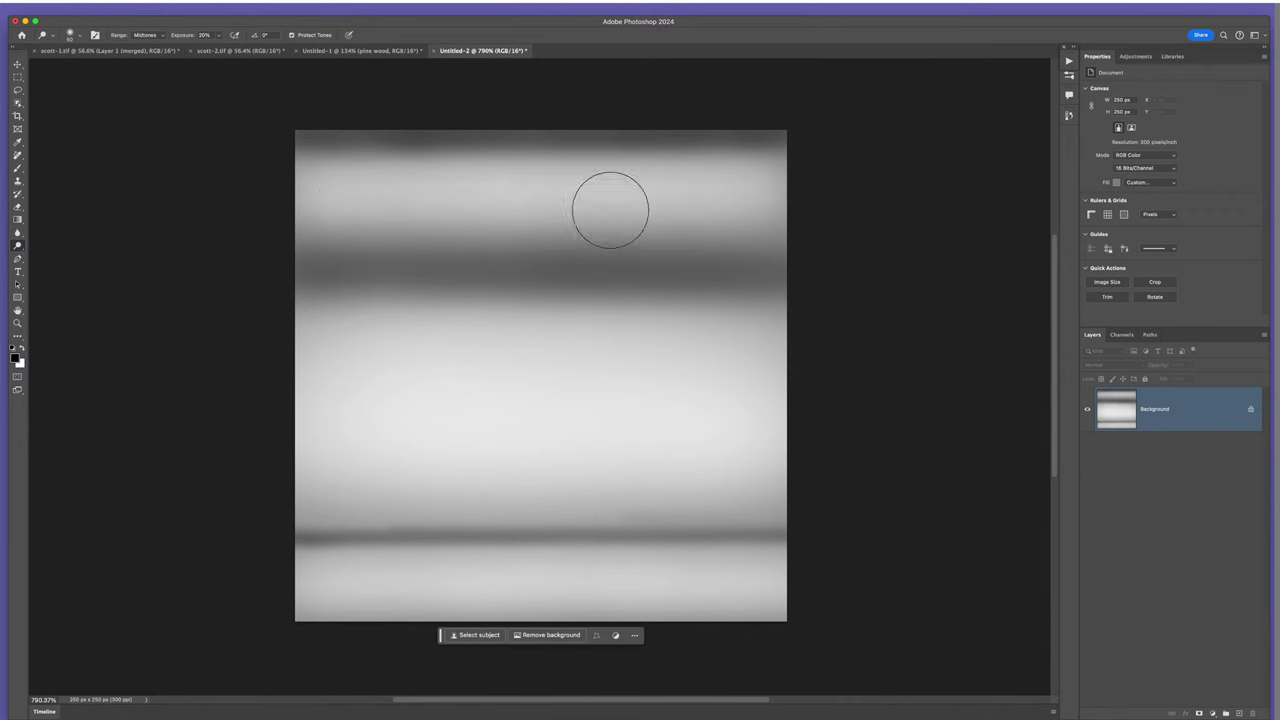
pyautogui.press('v')
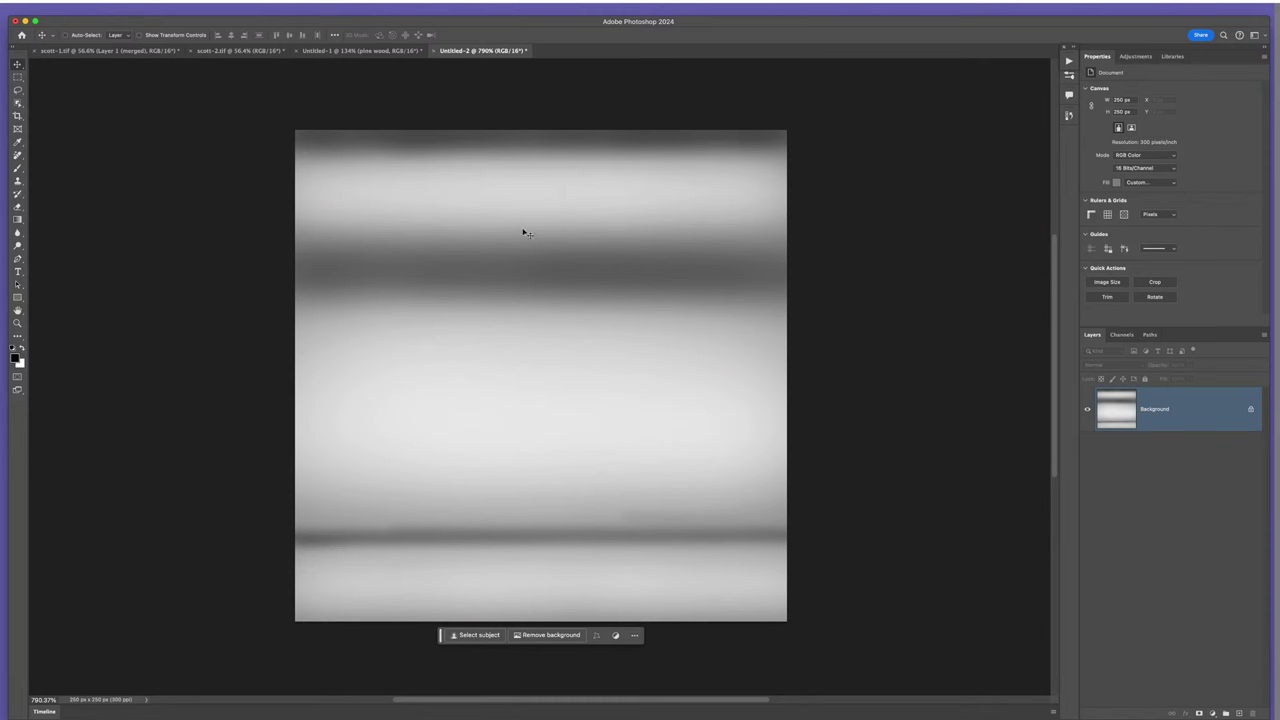
# - Add a Hue/Saturation adjustment above the pine wood in Untitled-1, lowering saturation to about -31
pyautogui.click(352, 50)
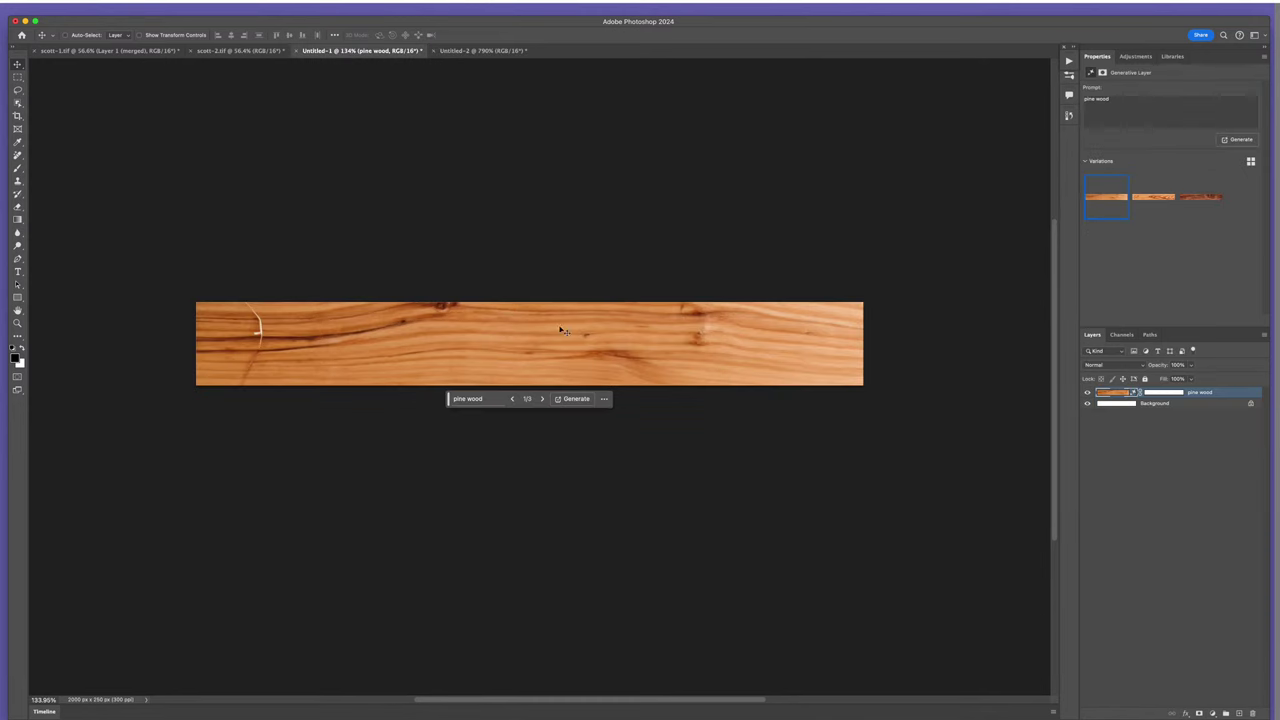
pyautogui.click(1136, 55)
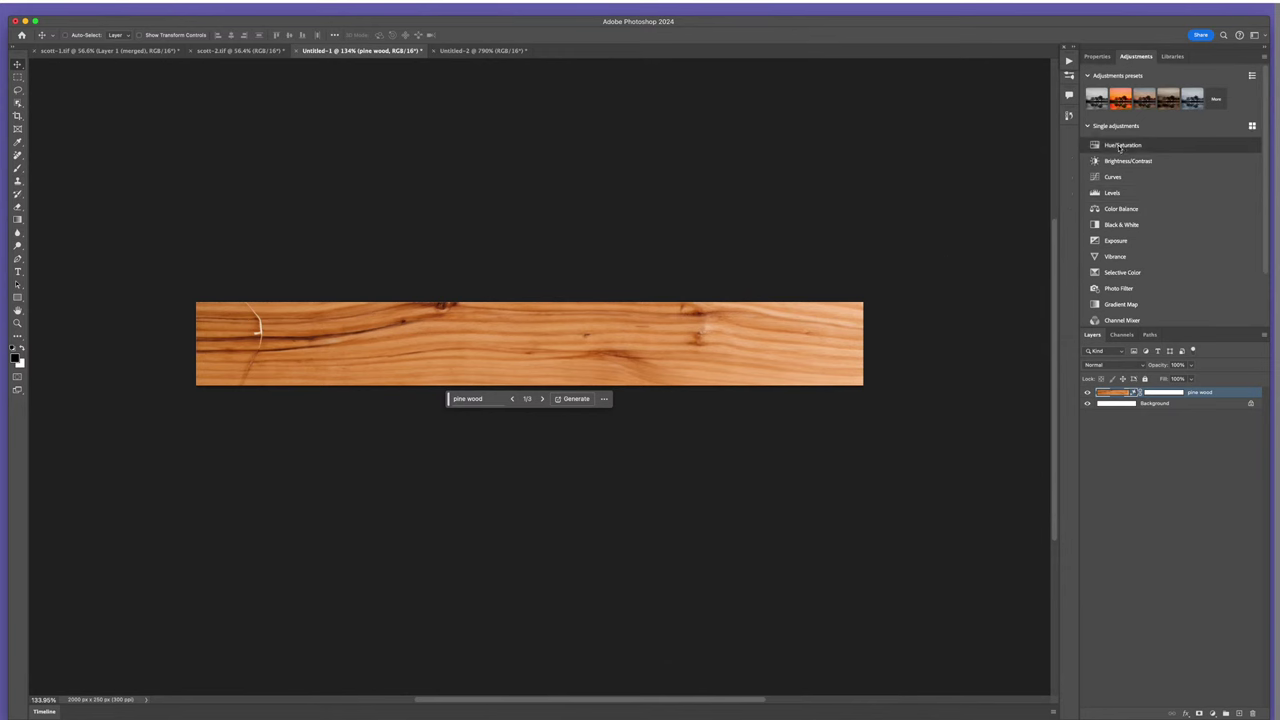
pyautogui.click(1120, 146)
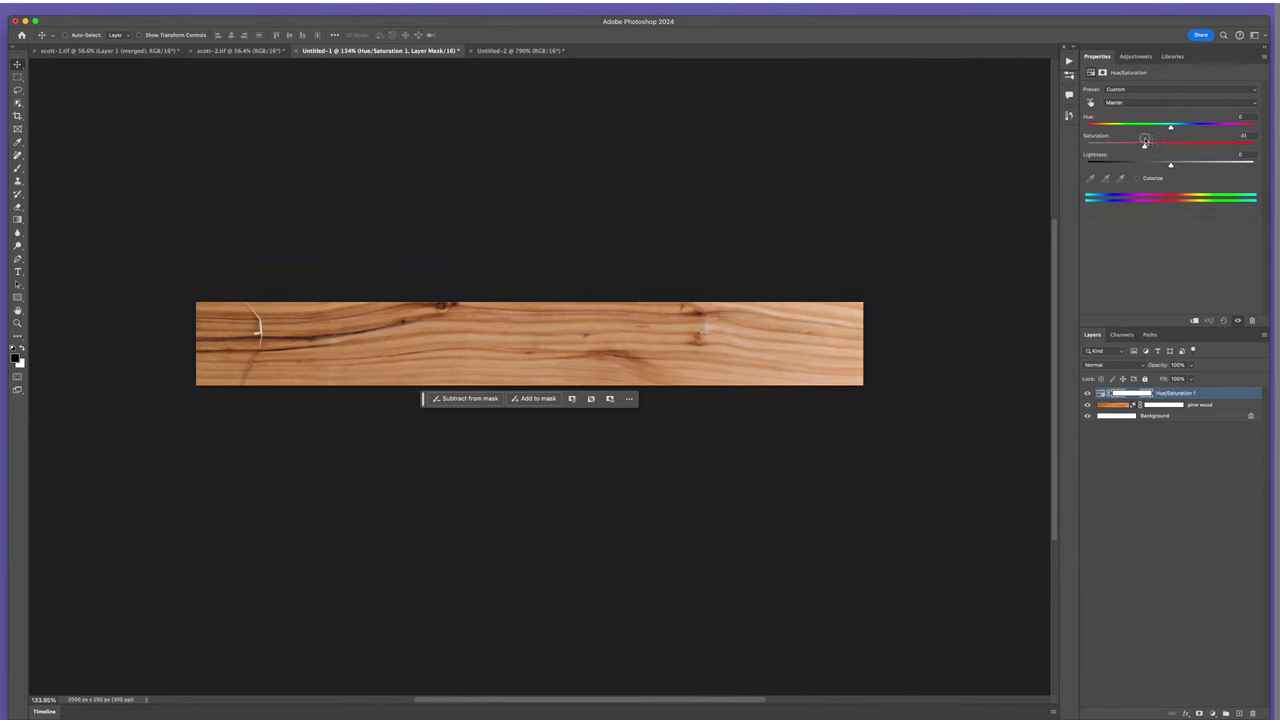
pyautogui.click(510, 50)
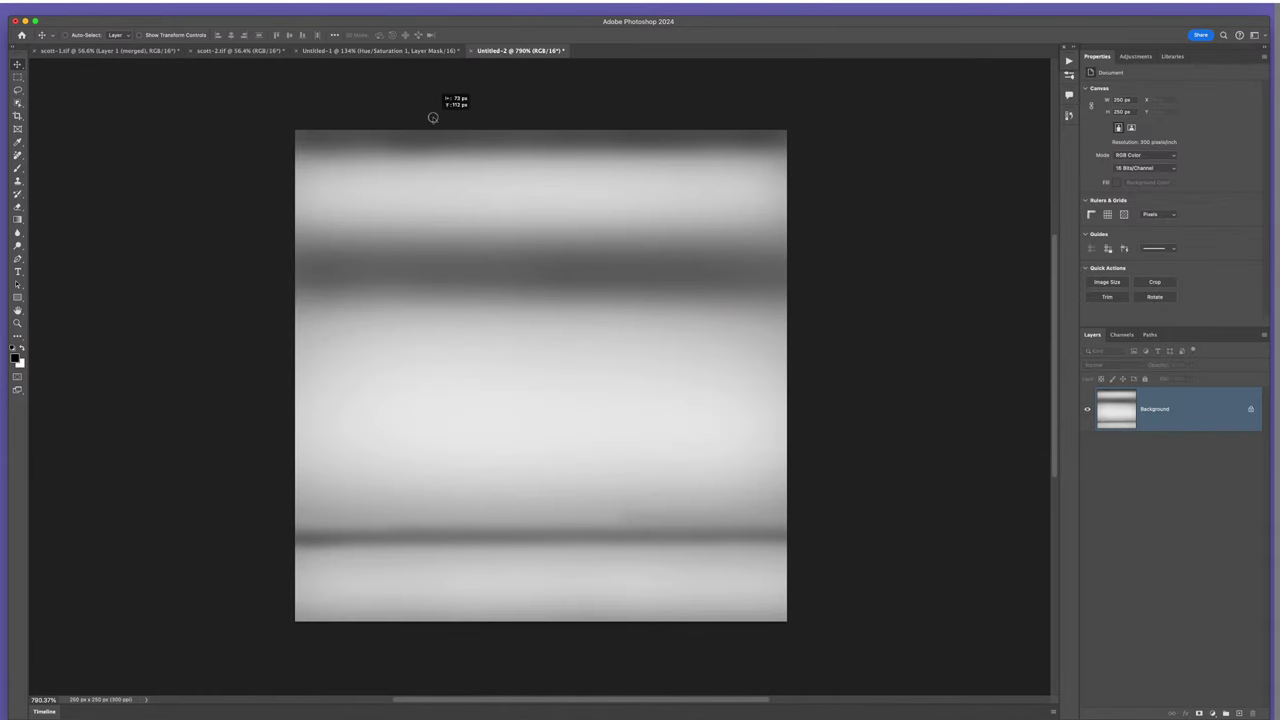
pyautogui.click(388, 52)
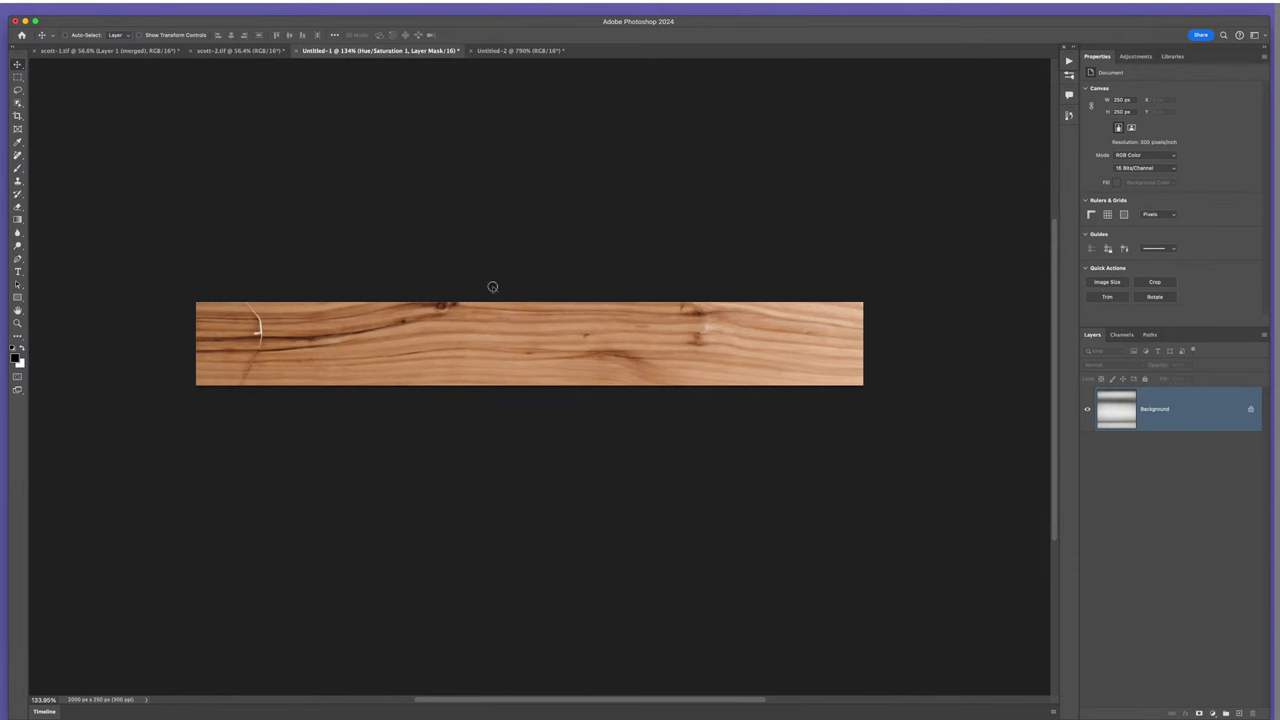
# - Drag the gray striped layer into Untitled-1 and stretch it to 2043 px wide over the wood strip
pyautogui.moveTo(518, 343); pyautogui.dragTo(526, 345)
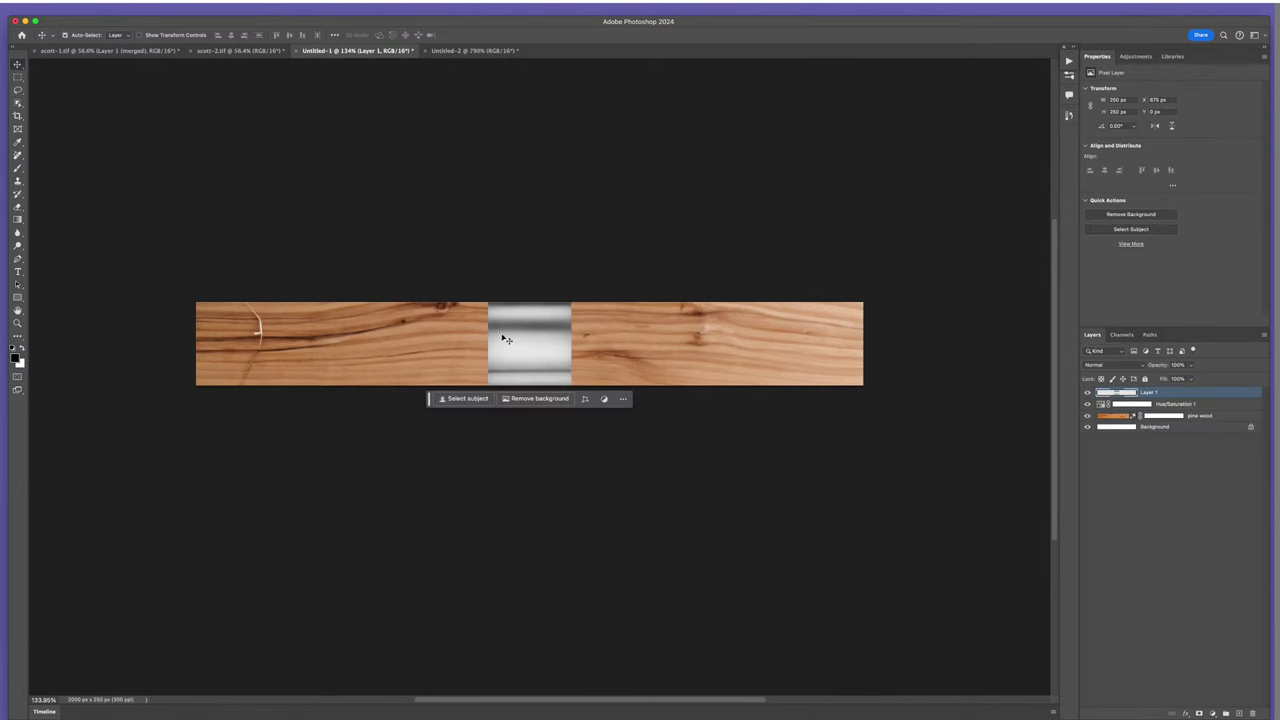
pyautogui.press('super+t')
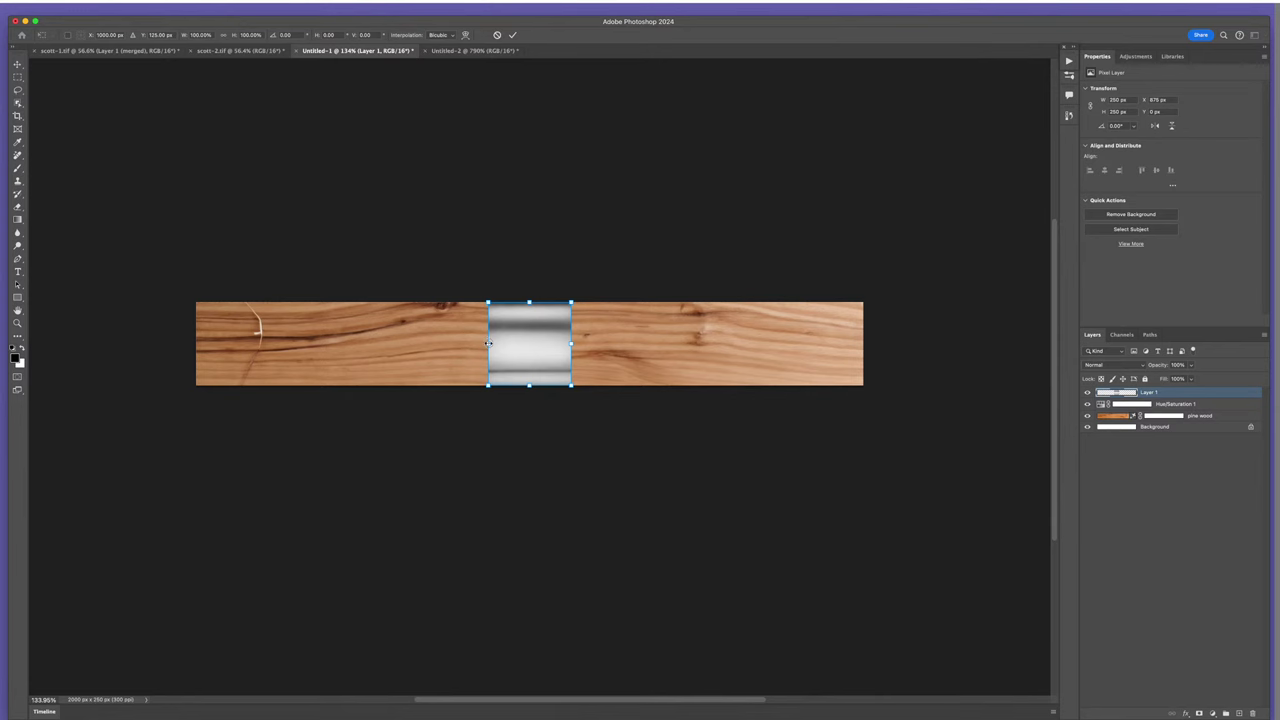
pyautogui.moveTo(487, 343); pyautogui.dragTo(189, 325)
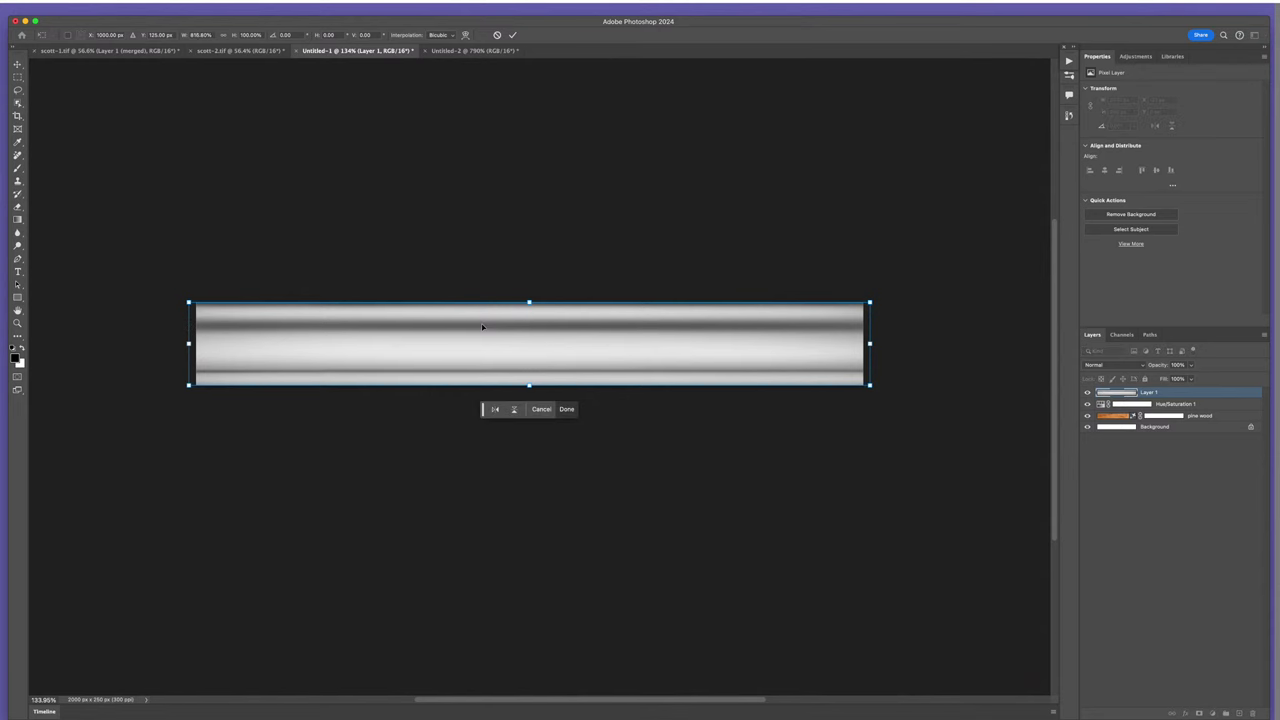
pyautogui.press('Return')
pyautogui.scroll(-4, 563, 377)
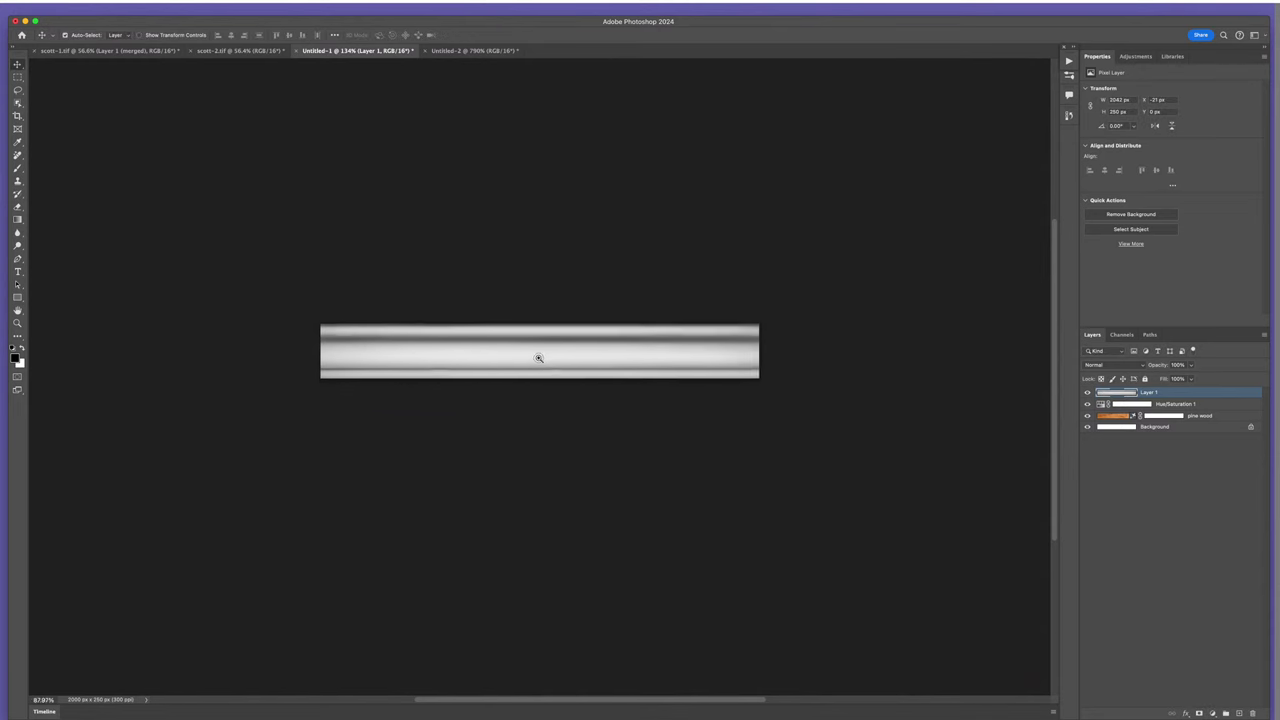
pyautogui.scroll(3, 537, 354)
pyautogui.scroll(-1, 531, 354)
pyautogui.scroll(2, 539, 357)
pyautogui.scroll(2, 540, 356)
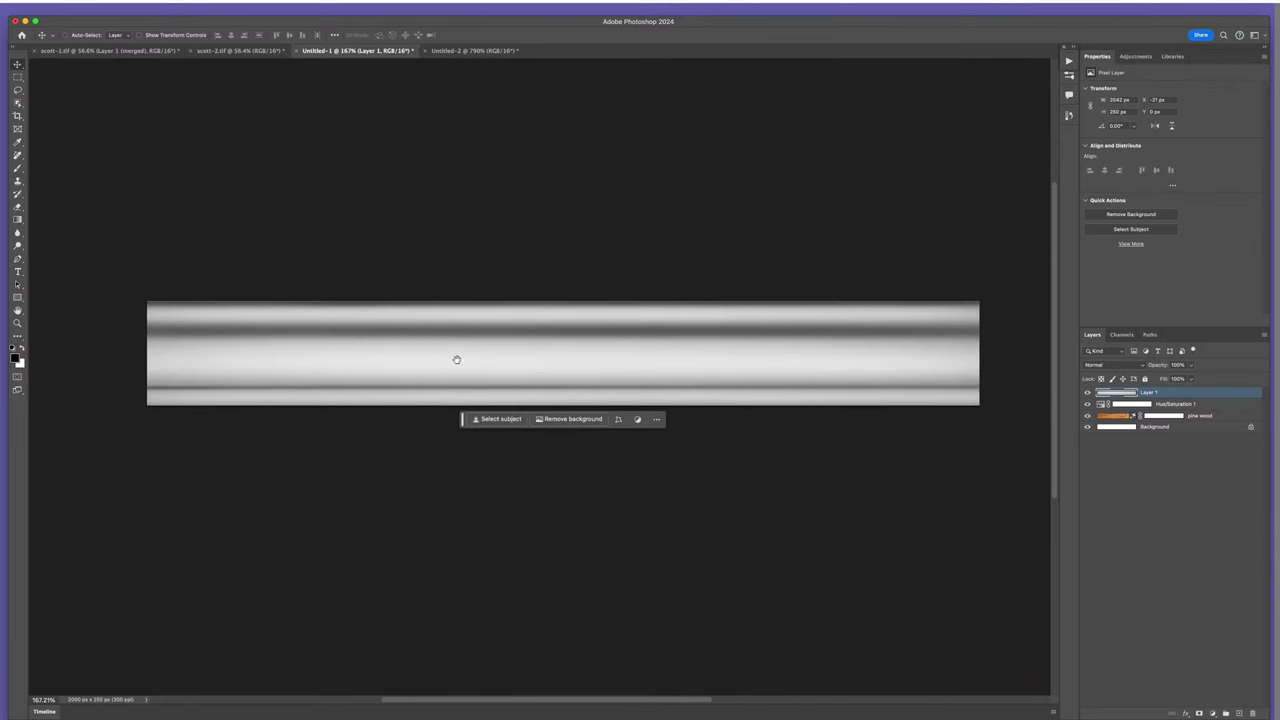
# - Set Layer 1 to Linear Burn and stamp the visible layers into a new Layer 2
pyautogui.click(1107, 366)
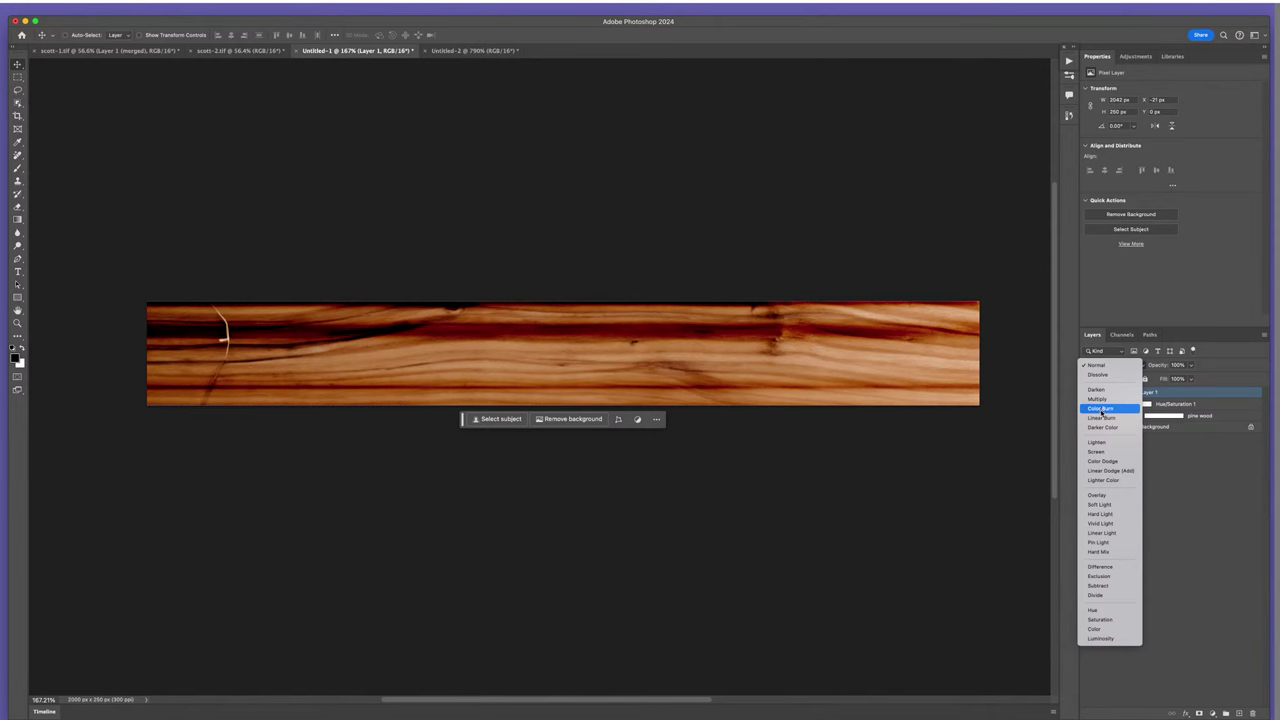
pyautogui.click(1103, 419)
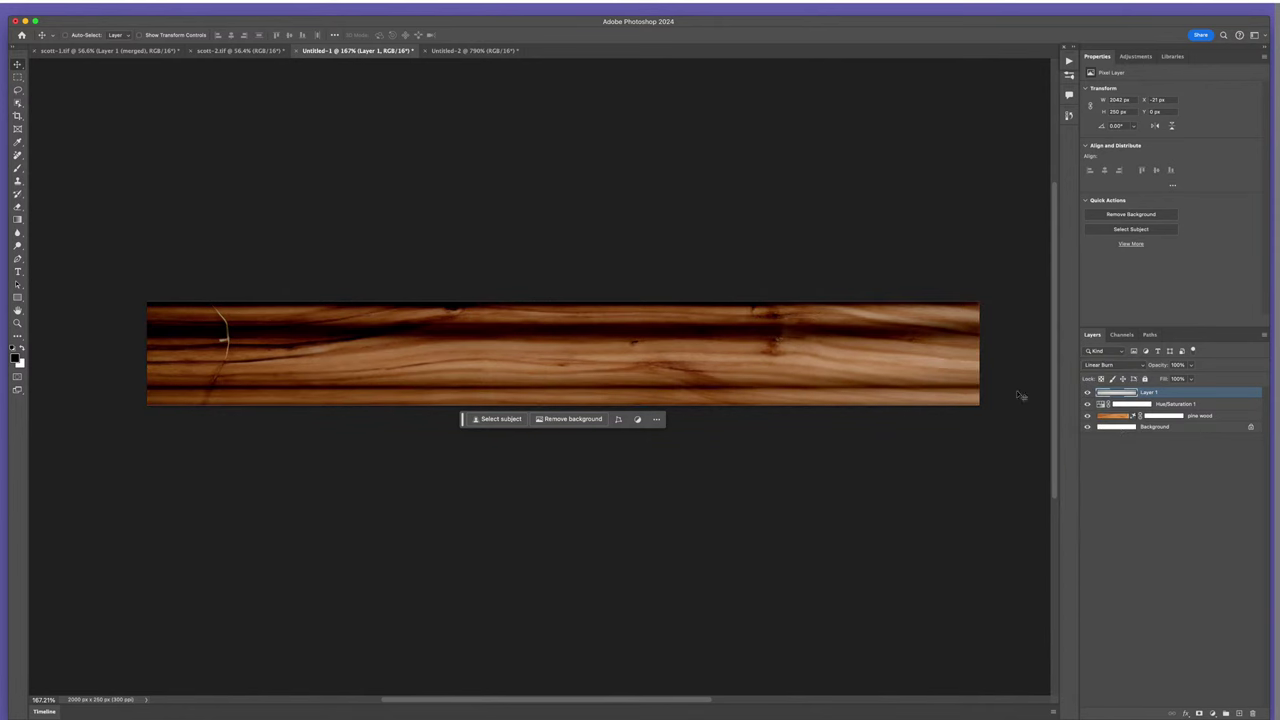
pyautogui.scroll(-3, 745, 379)
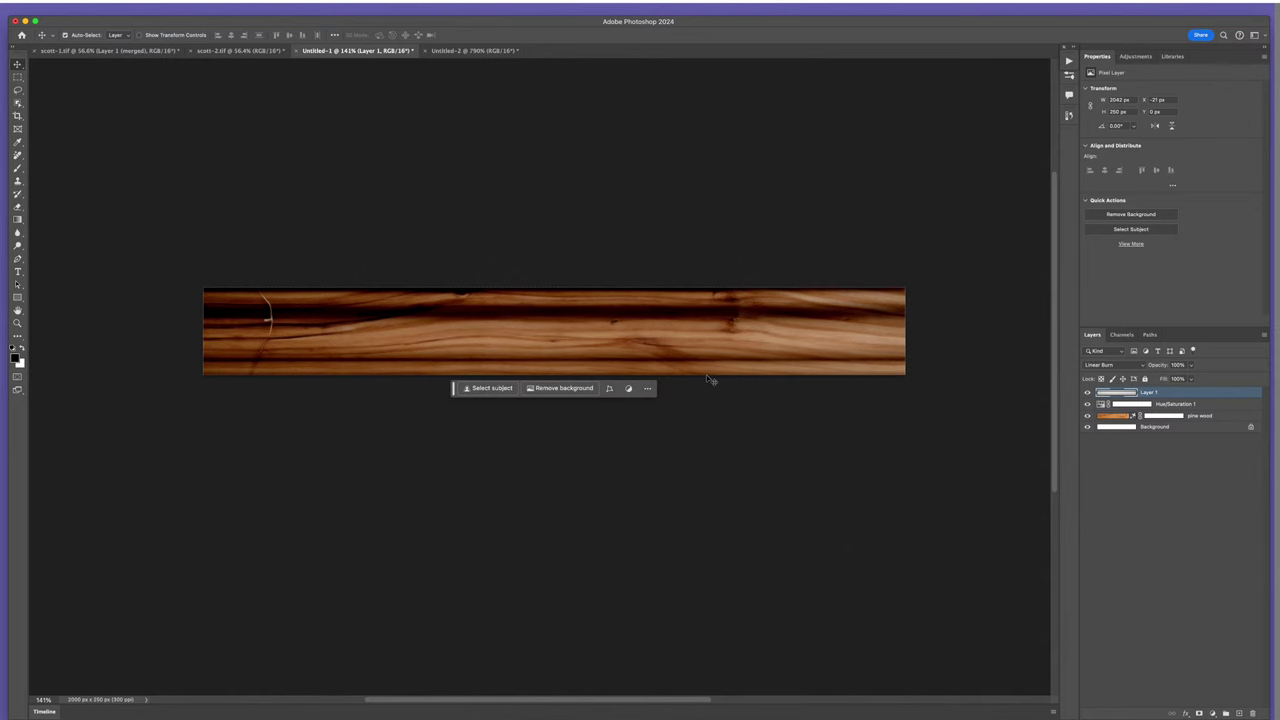
pyautogui.scroll(2, 648, 350)
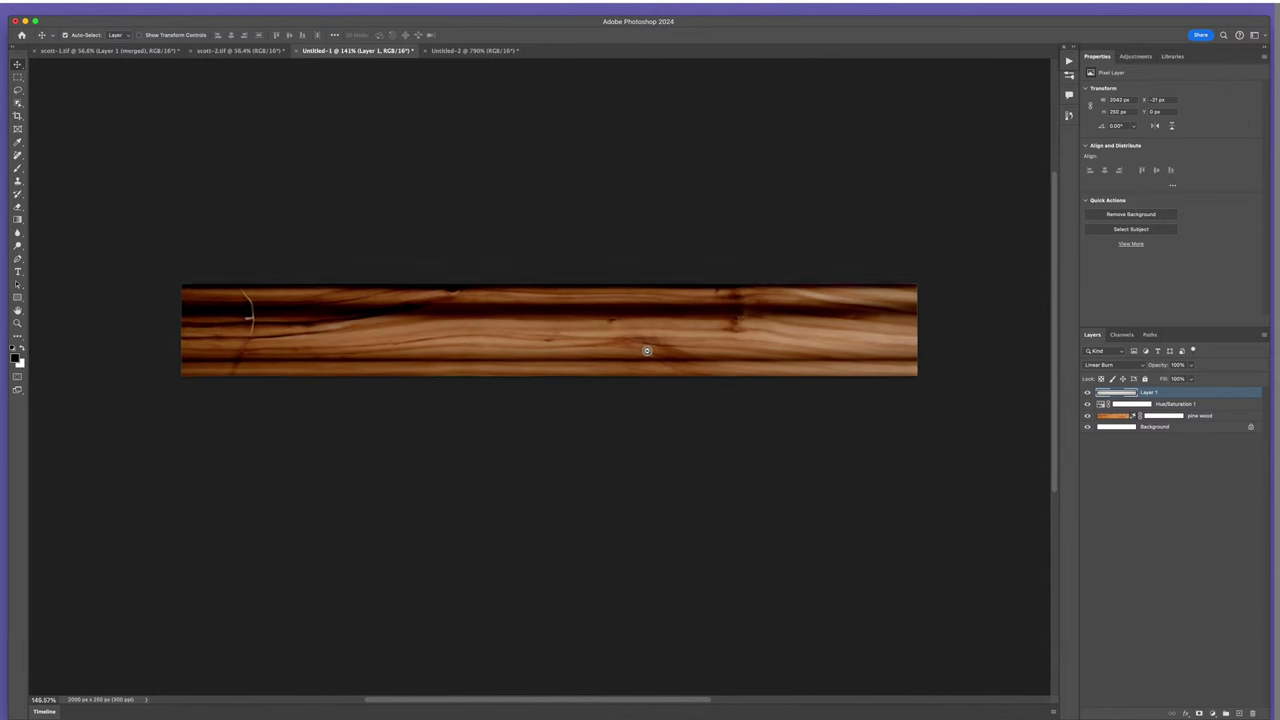
pyautogui.scroll(-2, 651, 349)
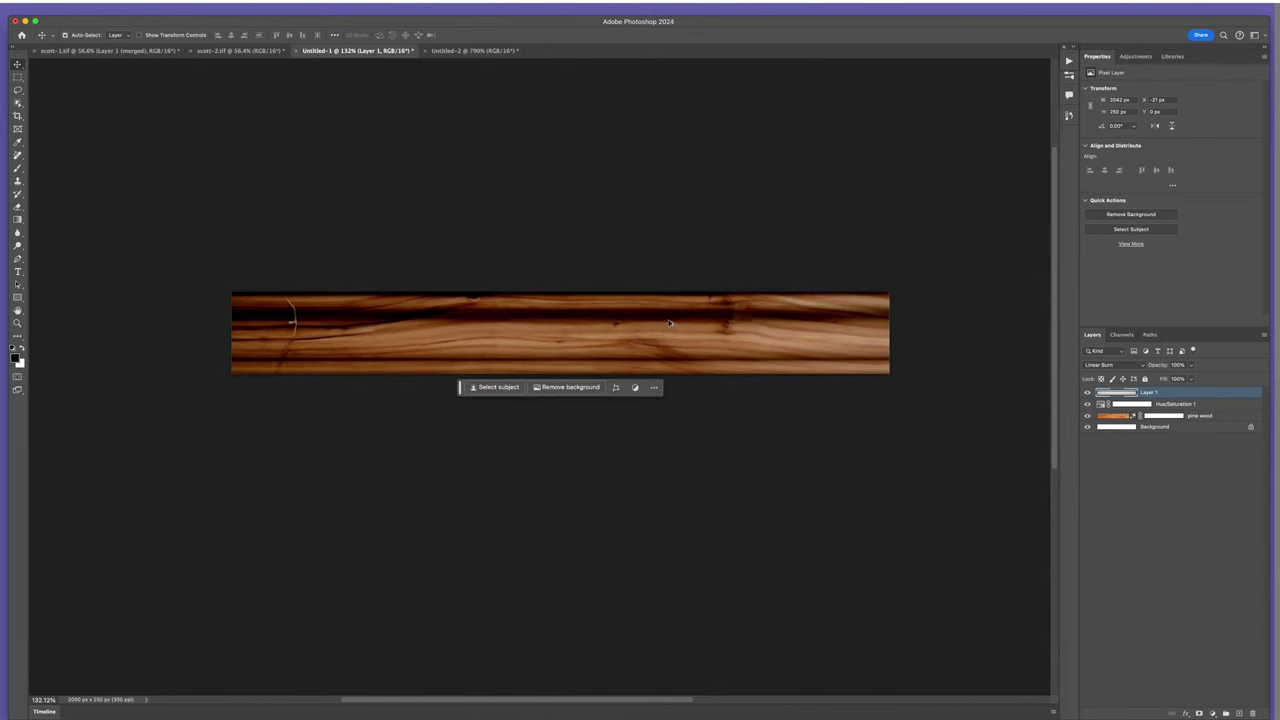
pyautogui.press('super+alt+shift+e')
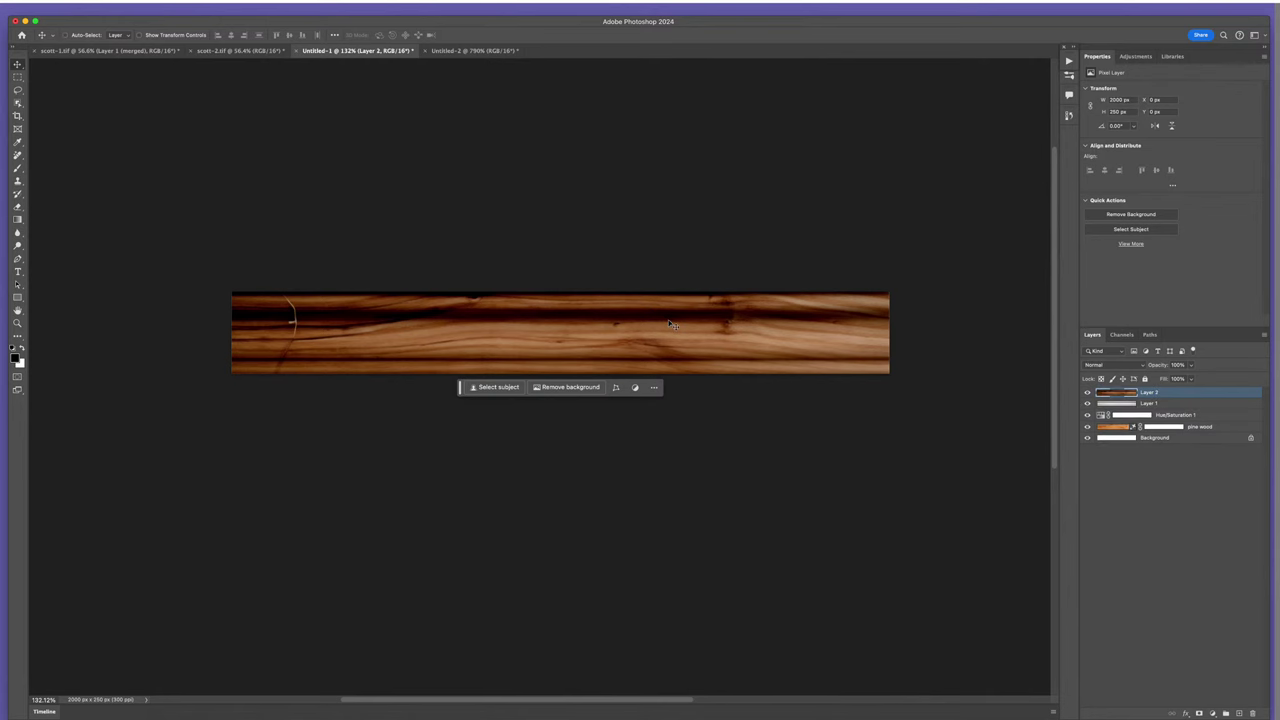
# - Paste the wood strip into scott-1.tif, move it to the floor line and widen it across the photo
pyautogui.click(218, 51)
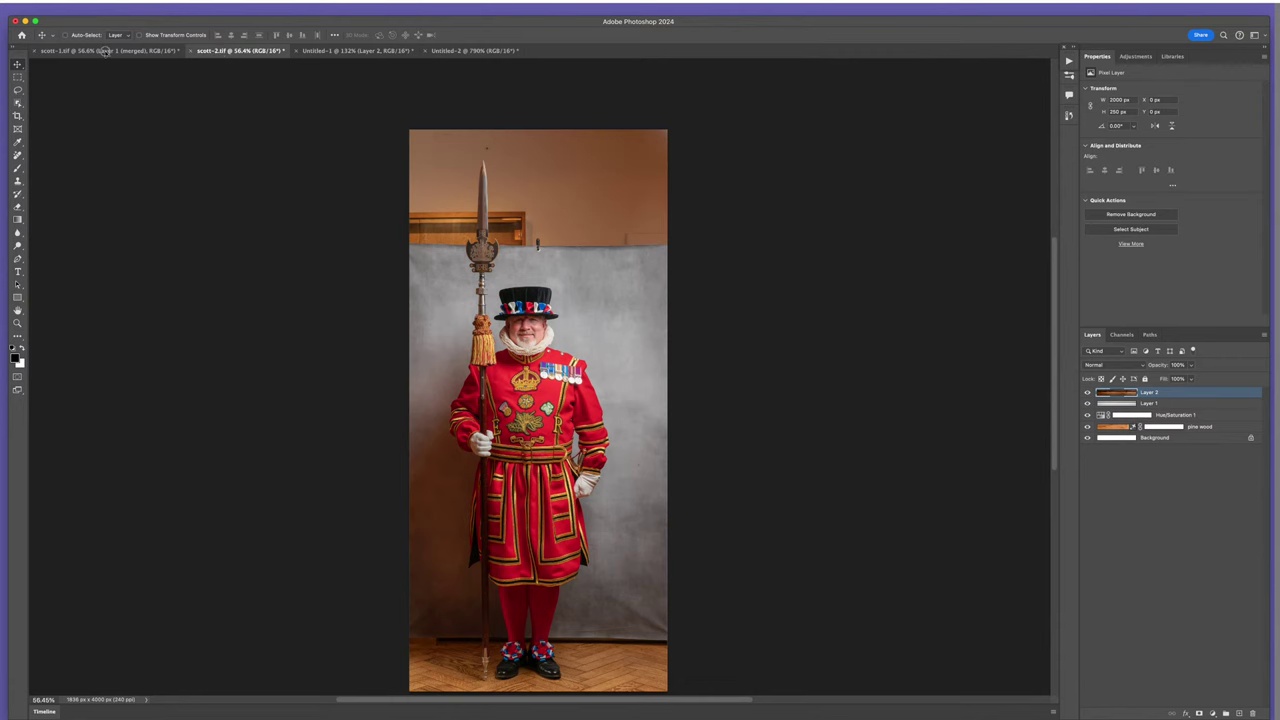
pyautogui.click(105, 51)
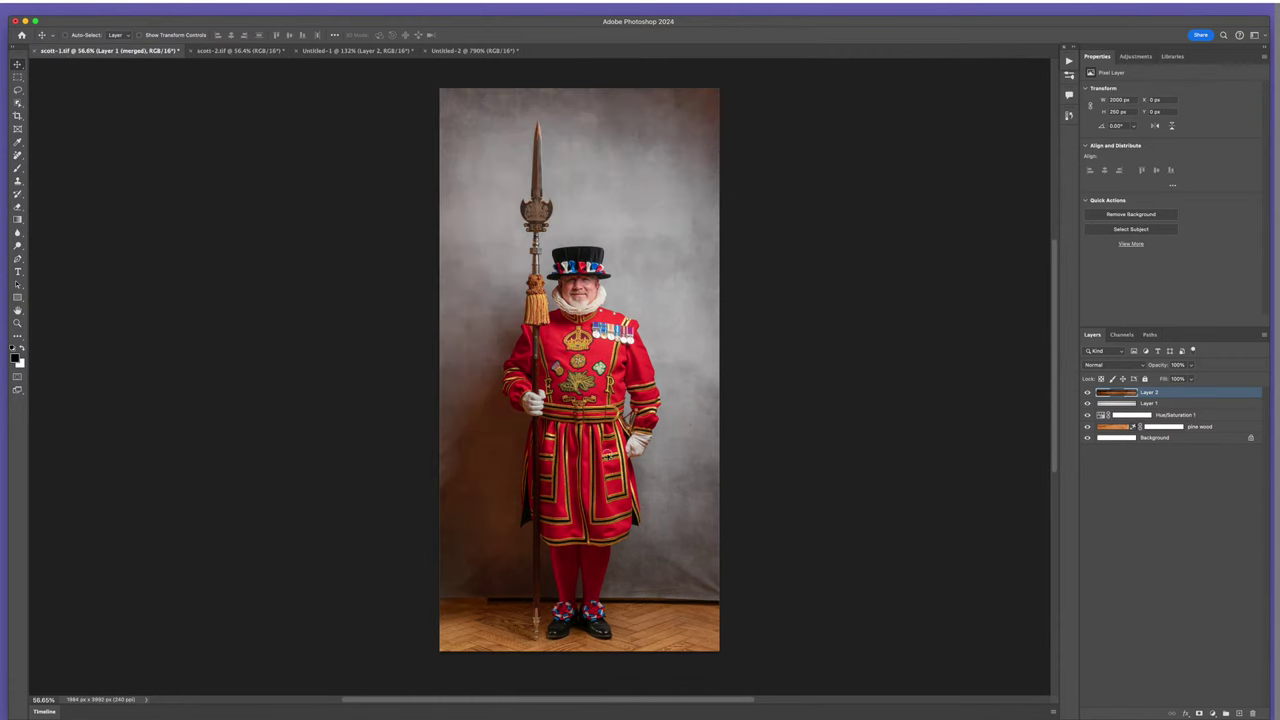
pyautogui.hotkey('ctrl', 'v')
pyautogui.moveTo(566, 380); pyautogui.dragTo(522, 587)
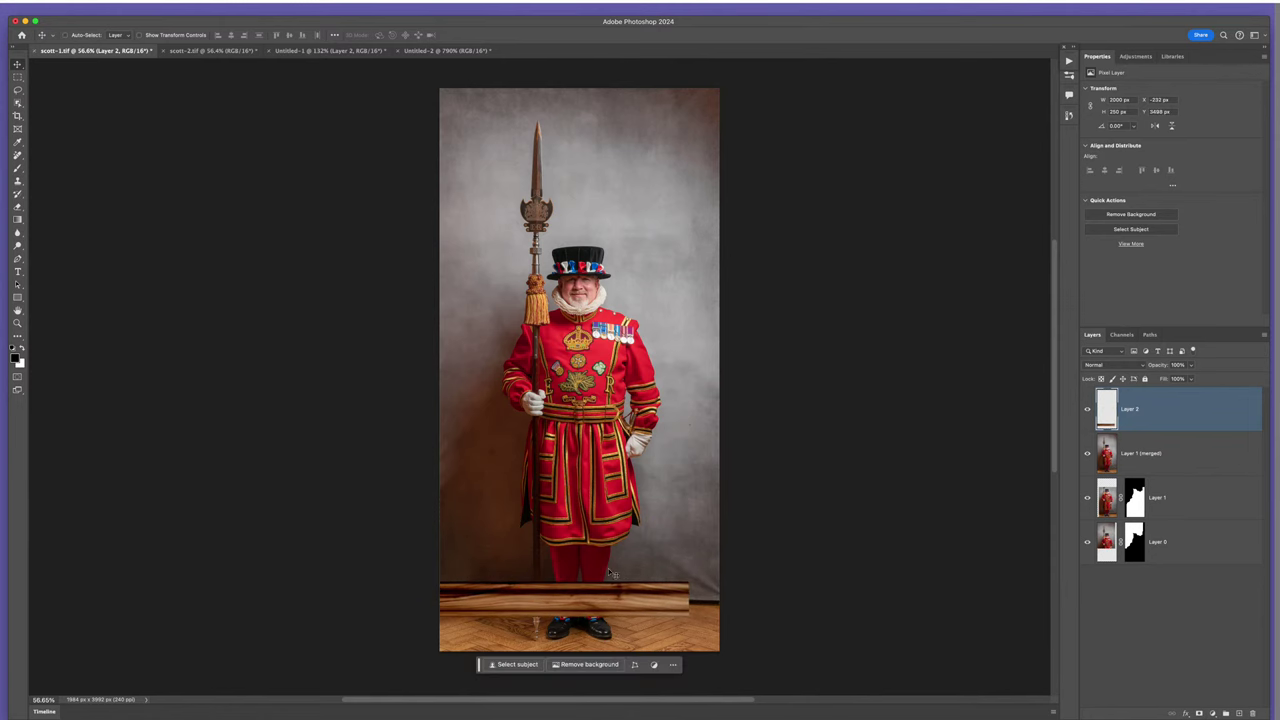
pyautogui.hotkey('ctrl', 't')
pyautogui.moveTo(687, 600); pyautogui.dragTo(729, 600)
pyautogui.press('Return')
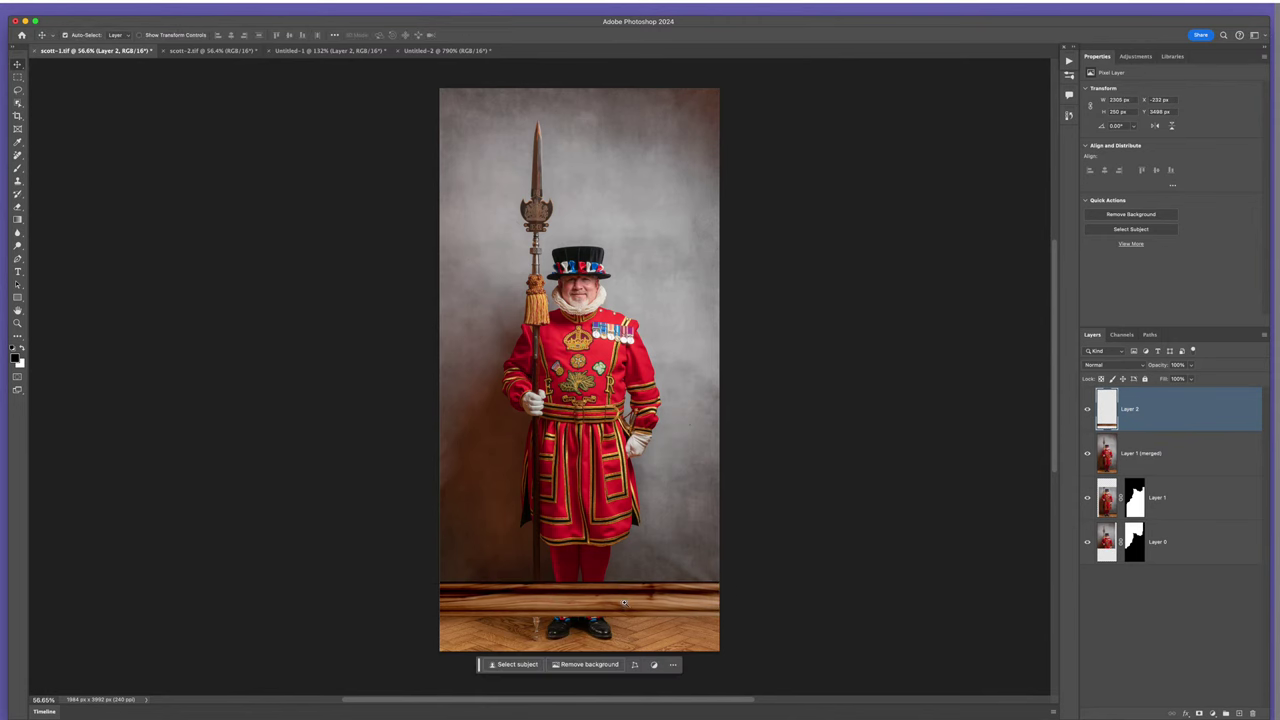
# - Reposition the strip along the floor line and squash it to about 195 px tall
pyautogui.scroll(6, 621, 602)
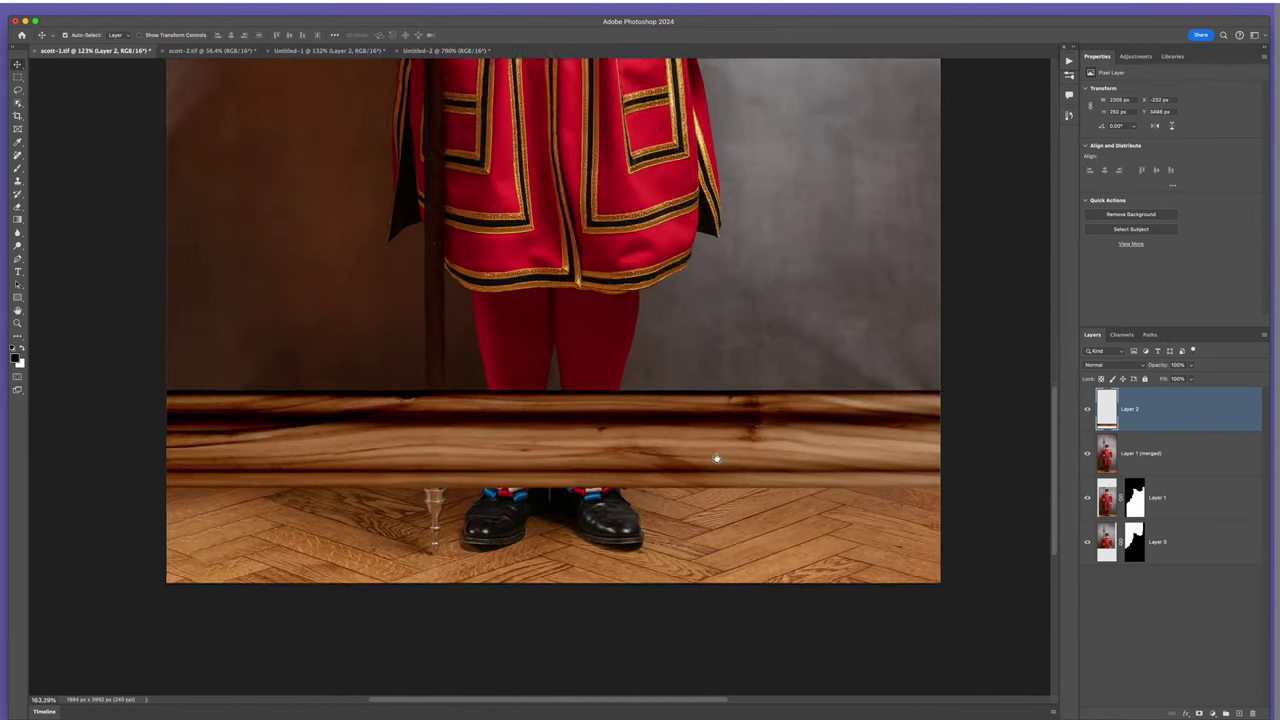
pyautogui.moveTo(715, 457); pyautogui.dragTo(676, 433)
pyautogui.hotkey('ctrl', 't')
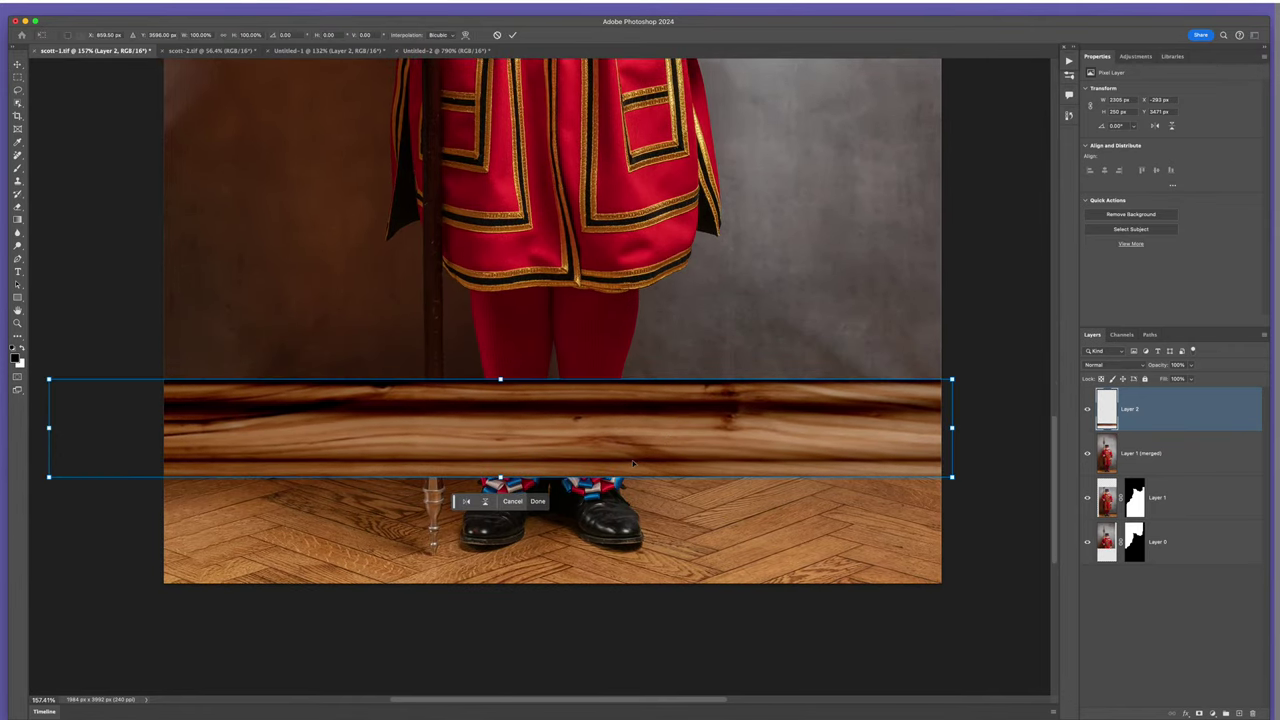
pyautogui.moveTo(500, 477); pyautogui.dragTo(500, 460)
pyautogui.press('Return')
pyautogui.moveTo(625, 429); pyautogui.dragTo(617, 425)
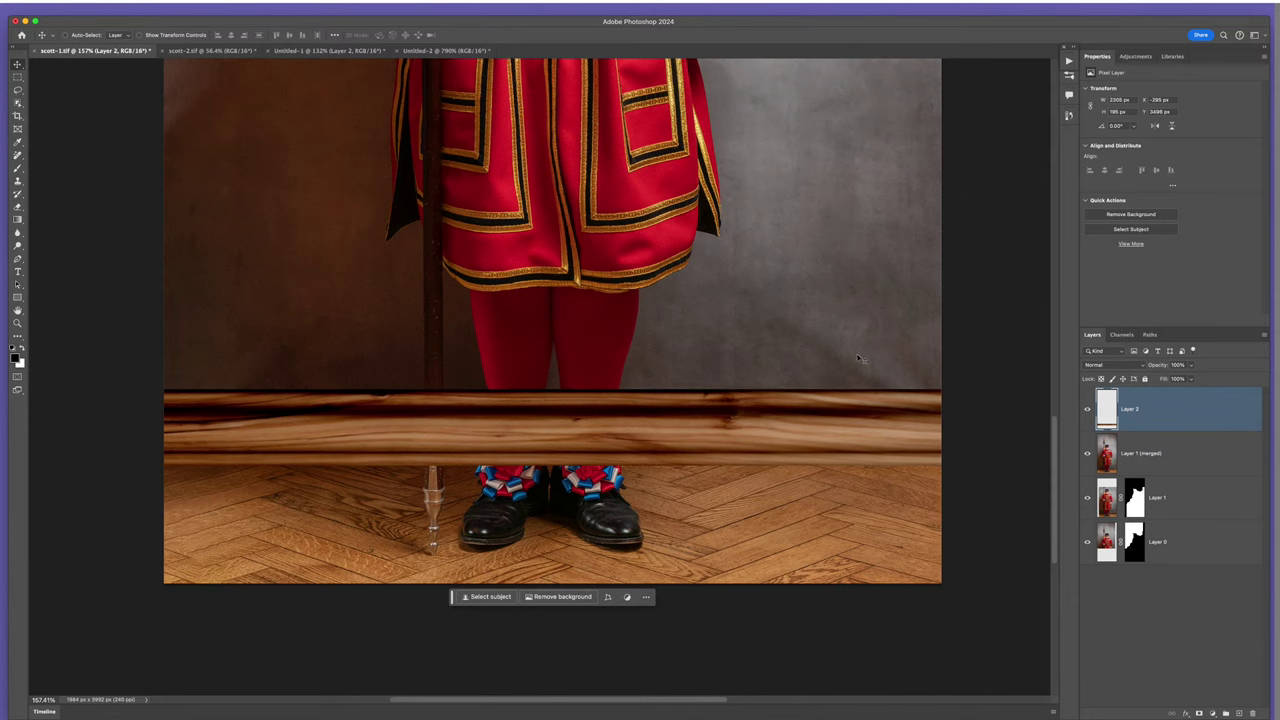
# - Select the Beefeater as the subject and use that selection to mask the wood strip on Layer 2
pyautogui.click(1122, 445)
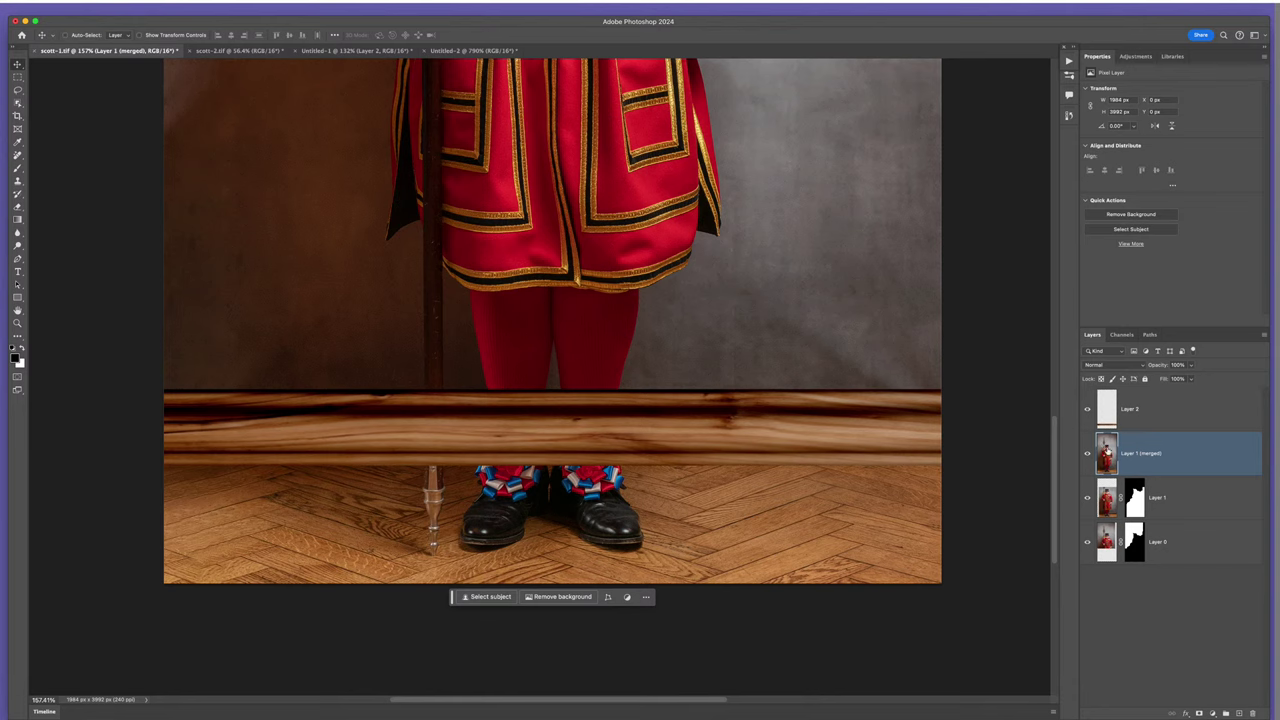
pyautogui.click(215, 10)
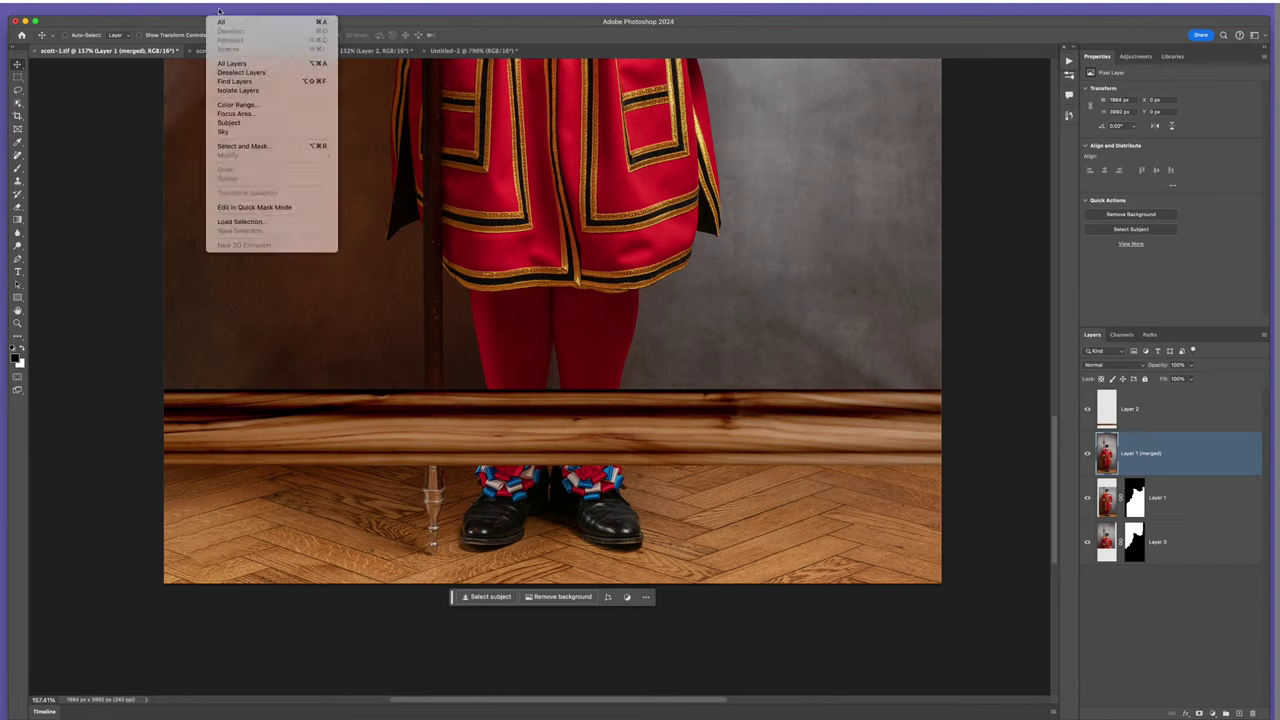
pyautogui.click(248, 122)
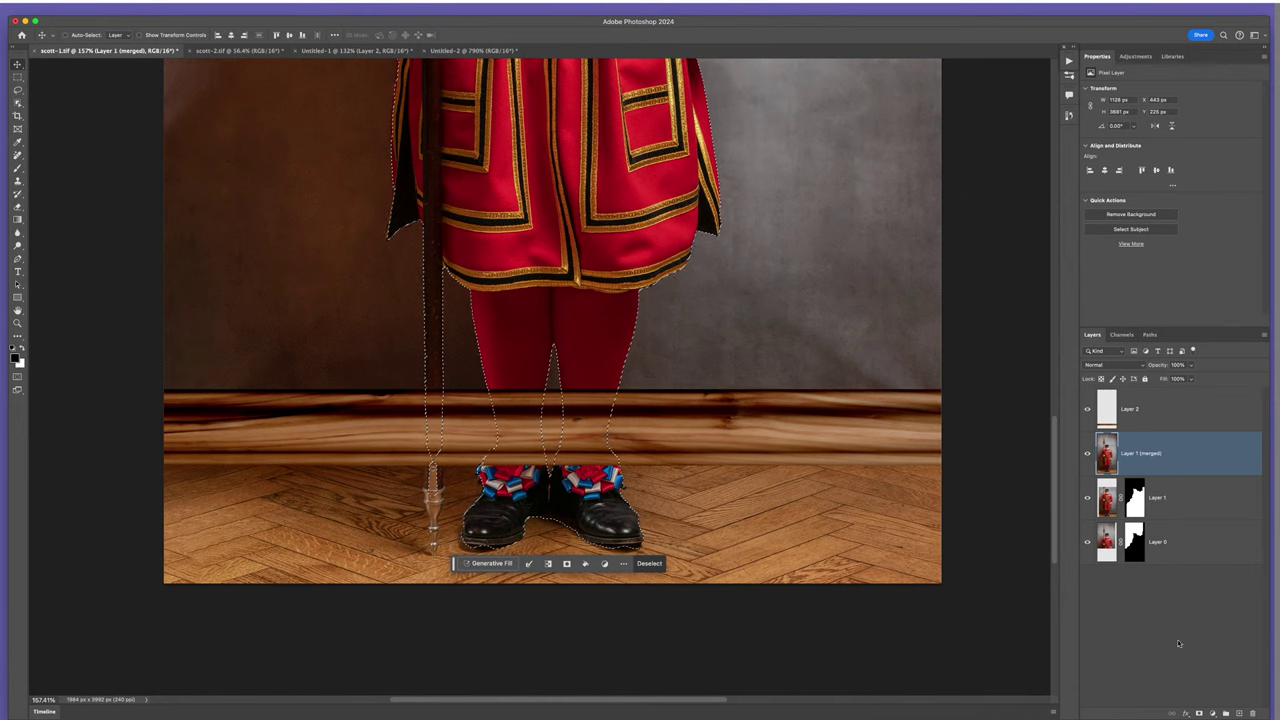
pyautogui.click(1199, 713)
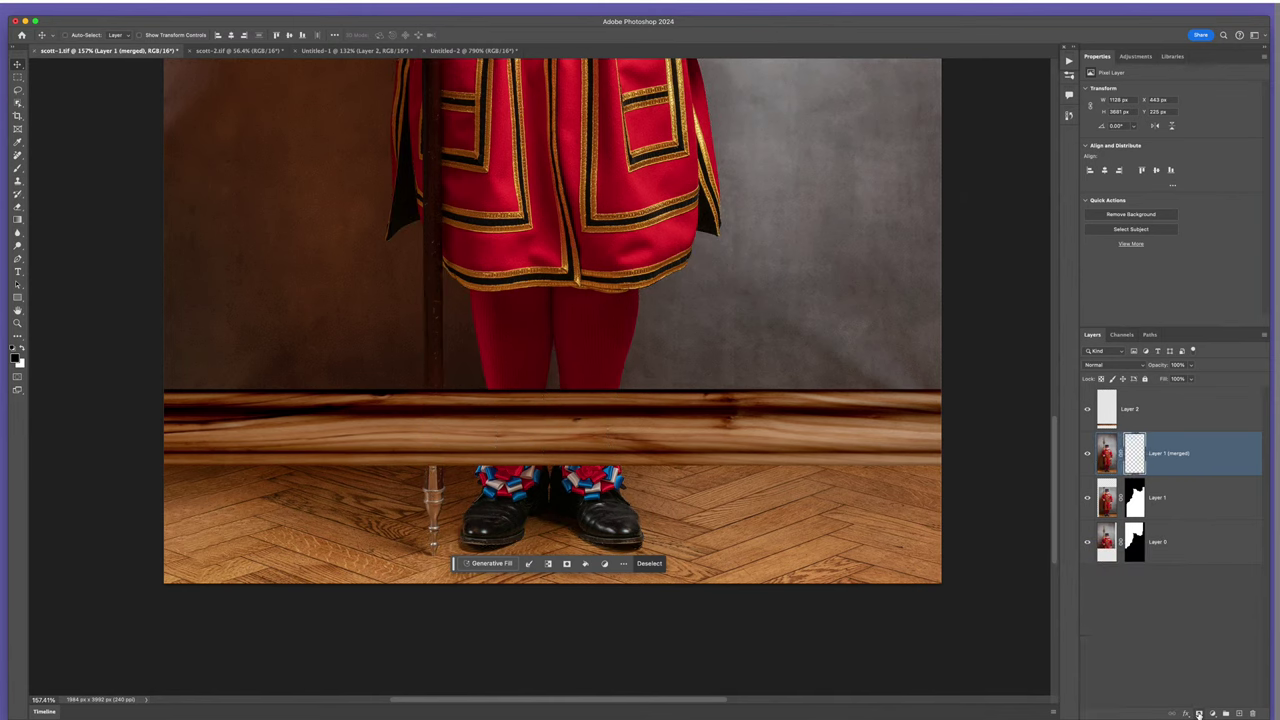
pyautogui.click(1166, 570)
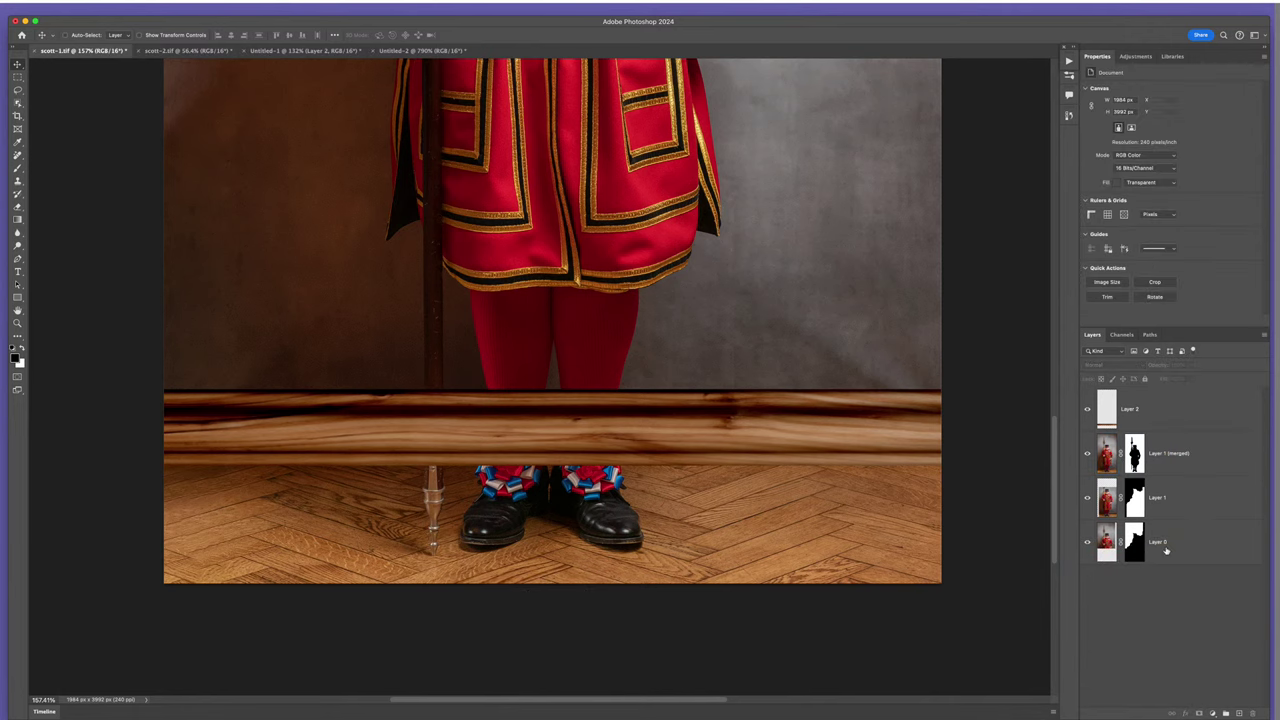
pyautogui.press('super+z')
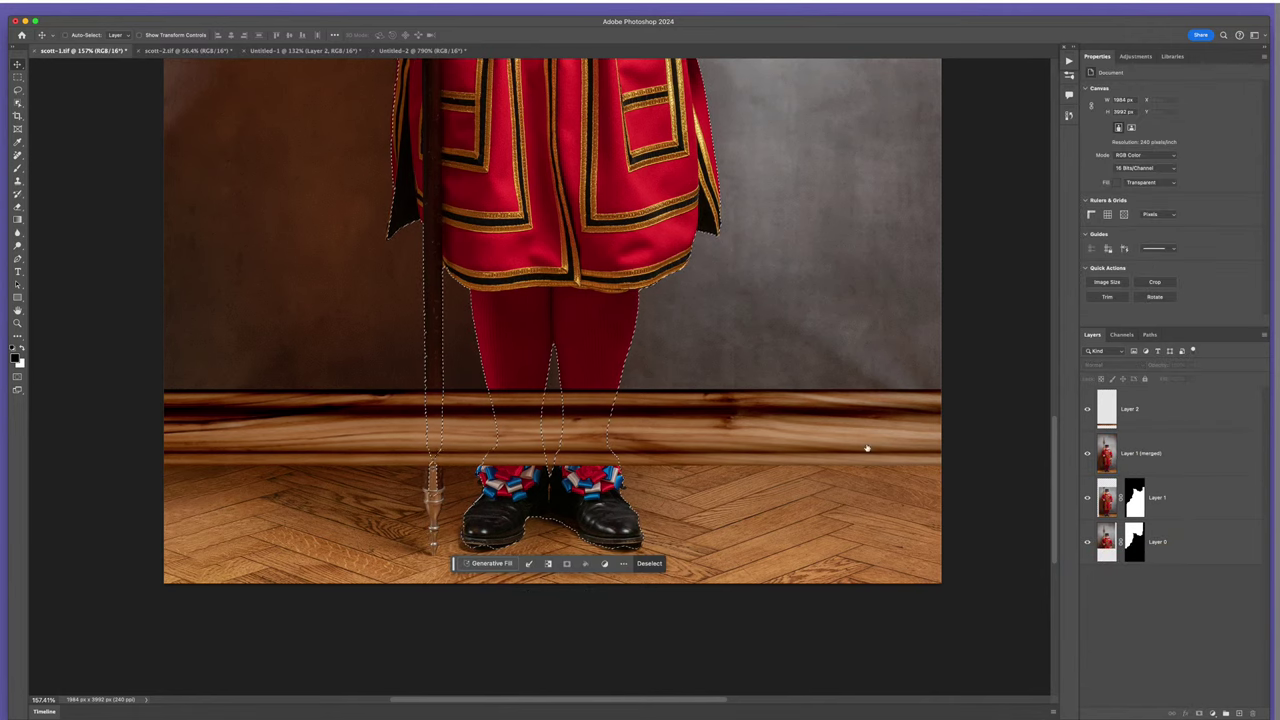
pyautogui.click(1110, 405)
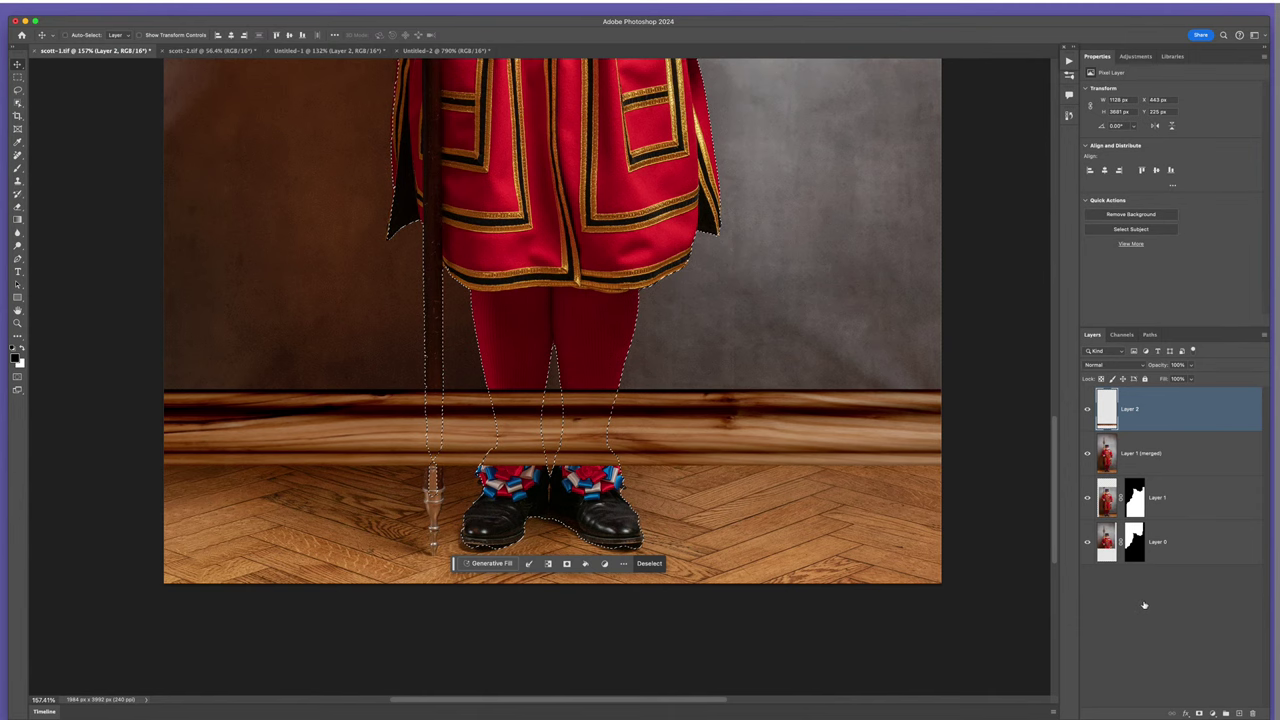
pyautogui.click(1199, 713)
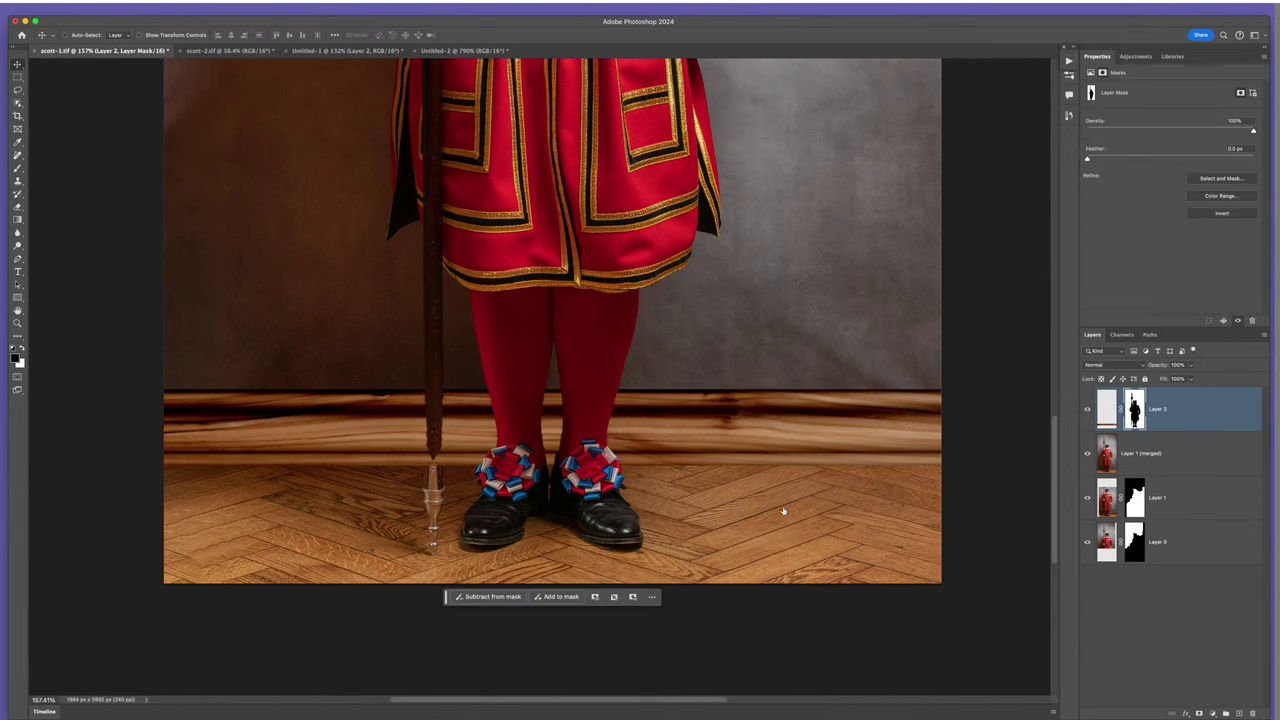
# - Paint on Layer 2's mask with a smaller brush to extend the halberd shaft down to its finial
pyautogui.scroll(-3, 623, 414)
pyautogui.scroll(5, 462, 481)
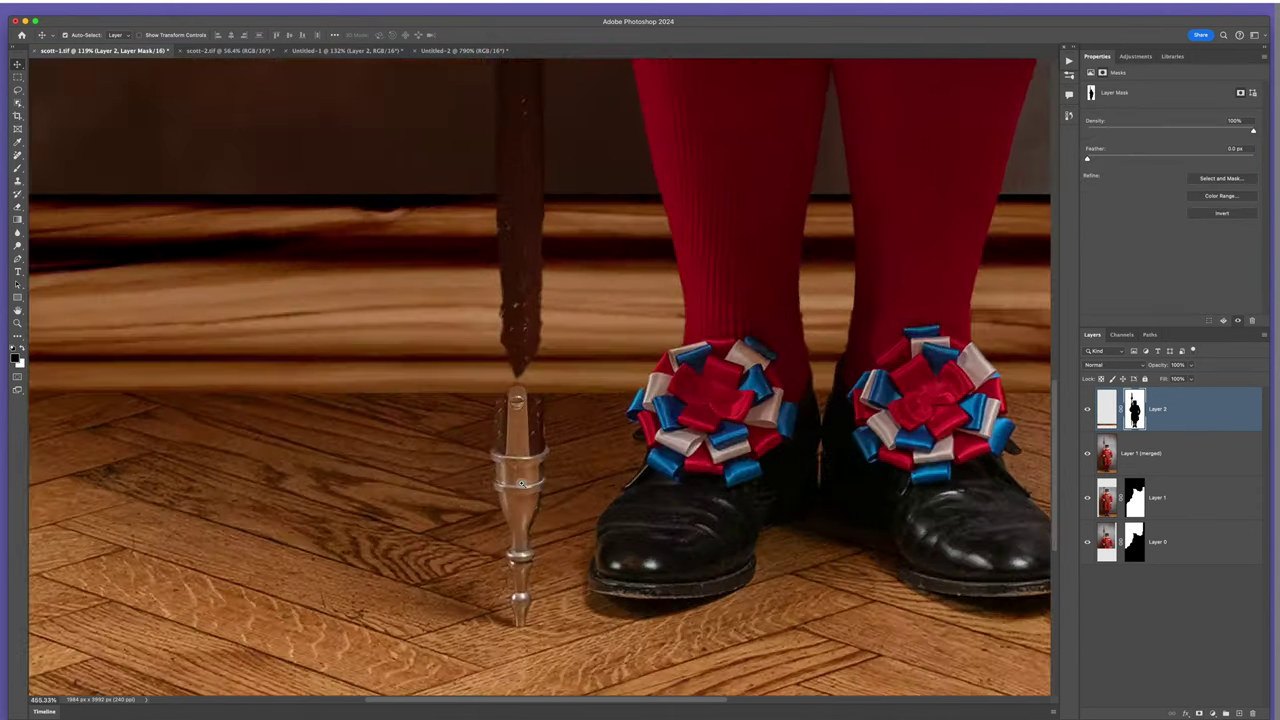
pyautogui.press('b')
pyautogui.rightClick(630, 362)
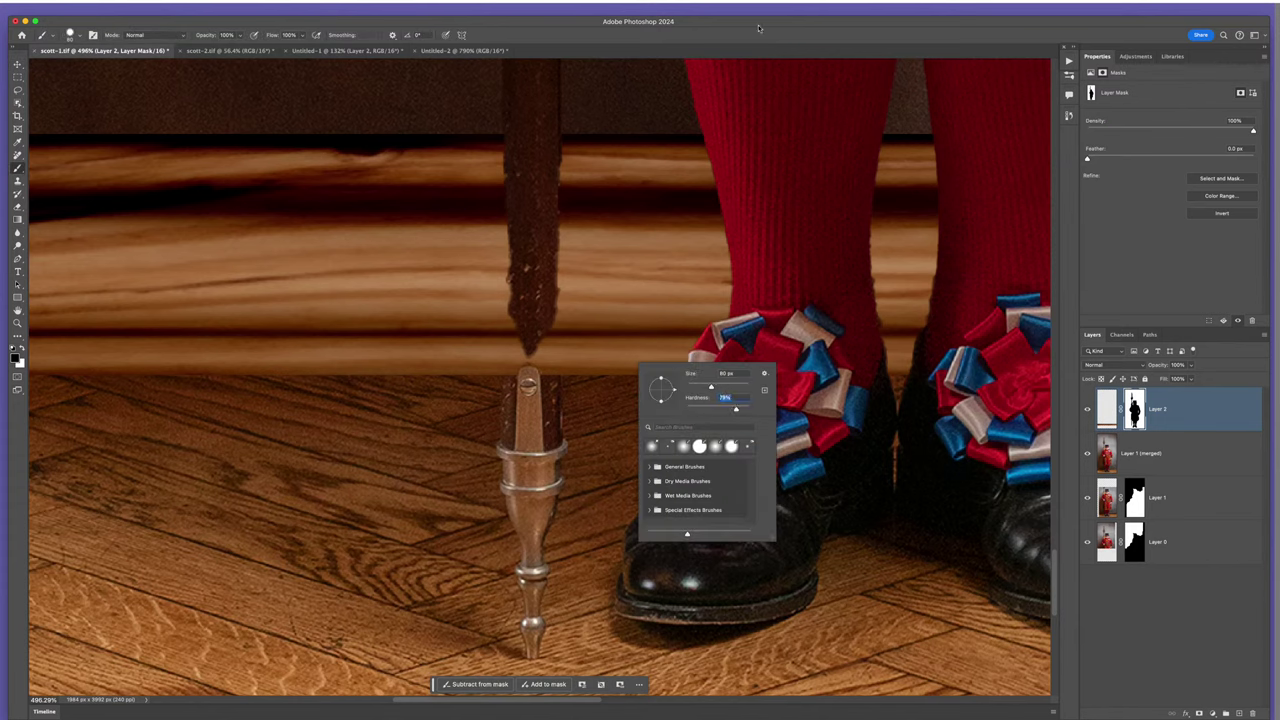
pyautogui.press('Return')
pyautogui.press('[')
pyautogui.press('[')
pyautogui.press('[')
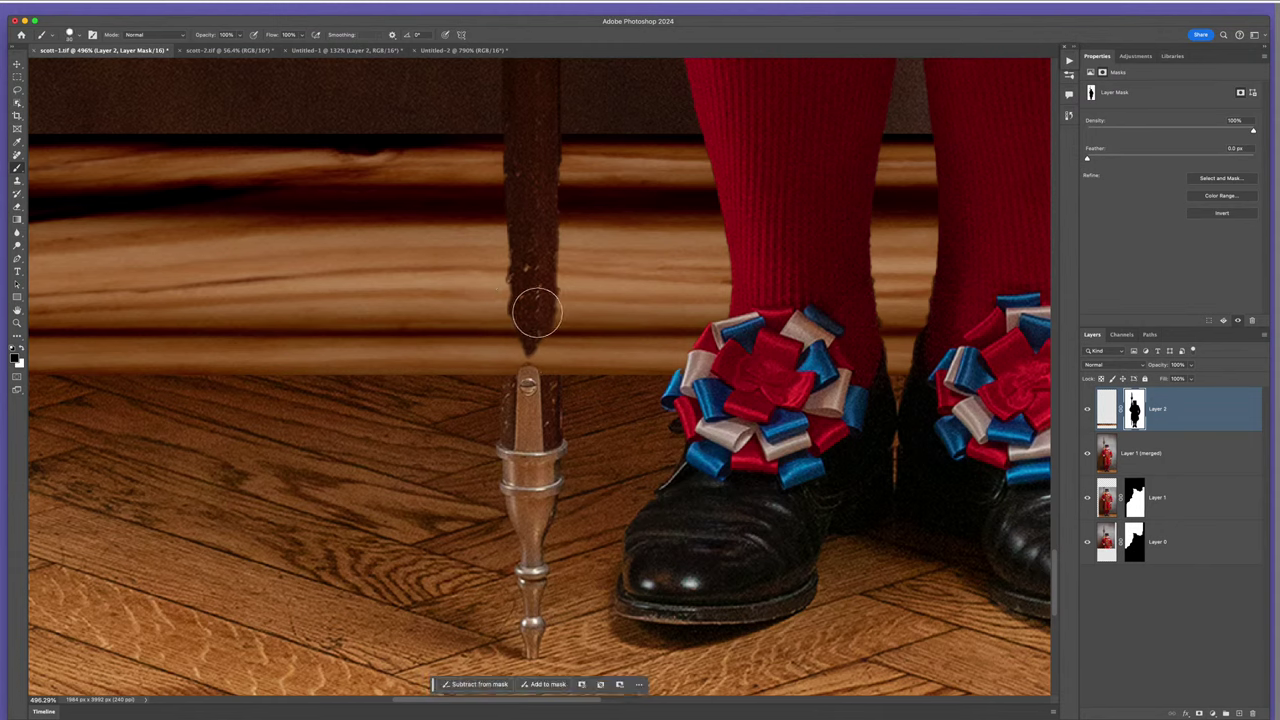
pyautogui.moveTo(540, 334)
pyautogui.mouseDown()
pyautogui.moveTo(542, 394)
pyautogui.moveTo(534, 365)
pyautogui.moveTo(521, 396)
pyautogui.moveTo(519, 229)
pyautogui.moveTo(521, 397)
pyautogui.moveTo(519, 314)
pyautogui.moveTo(515, 377)
pyautogui.moveTo(535, 355)
pyautogui.moveTo(540, 310)
pyautogui.moveTo(534, 392)
pyautogui.moveTo(516, 417)
pyautogui.mouseUp()
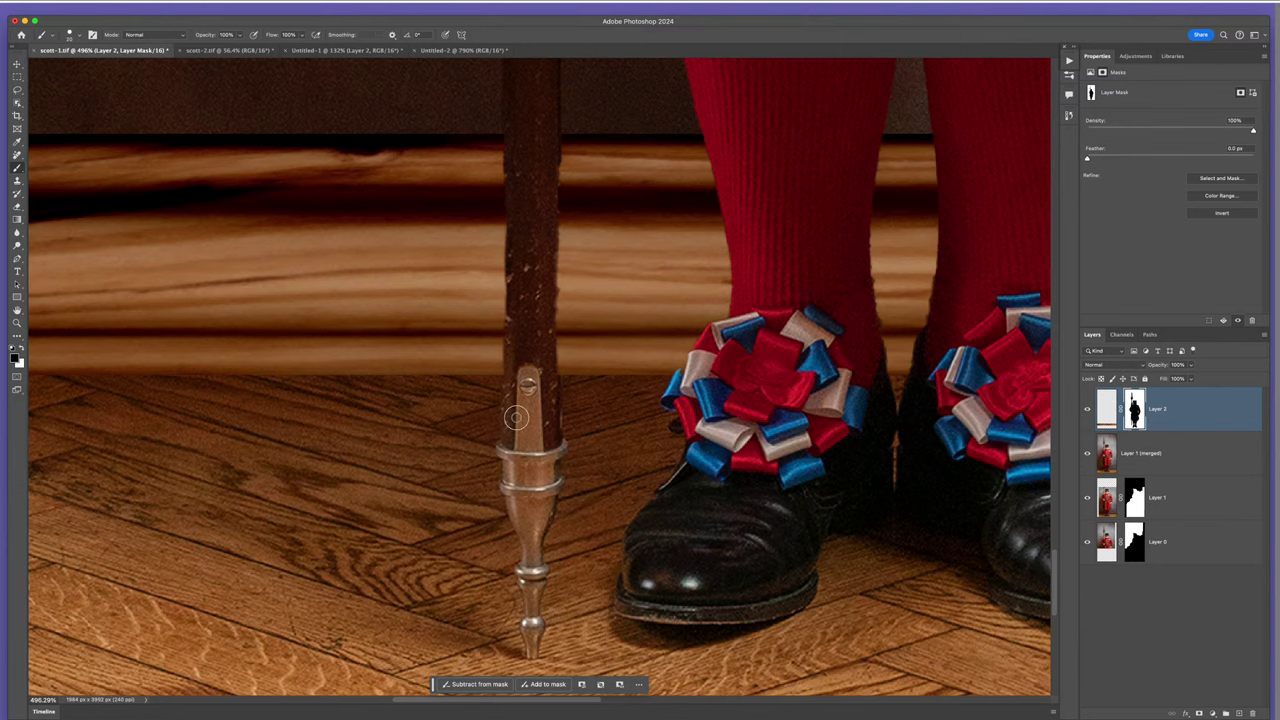
pyautogui.scroll(-5, 680, 440)
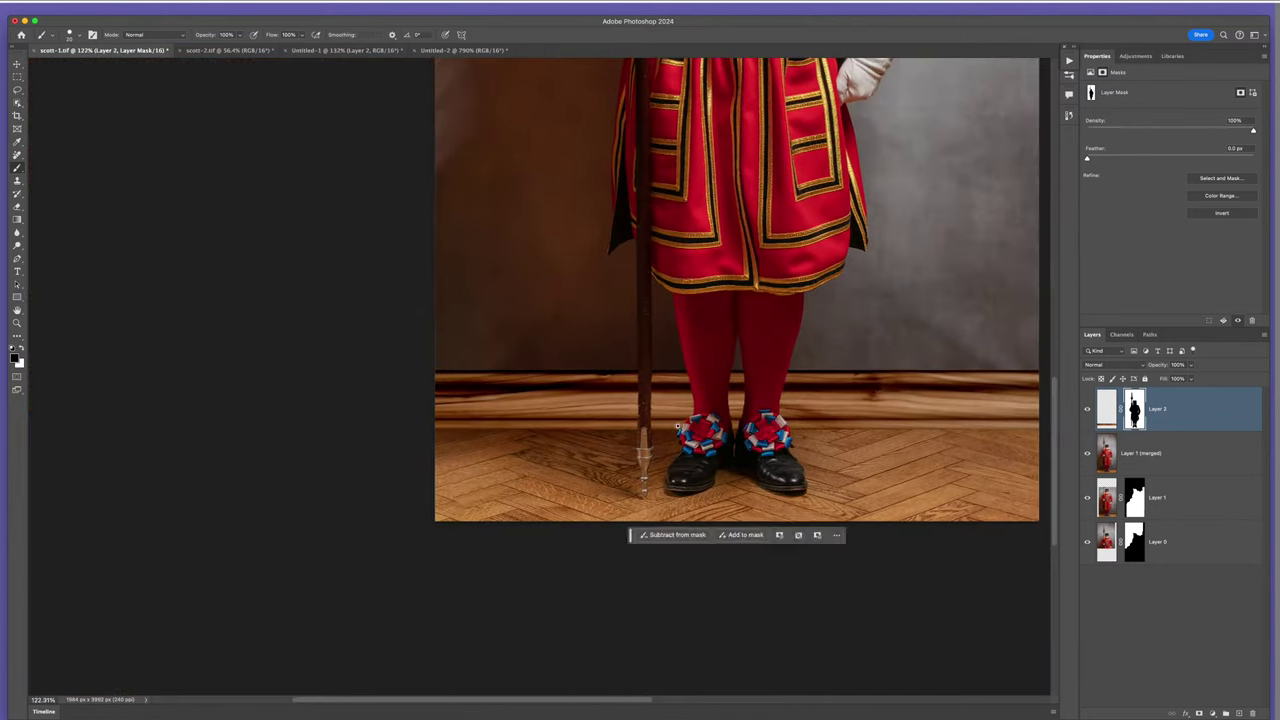
pyautogui.hscroll(3, 677, 427)
pyautogui.scroll(-4, 612, 397)
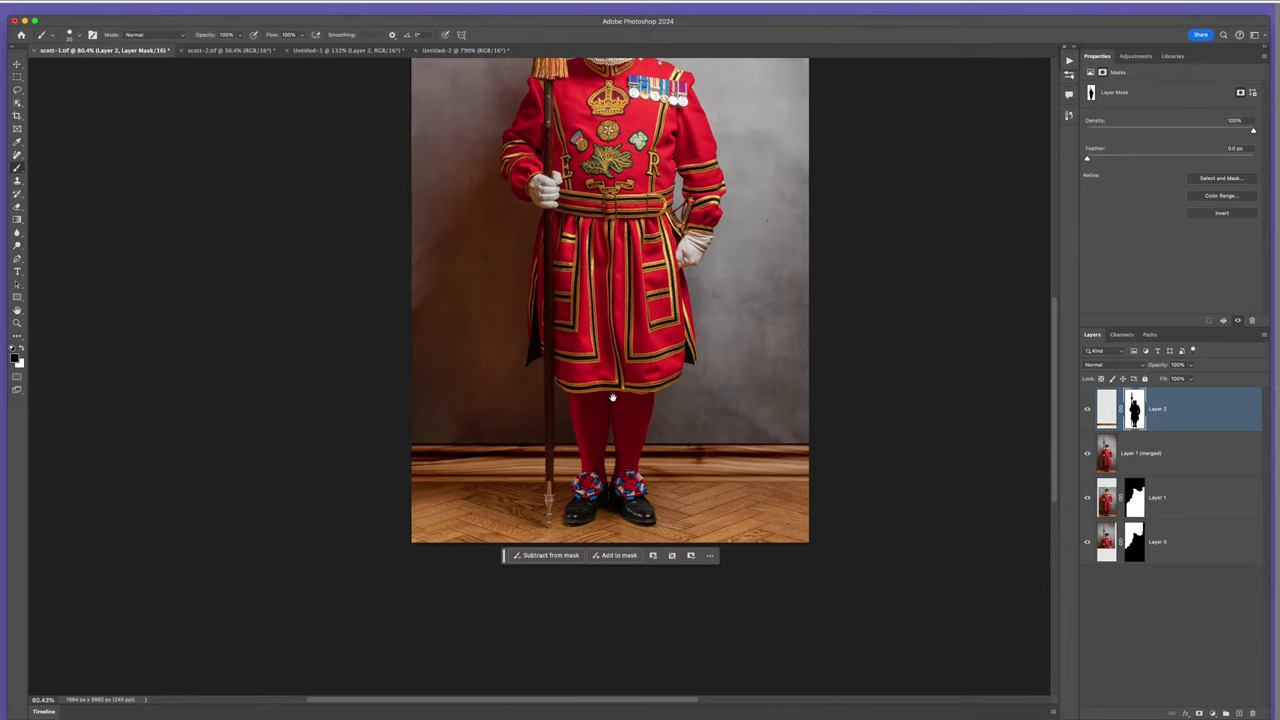
pyautogui.scroll(2, 642, 462)
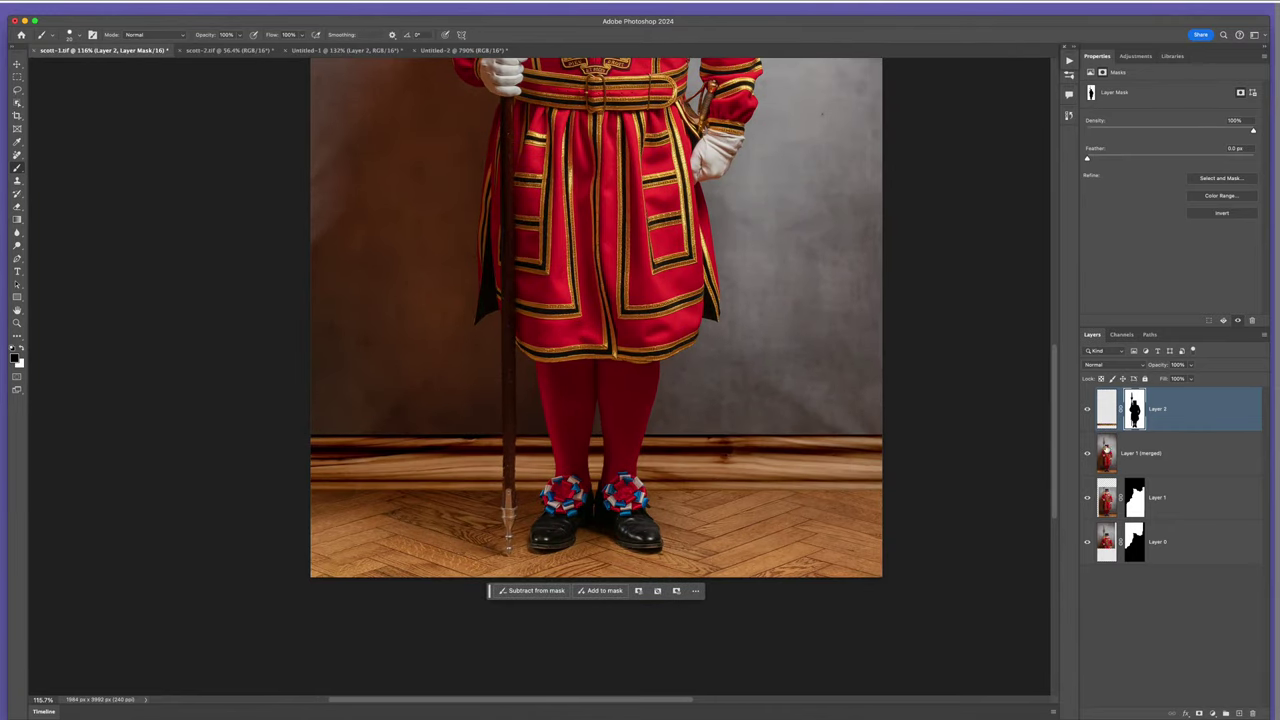
# - Add a new layer above Layer 1 (merged) and paint a straight black floor line with an 81% hardness brush
pyautogui.click(1110, 453)
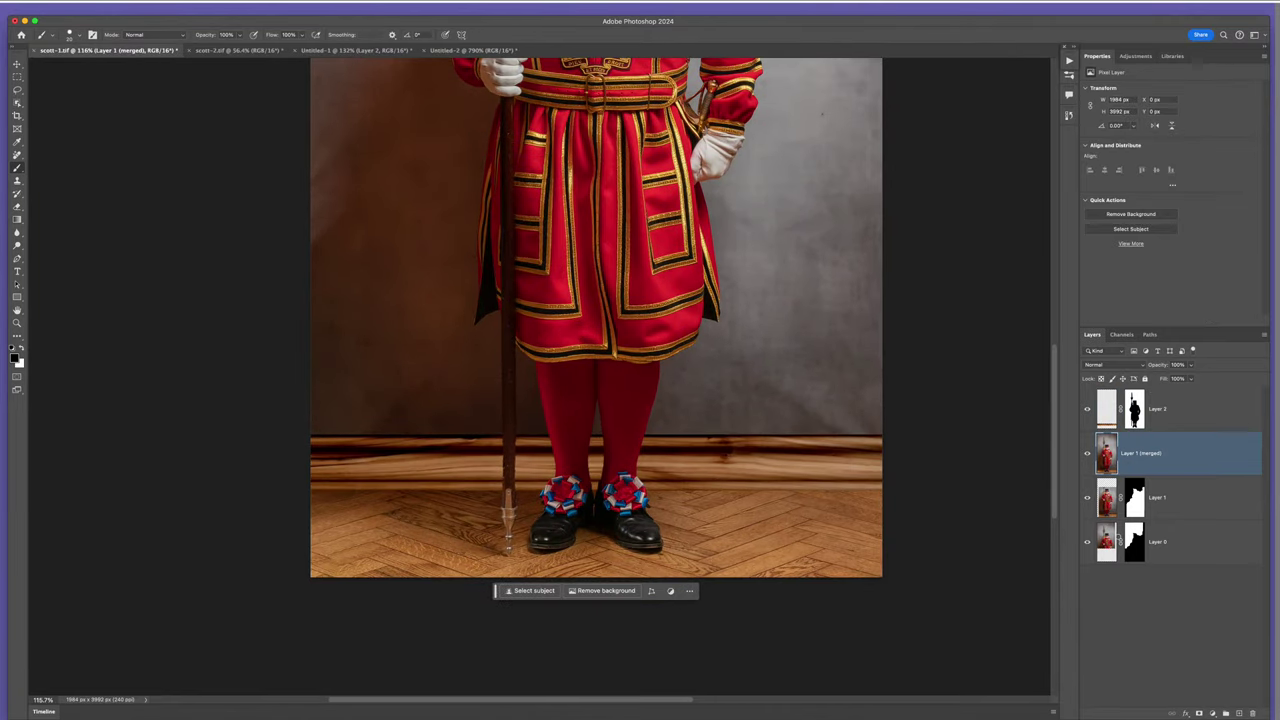
pyautogui.click(1239, 713)
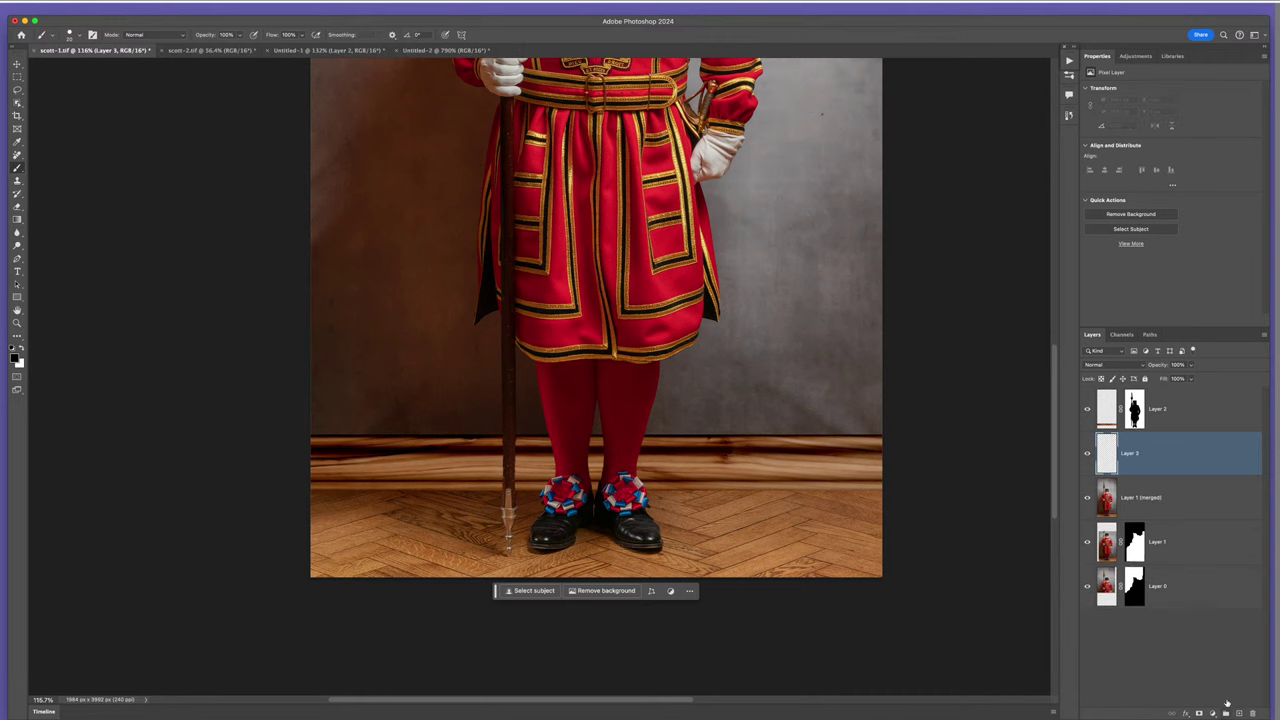
pyautogui.press('v')
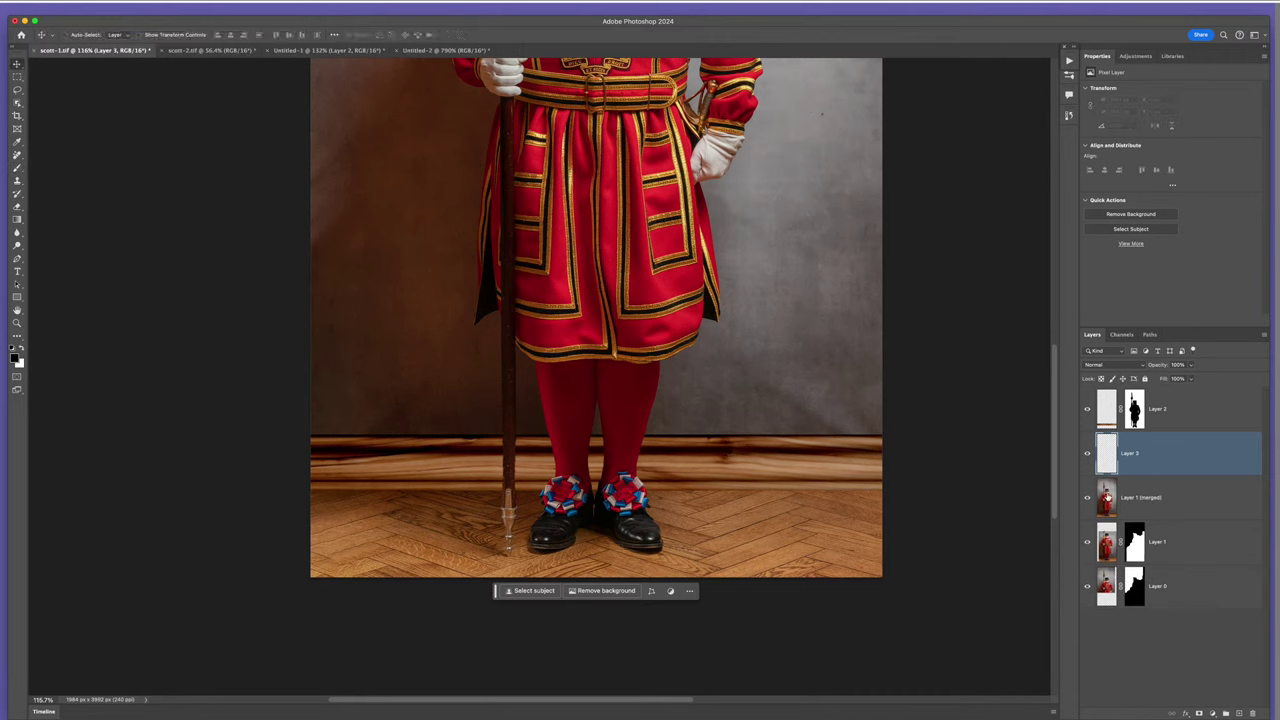
pyautogui.press('b')
pyautogui.rightClick(667, 338)
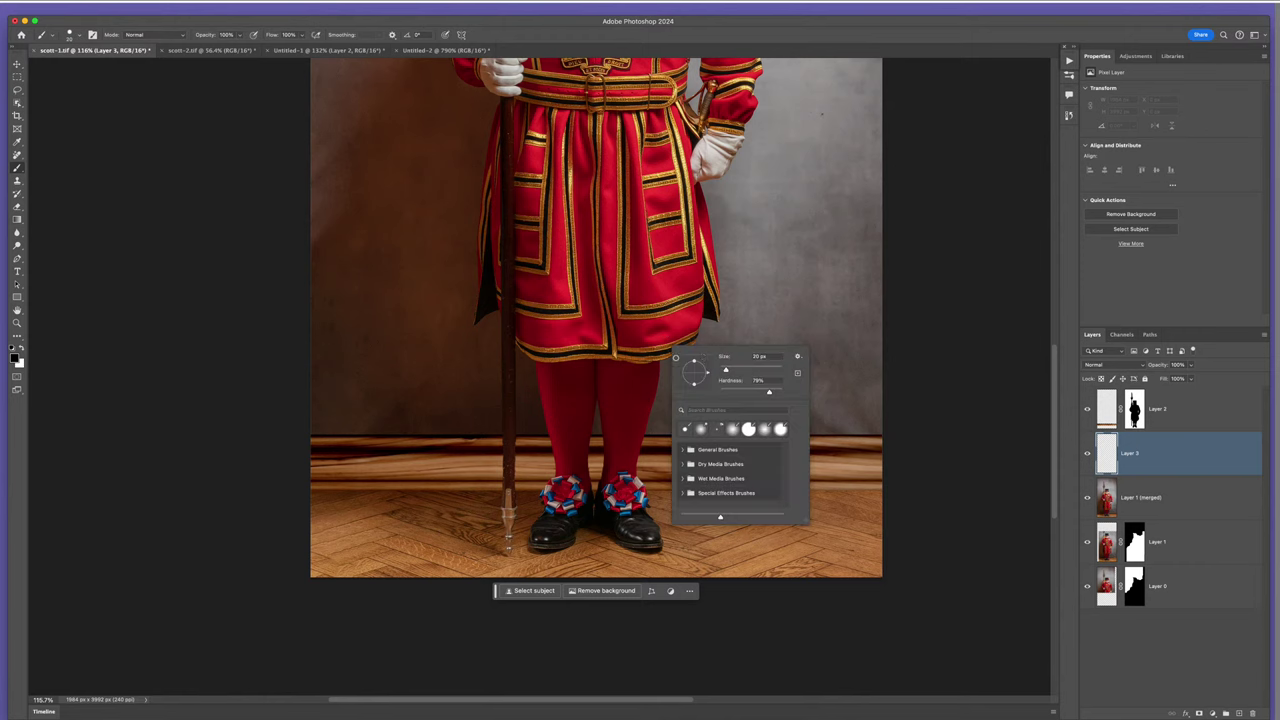
pyautogui.moveTo(769, 392); pyautogui.dragTo(771, 392)
pyautogui.press('Return')
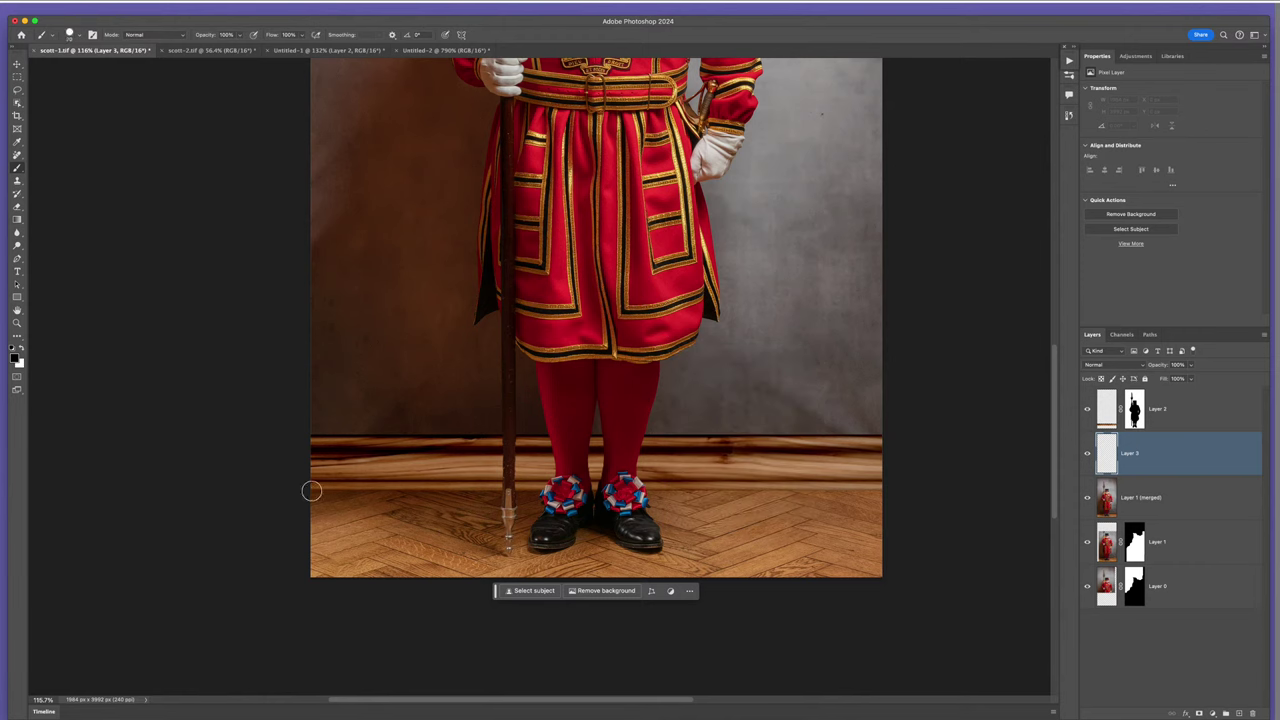
pyautogui.moveTo(312, 489); pyautogui.dragTo(316, 490)
pyautogui.keyDown('shift'); pyautogui.click(884, 492); pyautogui.keyUp('shift')
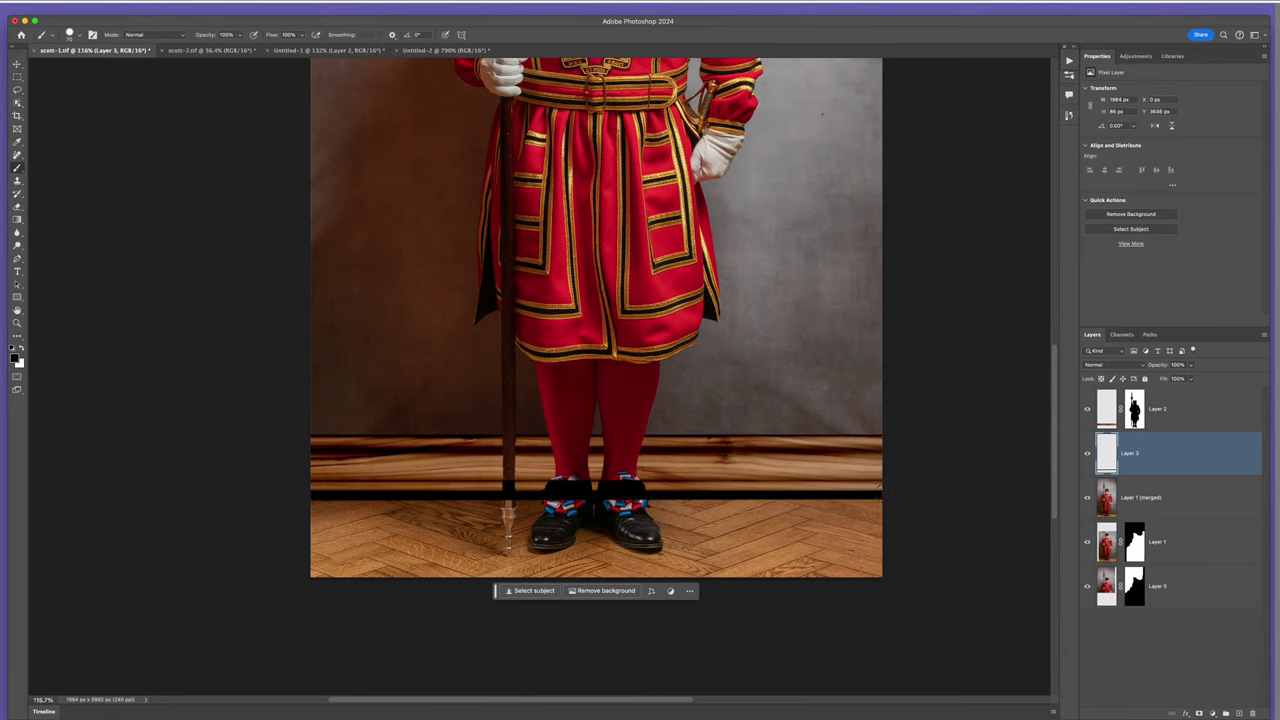
# - Nudge the black line upward slightly and copy Layer 2's mask onto Layer 3
pyautogui.press('v')
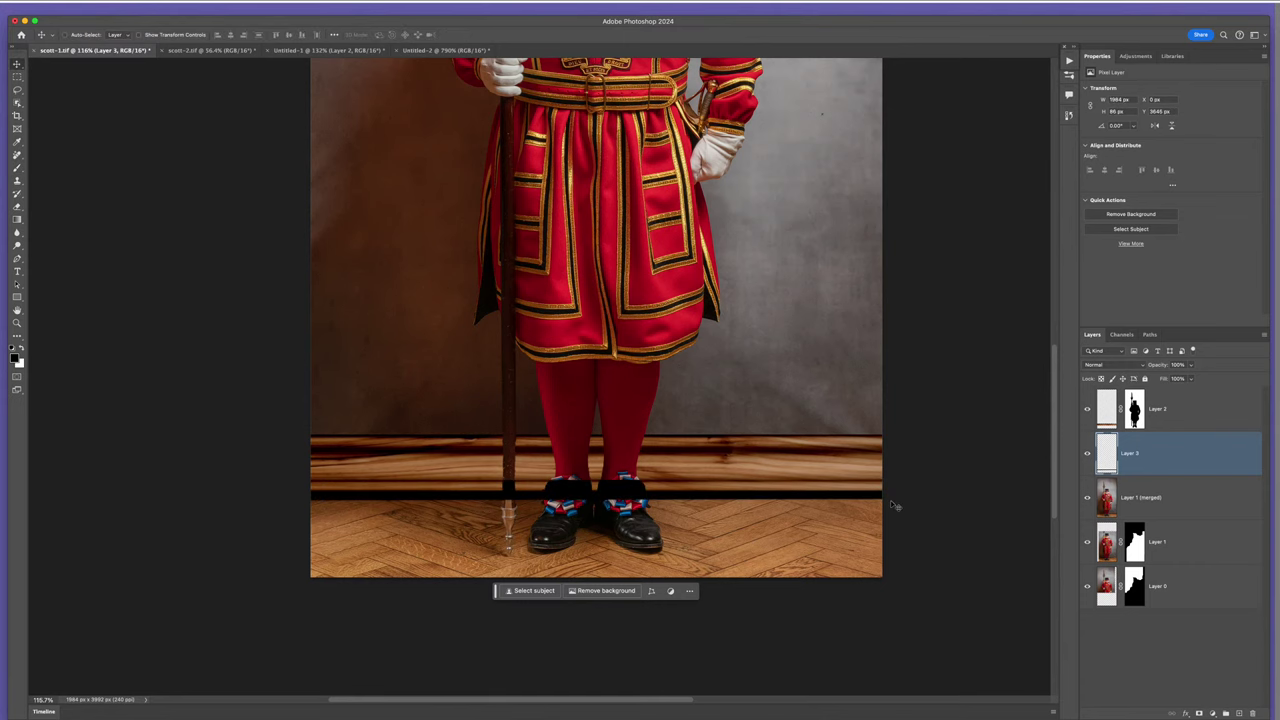
pyautogui.scroll(5, 780, 499)
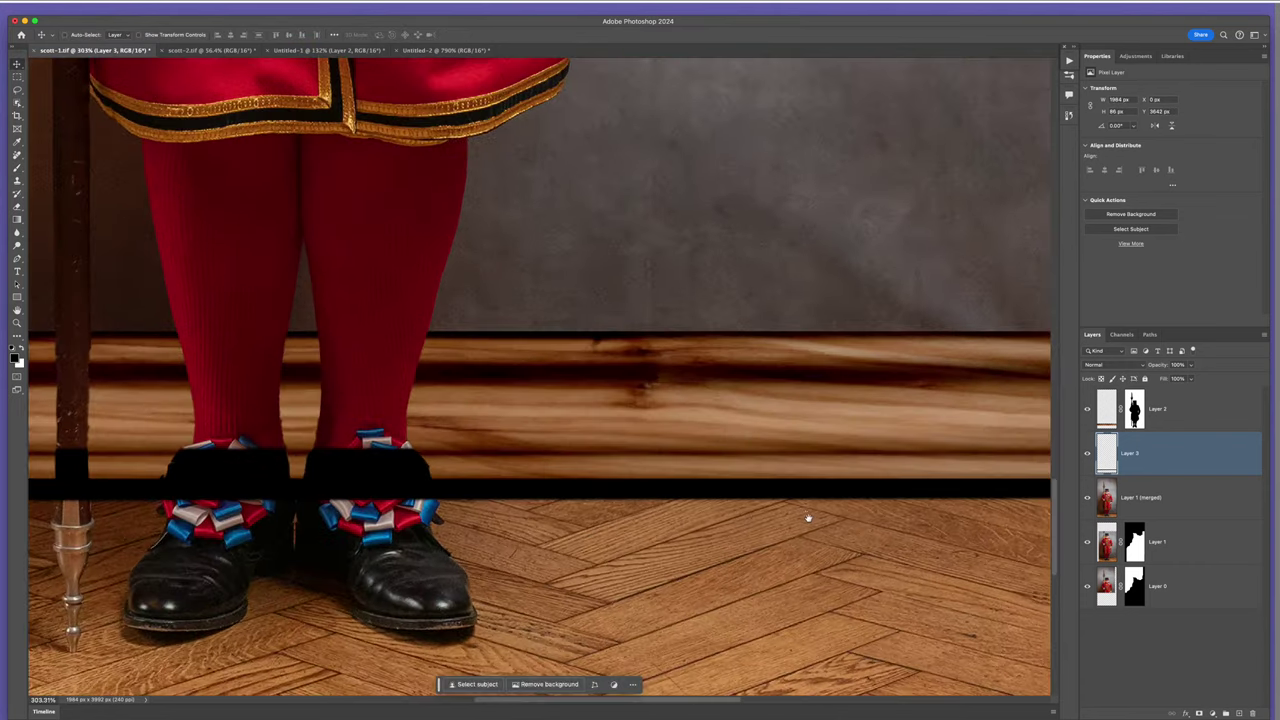
pyautogui.press('Up')
pyautogui.press('Up')
pyautogui.press('Up')
pyautogui.press('Up')
pyautogui.press('Up')
pyautogui.press('Up')
pyautogui.press('Up')
pyautogui.press('Up')
pyautogui.press('Up')
pyautogui.press('Up')
pyautogui.press('Up')
pyautogui.press('Up')
pyautogui.press('Up')
pyautogui.press('Up')
pyautogui.press('Up')
pyautogui.press('Up')
pyautogui.press('Up')
pyautogui.press('Up')
pyautogui.press('Up')
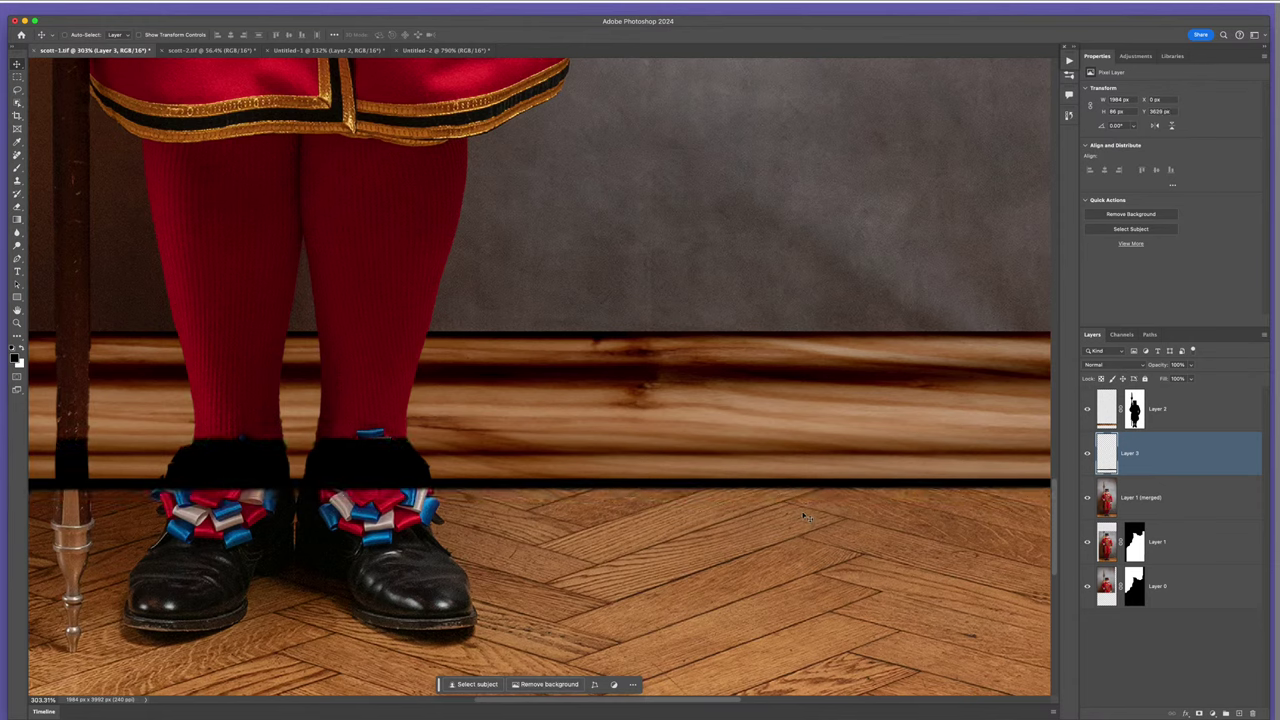
pyautogui.press('Up')
pyautogui.press('Up')
pyautogui.press('Up')
pyautogui.press('Up')
pyautogui.press('Up')
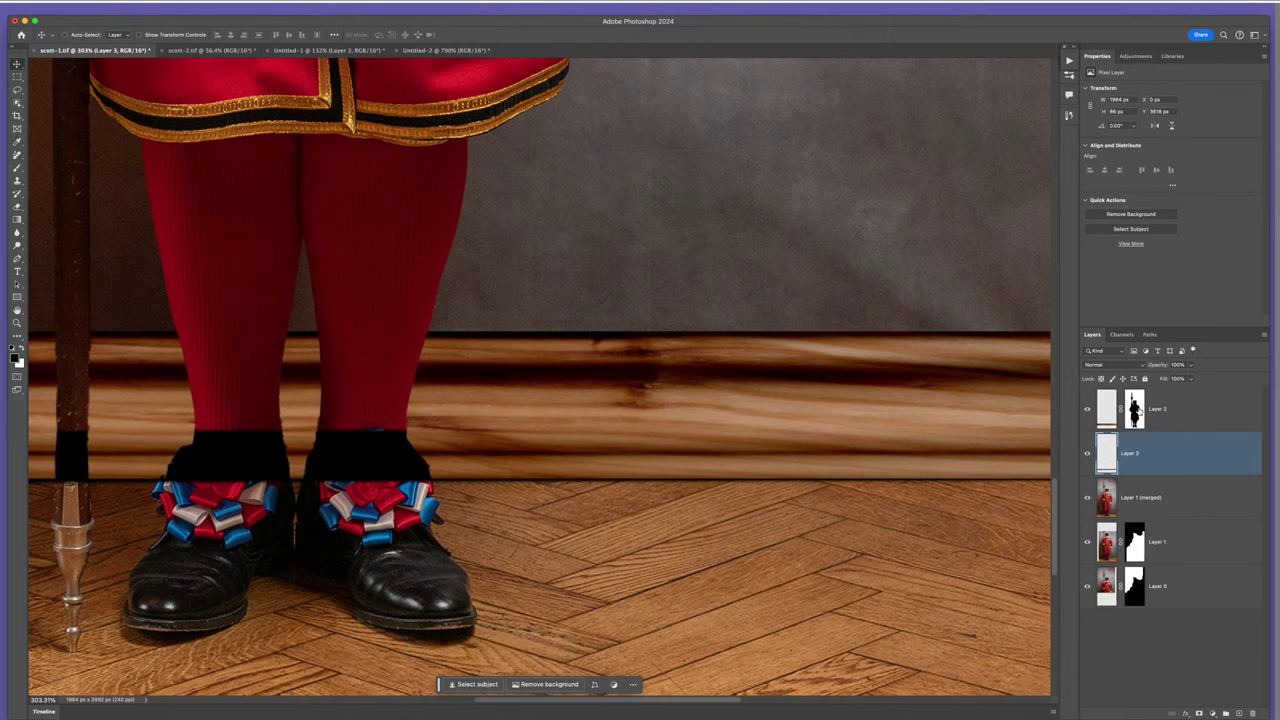
pyautogui.moveTo(1135, 405); pyautogui.dragTo(1152, 470)
pyautogui.scroll(-5, 716, 457)
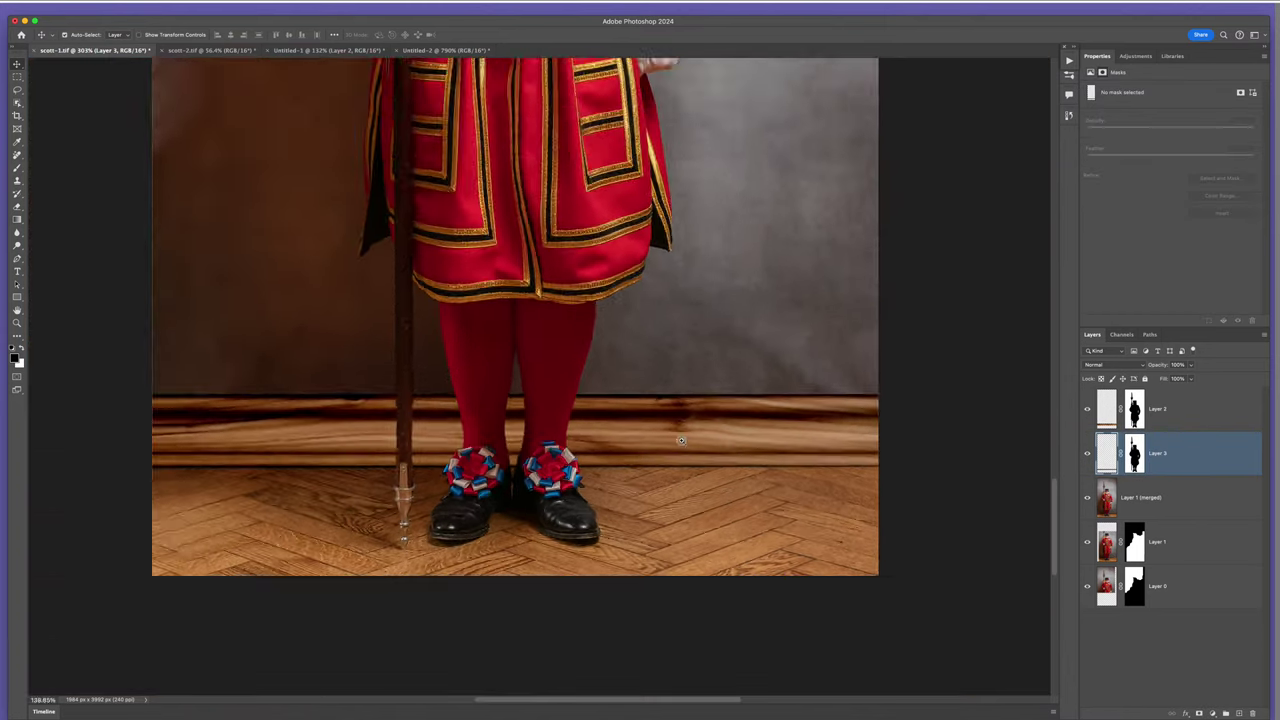
# - Select Layer 2 and zoom out to see the full-length Yeoman Warder figure
pyautogui.click(1100, 407)
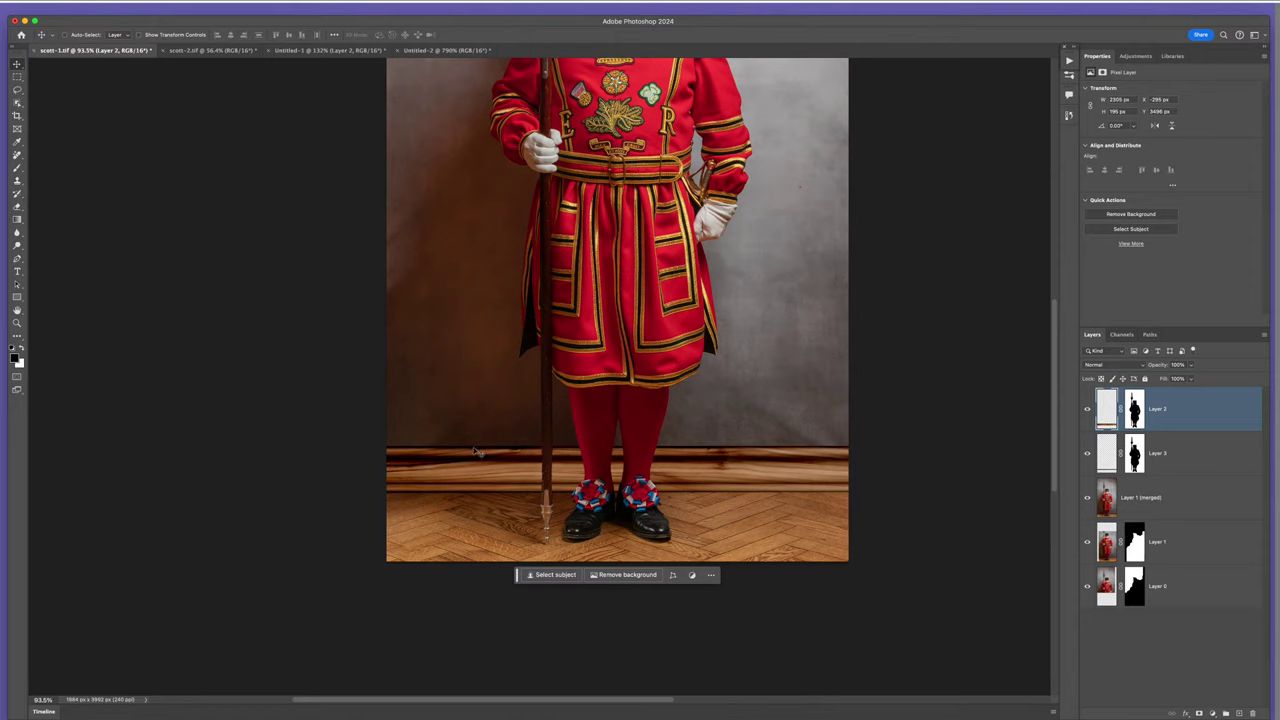
pyautogui.scroll(-2, 518, 407)
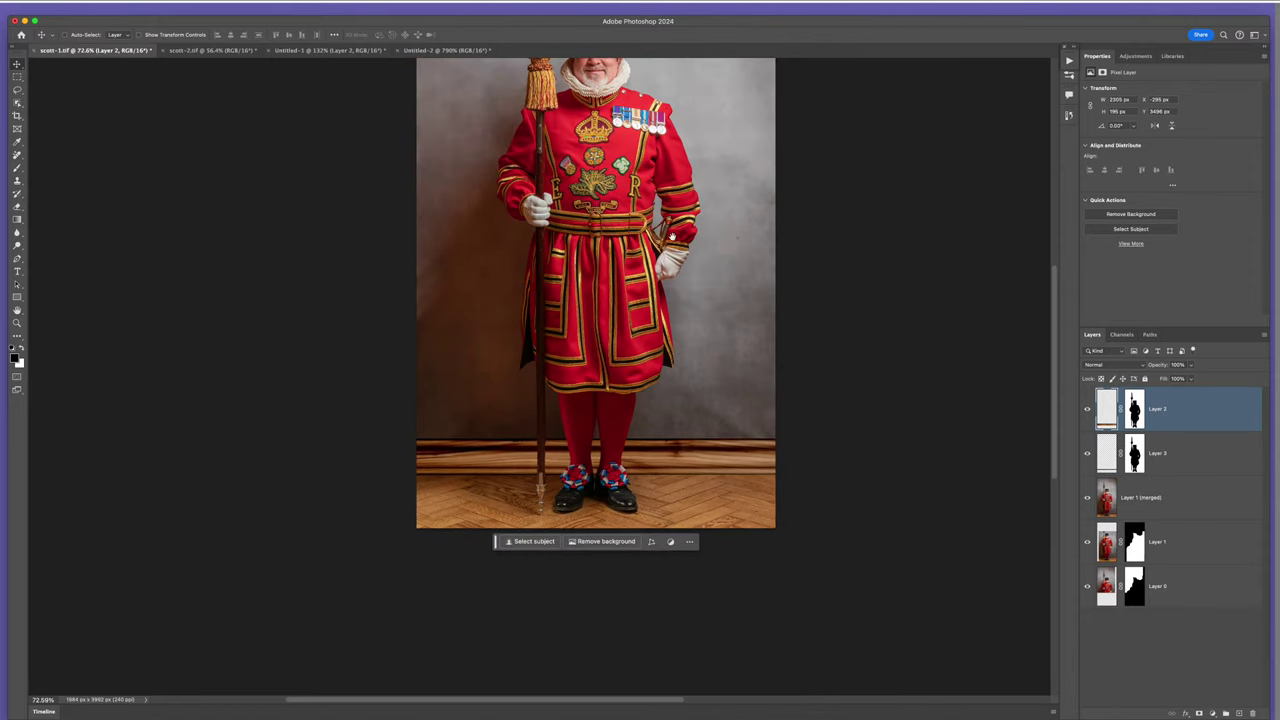
pyautogui.scroll(3, 672, 237)
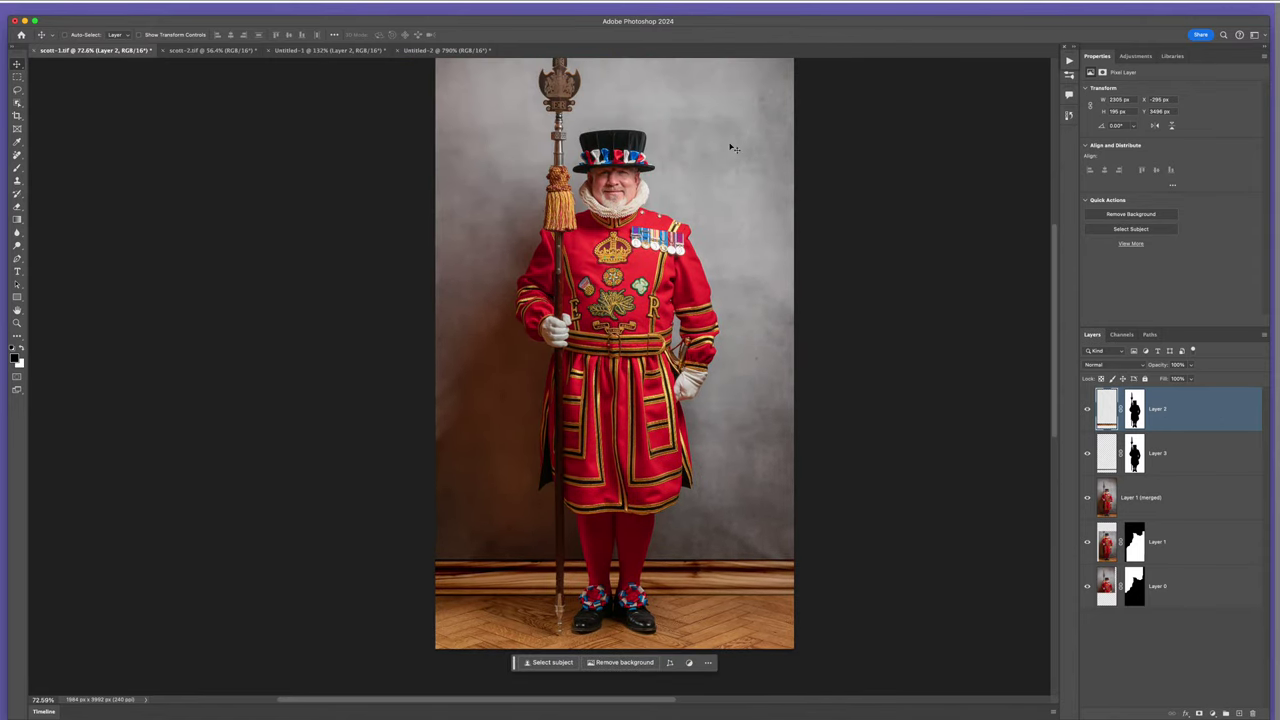
# - Add Layer 4 clipped to Layer 2 with a black gradient down the left side, at about 49% opacity
pyautogui.click(1241, 713)
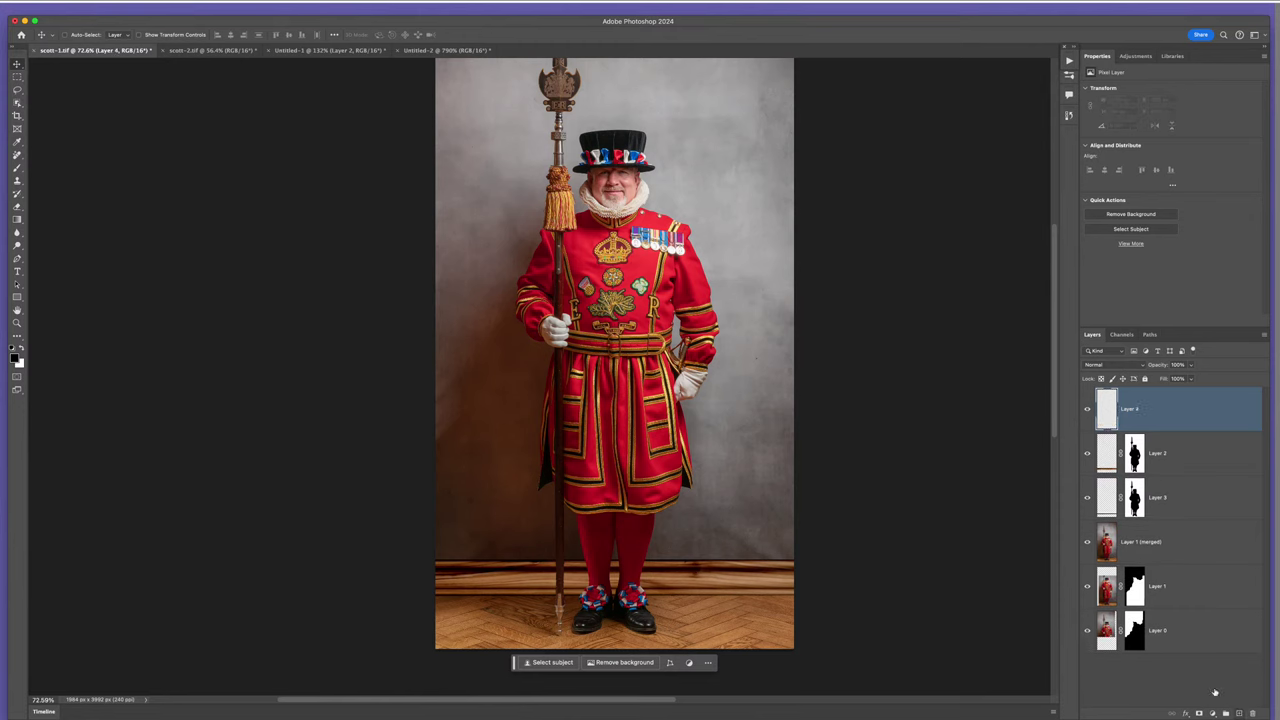
pyautogui.keyDown('alt'); pyautogui.click(1137, 427); pyautogui.keyUp('alt')
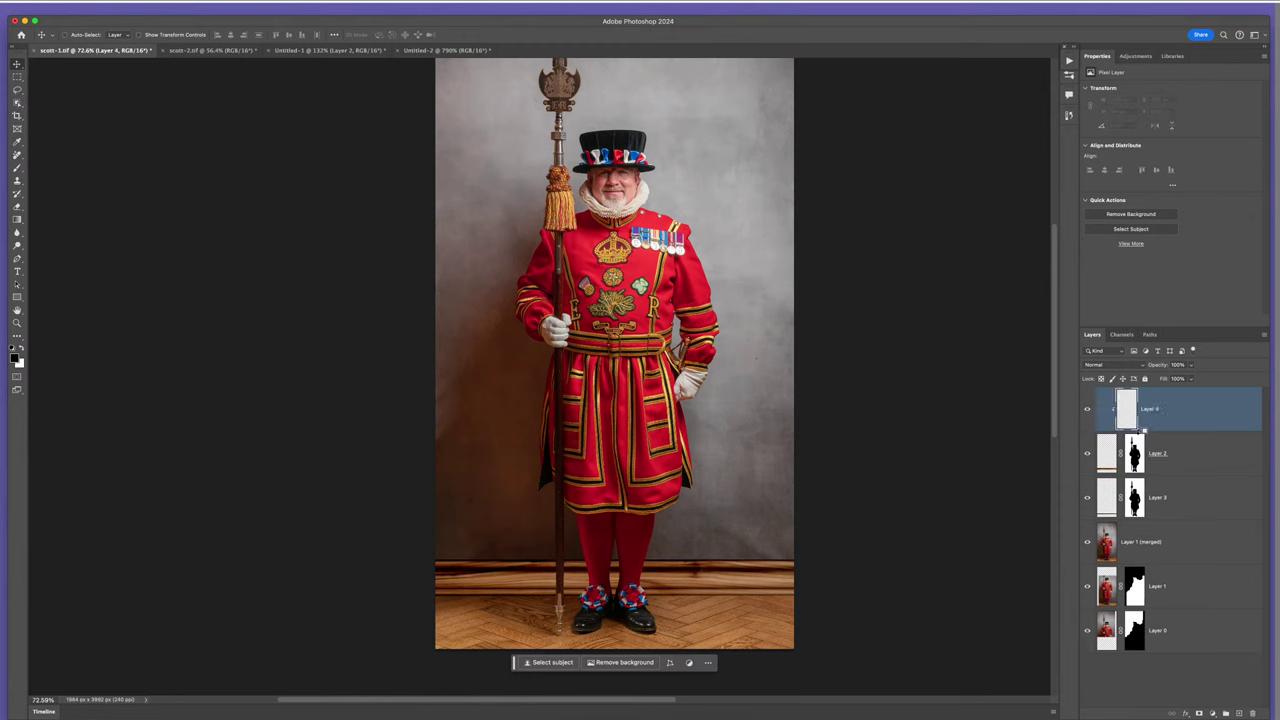
pyautogui.press('b')
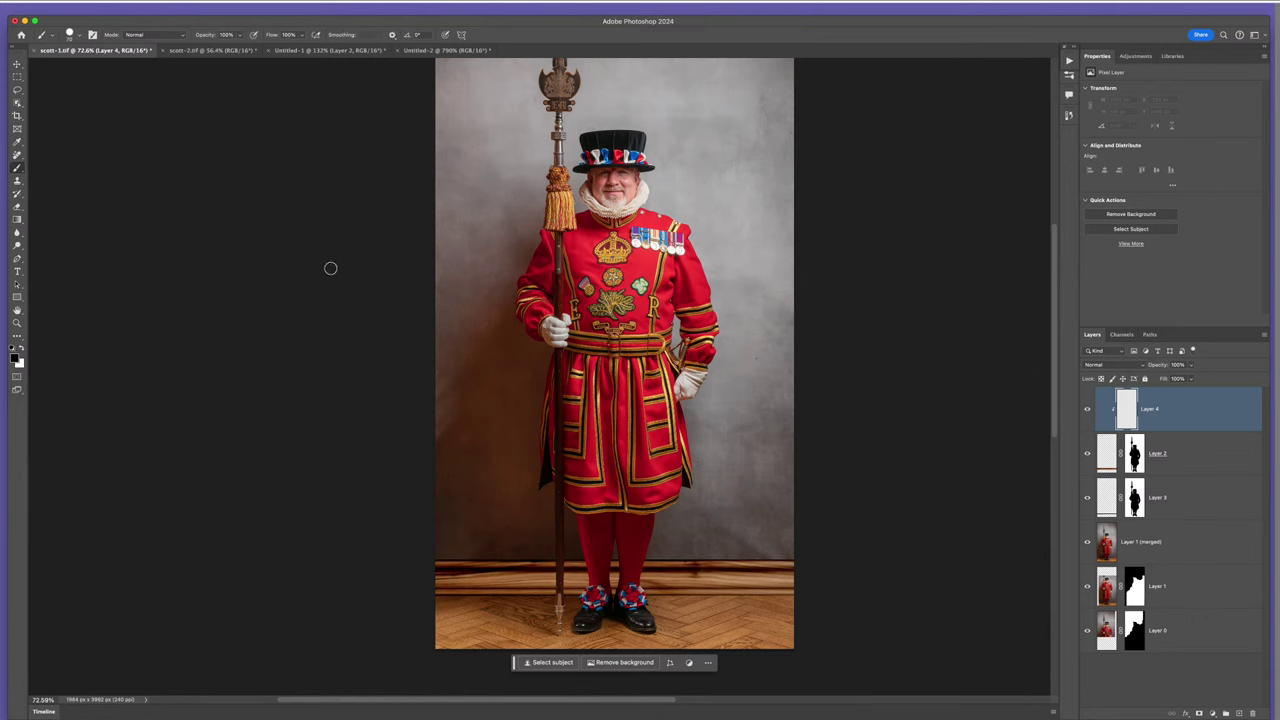
pyautogui.press('g')
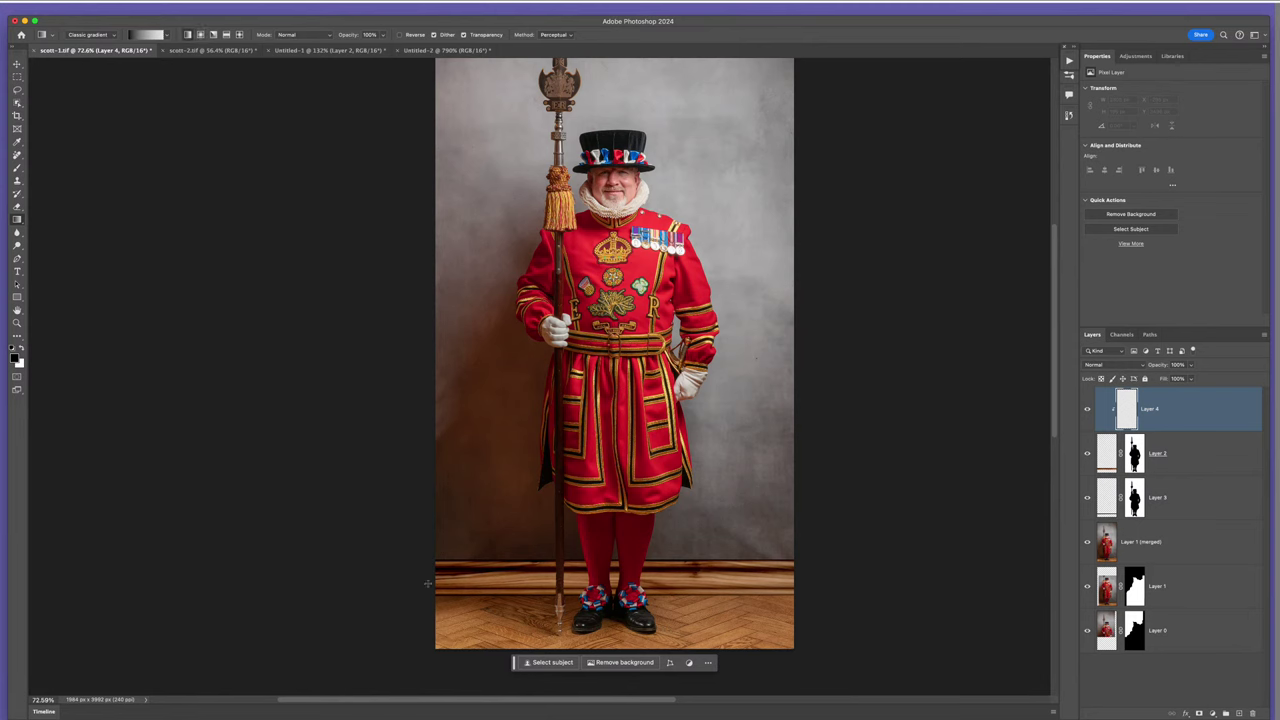
pyautogui.moveTo(424, 583); pyautogui.dragTo(502, 576)
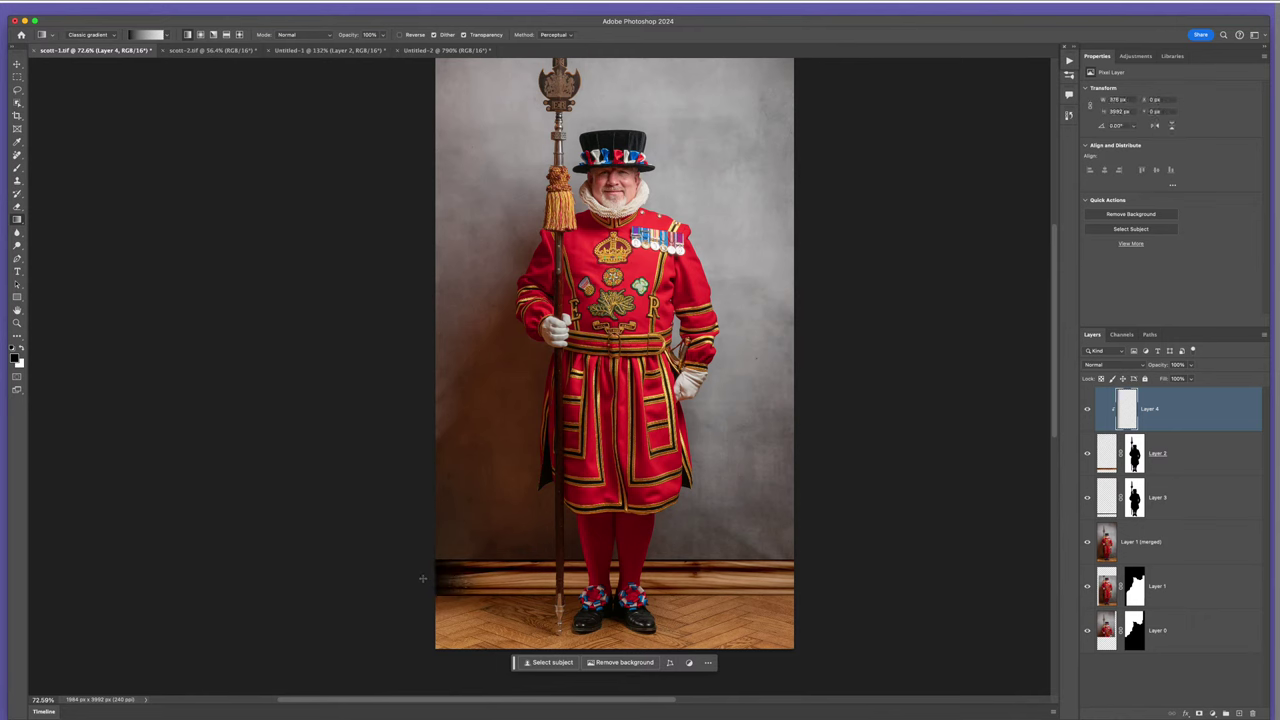
pyautogui.moveTo(424, 579); pyautogui.dragTo(663, 576)
pyautogui.moveTo(535, 580); pyautogui.dragTo(696, 578)
pyautogui.moveTo(1172, 366); pyautogui.dragTo(1133, 360)
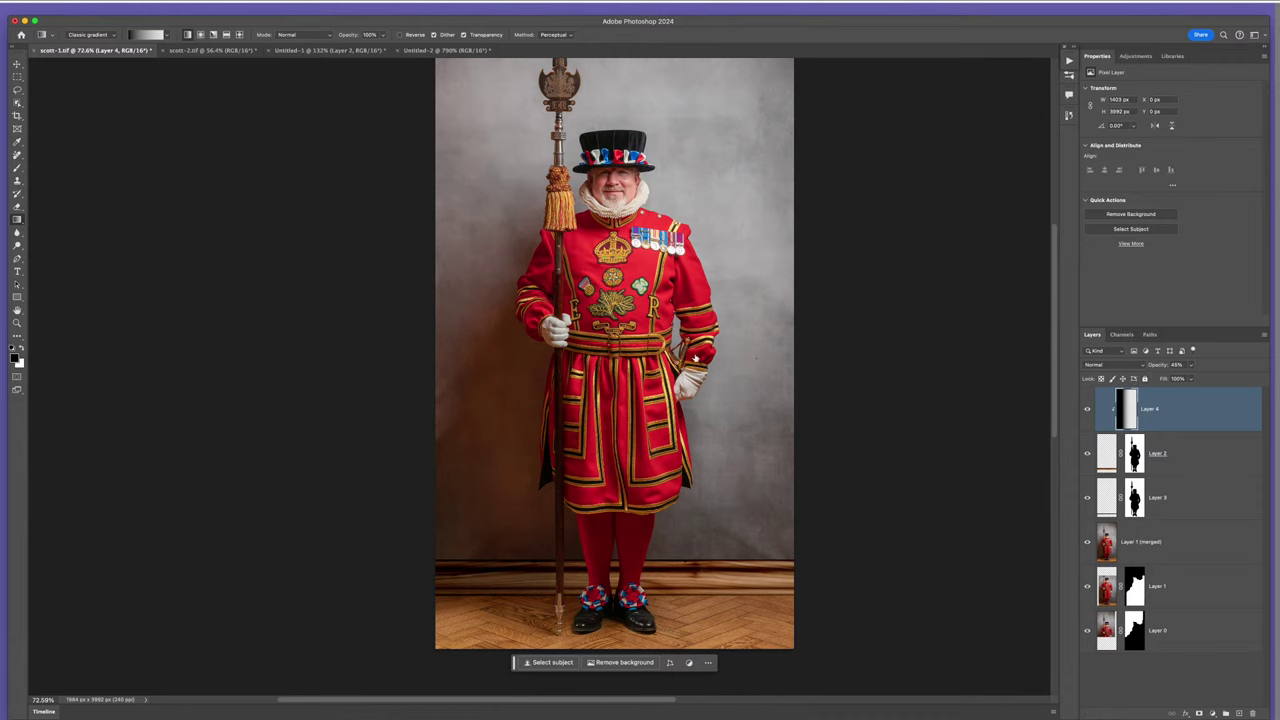
pyautogui.scroll(-5, 695, 358)
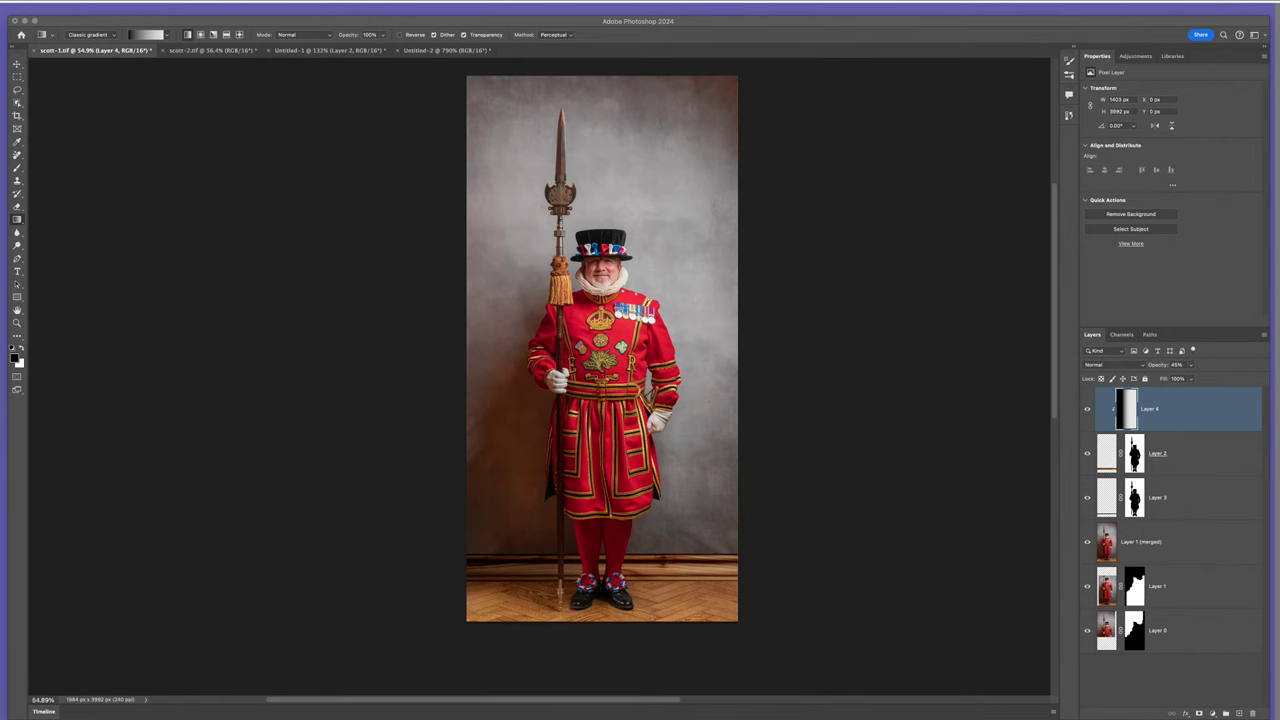
# - Bring the Photoshop window back into focus to review the finished composite
pyautogui.click(838, 225)
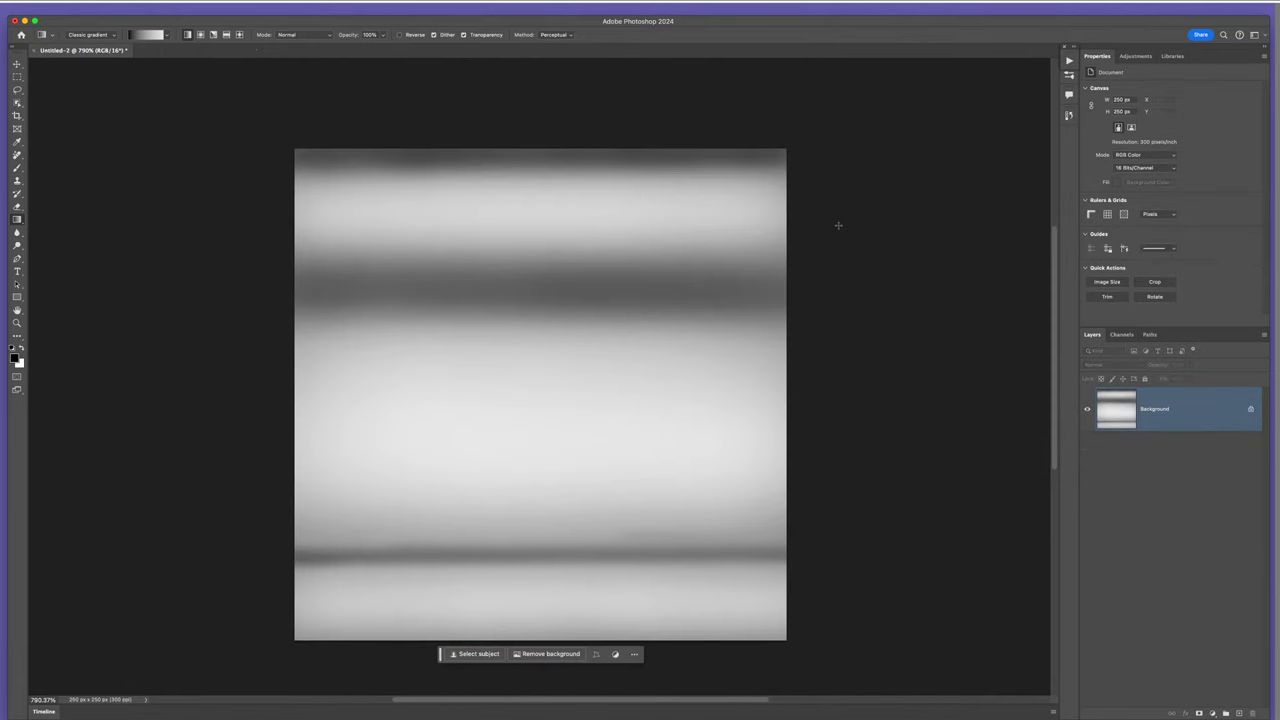
pyautogui.press('super+w')
pyautogui.press('super+d')
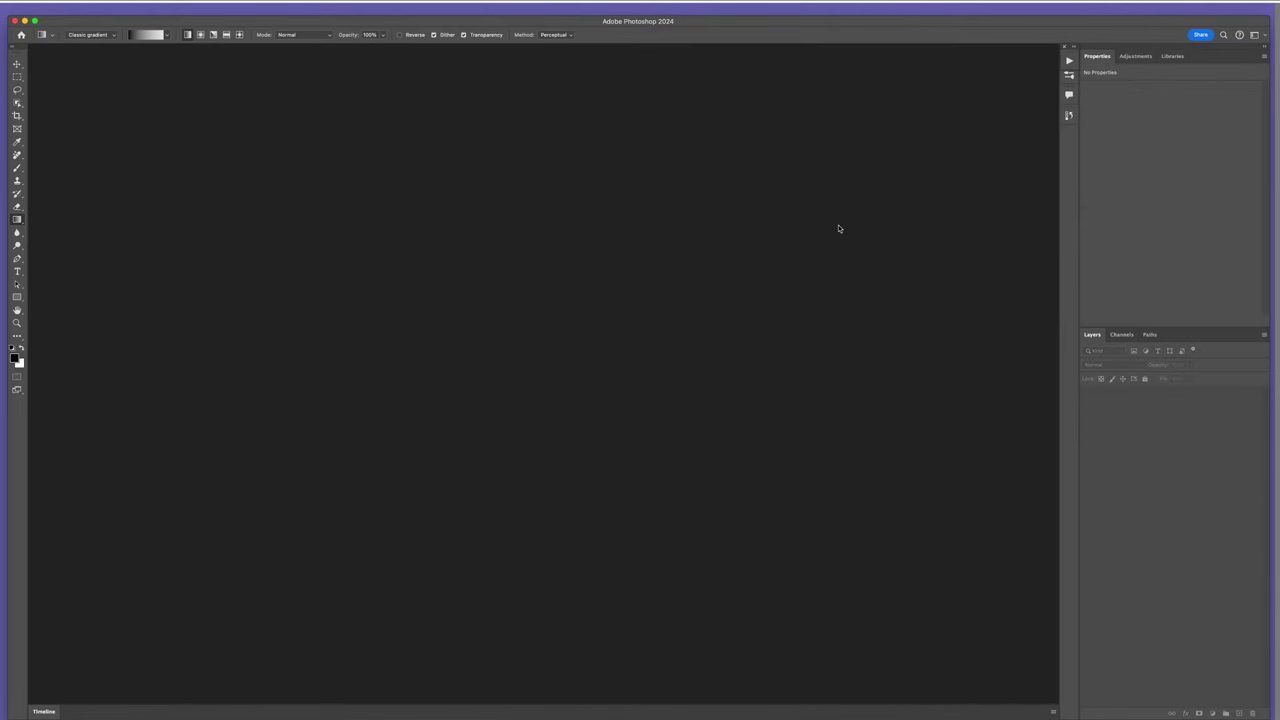
pyautogui.press('super+o')
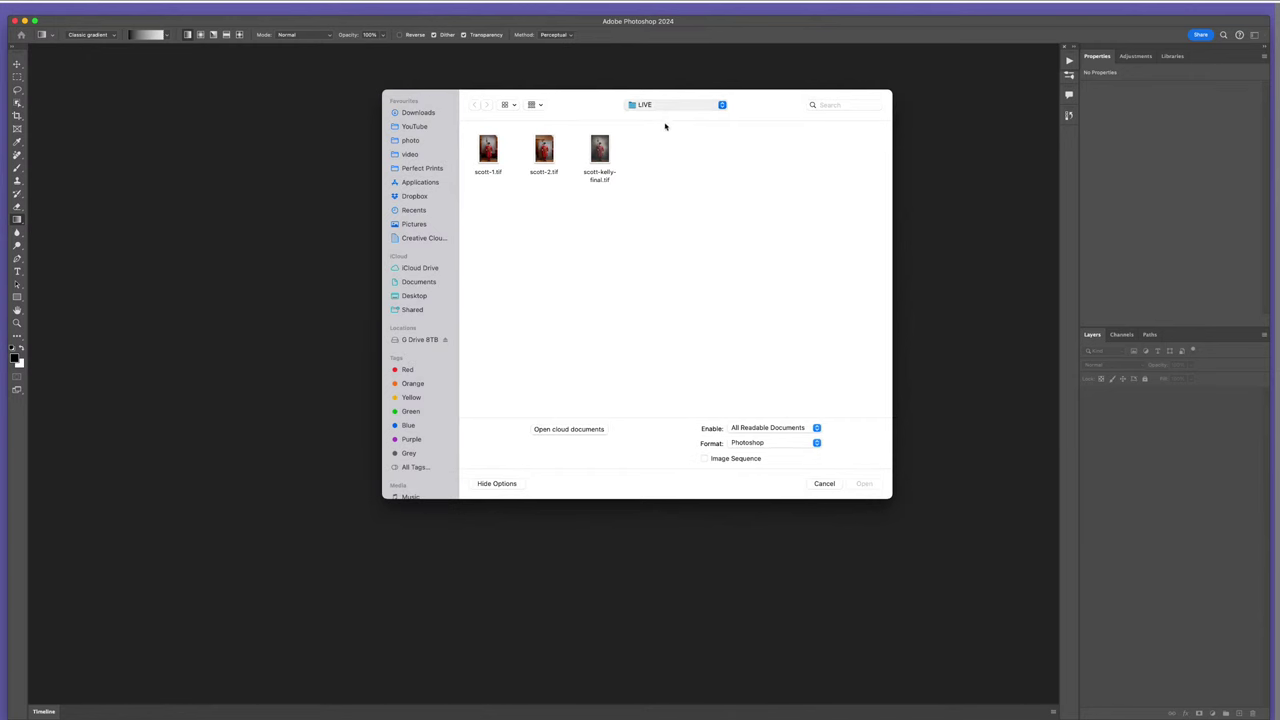
pyautogui.press('super+Up')
pyautogui.doubleClick(548, 165)
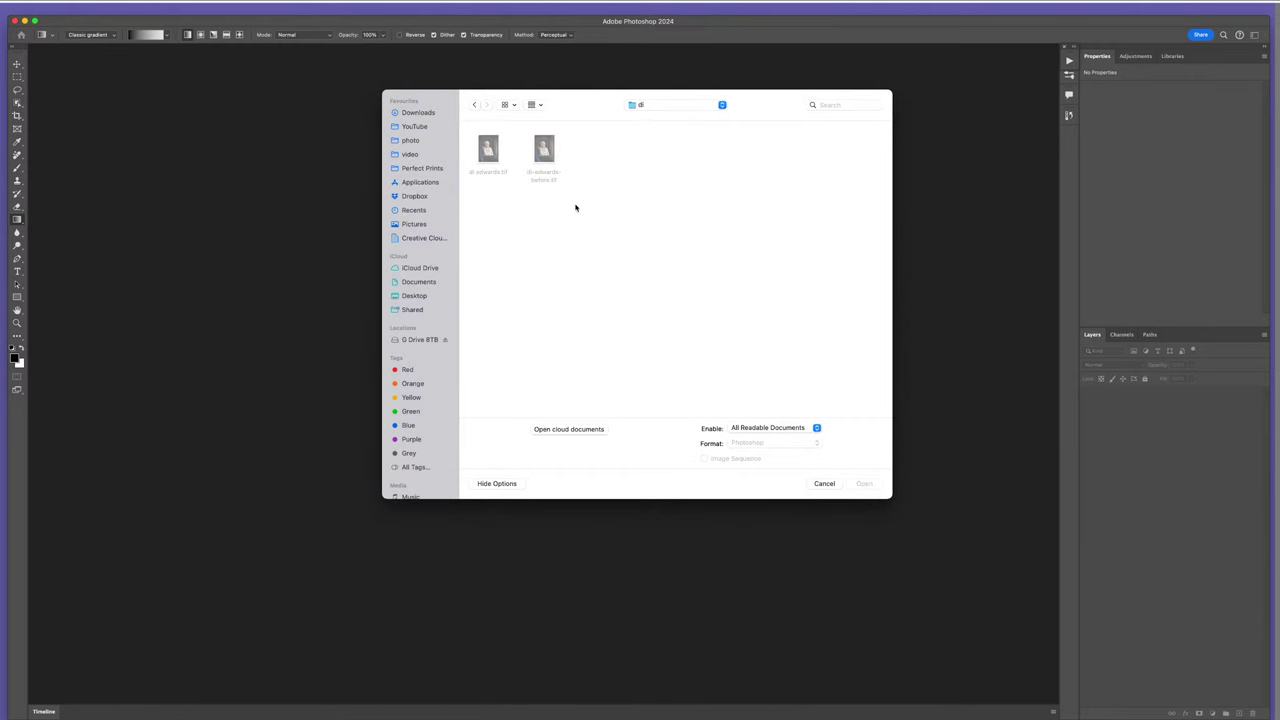
pyautogui.moveTo(577, 206); pyautogui.dragTo(499, 156)
pyautogui.click(864, 484)
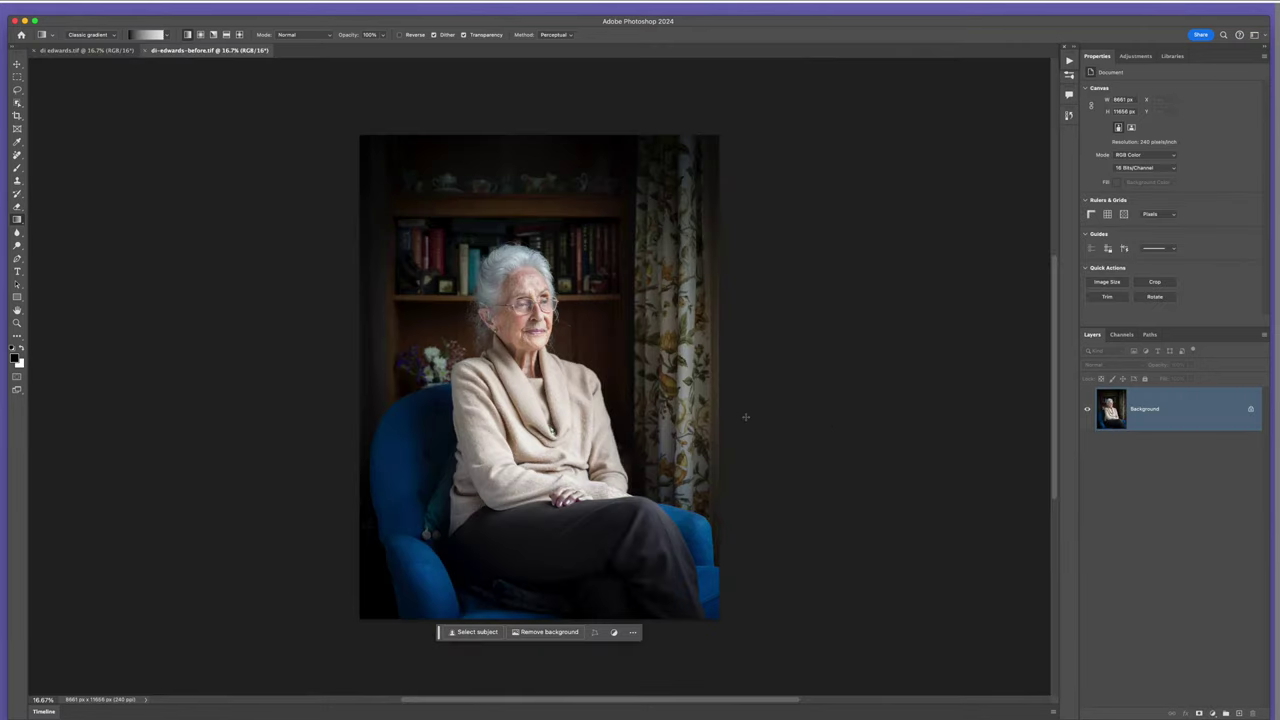
pyautogui.click(90, 50)
pyautogui.press('v')
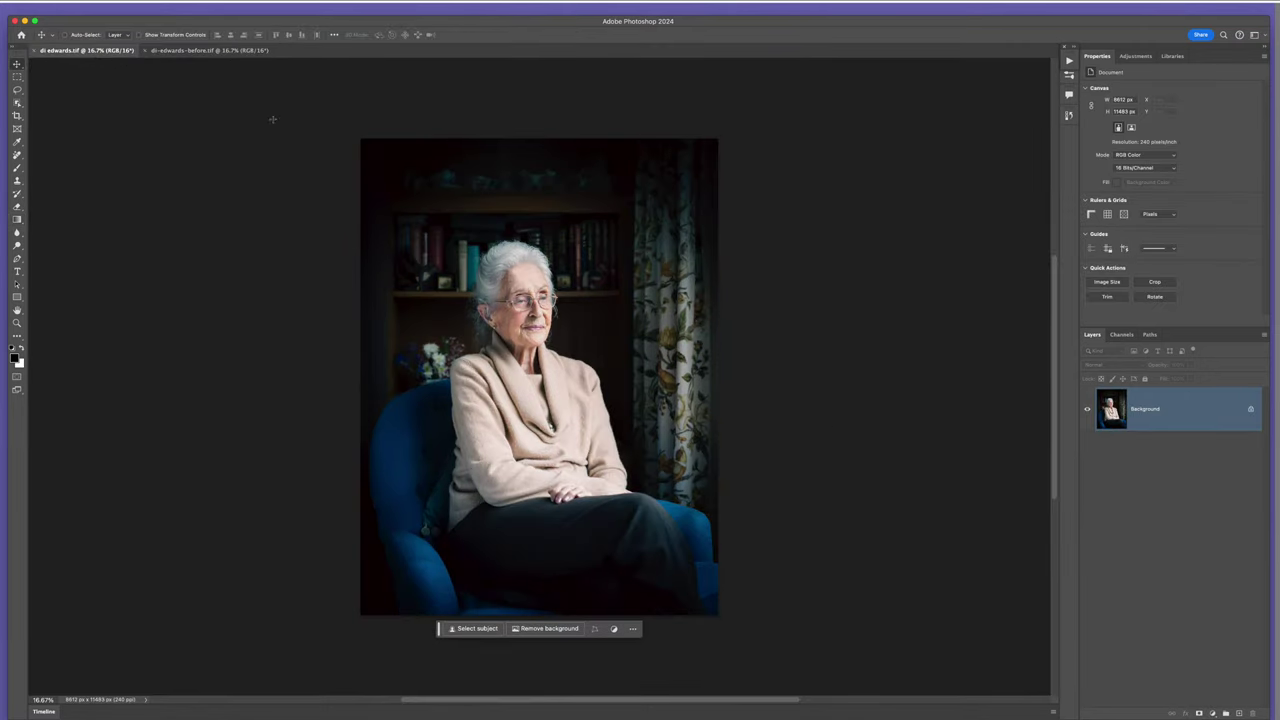
pyautogui.scroll(5, 553, 322)
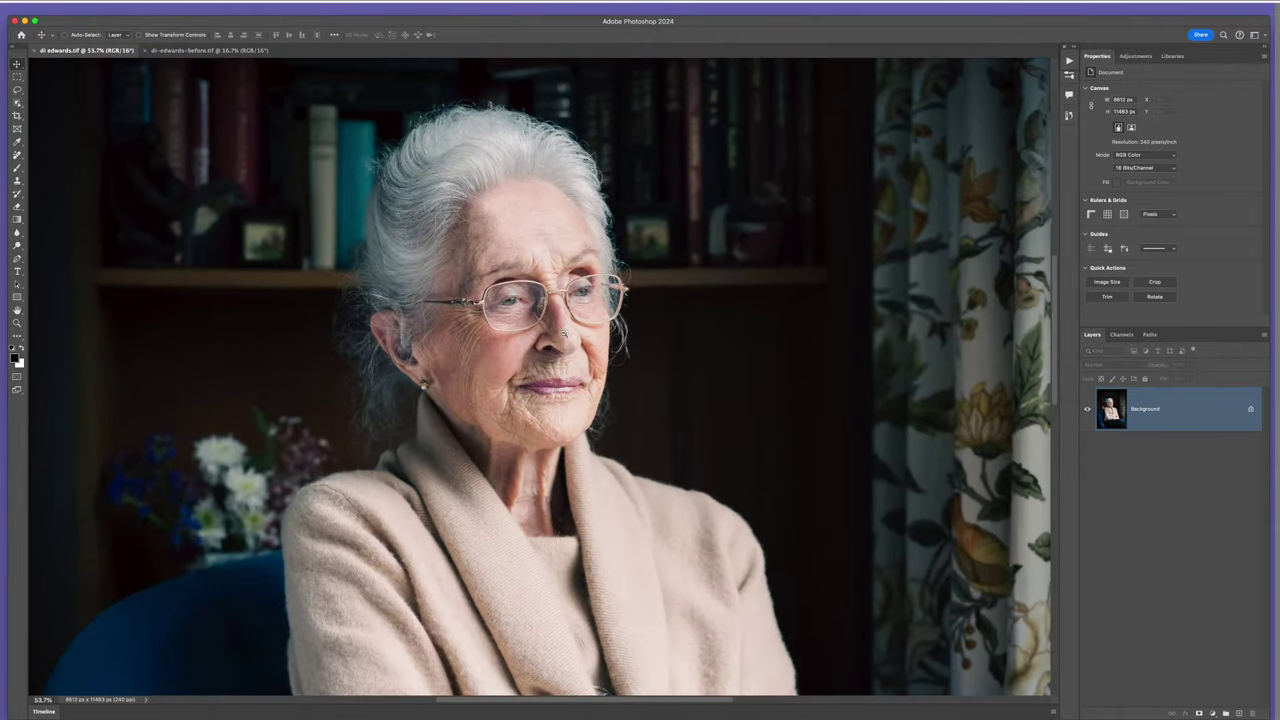
pyautogui.scroll(-4, 588, 314)
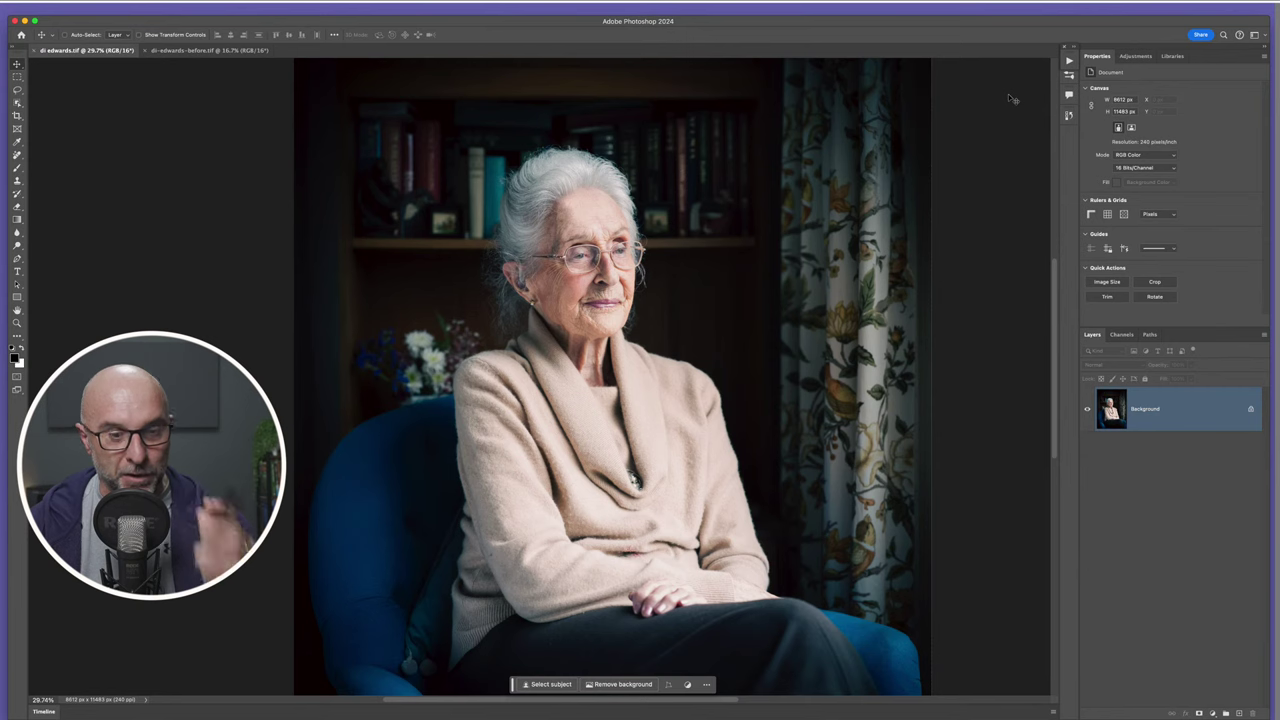
pyautogui.click(210, 50)
pyautogui.scroll(6, 536, 308)
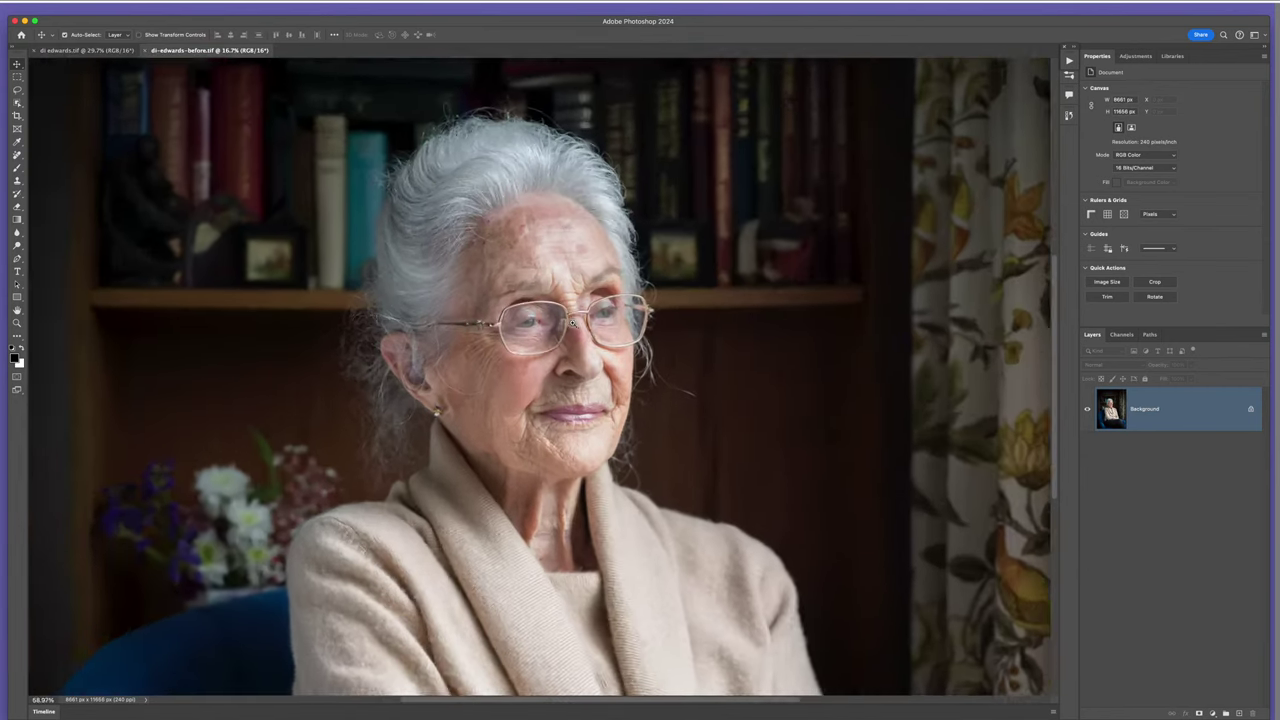
pyautogui.scroll(3, 598, 260)
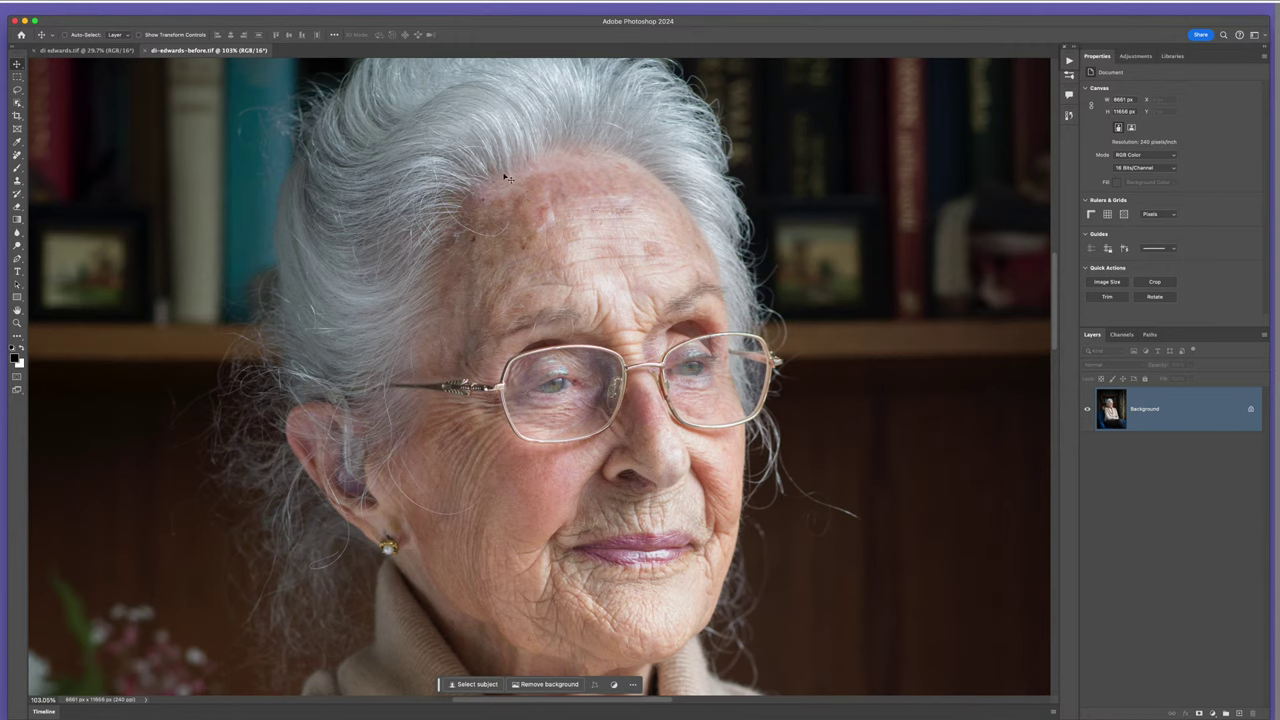
pyautogui.click(1069, 61)
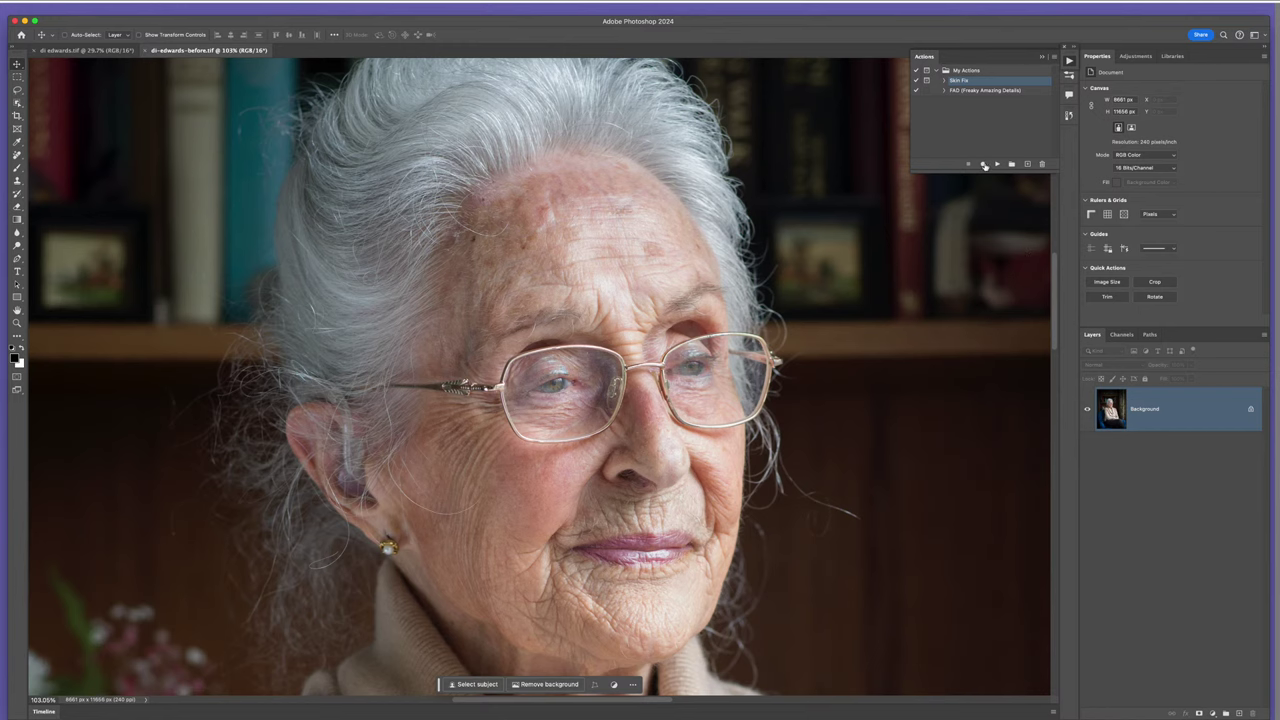
# - Play Skin Fix with a 7.6-pixel Gaussian Blur, then expand the group and select its colour layer
pyautogui.click(996, 164)
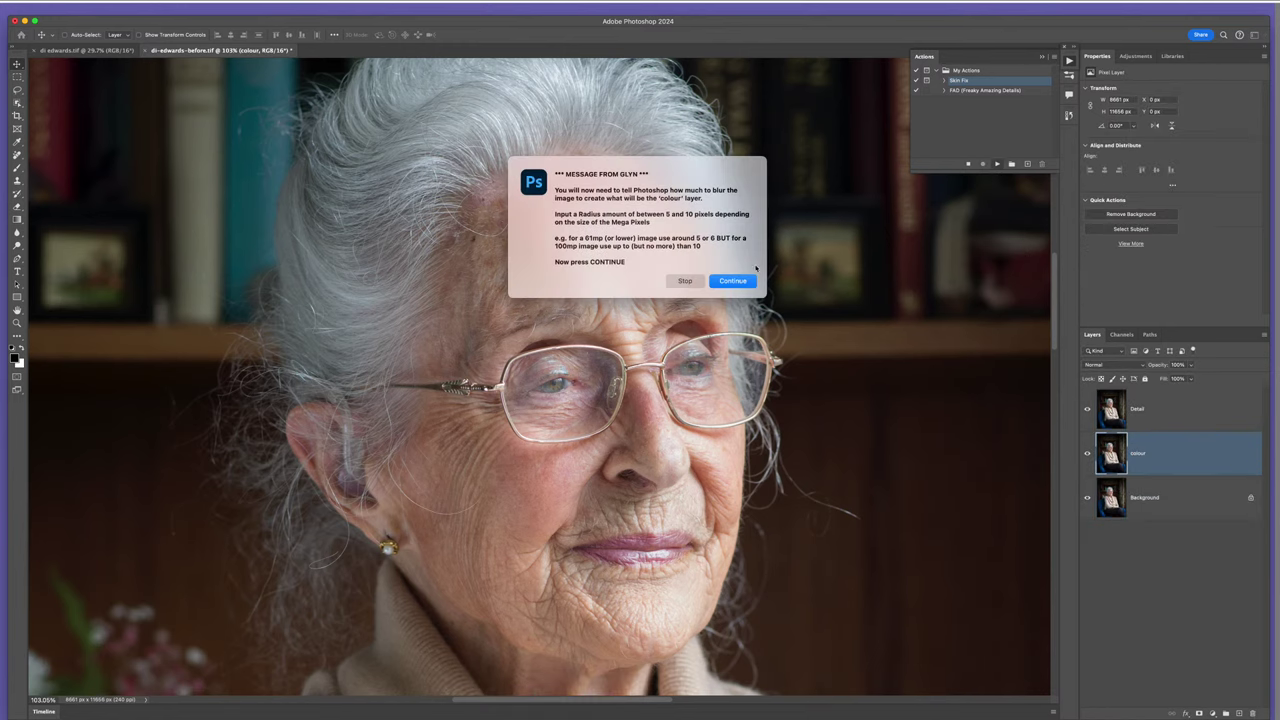
pyautogui.click(733, 281)
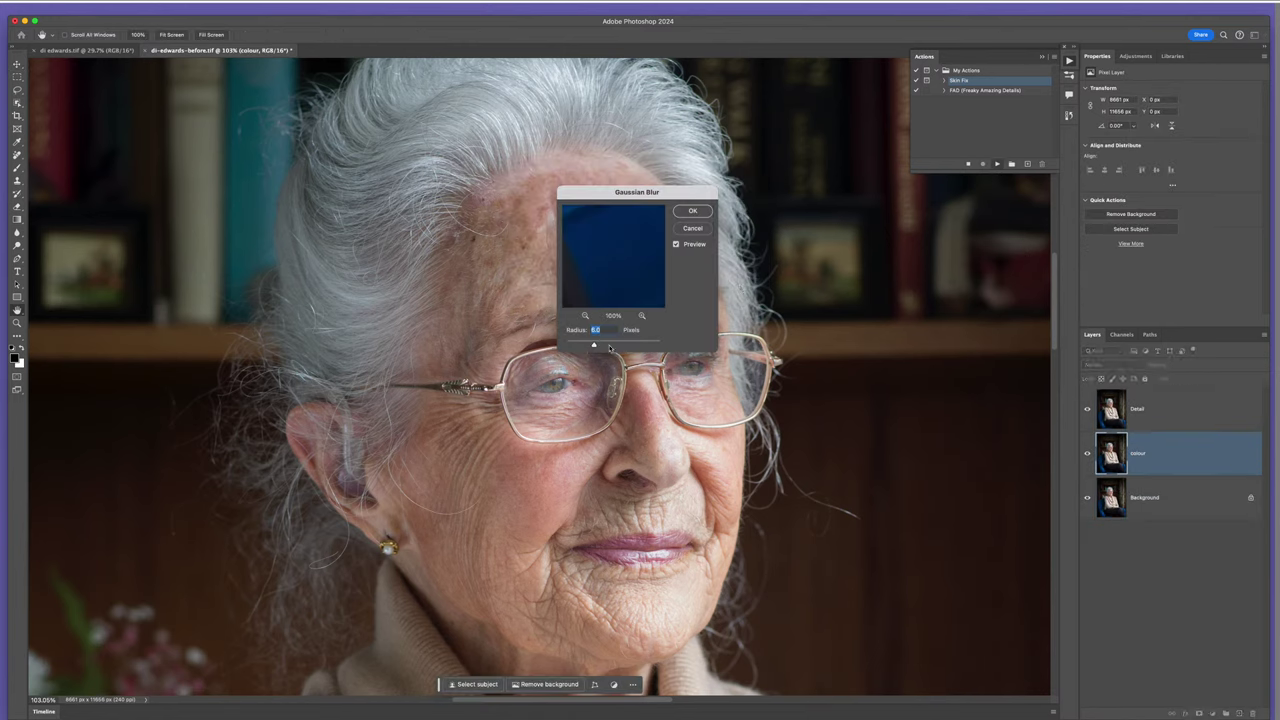
pyautogui.moveTo(594, 345); pyautogui.dragTo(608, 337)
pyautogui.click(692, 211)
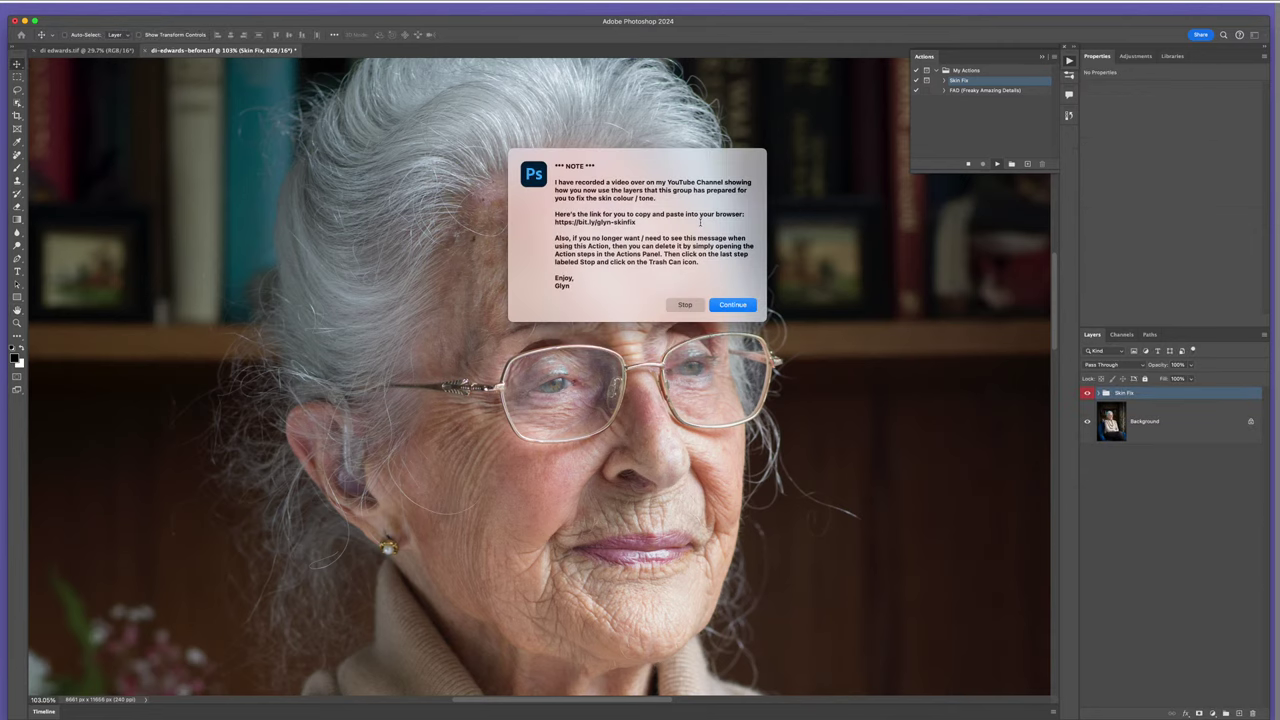
pyautogui.click(725, 305)
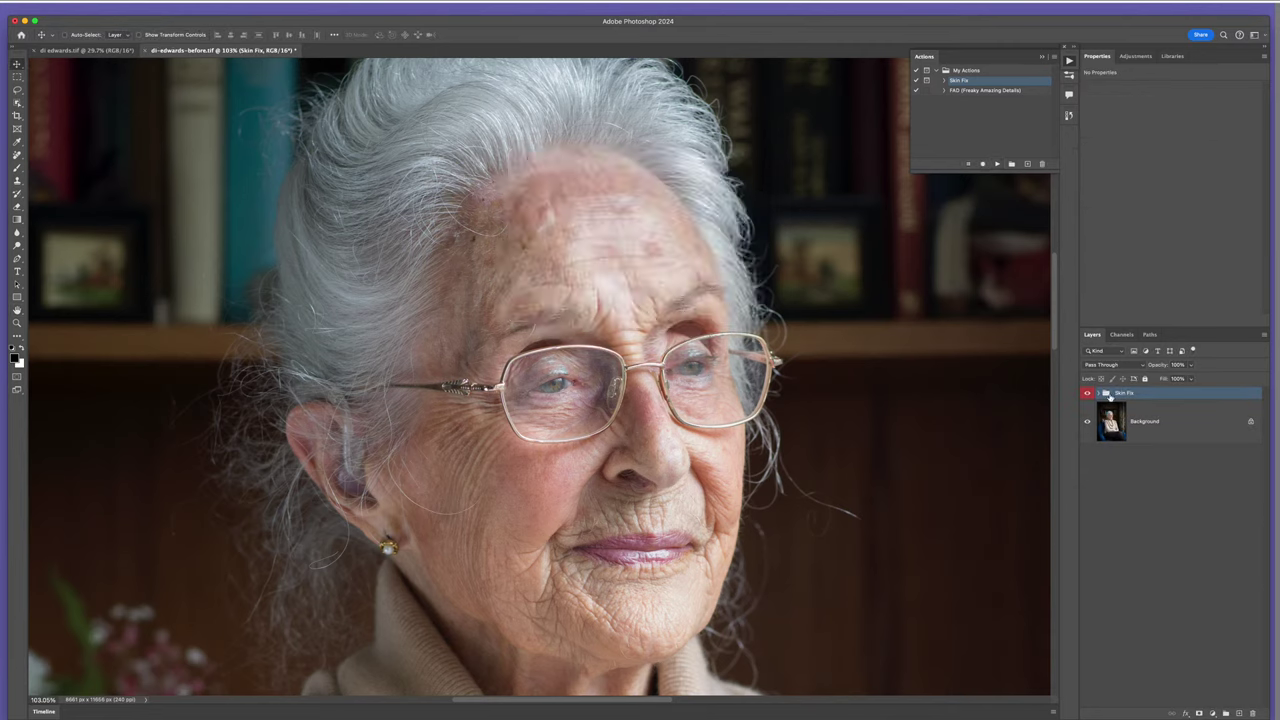
pyautogui.click(1098, 393)
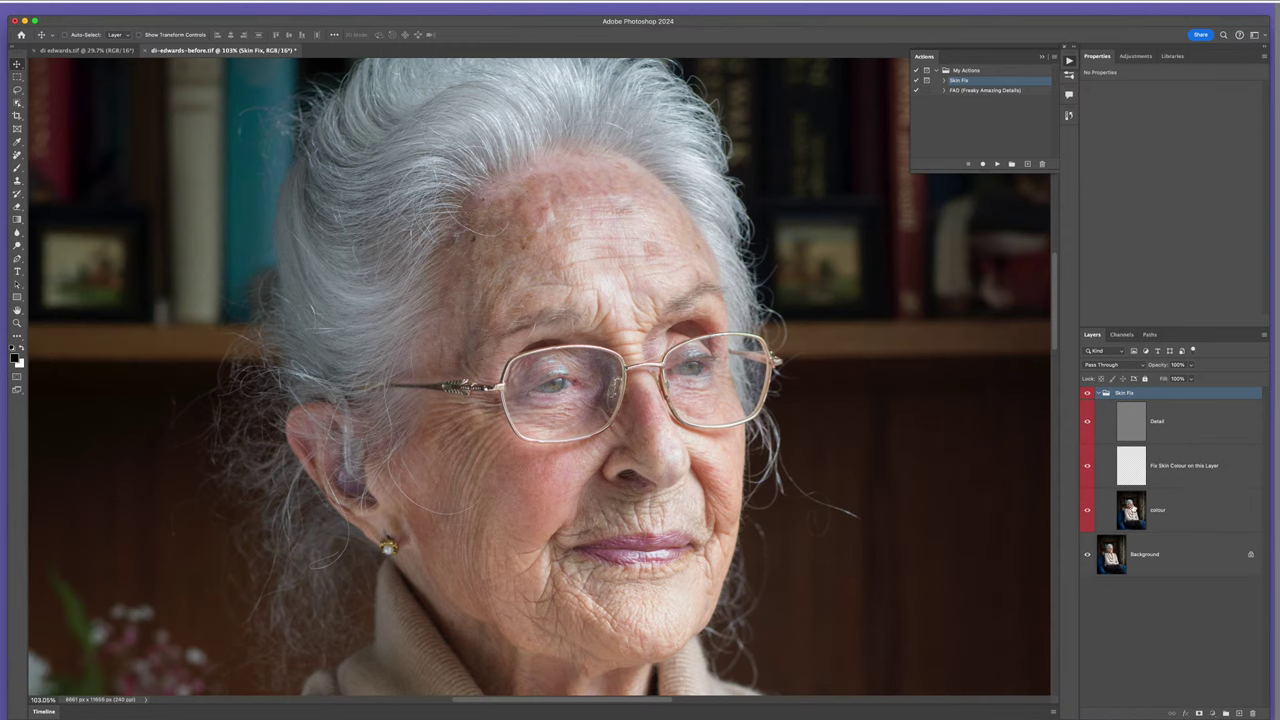
pyautogui.click(1133, 506)
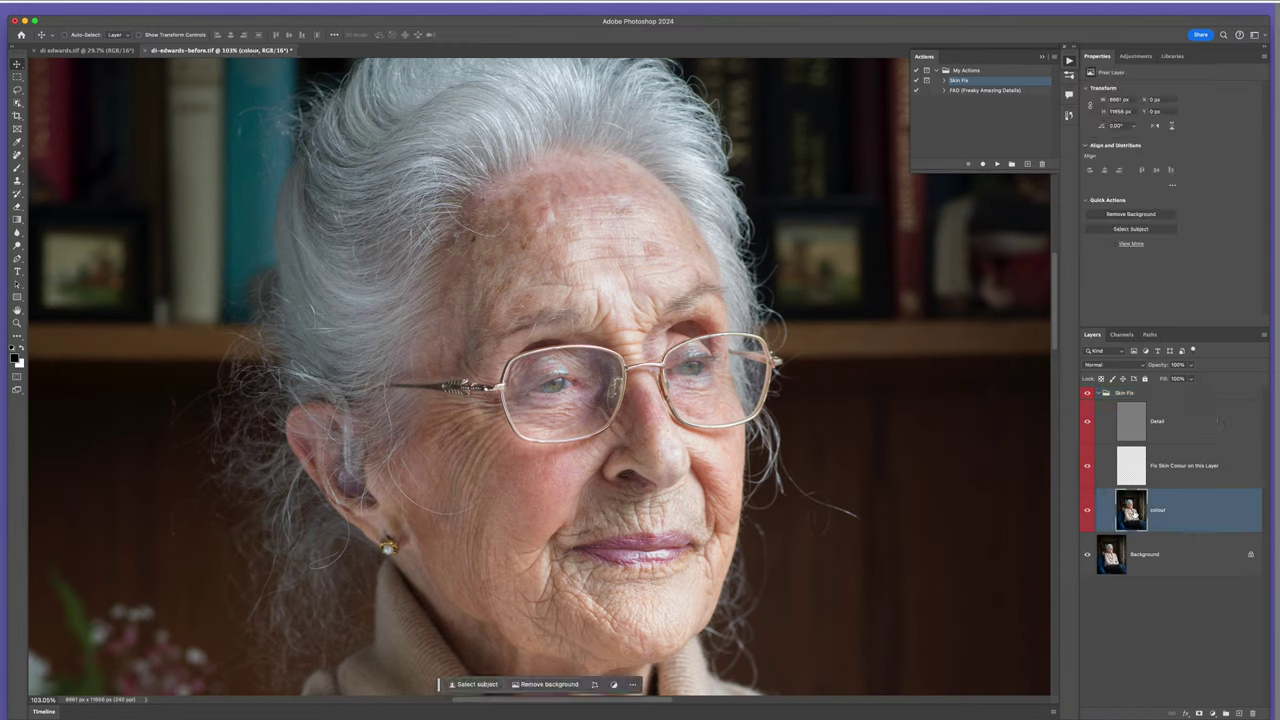
# - View the Detail layer on its own, restore all layers, then select Fix Skin Colour on this Layer
pyautogui.click(1134, 422)
pyautogui.keyDown('alt'); pyautogui.click(1087, 434); pyautogui.keyUp('alt')
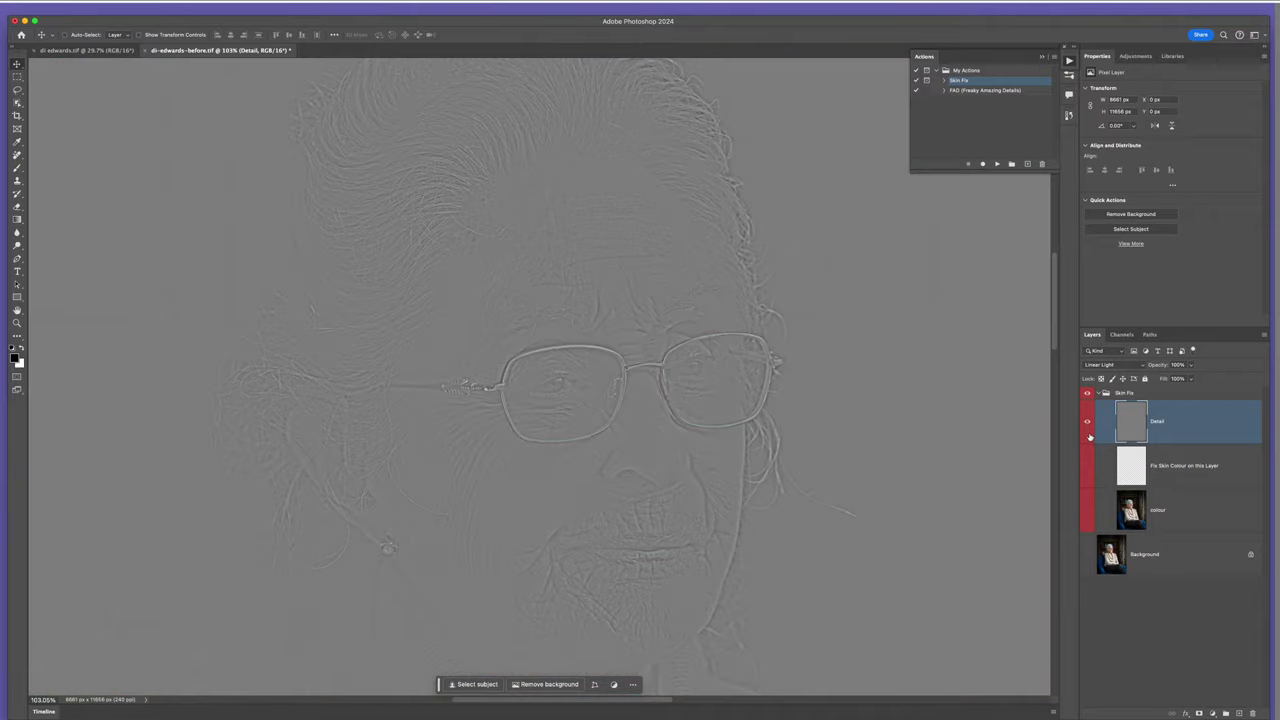
pyautogui.keyDown('alt'); pyautogui.click(1089, 435); pyautogui.keyUp('alt')
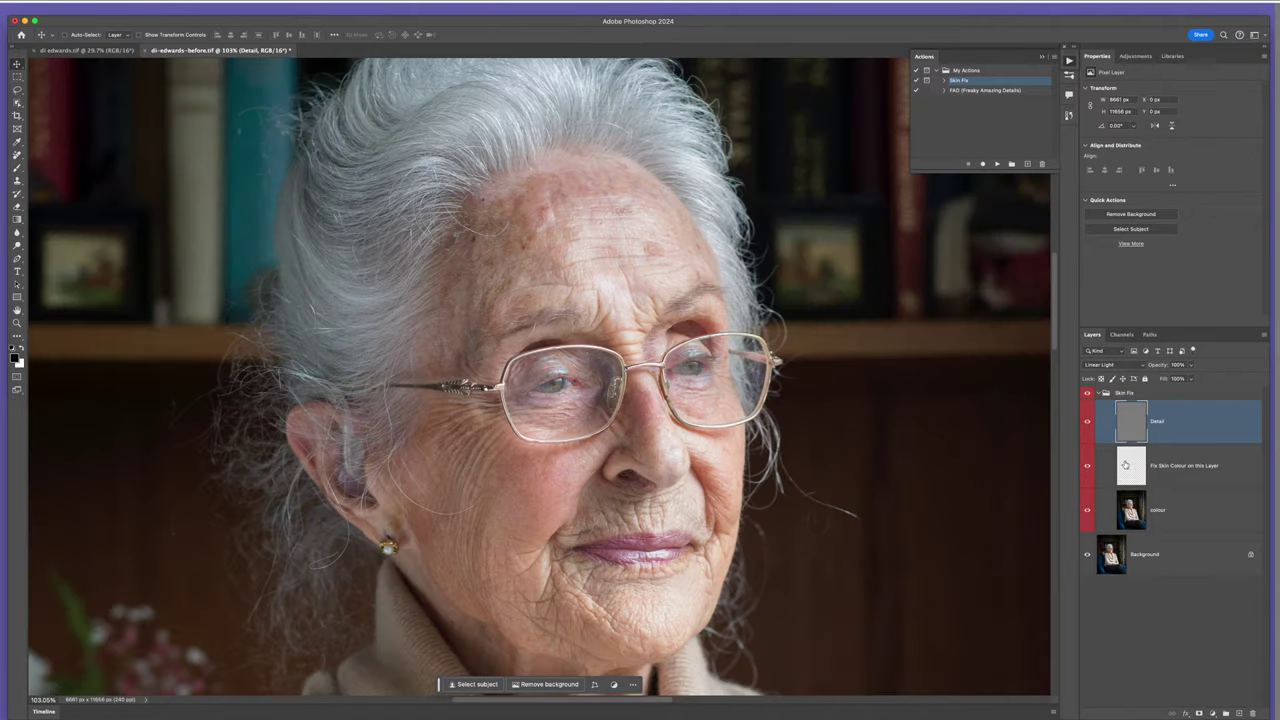
pyautogui.click(1130, 465)
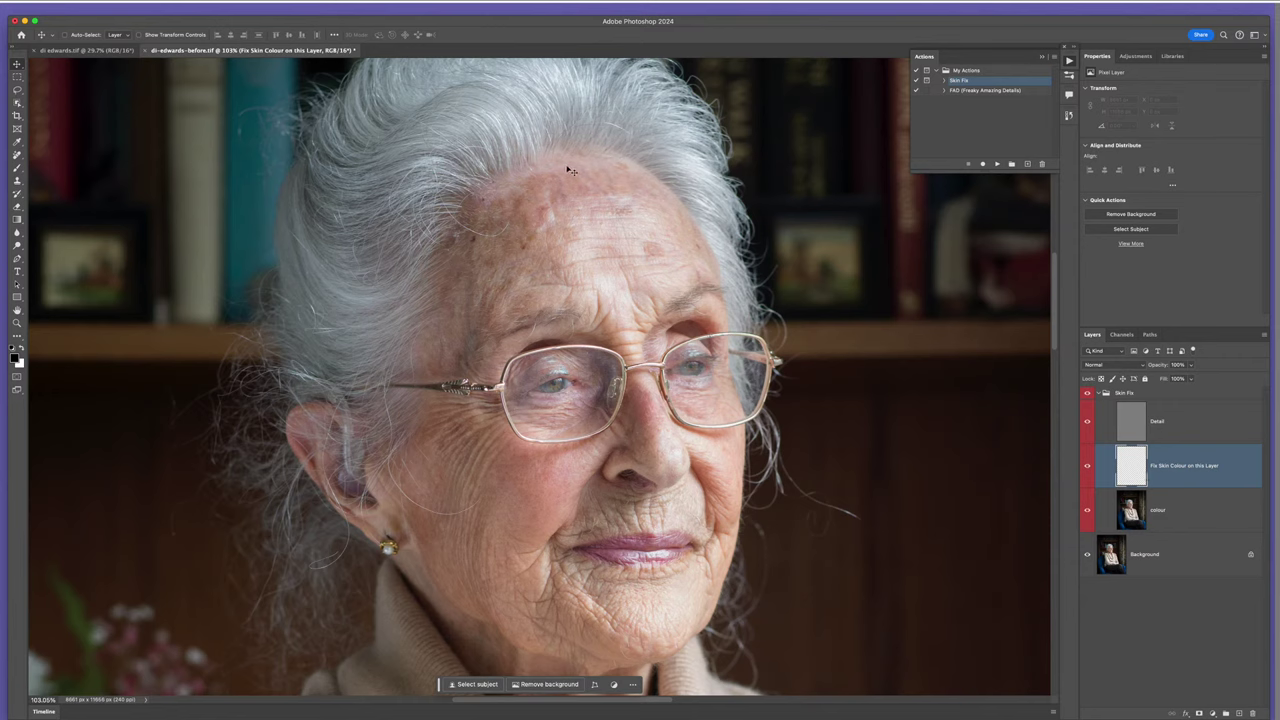
# - Set the Gradient tool to Classic and sample a skin tone from the forehead
pyautogui.press('g')
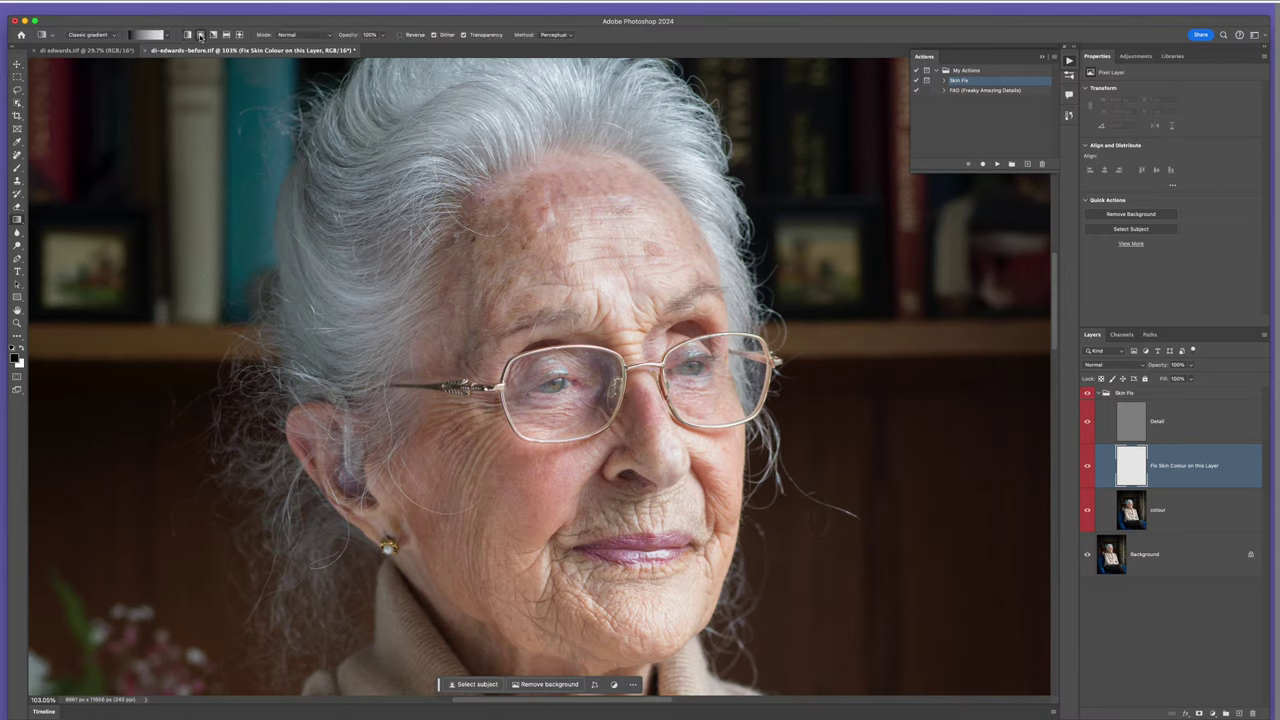
pyautogui.click(113, 38)
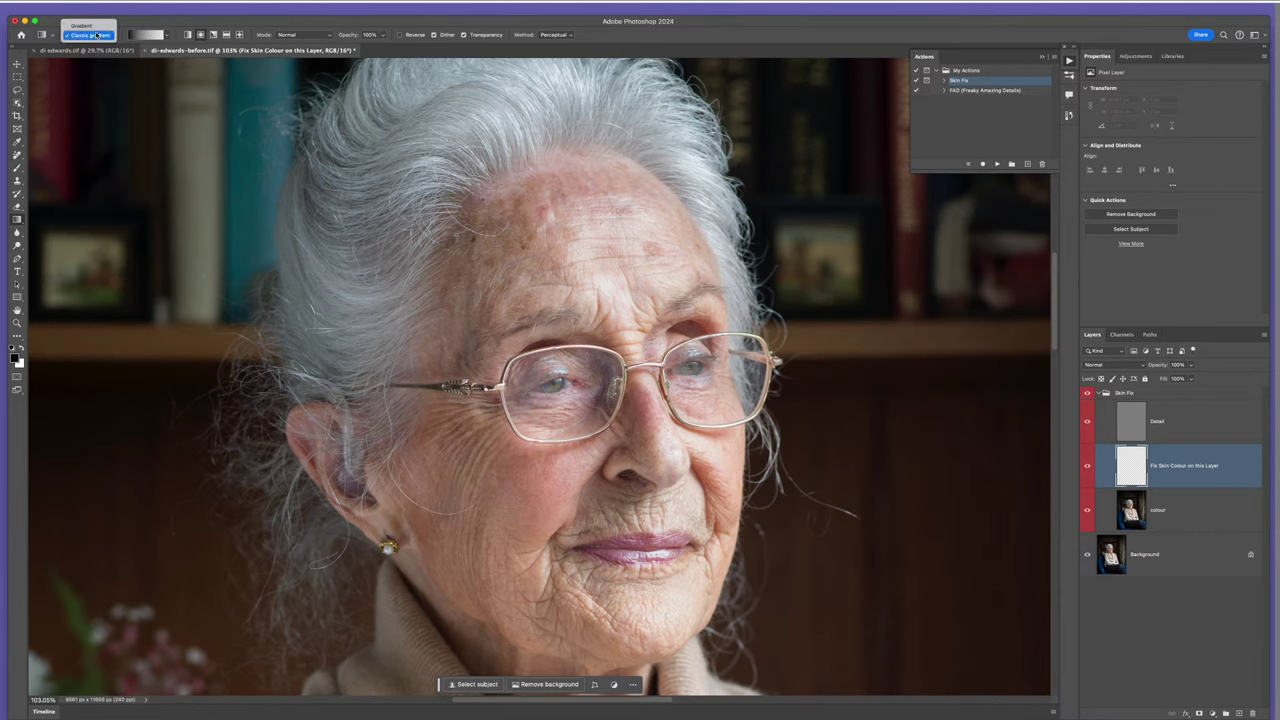
pyautogui.click(93, 36)
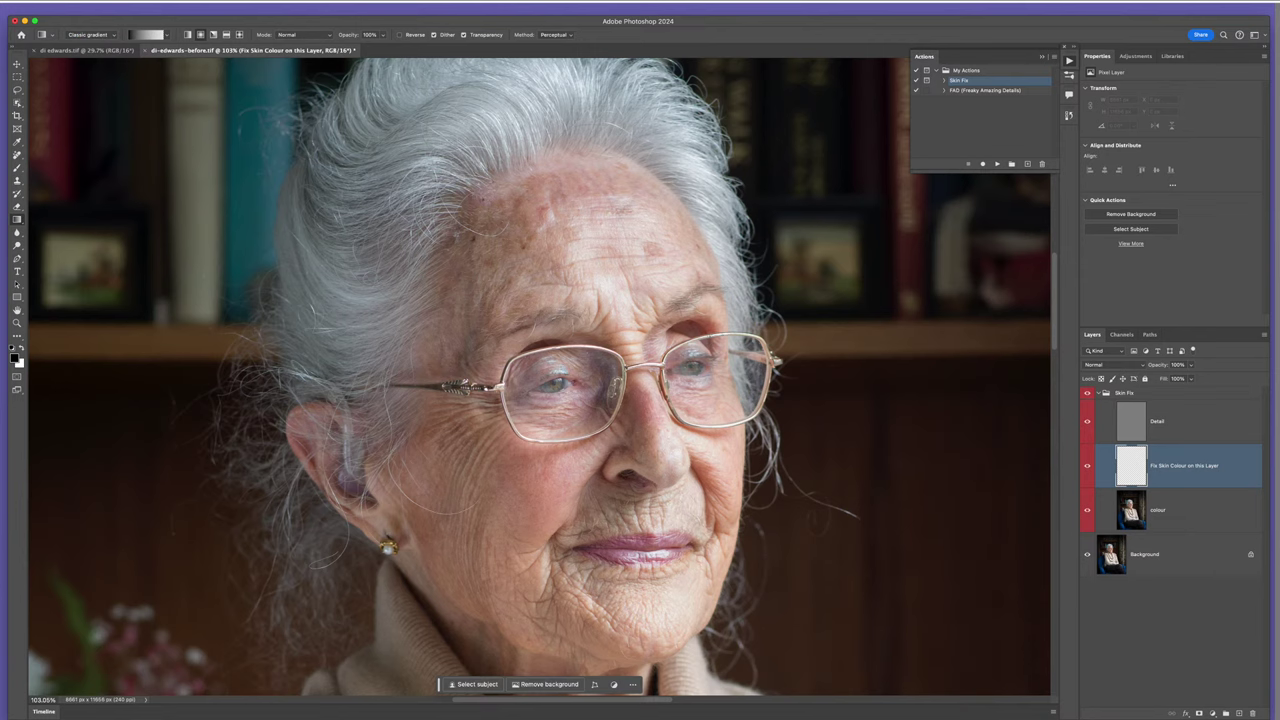
pyautogui.click(168, 35)
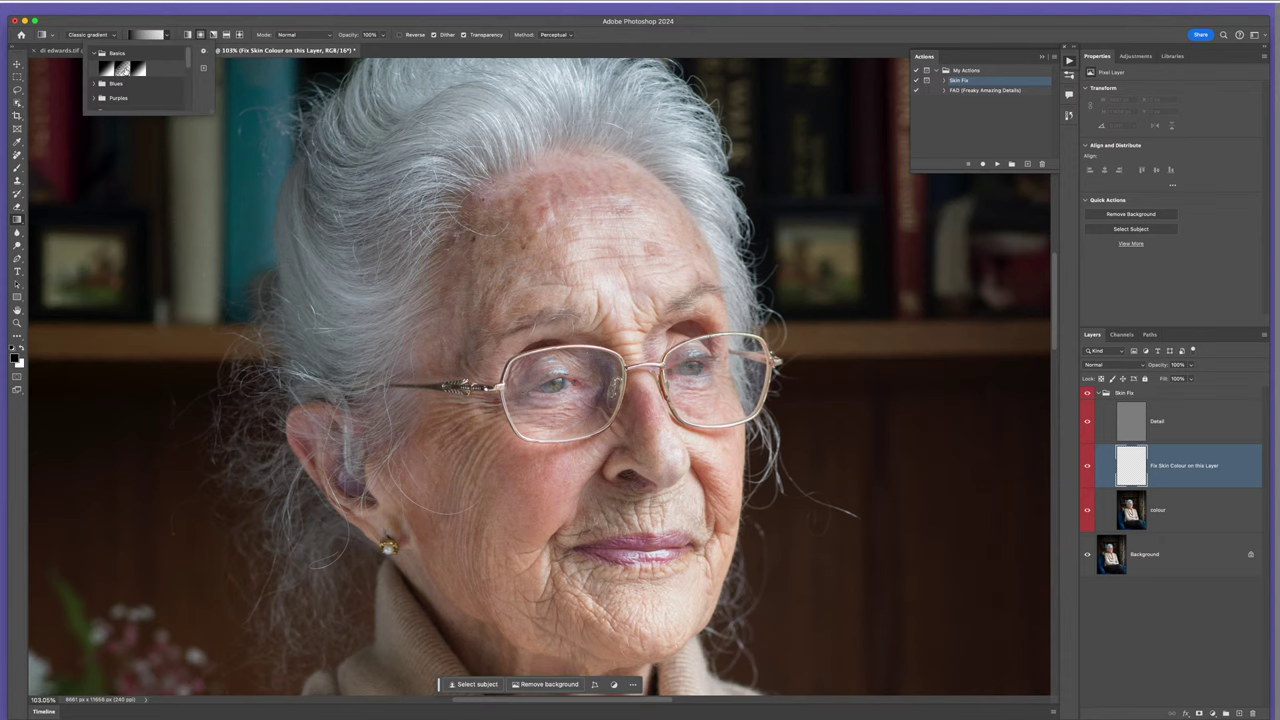
pyautogui.click(449, 33)
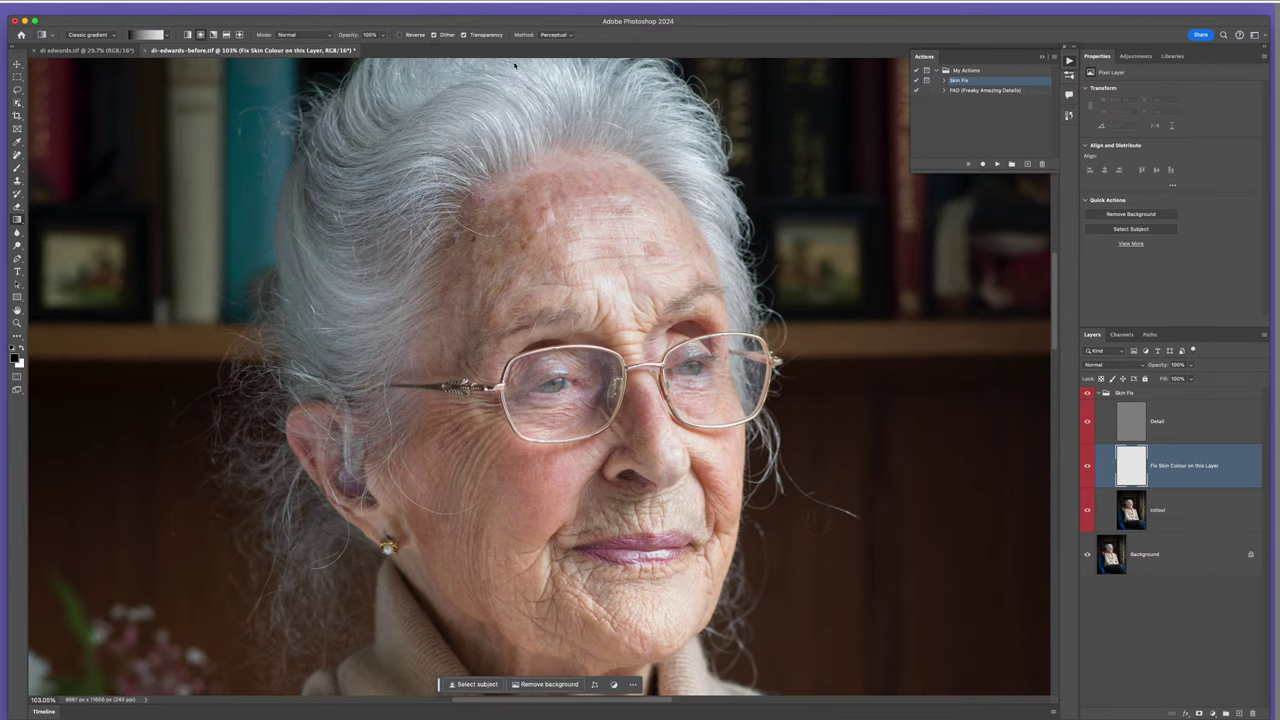
pyautogui.keyDown('alt'); pyautogui.click(558, 174); pyautogui.keyUp('alt')
pyautogui.scroll(5, 563, 183)
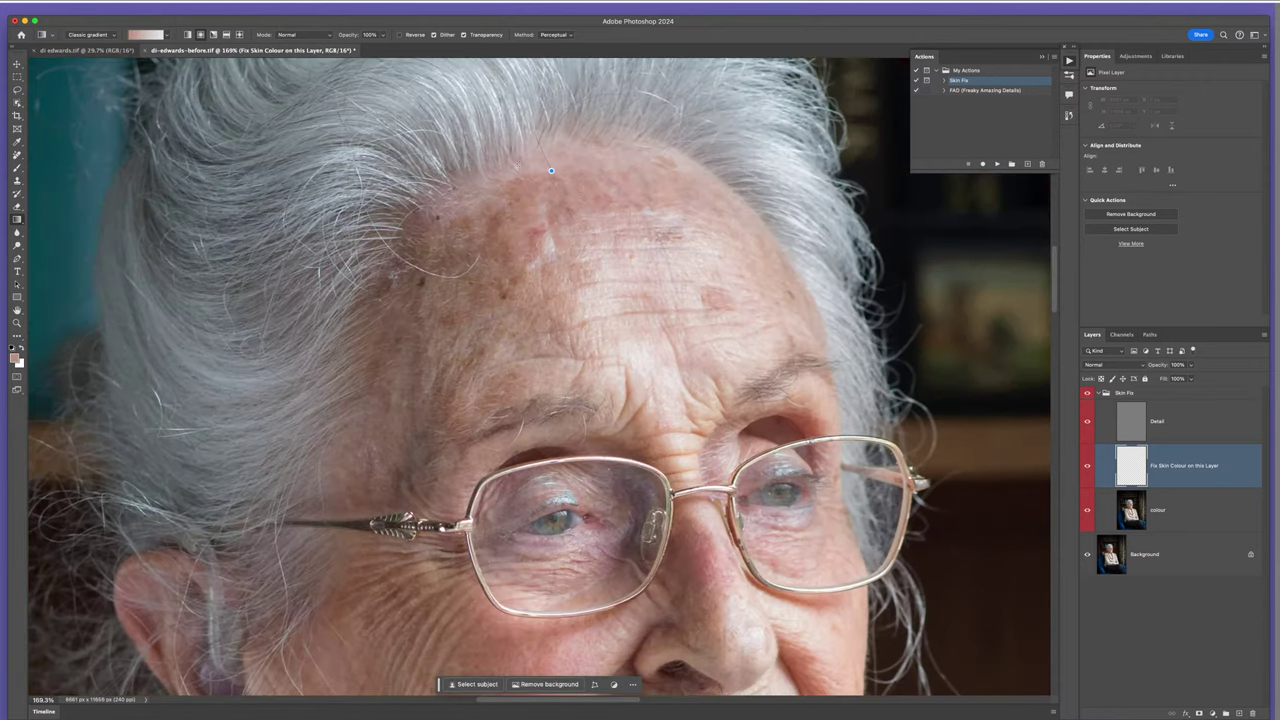
pyautogui.click(551, 171)
pyautogui.moveTo(524, 180); pyautogui.dragTo(503, 188)
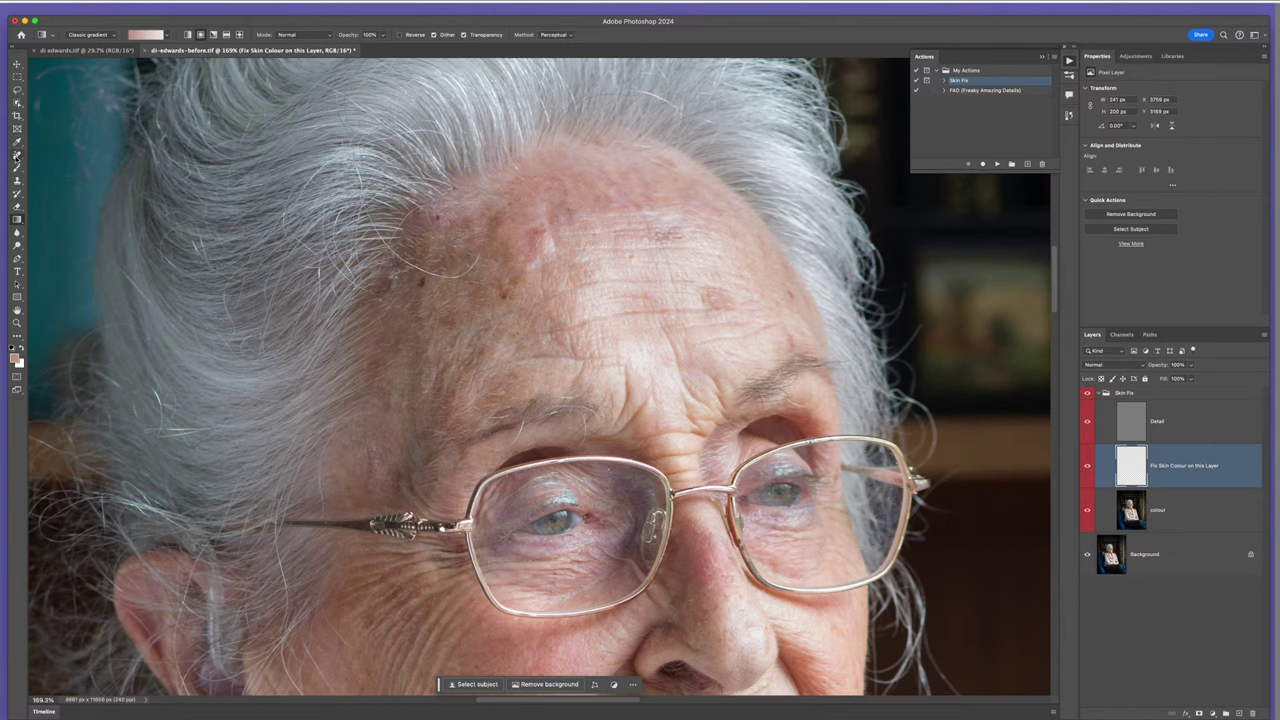
# - Switch to the Remove Tool and paint away two small forehead spots
pyautogui.click(16, 155)
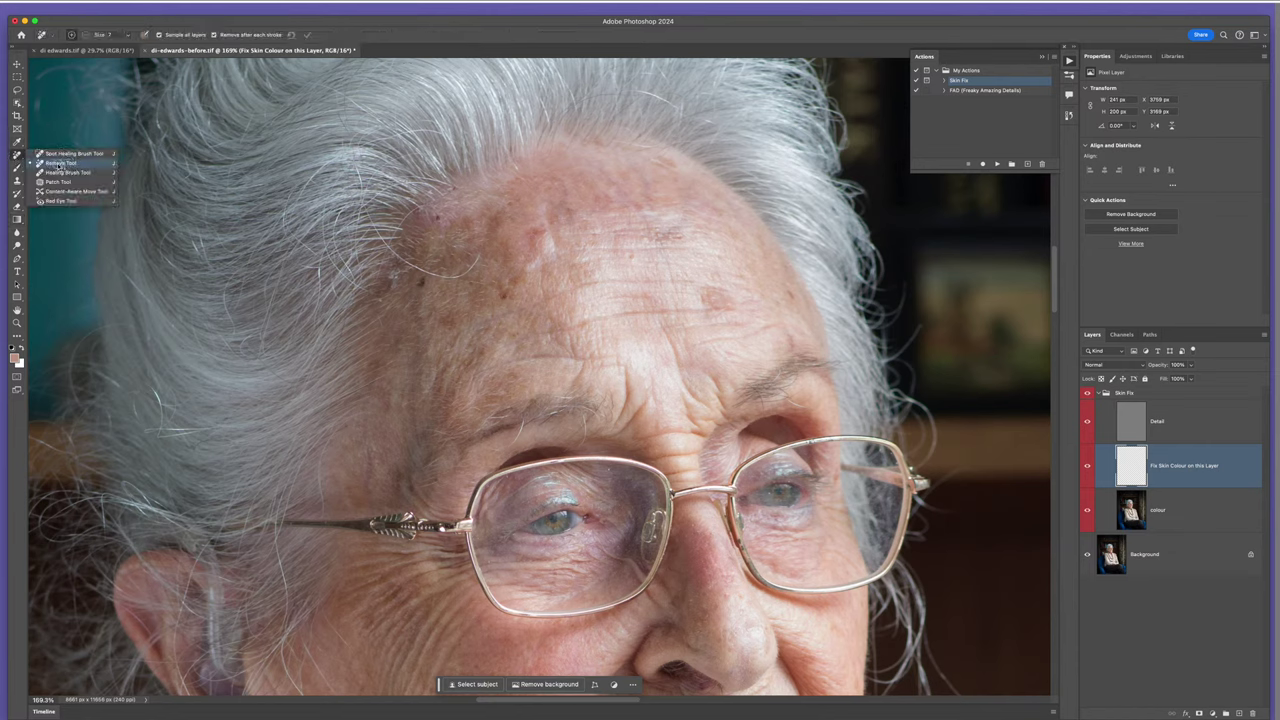
pyautogui.click(60, 163)
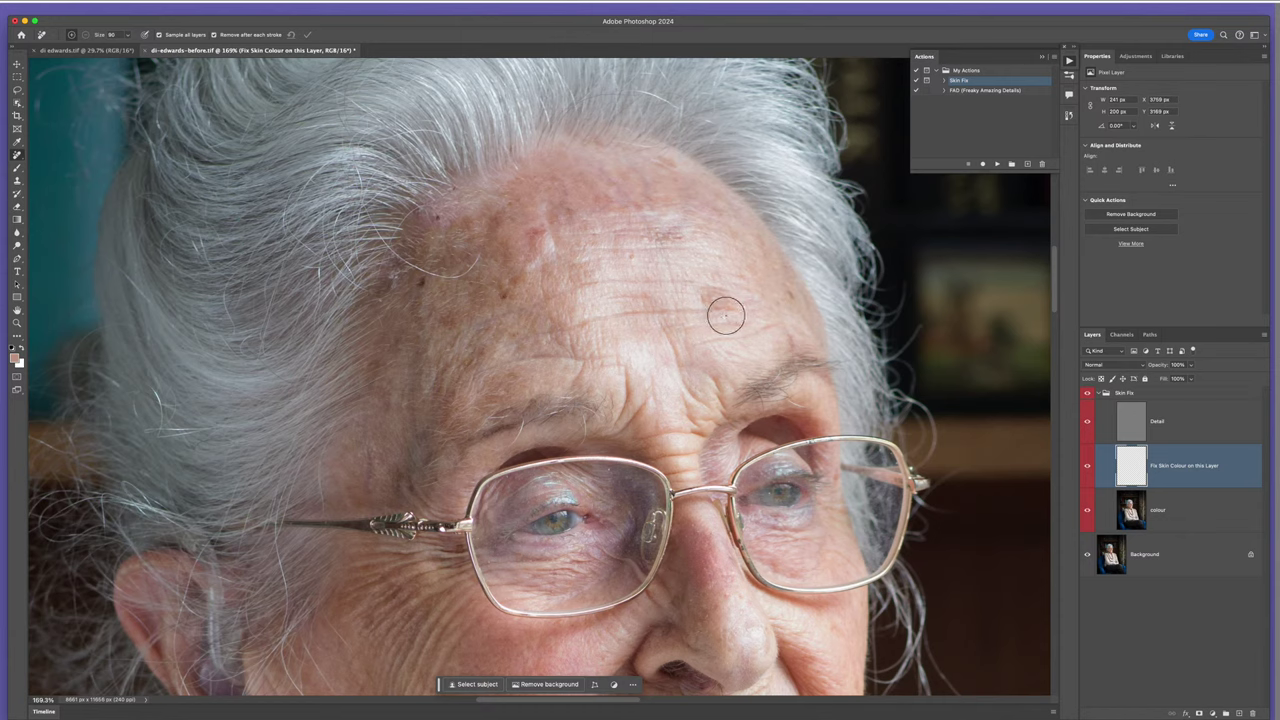
pyautogui.scroll(2, 716, 297)
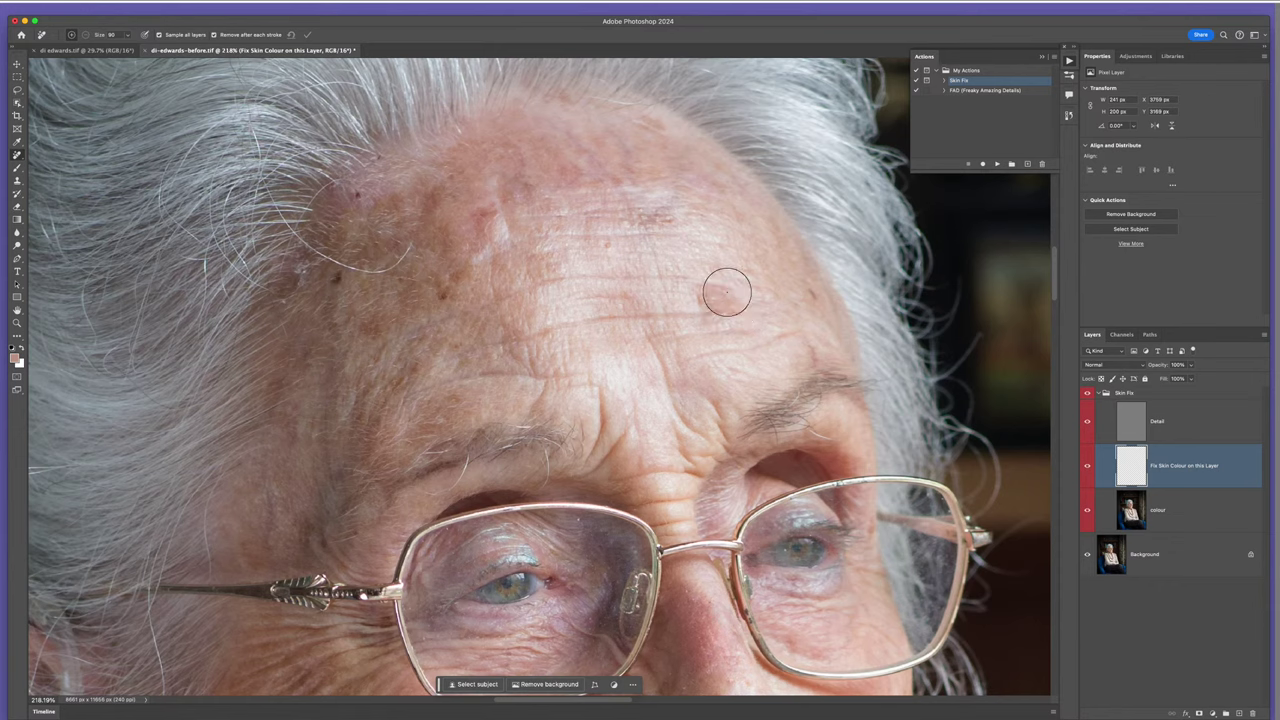
pyautogui.click(710, 303)
pyautogui.click(462, 217)
# - Paint over the dark spot on the right forehead until it blends away
pyautogui.moveTo(708, 296)
pyautogui.mouseDown()
pyautogui.moveTo(740, 308)
pyautogui.moveTo(724, 304)
pyautogui.mouseUp()
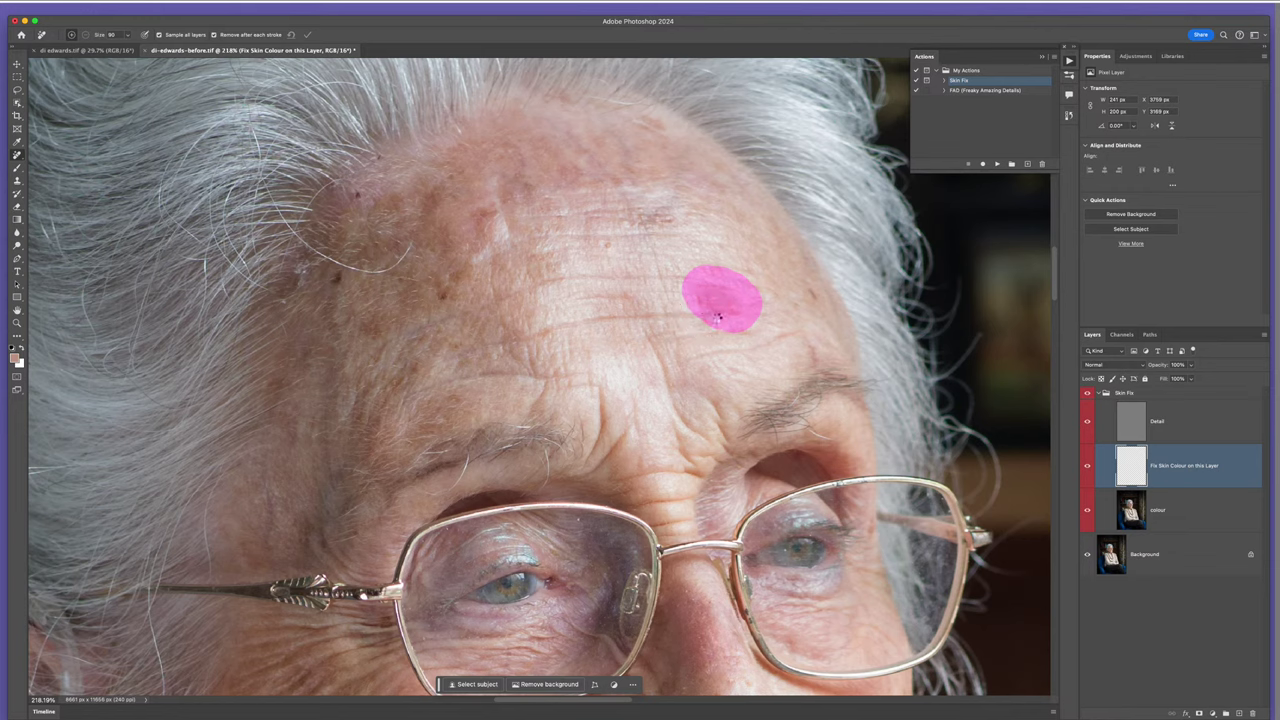
pyautogui.moveTo(717, 317); pyautogui.dragTo(720, 322)
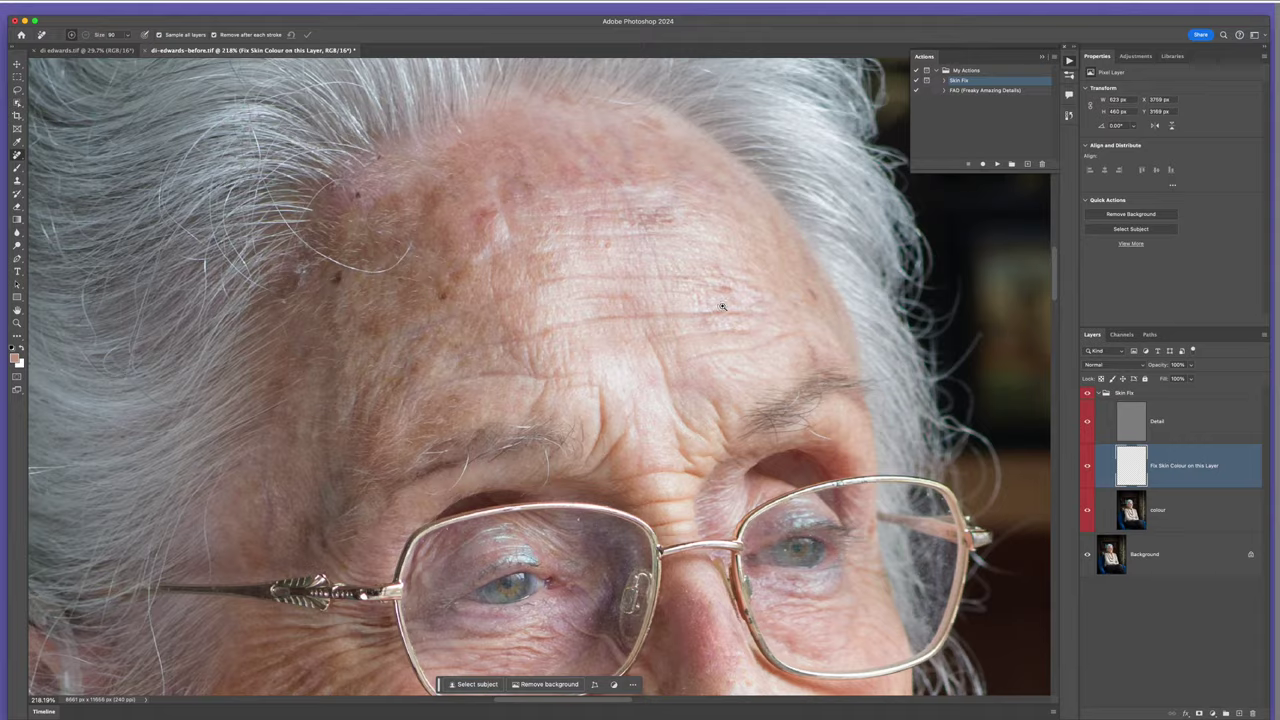
pyautogui.moveTo(722, 306); pyautogui.dragTo(748, 322)
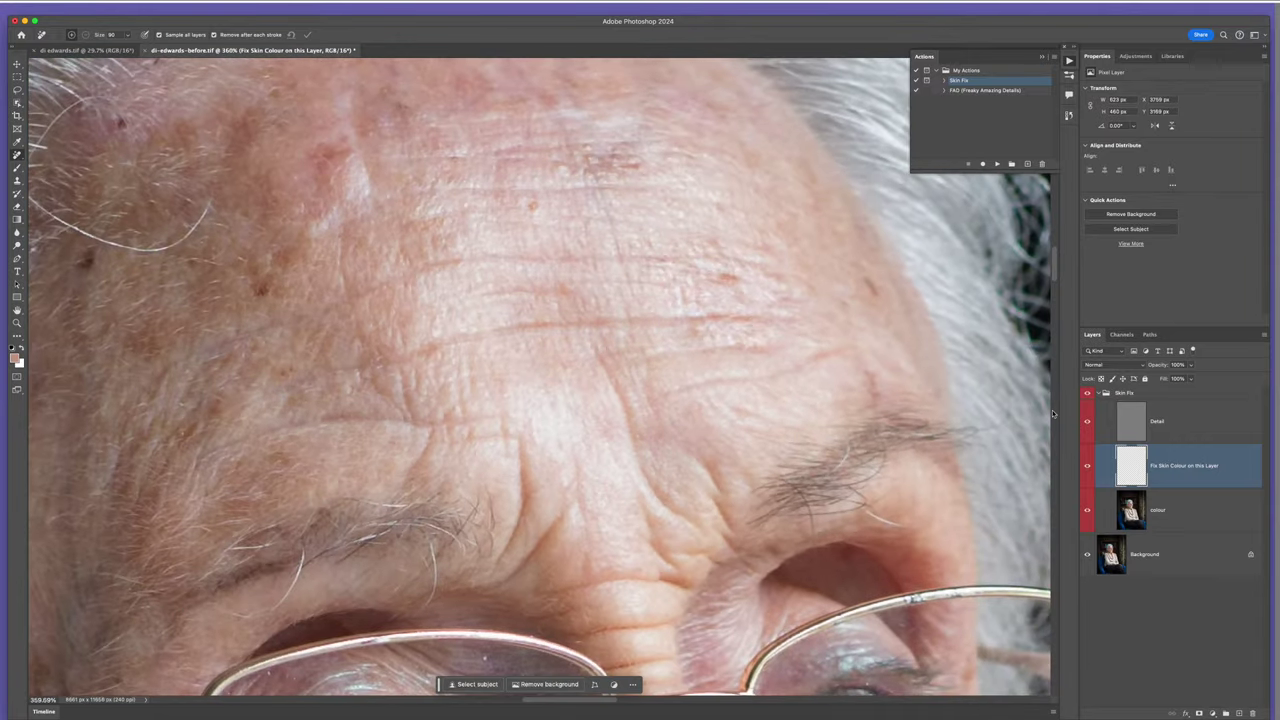
pyautogui.click(1088, 470)
pyautogui.click(1087, 469)
pyautogui.keyDown('alt'); pyautogui.click(1087, 475); pyautogui.keyUp('alt')
pyautogui.moveTo(727, 270); pyautogui.dragTo(762, 303)
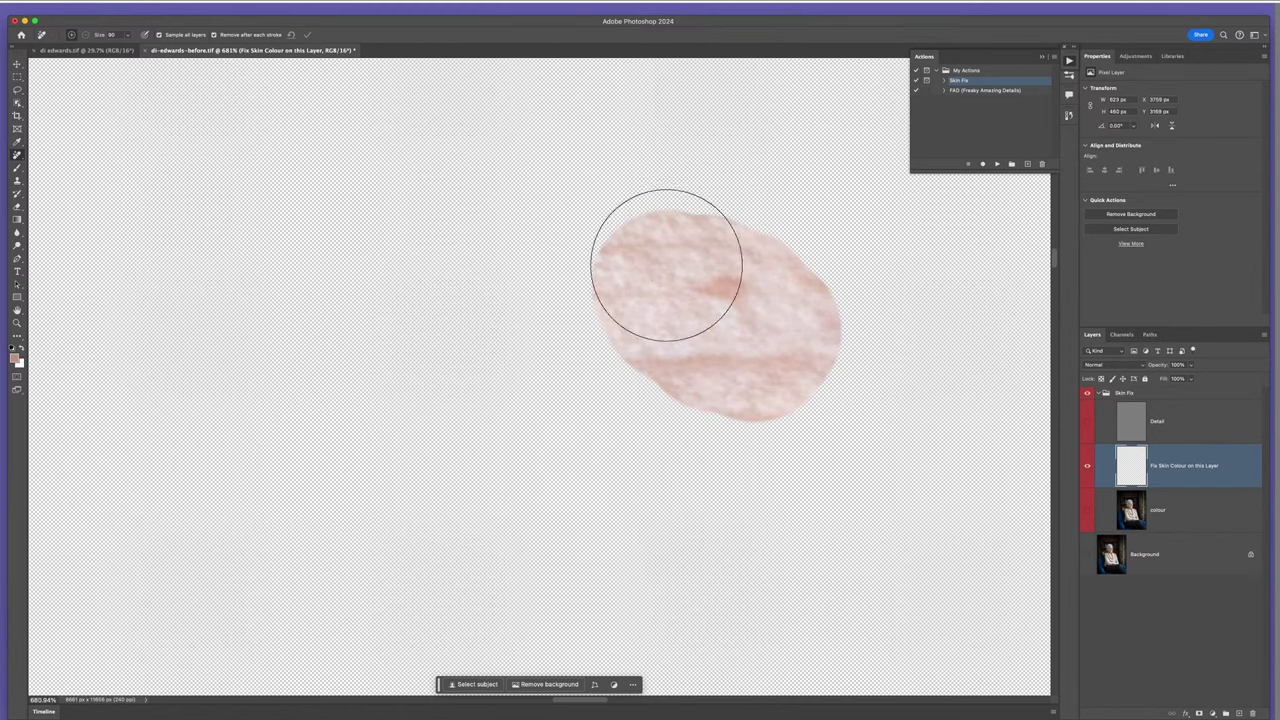
pyautogui.scroll(-5, 724, 323)
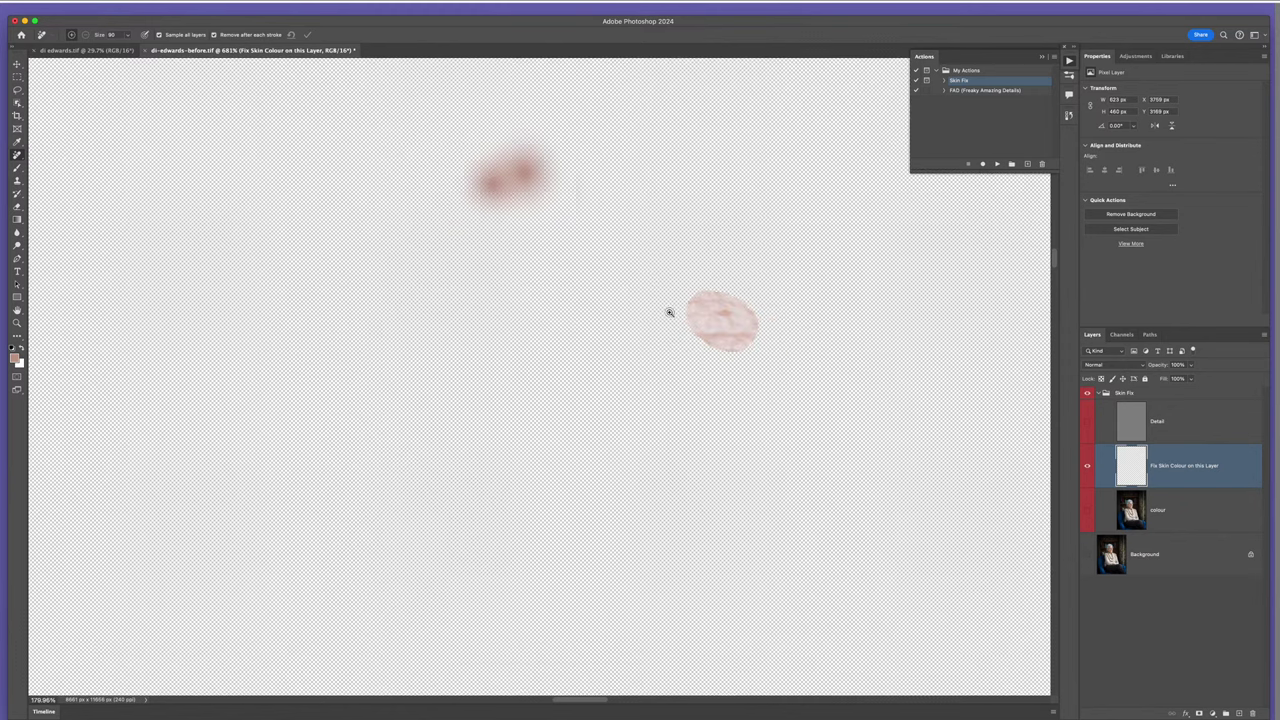
pyautogui.scroll(2, 683, 303)
pyautogui.hscroll(-2, 683, 303)
pyautogui.scroll(2, 649, 258)
pyautogui.scroll(4, 649, 258)
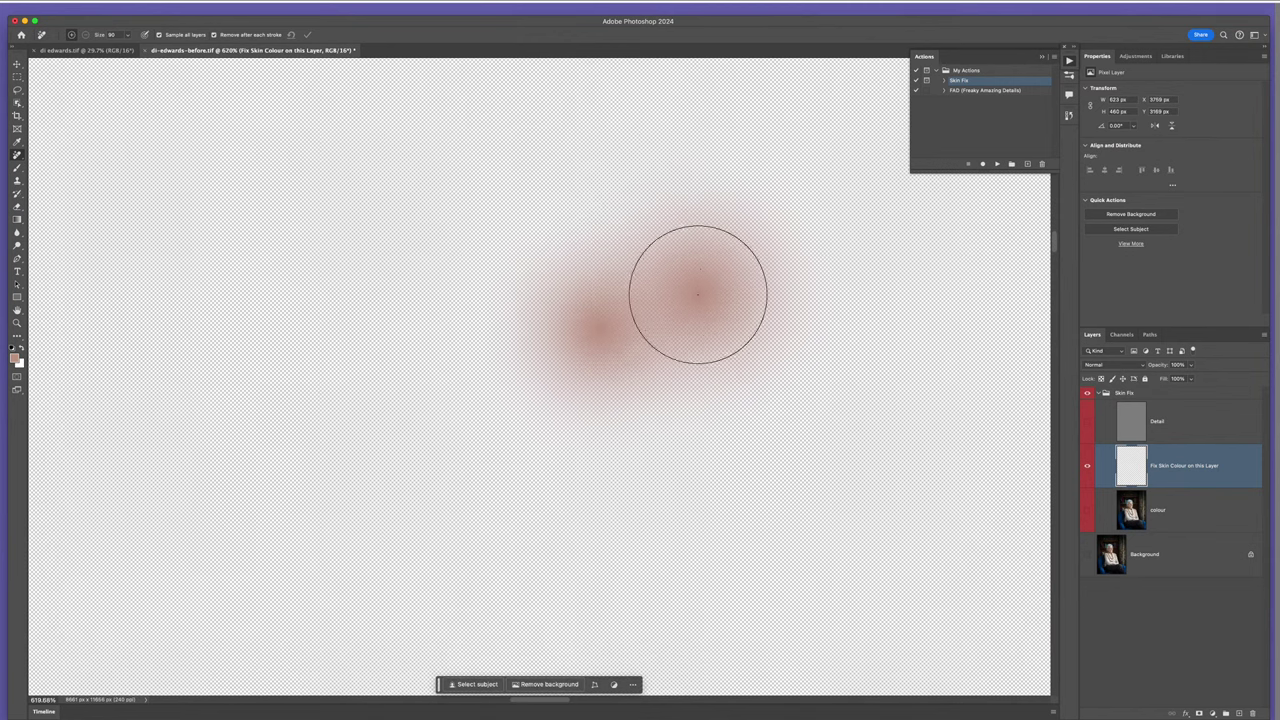
pyautogui.scroll(-10, 583, 314)
pyautogui.hscroll(5, 583, 314)
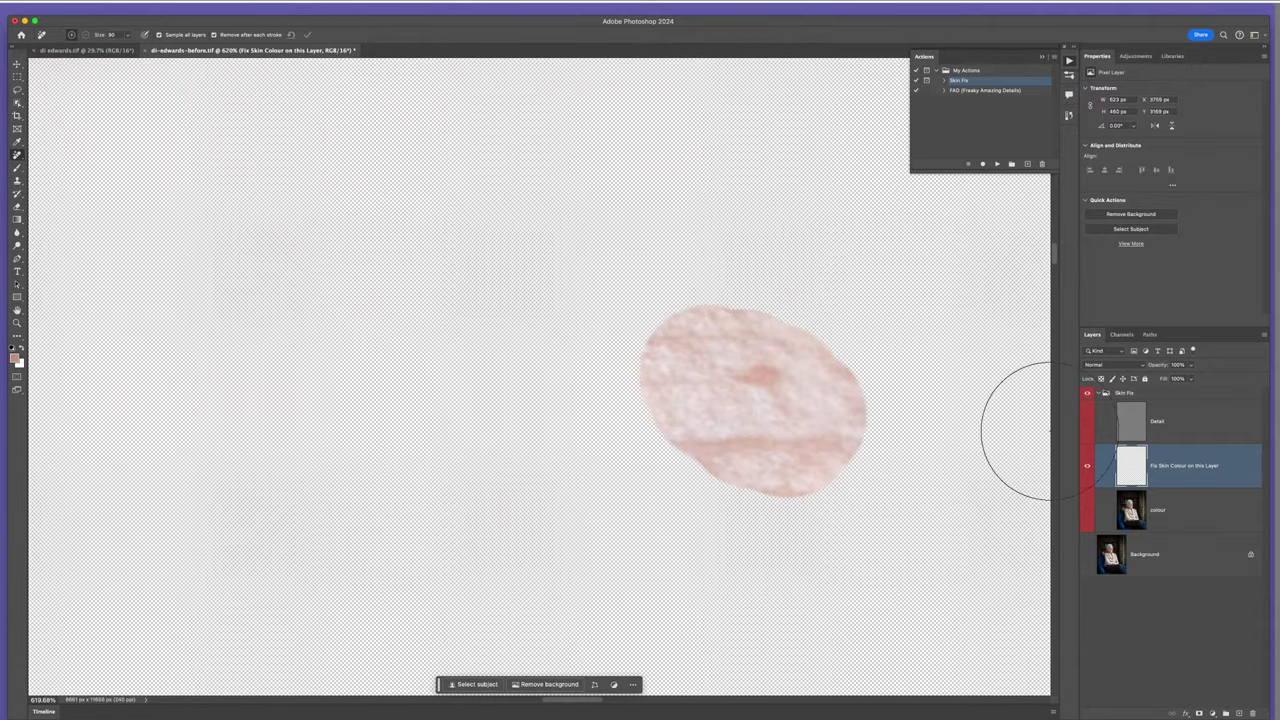
pyautogui.keyDown('alt'); pyautogui.click(1087, 477); pyautogui.keyUp('alt')
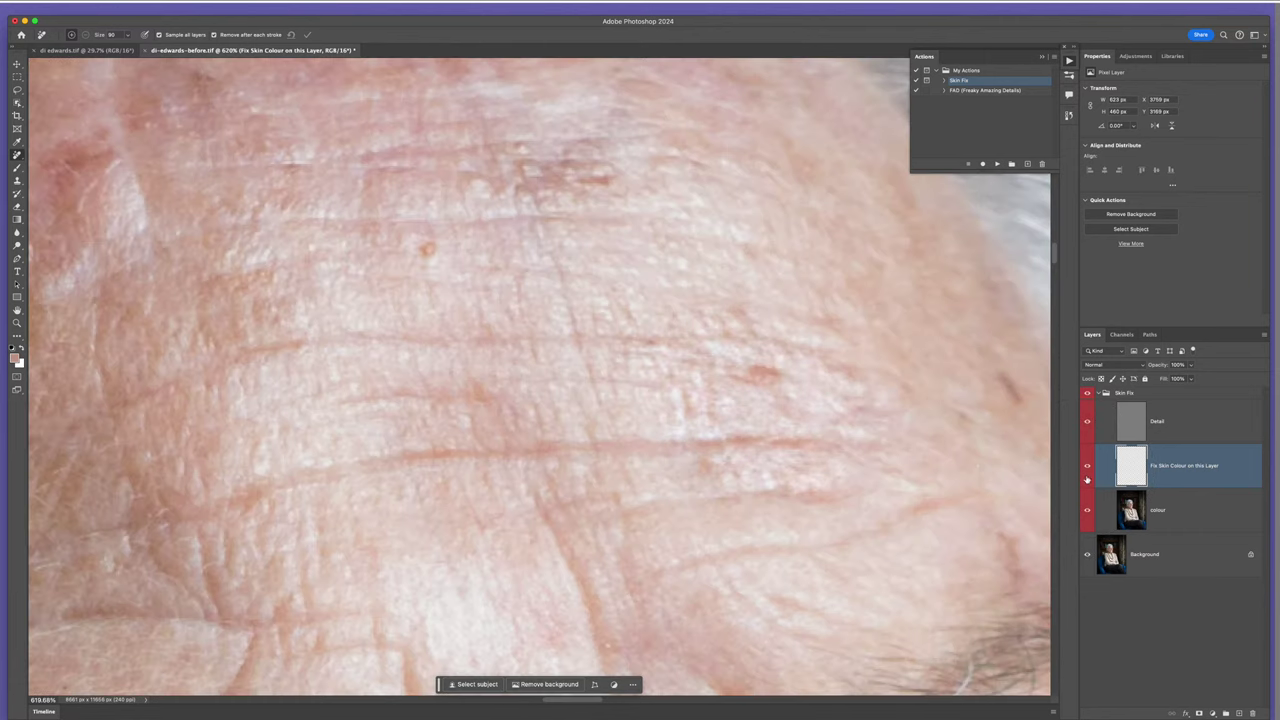
pyautogui.scroll(-5, 768, 344)
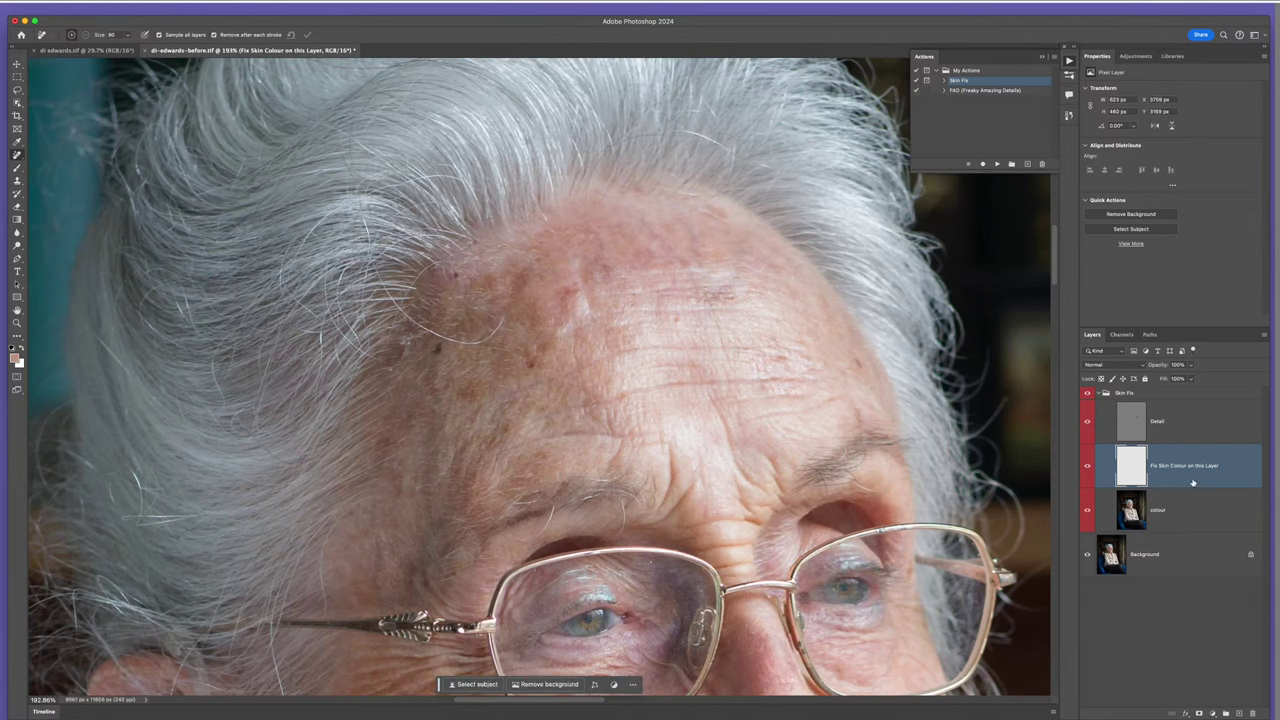
# - Select the Detail layer, preview the skin-colour layer alone, then hide Detail to show blurred tones
pyautogui.click(1128, 425)
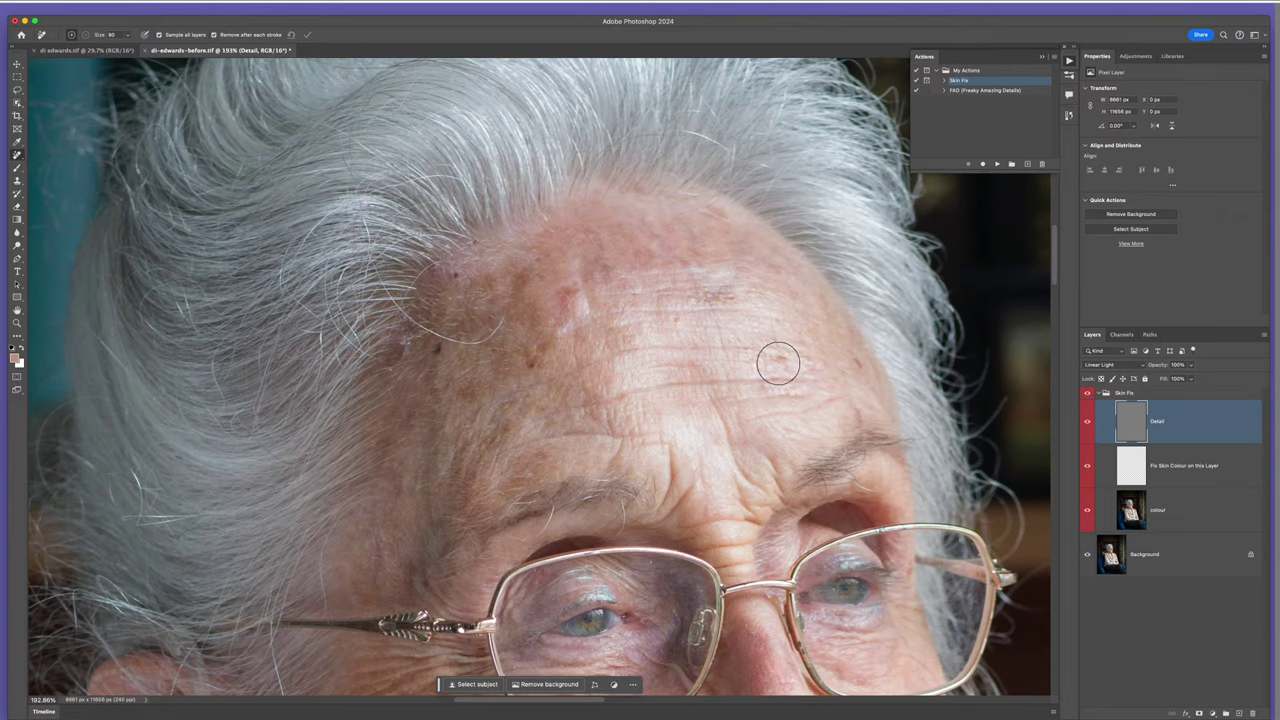
pyautogui.hotkey('ctrl', ',')
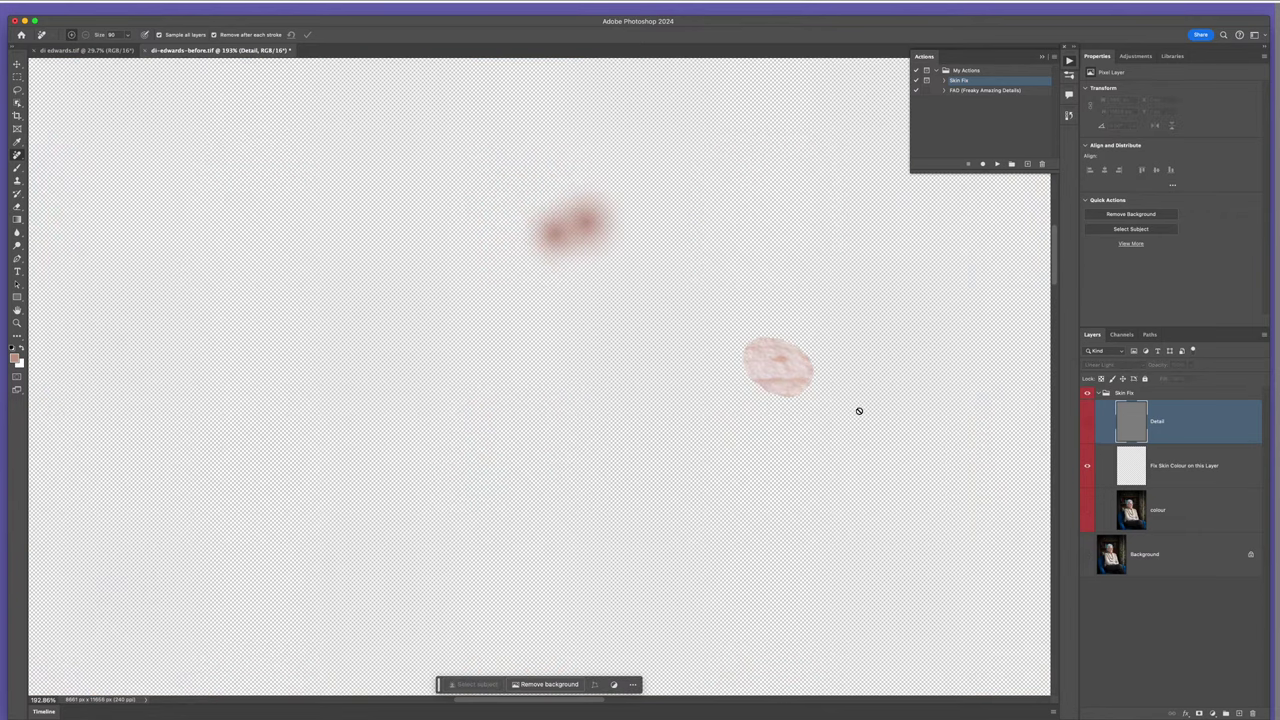
pyautogui.hotkey('ctrl', ',')
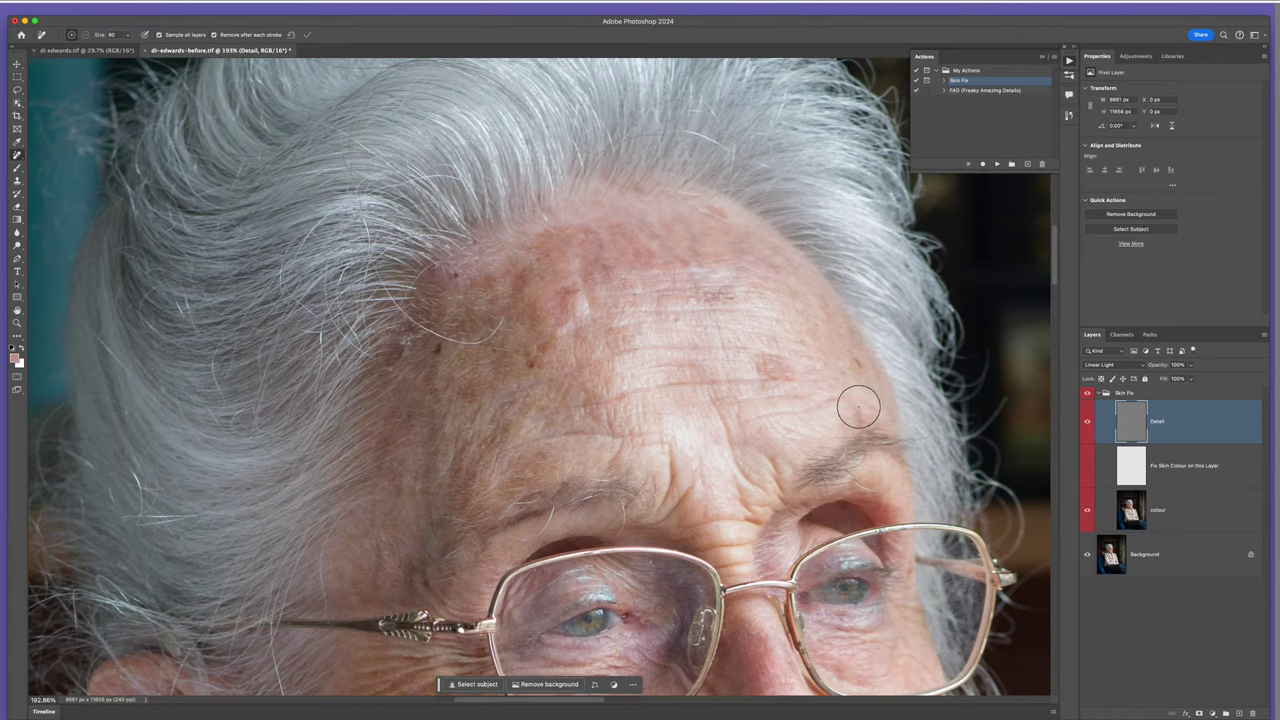
pyautogui.keyDown('alt'); pyautogui.click(1086, 474); pyautogui.keyUp('alt')
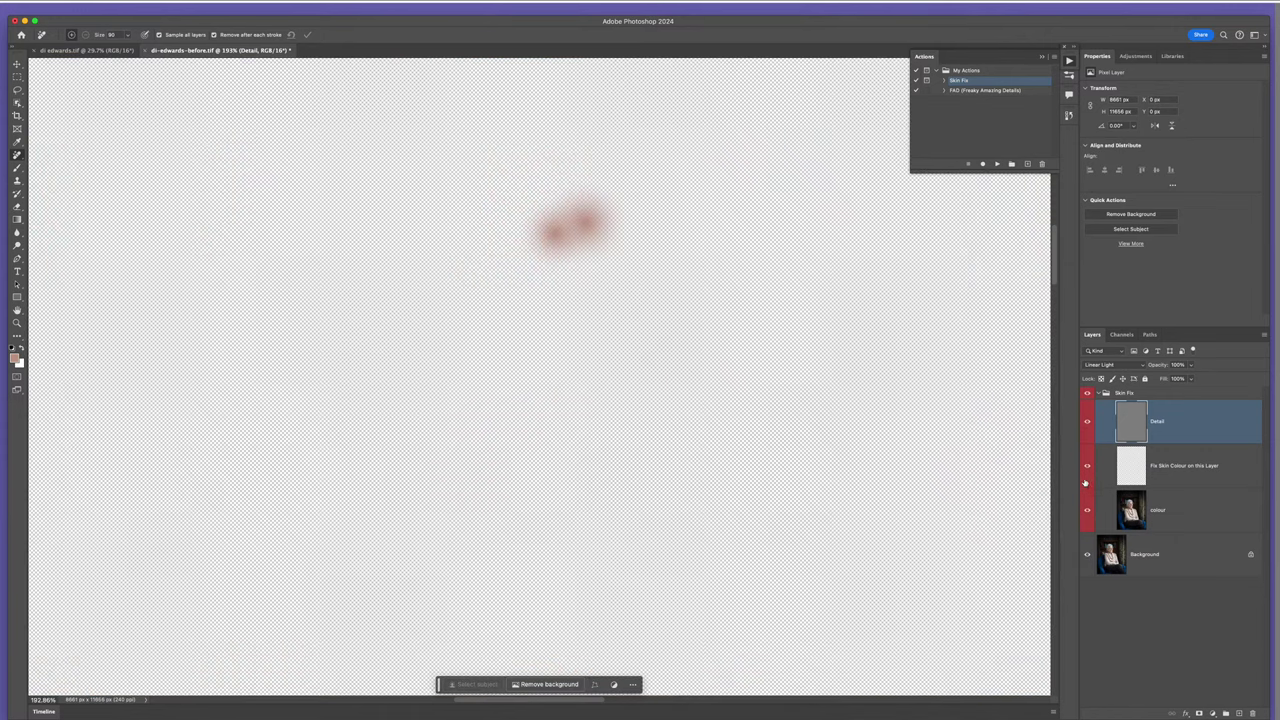
pyautogui.keyDown('alt'); pyautogui.click(1086, 480); pyautogui.keyUp('alt')
pyautogui.scroll(2, 775, 380)
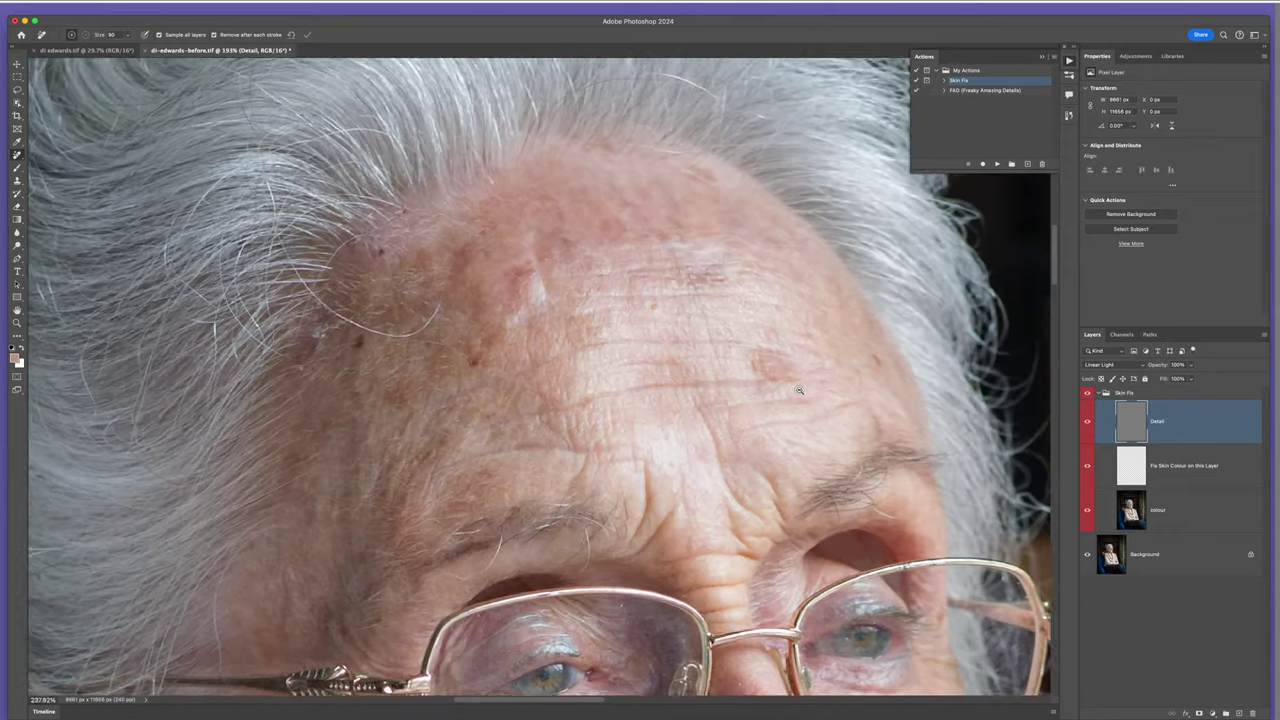
pyautogui.click(1086, 422)
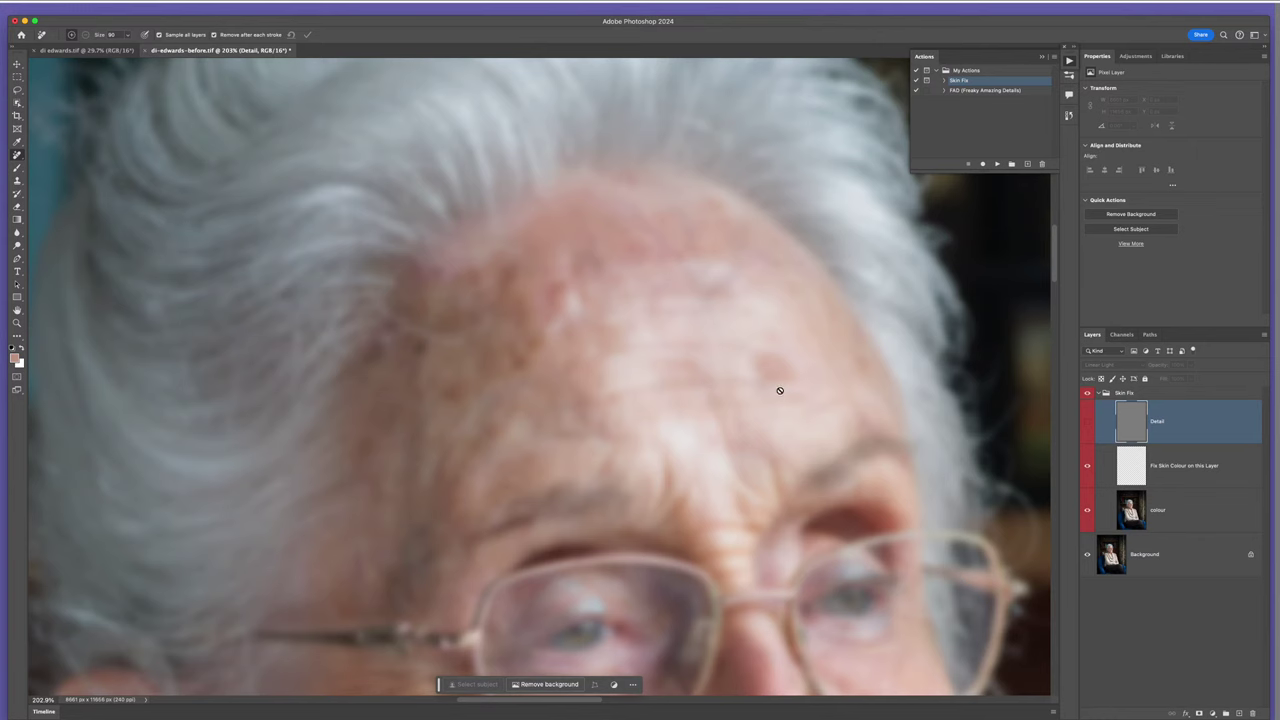
# - On Fix Skin Colour on this Layer, paint out a right-forehead blotch and check with Detail shown
pyautogui.click(1130, 465)
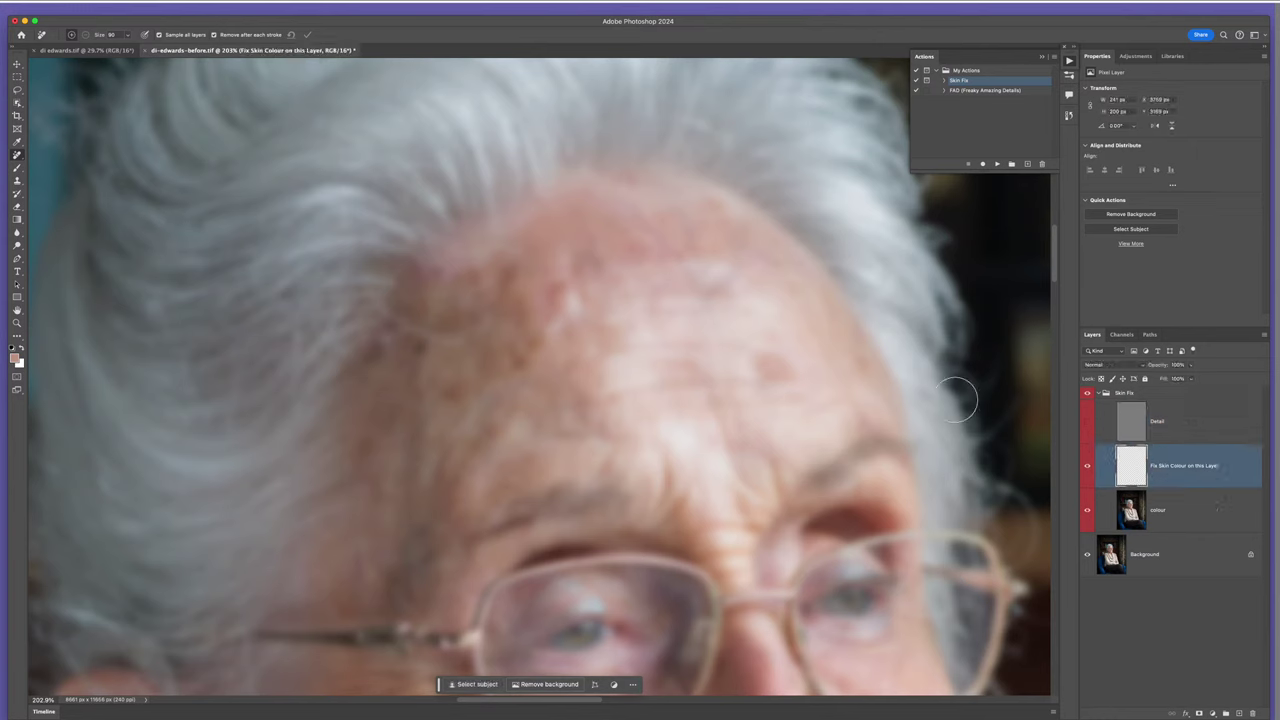
pyautogui.moveTo(766, 363)
pyautogui.mouseDown()
pyautogui.moveTo(789, 366)
pyautogui.moveTo(777, 371)
pyautogui.mouseUp()
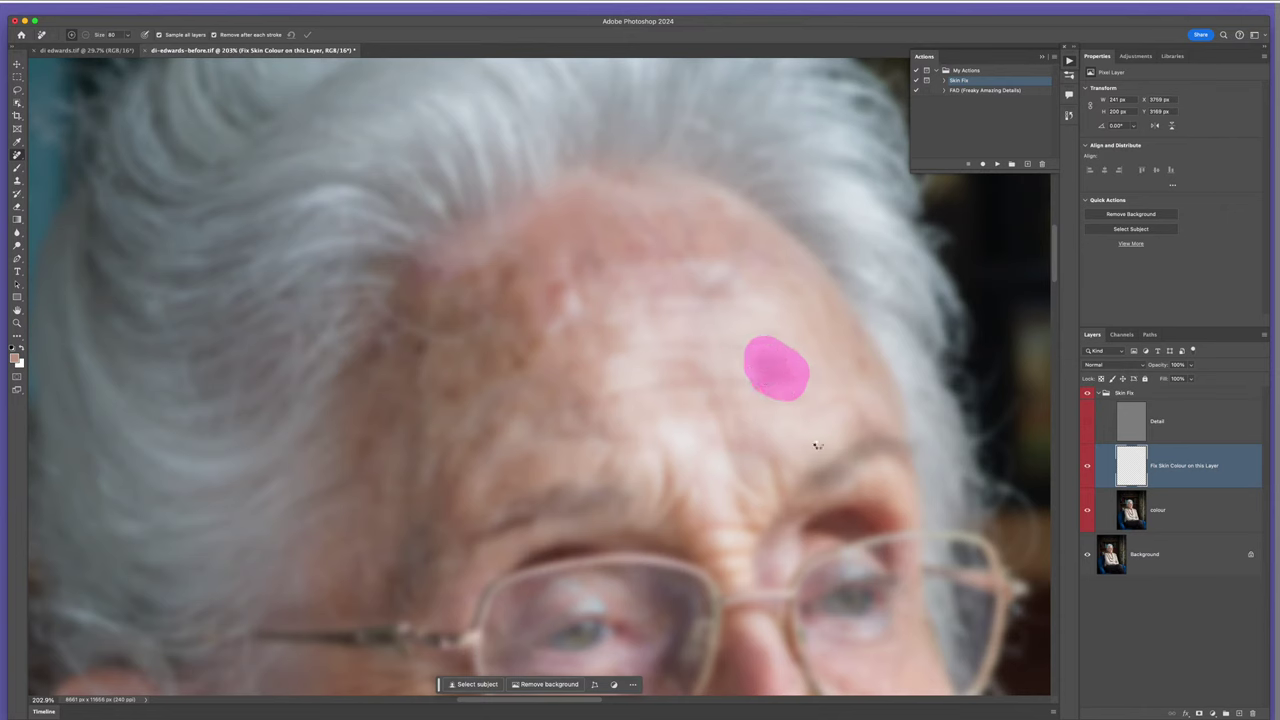
pyautogui.click(1087, 424)
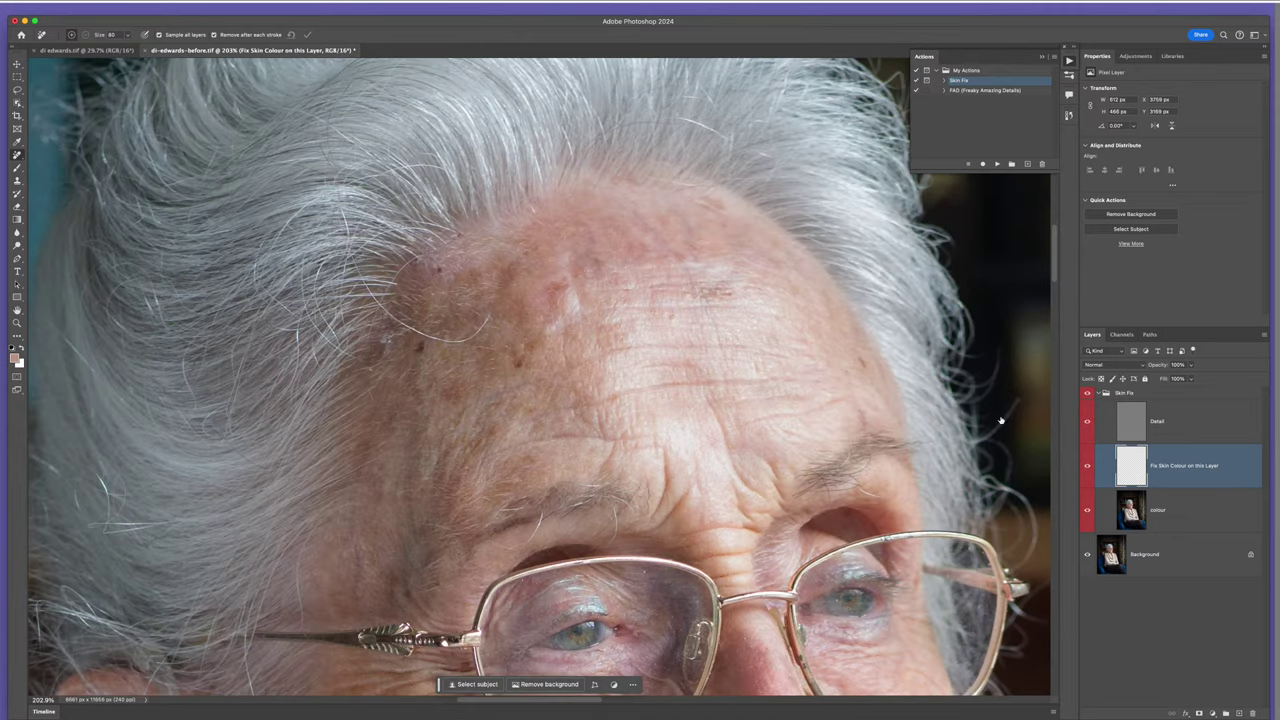
# - Zoom in, paint away a left-forehead colour blotch with Detail hidden, then show Detail again
pyautogui.press('z')
pyautogui.click(790, 405)
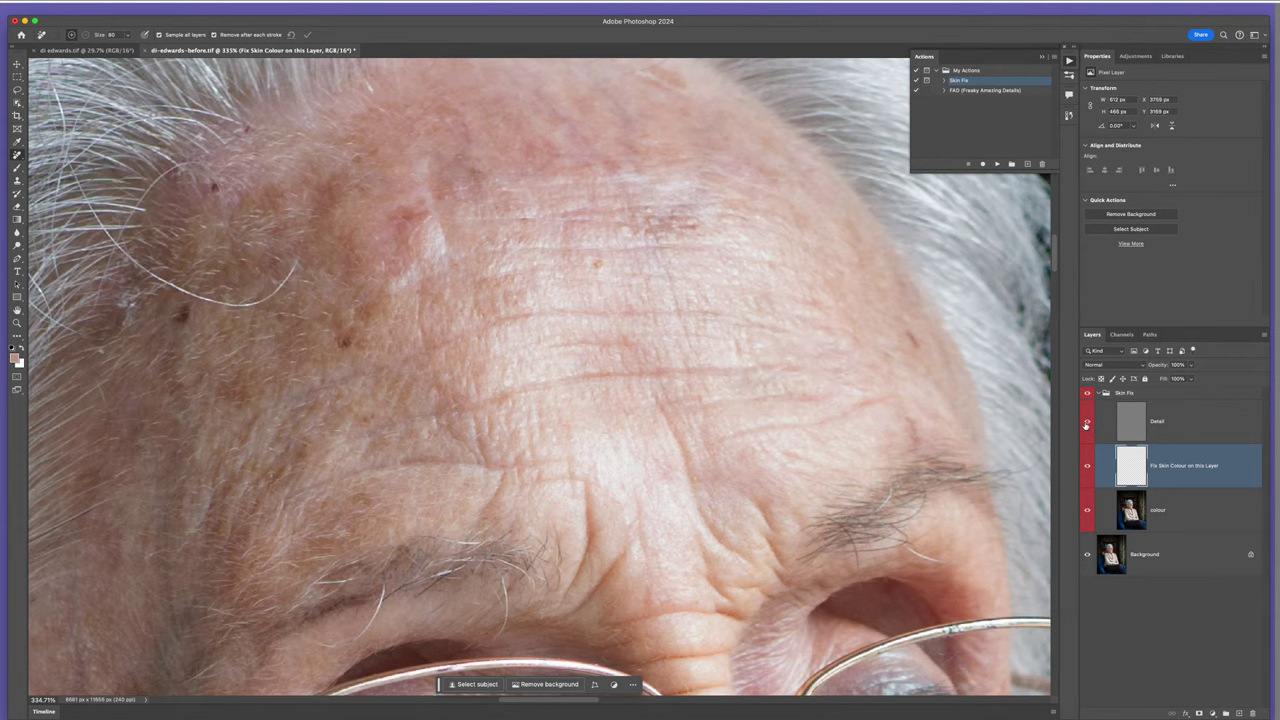
pyautogui.click(1086, 425)
pyautogui.moveTo(406, 220)
pyautogui.mouseDown()
pyautogui.moveTo(337, 337)
pyautogui.moveTo(408, 236)
pyautogui.moveTo(422, 188)
pyautogui.moveTo(577, 162)
pyautogui.moveTo(692, 194)
pyautogui.moveTo(627, 197)
pyautogui.moveTo(690, 190)
pyautogui.moveTo(596, 175)
pyautogui.moveTo(455, 194)
pyautogui.moveTo(340, 346)
pyautogui.mouseUp()
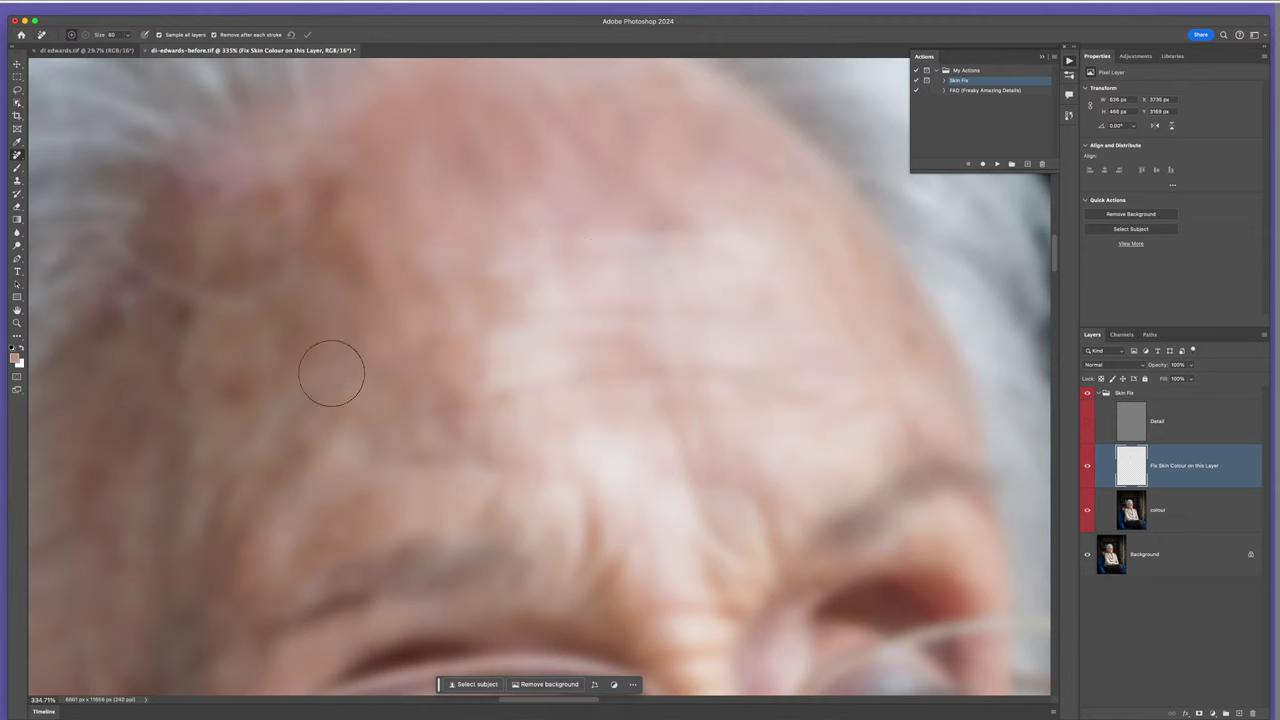
pyautogui.click(1086, 426)
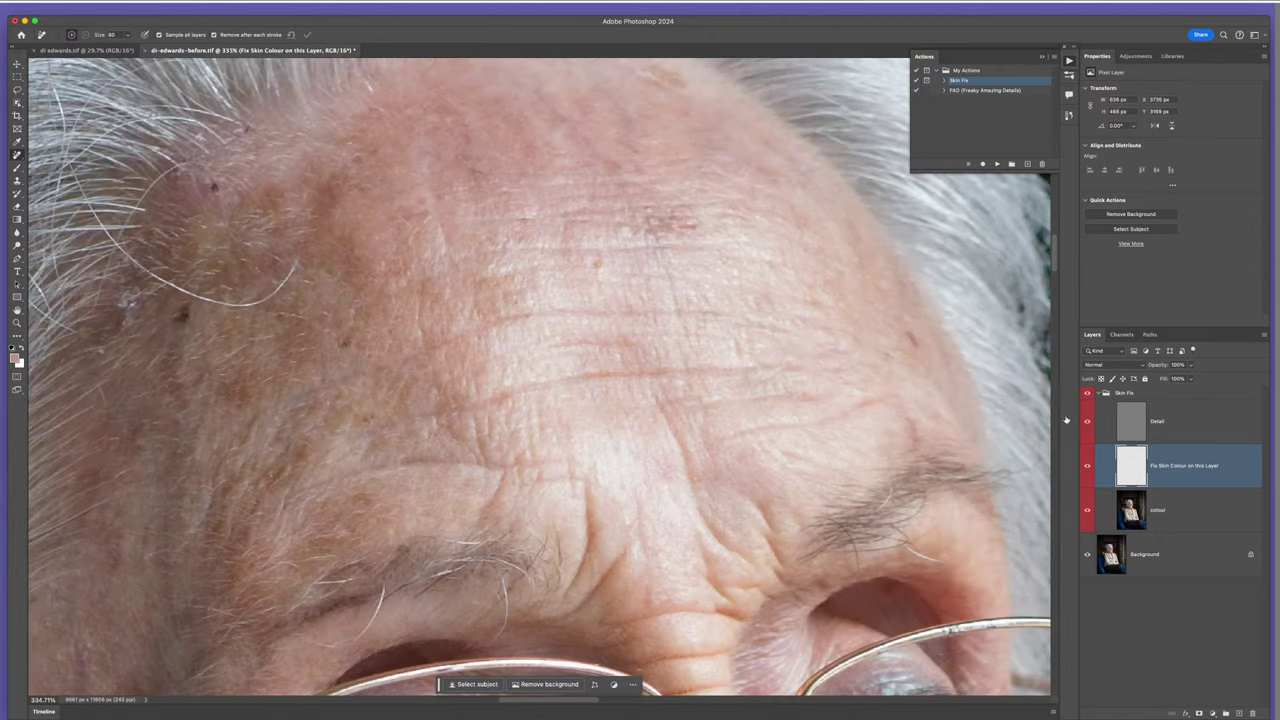